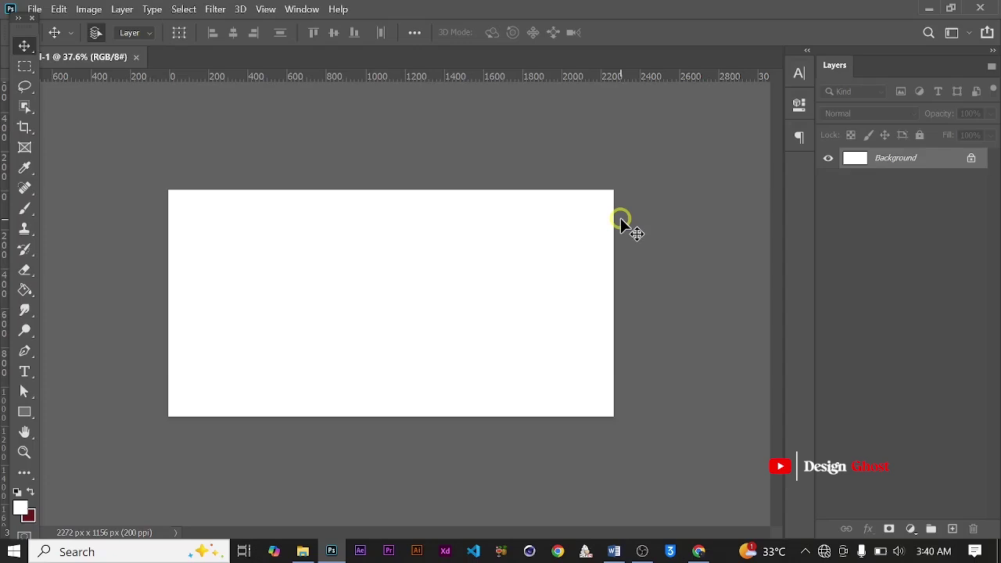
Step: Check the blank document's dimensions and resolution in the Image Size settings
{"action": "key", "text": "ctrl+0"}
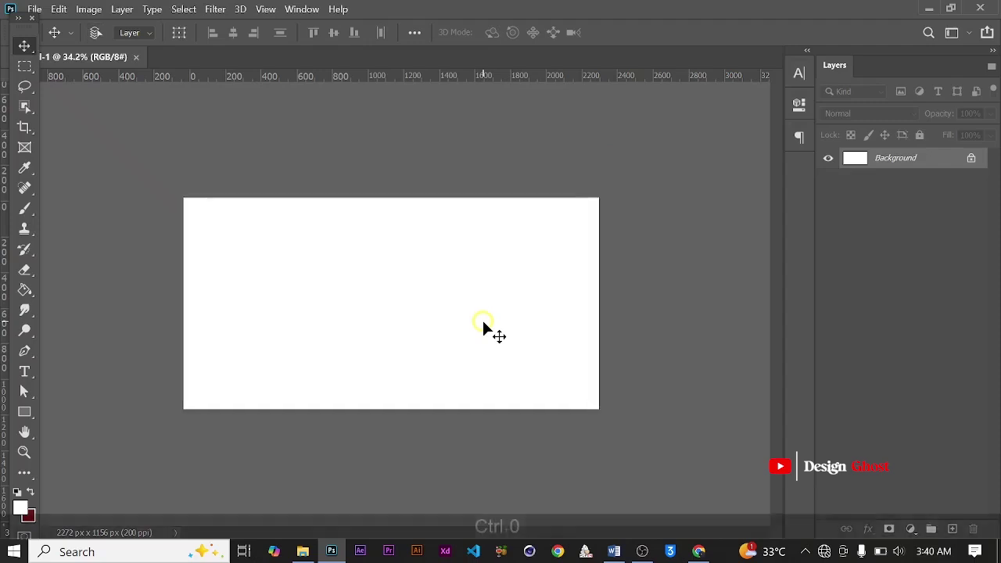
{"action": "scroll", "coordinate": [483, 322], "scroll_direction": "down", "scroll_amount": 2}
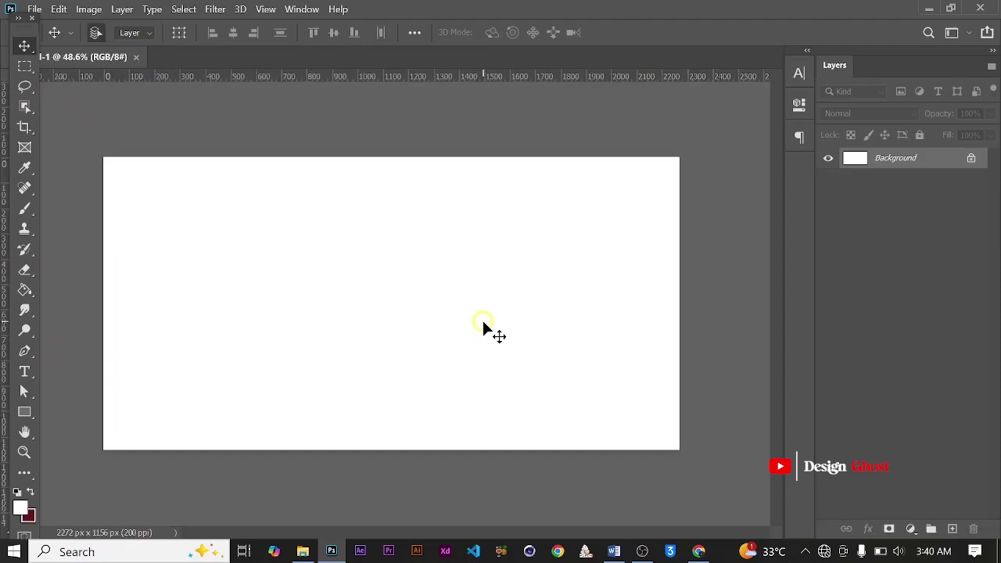
{"action": "key", "text": "ctrl+alt+i"}
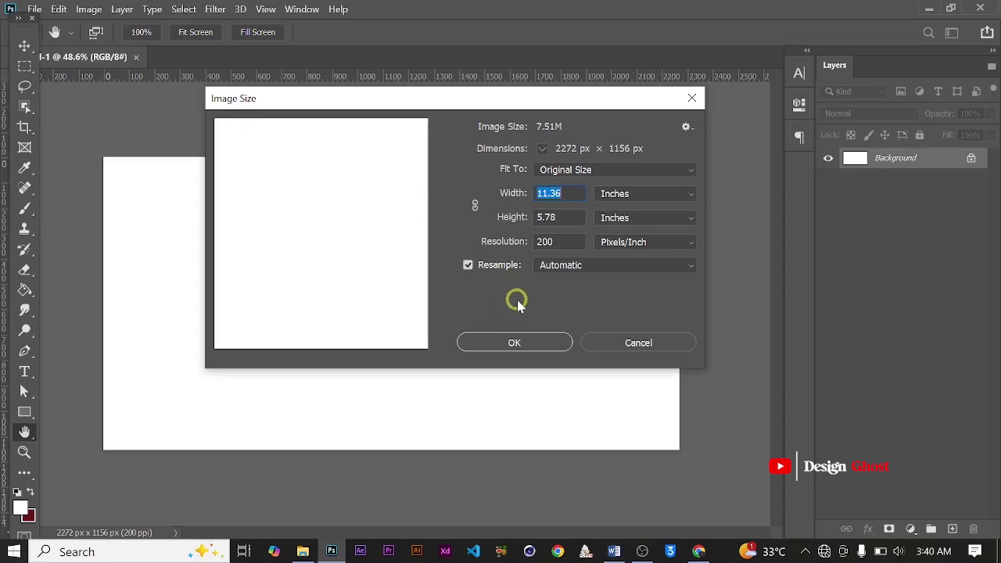
{"action": "left_click", "coordinate": [539, 344]}
{"action": "key", "text": "ctrl+0"}
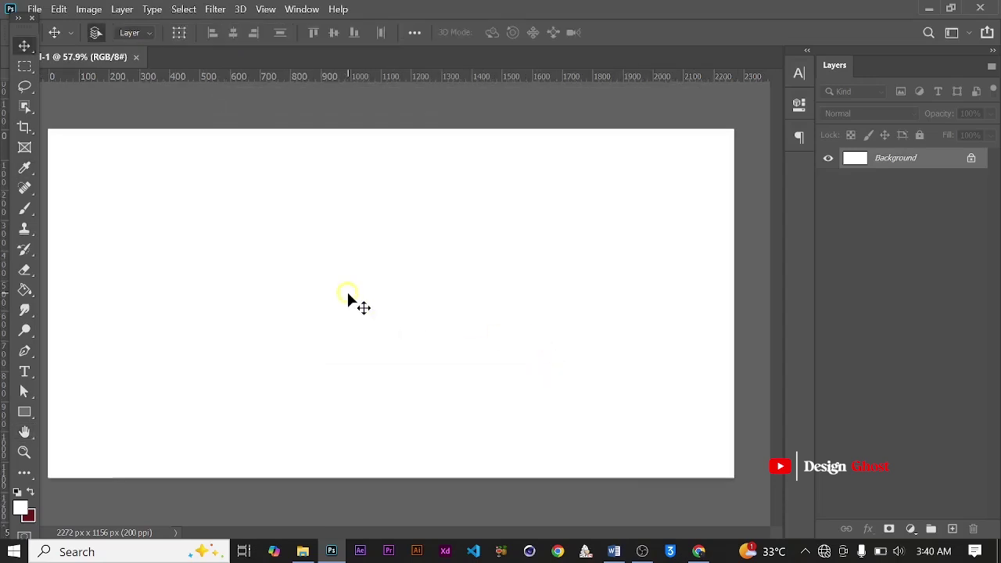
Step: Look through the image assets in the Water folder in File Explorer, and return to Photoshop
{"action": "key", "text": "ctrl+minus"}
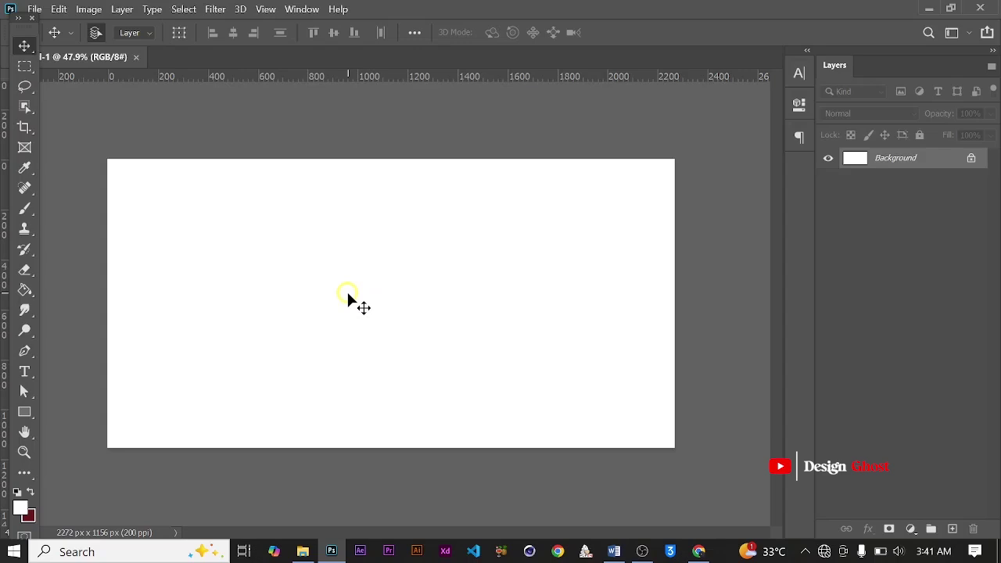
{"action": "scroll", "coordinate": [346, 290], "scroll_direction": "down", "scroll_amount": 3}
{"action": "scroll", "coordinate": [348, 293], "scroll_direction": "up", "scroll_amount": 2}
{"action": "left_click", "coordinate": [308, 551]}
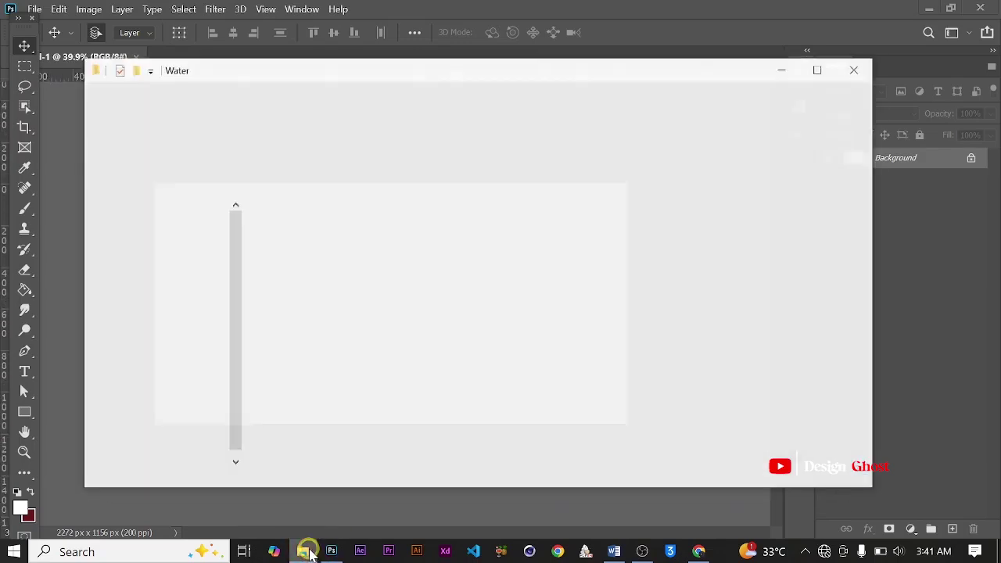
{"action": "left_click_drag", "start_coordinate": [766, 344], "coordinate": [750, 326]}
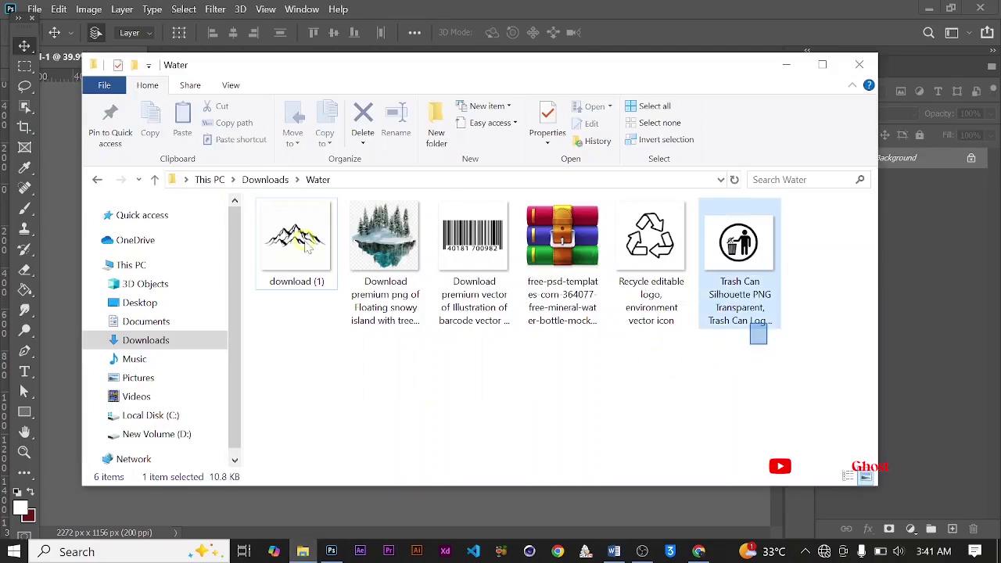
{"action": "left_click_drag", "start_coordinate": [308, 247], "coordinate": [297, 233]}
{"action": "left_click", "coordinate": [580, 371]}
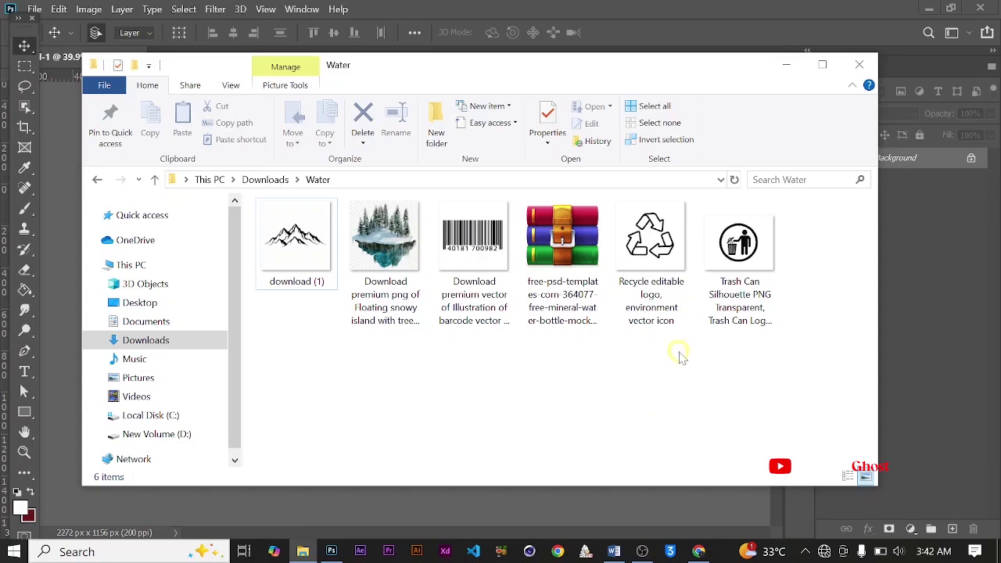
{"action": "left_click", "coordinate": [636, 93]}
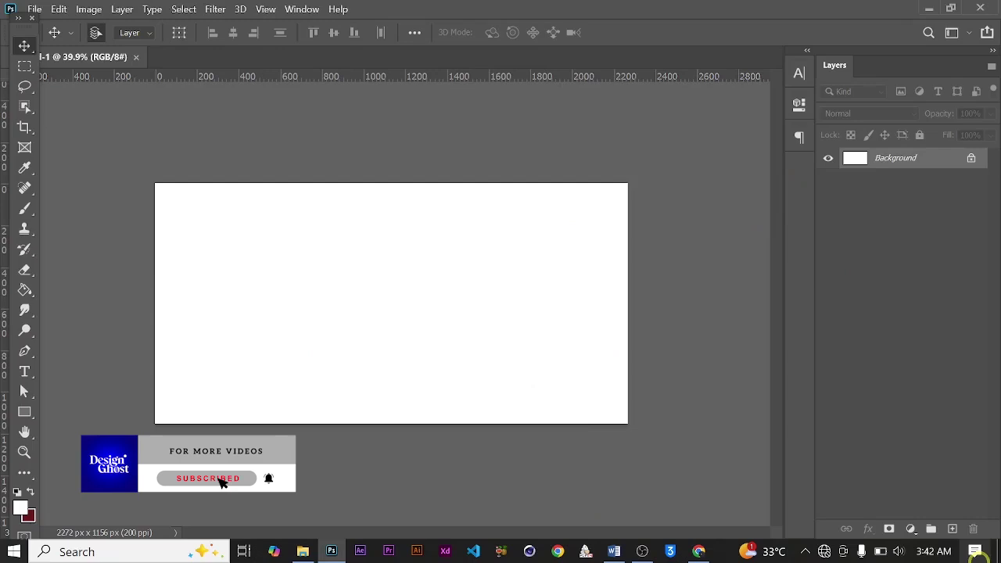
Step: Create a new layer above the background and add a Gradient Overlay effect to it
{"action": "left_click", "coordinate": [953, 528]}
{"action": "scroll", "coordinate": [513, 331], "scroll_direction": "up", "scroll_amount": 2}
{"action": "scroll", "coordinate": [513, 327], "scroll_direction": "down", "scroll_amount": 3}
{"action": "key", "text": "ctrl+0"}
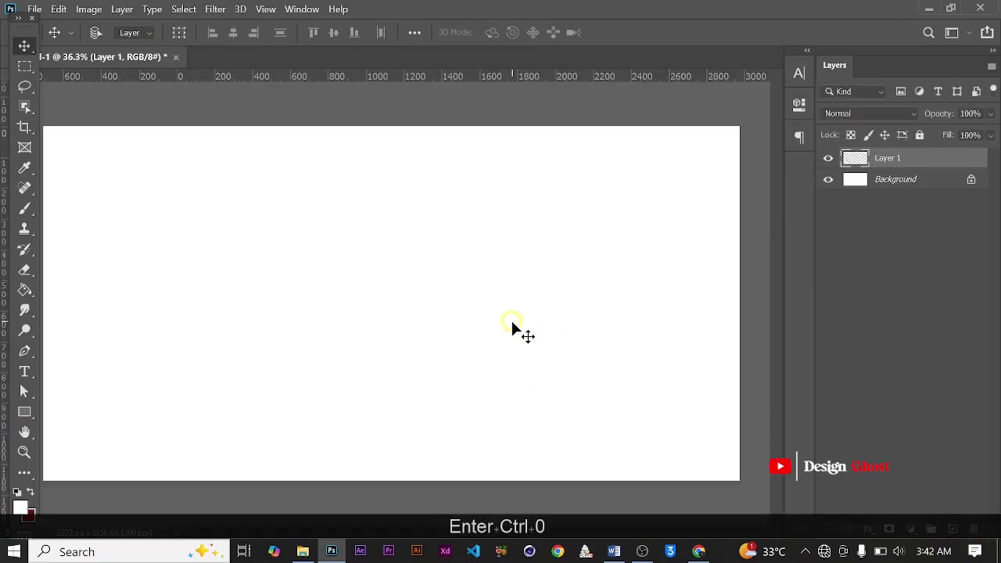
{"action": "scroll", "coordinate": [487, 318], "scroll_direction": "down", "scroll_amount": 1}
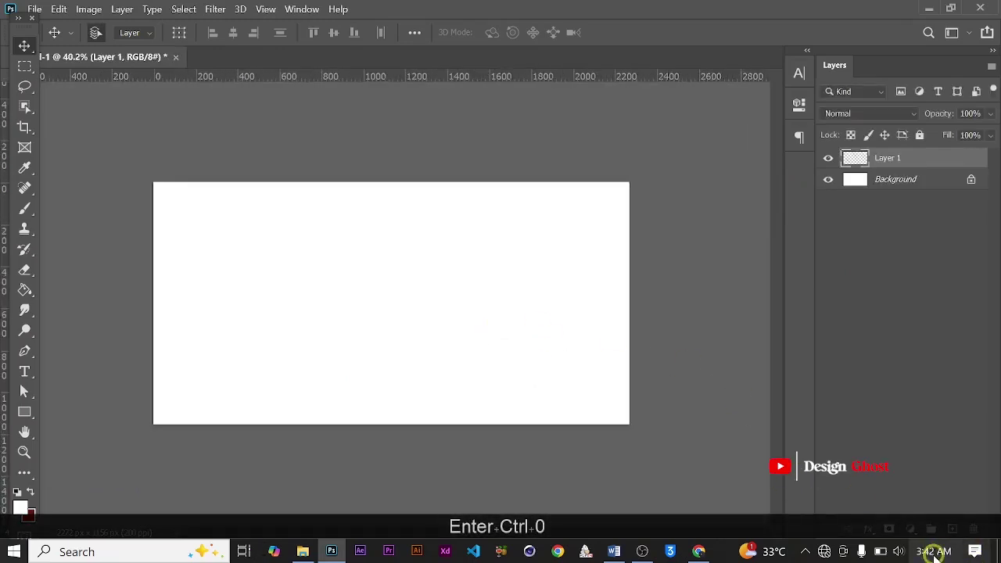
{"action": "left_click", "coordinate": [867, 529]}
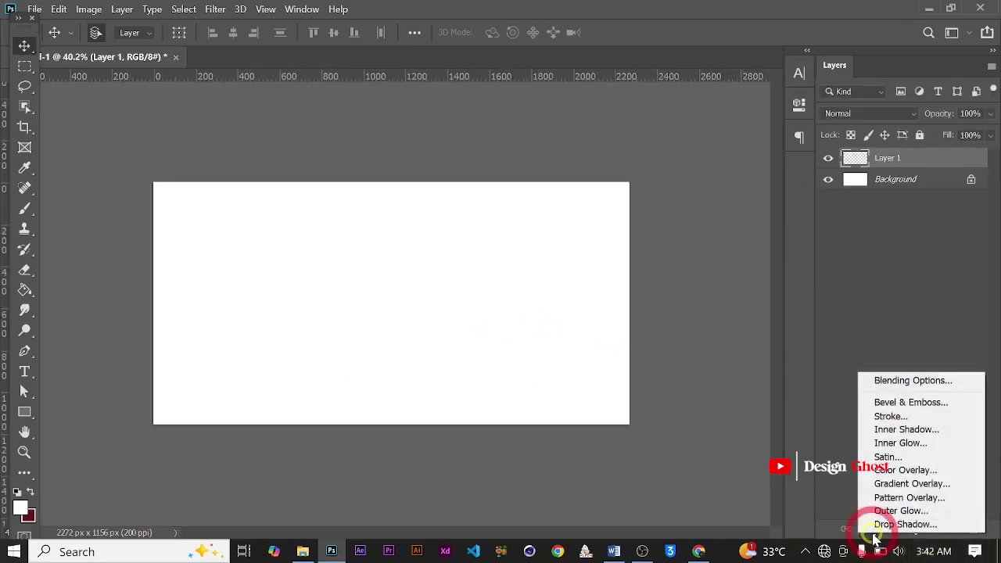
{"action": "left_click", "coordinate": [943, 483]}
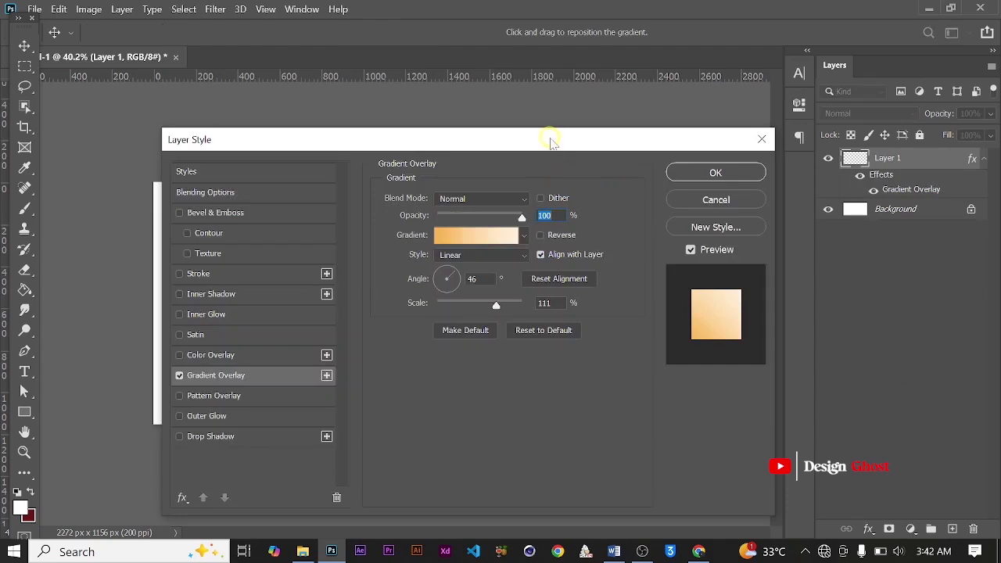
Step: Load the Blue_03 preset from the Blues gradients into the overlay and remove its end colour stop
{"action": "left_click_drag", "start_coordinate": [549, 142], "coordinate": [844, 99]}
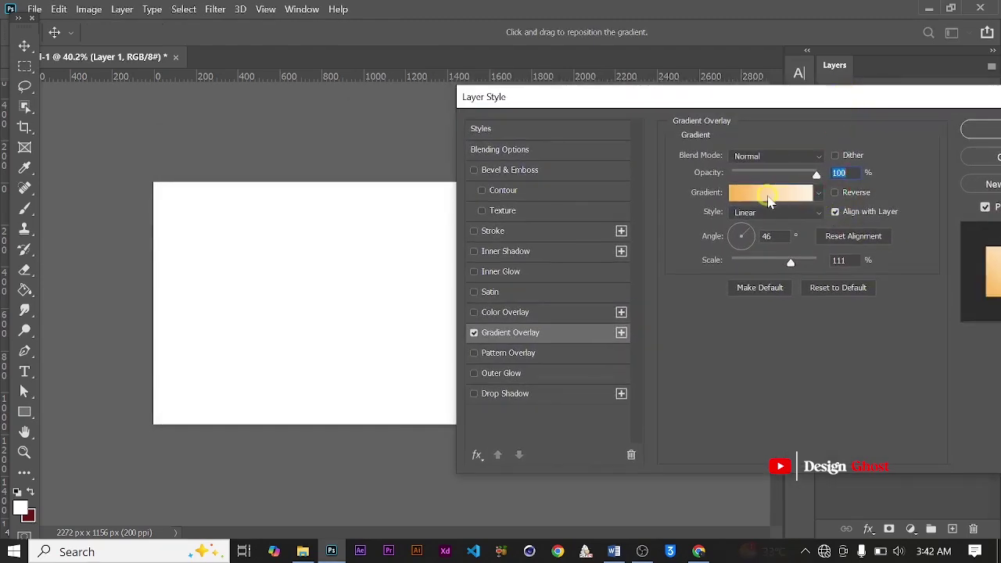
{"action": "left_click", "coordinate": [769, 201]}
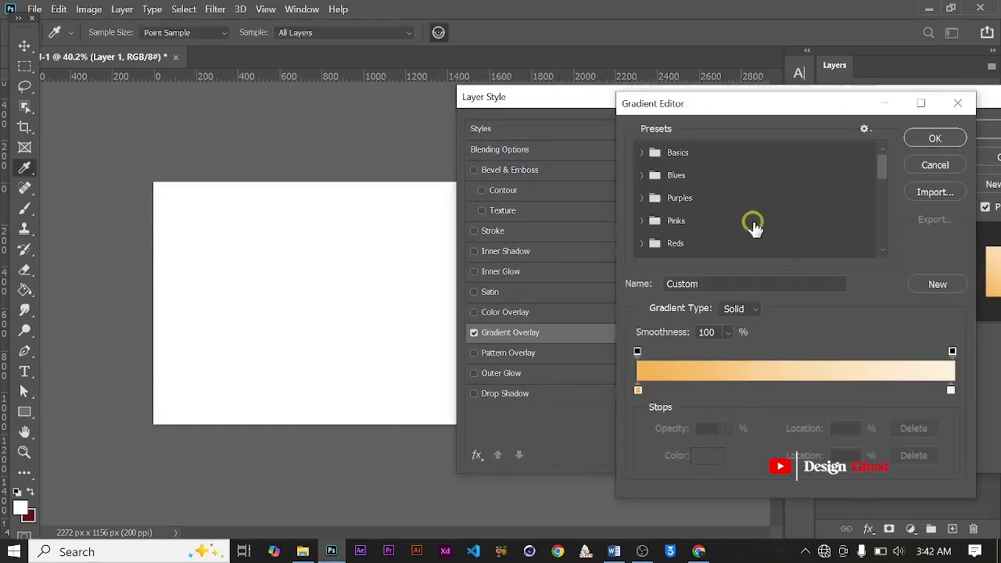
{"action": "left_click", "coordinate": [640, 175]}
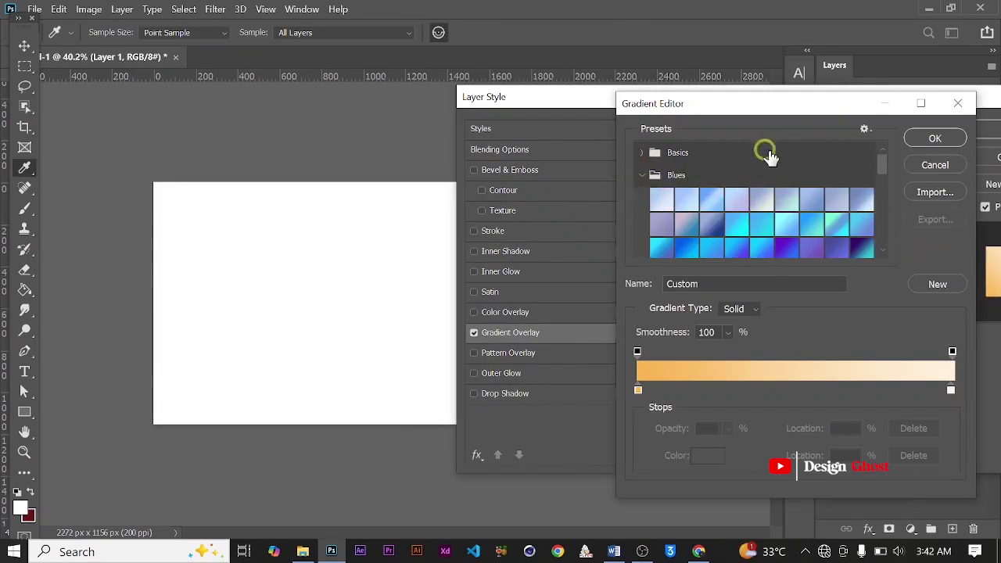
{"action": "scroll", "coordinate": [786, 234], "scroll_direction": "down", "scroll_amount": 1}
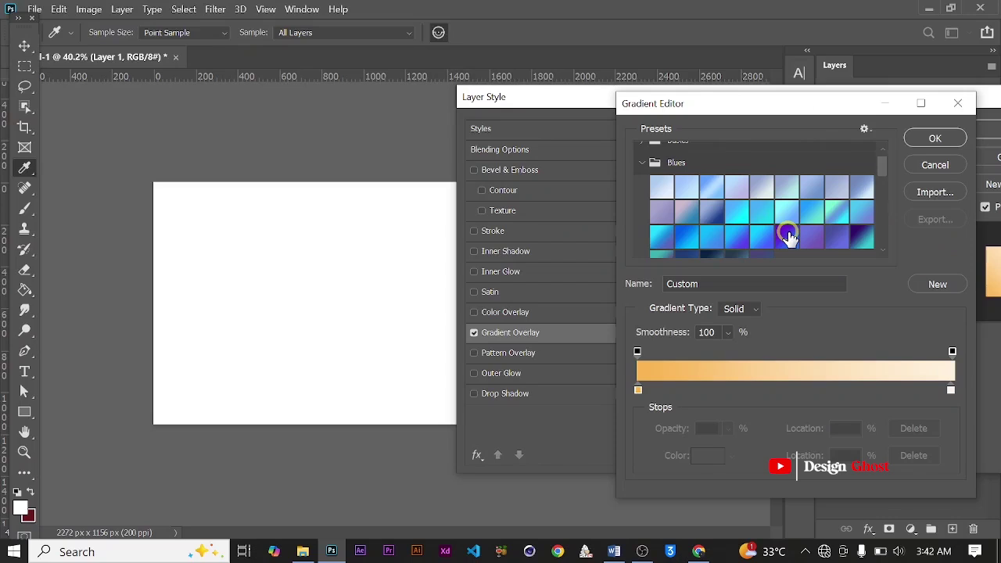
{"action": "left_click", "coordinate": [713, 187]}
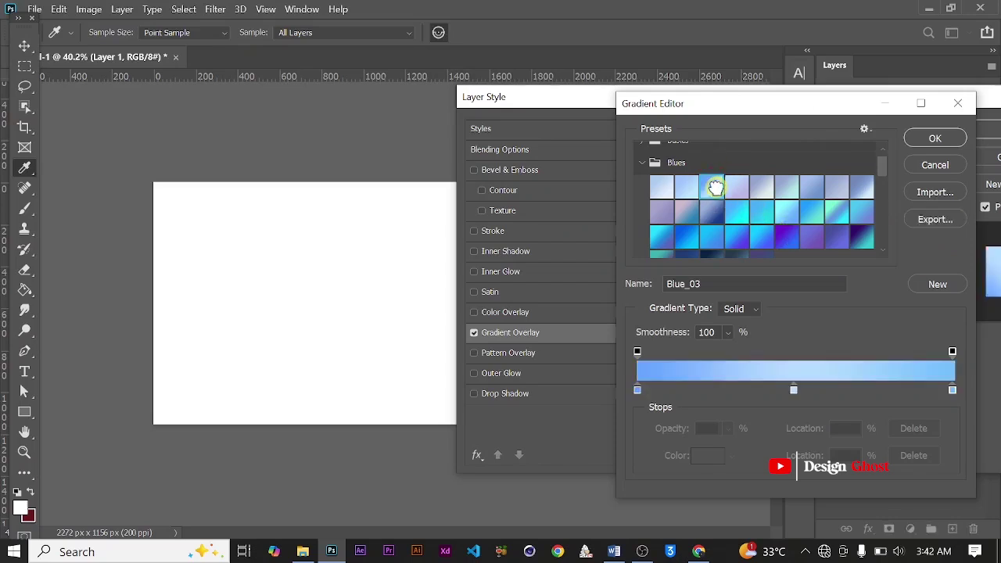
{"action": "left_click", "coordinate": [955, 389]}
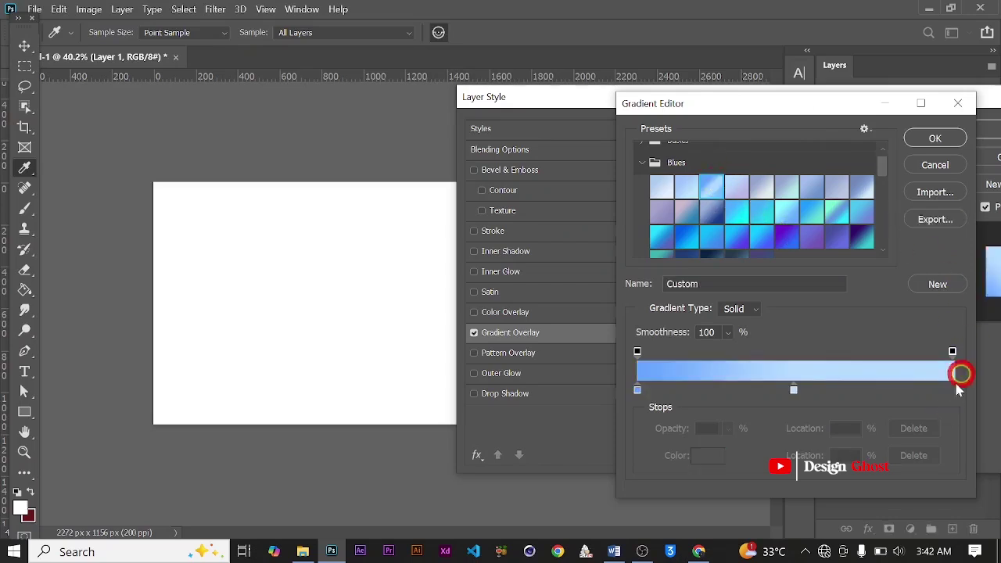
{"action": "left_click", "coordinate": [794, 389]}
{"action": "key", "text": "Delete"}
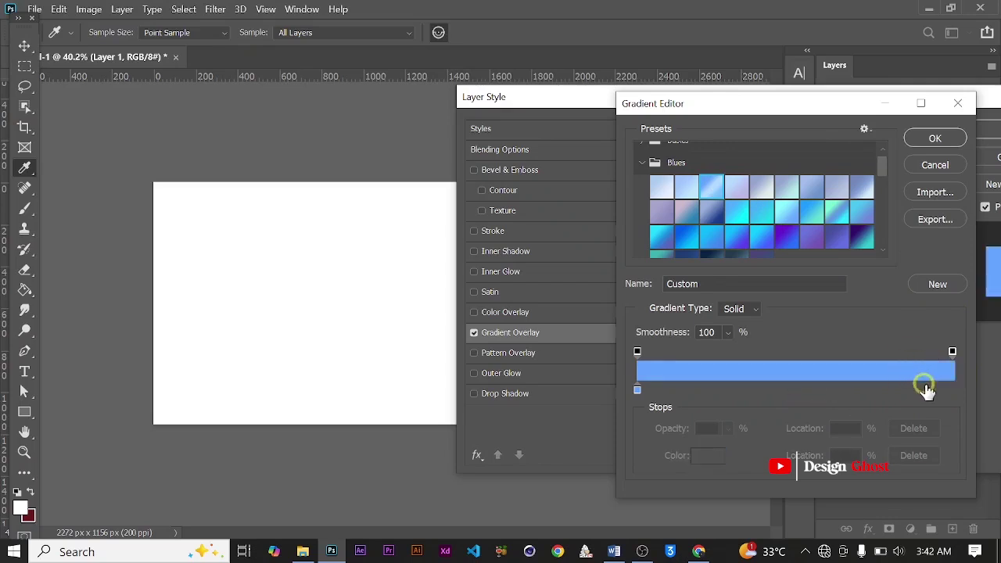
{"action": "key", "text": "ctrl+z"}
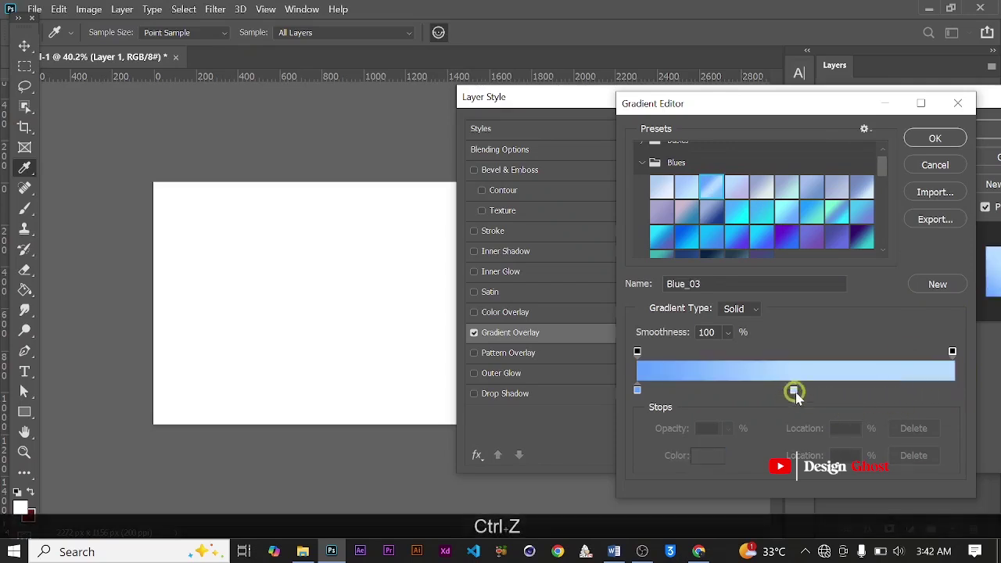
Step: Move the light-blue colour stop to 64% and apply the gradient overlay
{"action": "left_click_drag", "start_coordinate": [794, 390], "coordinate": [839, 389]}
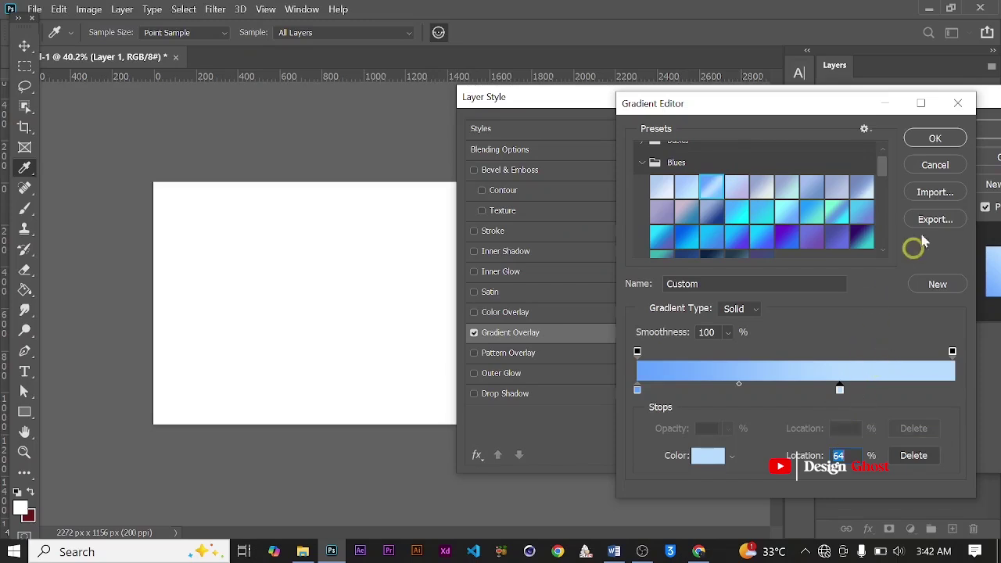
{"action": "left_click", "coordinate": [957, 145]}
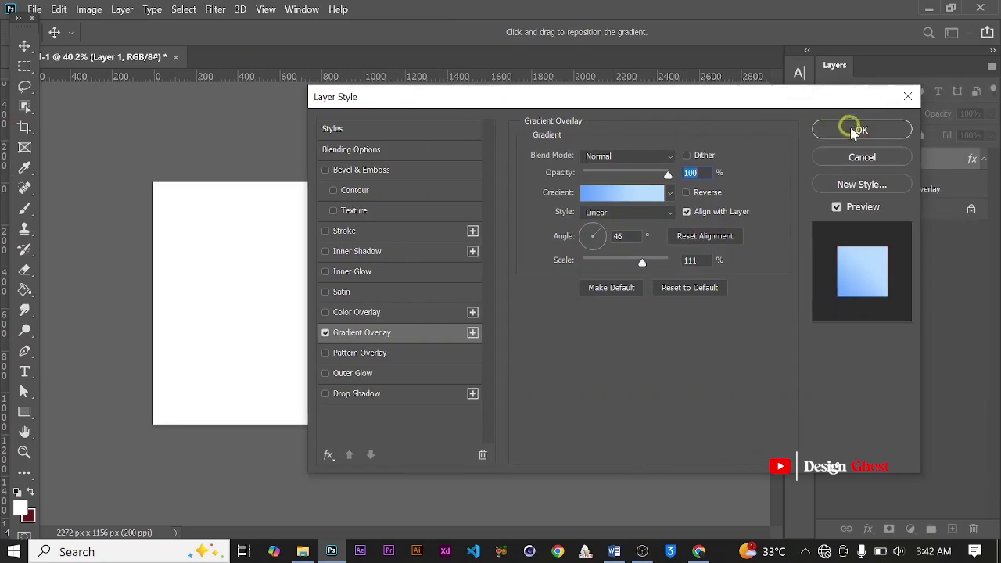
{"action": "left_click", "coordinate": [859, 130]}
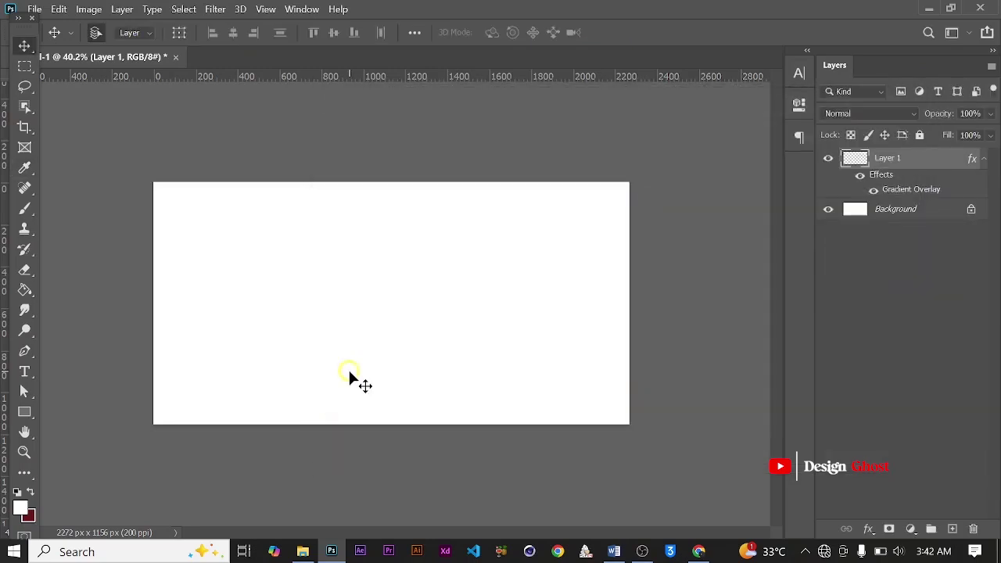
Step: Fill Layer 1 with the white foreground colour using the Paint Bucket so the gradient overlay covers the canvas
{"action": "key", "text": "g"}
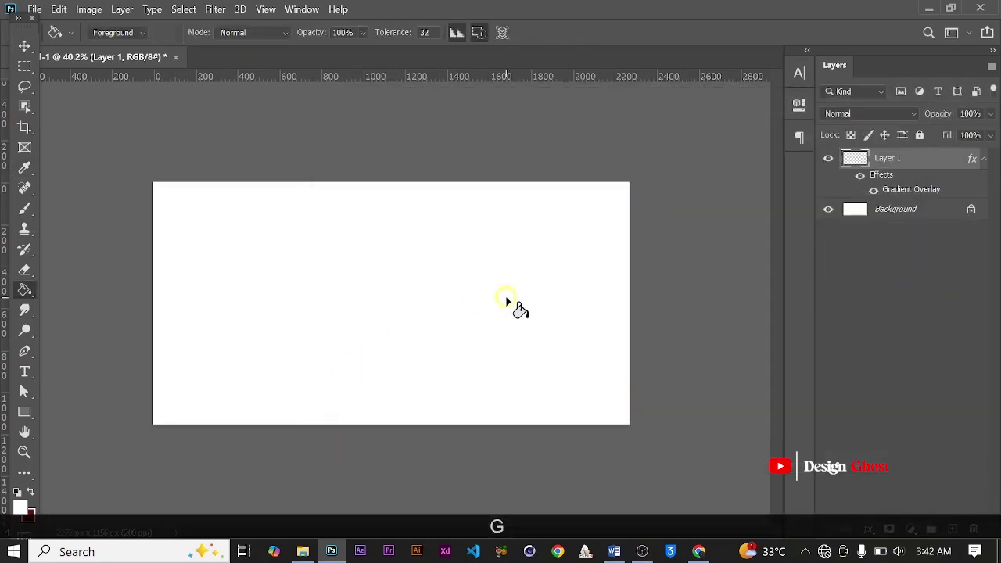
{"action": "left_click", "coordinate": [506, 302]}
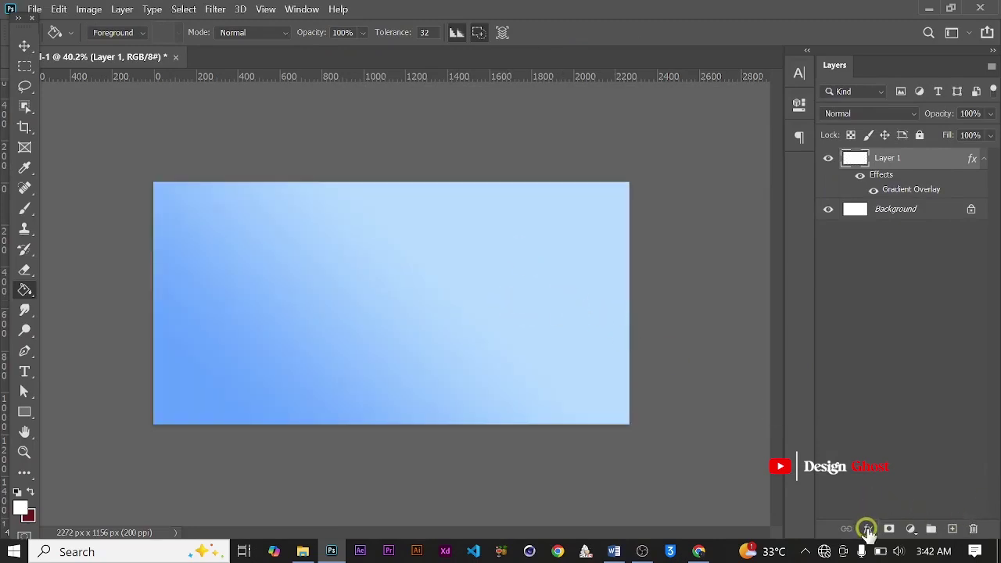
{"action": "scroll", "coordinate": [407, 285], "scroll_direction": "up", "scroll_amount": 2}
{"action": "scroll", "coordinate": [409, 280], "scroll_direction": "down", "scroll_amount": 2}
{"action": "key", "text": "Return"}
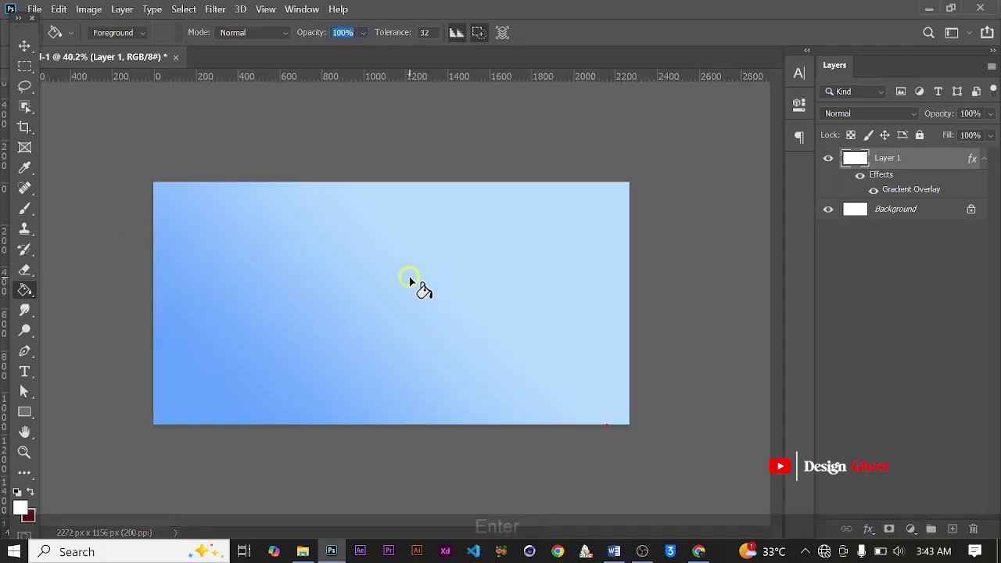
Step: Open the floating snowy island image from the Water folder as a separate Photoshop document
{"action": "key", "text": "ctrl+0"}
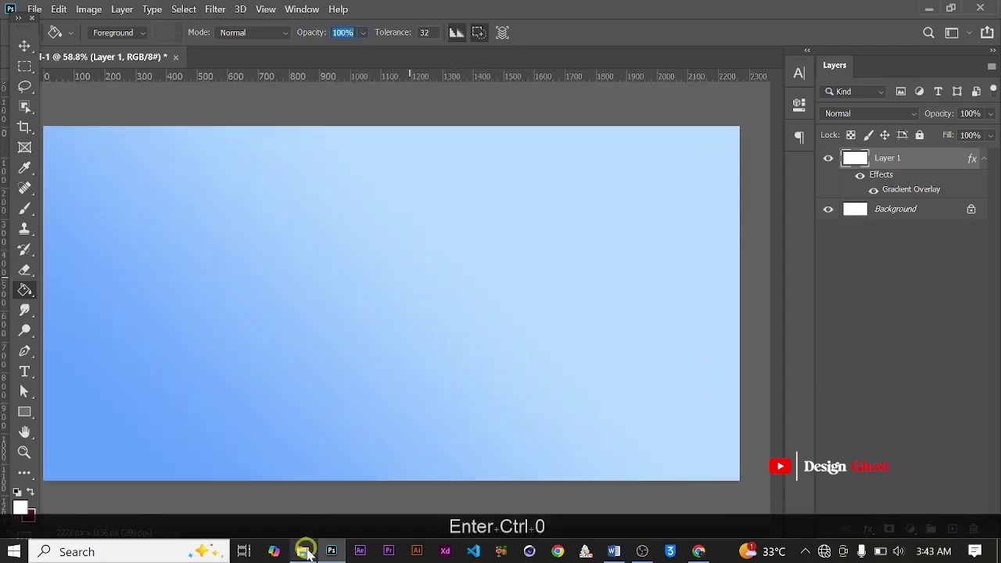
{"action": "left_click", "coordinate": [305, 552]}
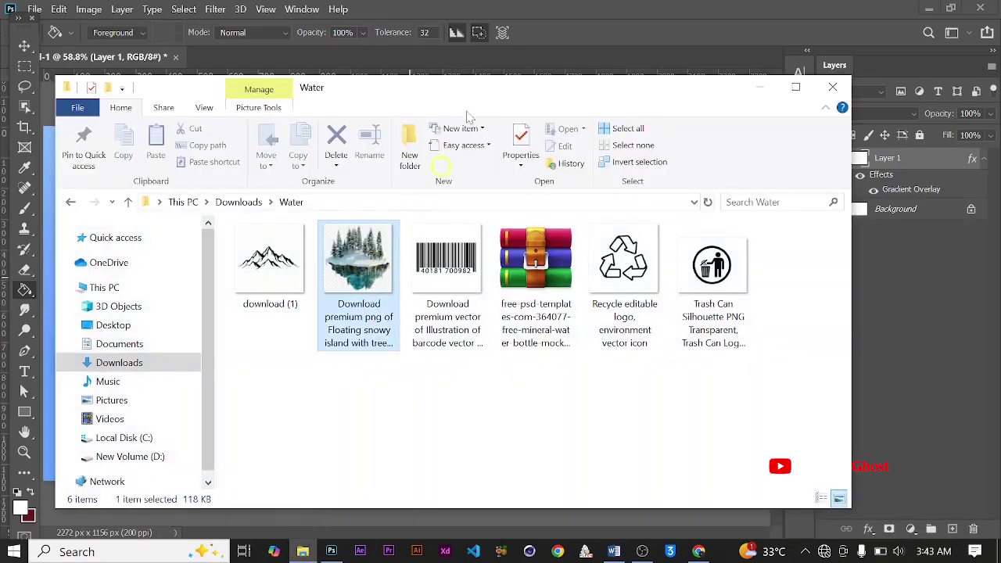
{"action": "left_click_drag", "start_coordinate": [469, 117], "coordinate": [588, 5]}
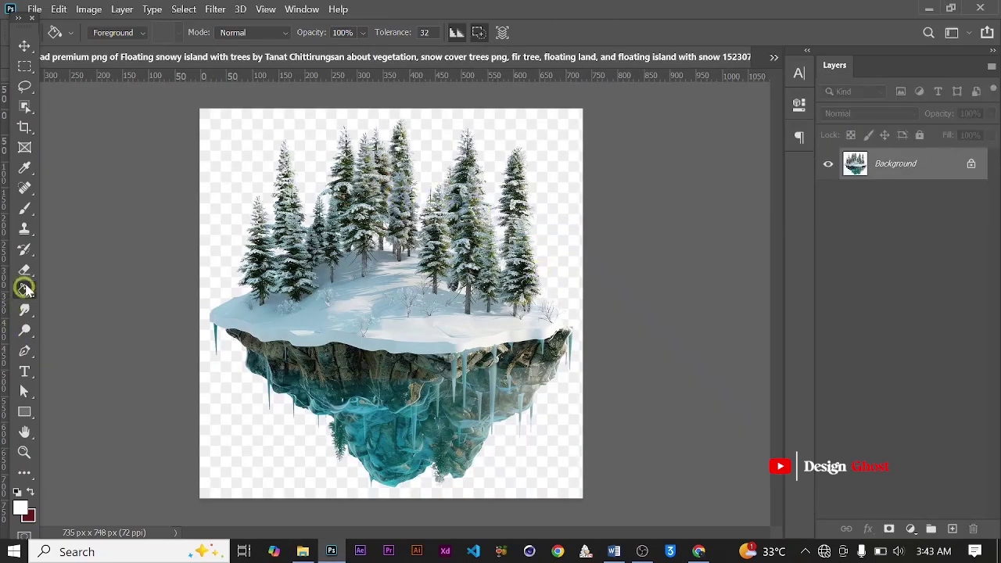
Step: Erase the checkered background around the floating island with the Magic Eraser at tolerance 32
{"action": "left_click", "coordinate": [24, 270]}
{"action": "left_click", "coordinate": [63, 297]}
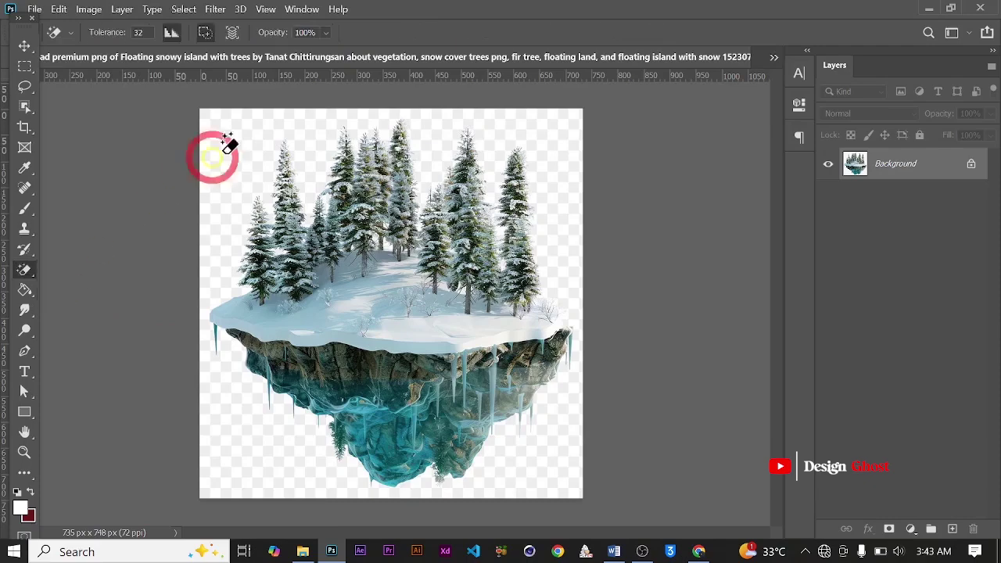
{"action": "left_click", "coordinate": [242, 133]}
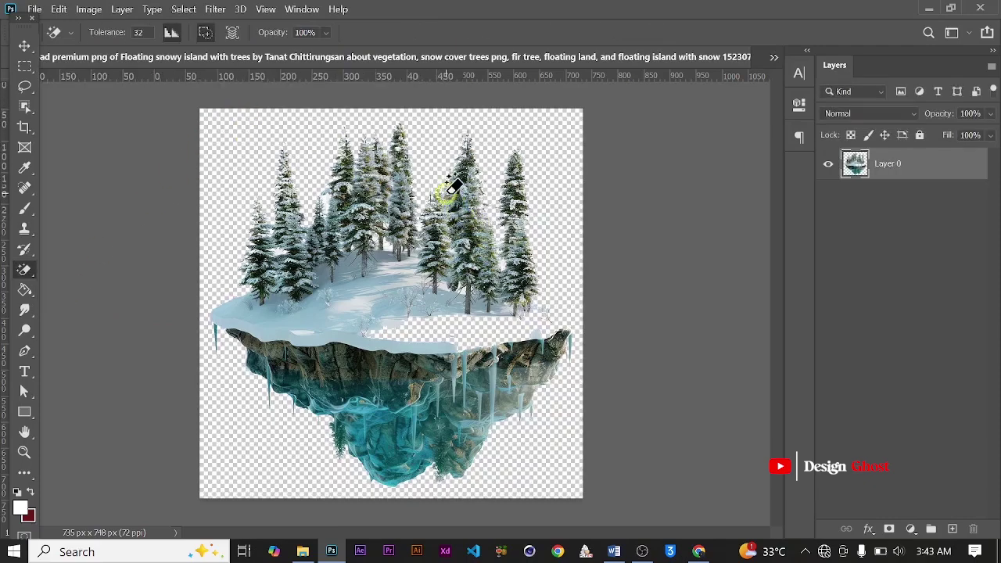
{"action": "scroll", "coordinate": [454, 188], "scroll_direction": "up", "scroll_amount": 3}
{"action": "scroll", "coordinate": [458, 180], "scroll_direction": "down", "scroll_amount": 5}
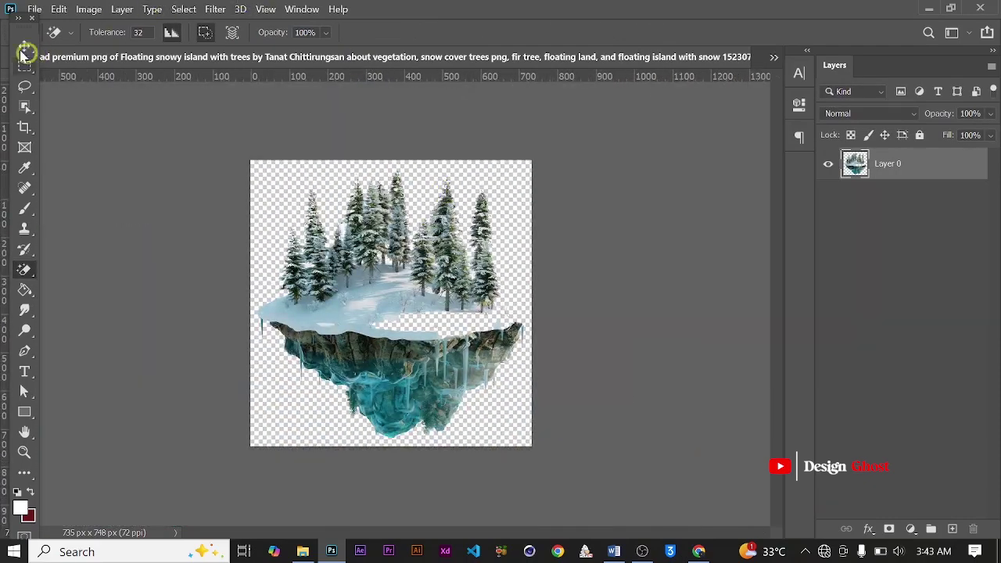
Step: Switch to the Move tool and detach the island document into a floating window over the gradient document
{"action": "left_click", "coordinate": [24, 48]}
{"action": "scroll", "coordinate": [474, 360], "scroll_direction": "down", "scroll_amount": 3}
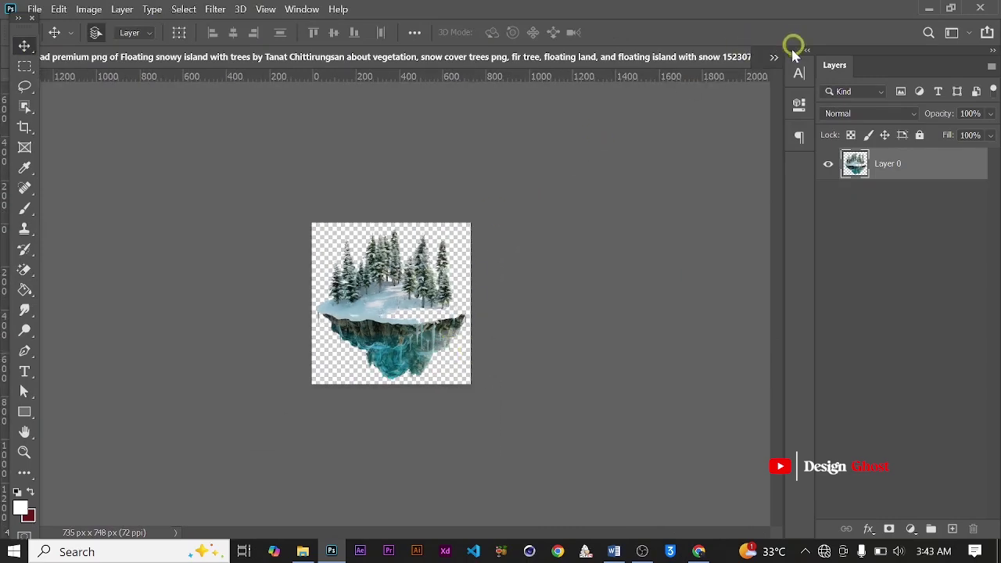
{"action": "left_click_drag", "start_coordinate": [794, 54], "coordinate": [666, 104]}
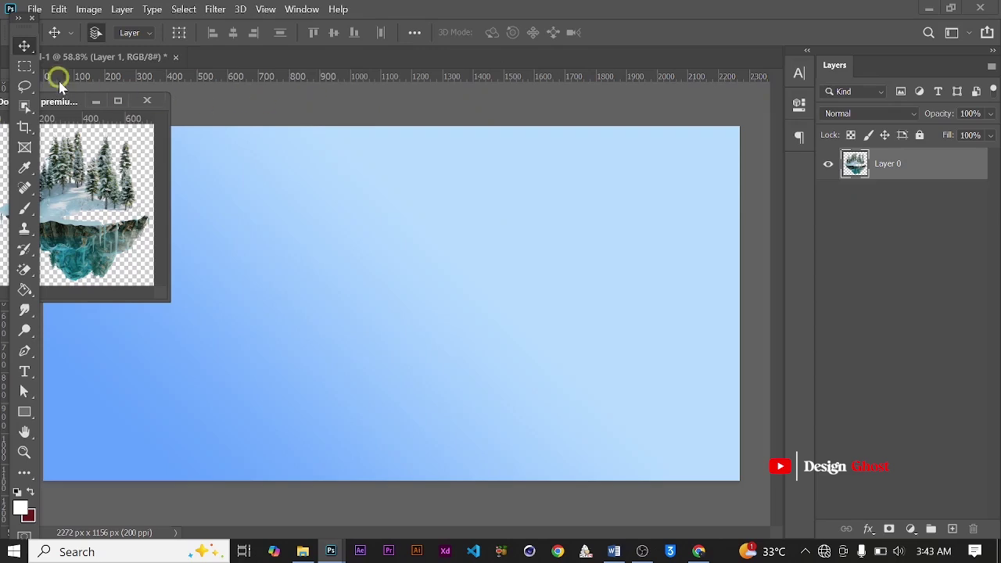
Step: Copy the floating island onto the gradient document, then close the island document without saving its changes
{"action": "left_click_drag", "start_coordinate": [118, 101], "coordinate": [365, 220]}
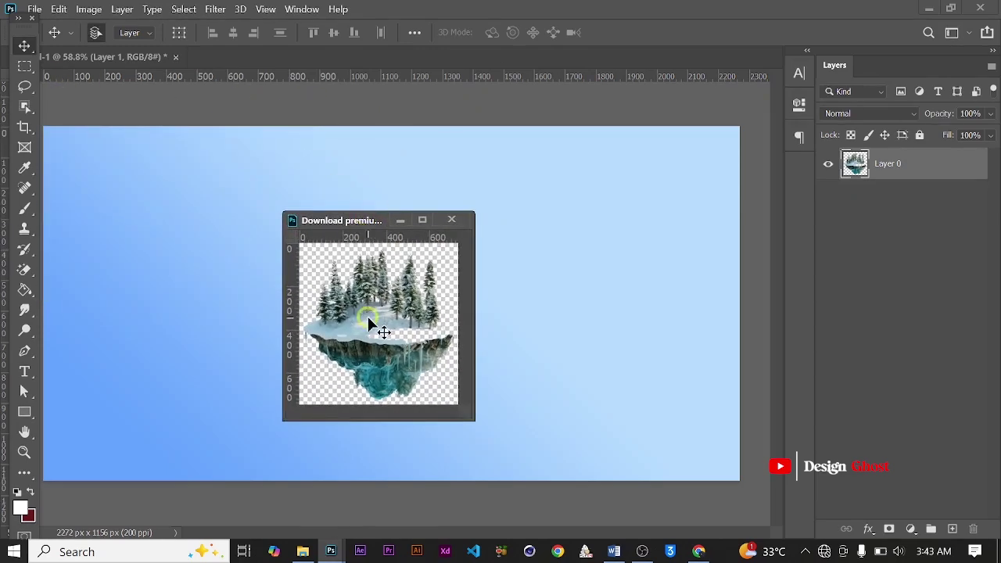
{"action": "left_click_drag", "start_coordinate": [367, 316], "coordinate": [443, 7]}
{"action": "left_click_drag", "start_coordinate": [384, 312], "coordinate": [578, 237]}
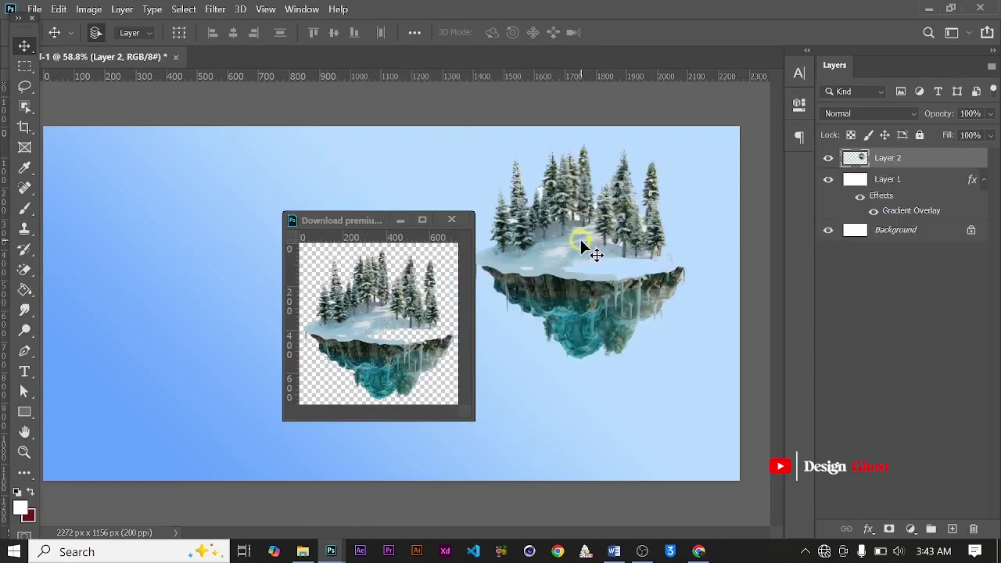
{"action": "left_click", "coordinate": [446, 220]}
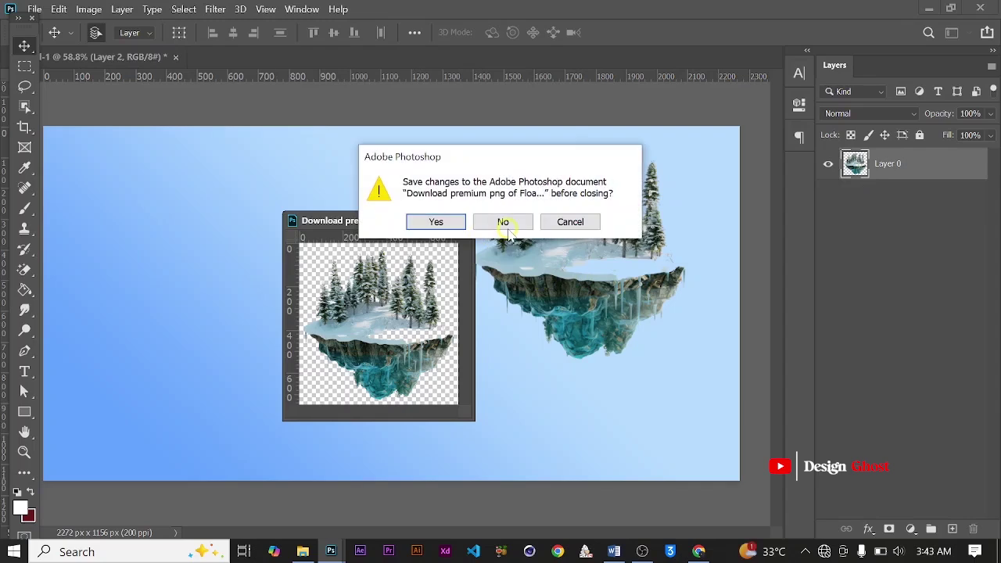
{"action": "left_click", "coordinate": [506, 226]}
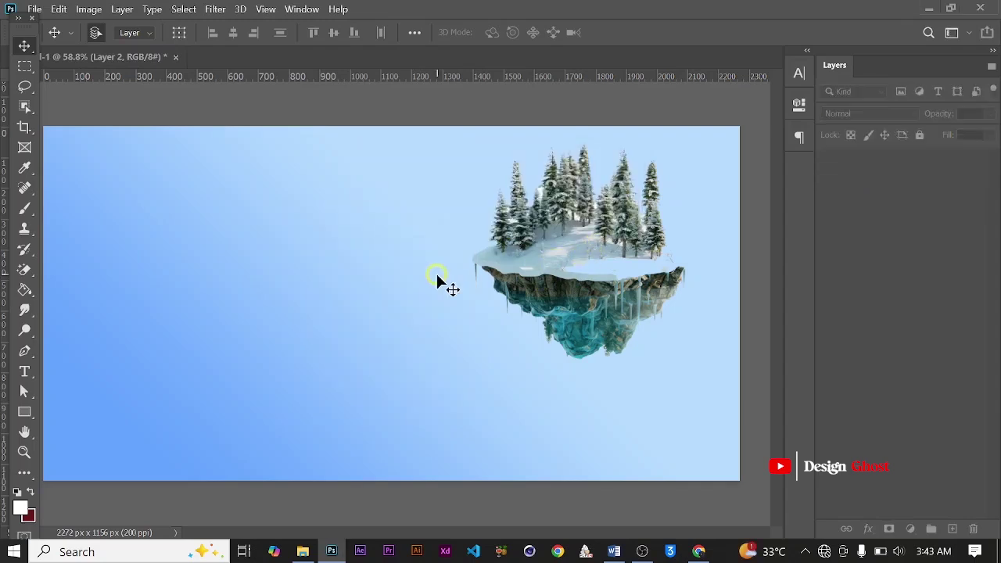
Step: Scale the island to more than double its size and position it so its trees fill the canvas's lower-left corner
{"action": "scroll", "coordinate": [508, 278], "scroll_direction": "down", "scroll_amount": 2}
{"action": "left_click_drag", "start_coordinate": [568, 252], "coordinate": [250, 324]}
{"action": "key", "text": "ctrl+t"}
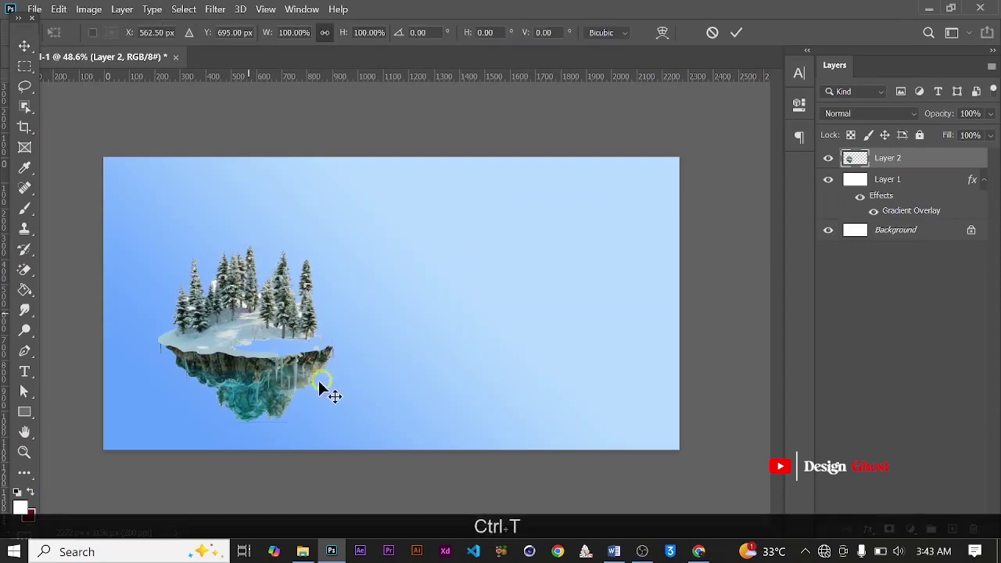
{"action": "scroll", "coordinate": [306, 387], "scroll_direction": "down", "scroll_amount": 3}
{"action": "left_click_drag", "start_coordinate": [348, 396], "coordinate": [458, 506]}
{"action": "left_click_drag", "start_coordinate": [213, 257], "coordinate": [118, 207]}
{"action": "left_click_drag", "start_coordinate": [325, 272], "coordinate": [318, 311]}
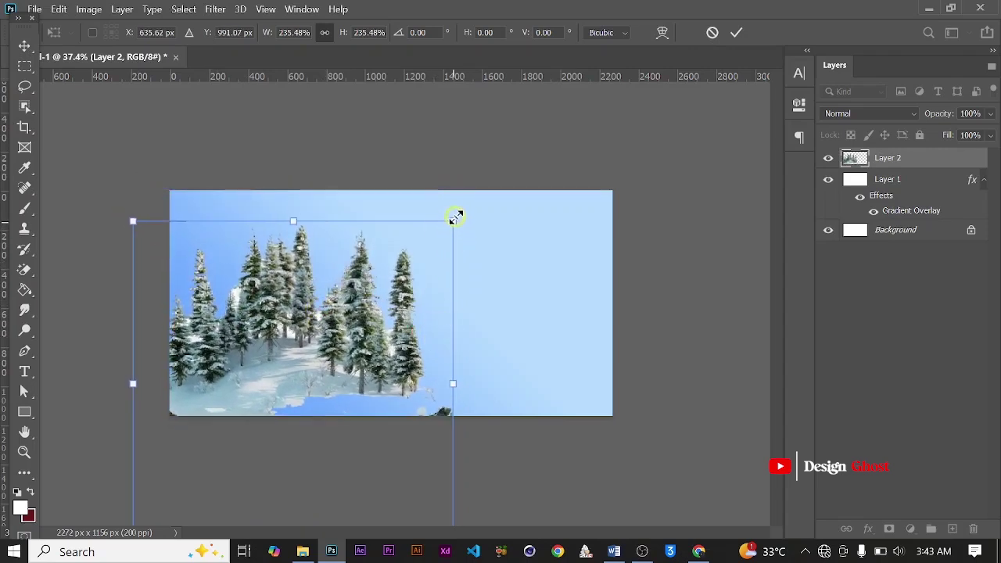
{"action": "left_click_drag", "start_coordinate": [456, 218], "coordinate": [460, 211]}
{"action": "left_click_drag", "start_coordinate": [372, 337], "coordinate": [264, 365]}
{"action": "key", "text": "Return"}
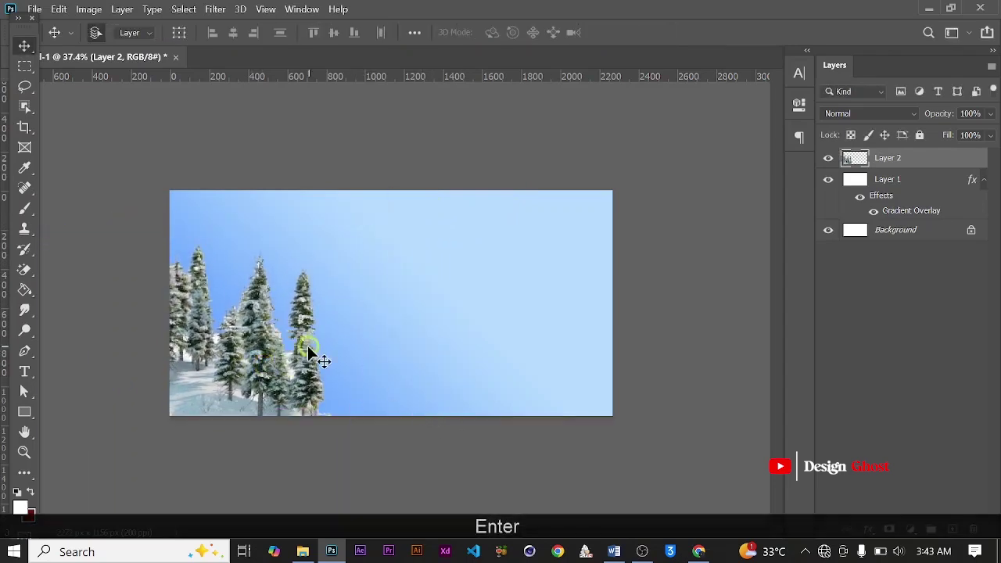
Step: Transform the island layer again, enlarging it to about 107.5% over the canvas's lower-left corner
{"action": "scroll", "coordinate": [238, 376], "scroll_direction": "up", "scroll_amount": 3}
{"action": "scroll", "coordinate": [255, 381], "scroll_direction": "down", "scroll_amount": 2}
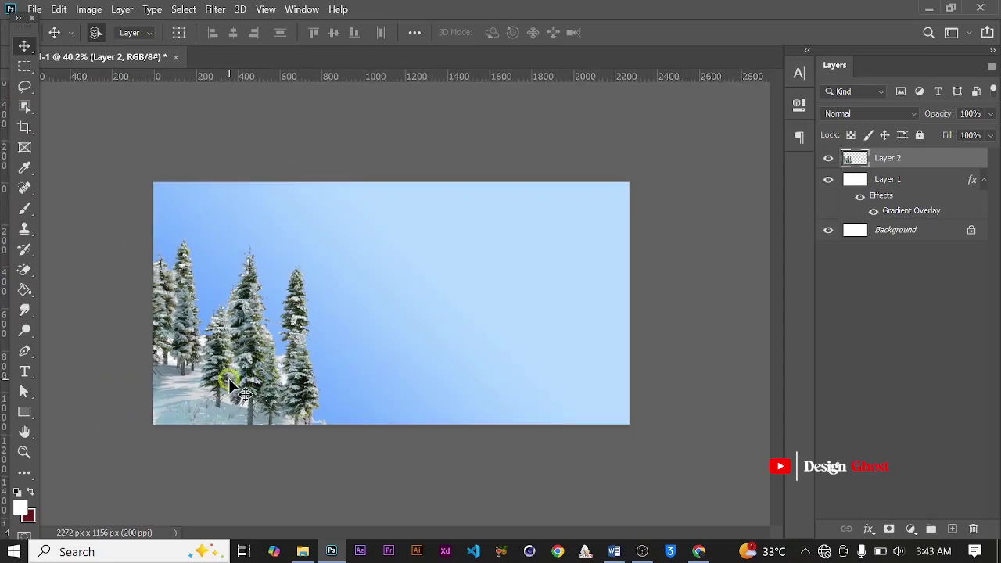
{"action": "left_click_drag", "start_coordinate": [221, 390], "coordinate": [234, 375]}
{"action": "key", "text": "Return"}
{"action": "key", "text": "ctrl+0"}
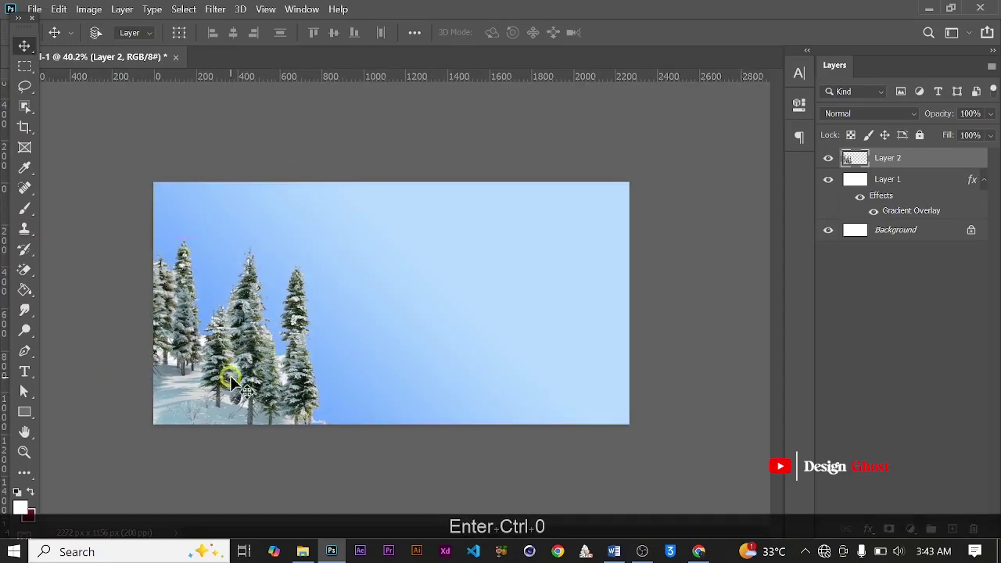
{"action": "scroll", "coordinate": [464, 376], "scroll_direction": "down", "scroll_amount": 2}
{"action": "key", "text": "ctrl+t"}
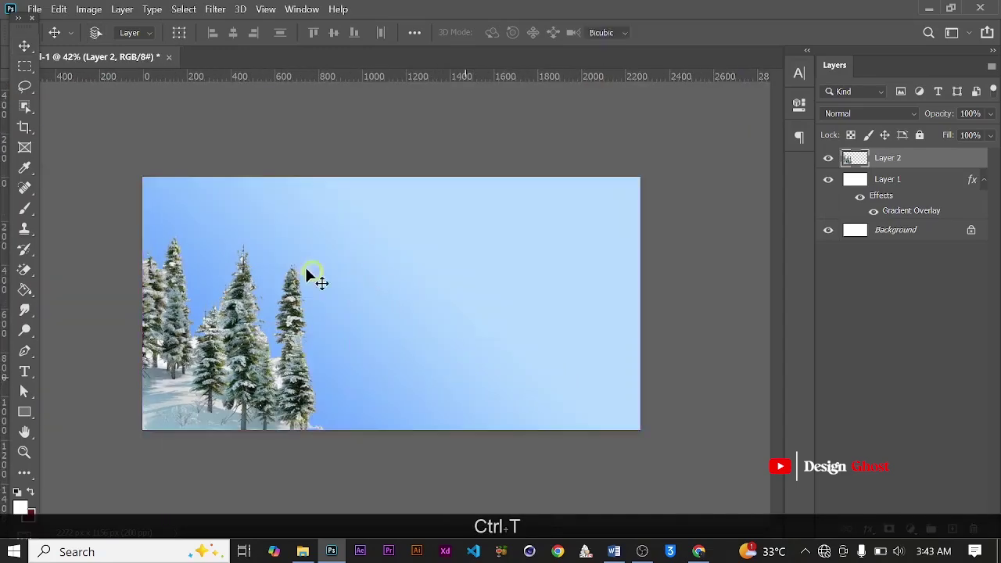
{"action": "scroll", "coordinate": [195, 228], "scroll_direction": "down", "scroll_amount": 2}
{"action": "left_click_drag", "start_coordinate": [100, 256], "coordinate": [84, 240]}
{"action": "scroll", "coordinate": [350, 447], "scroll_direction": "down", "scroll_amount": 1}
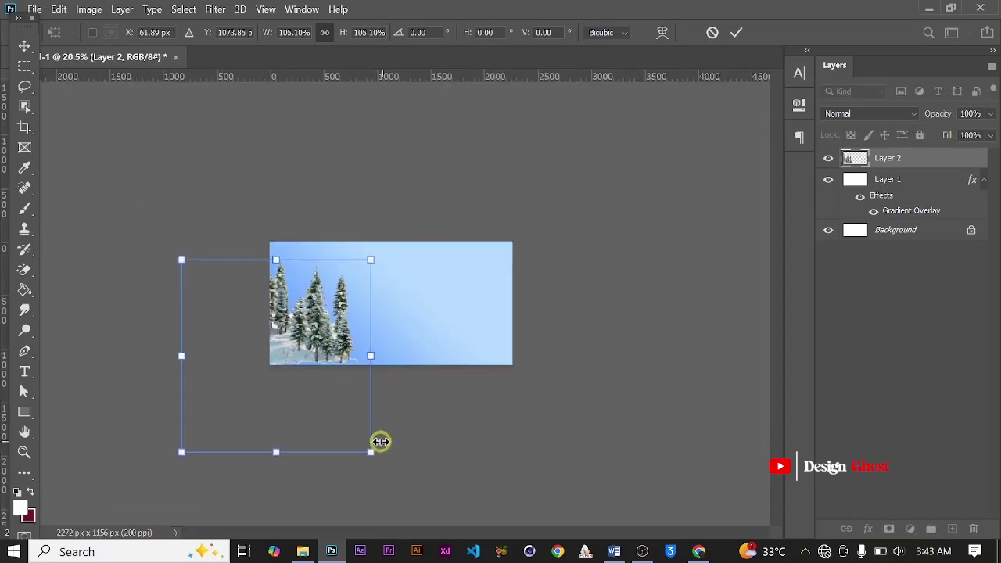
{"action": "left_click_drag", "start_coordinate": [372, 453], "coordinate": [376, 456]}
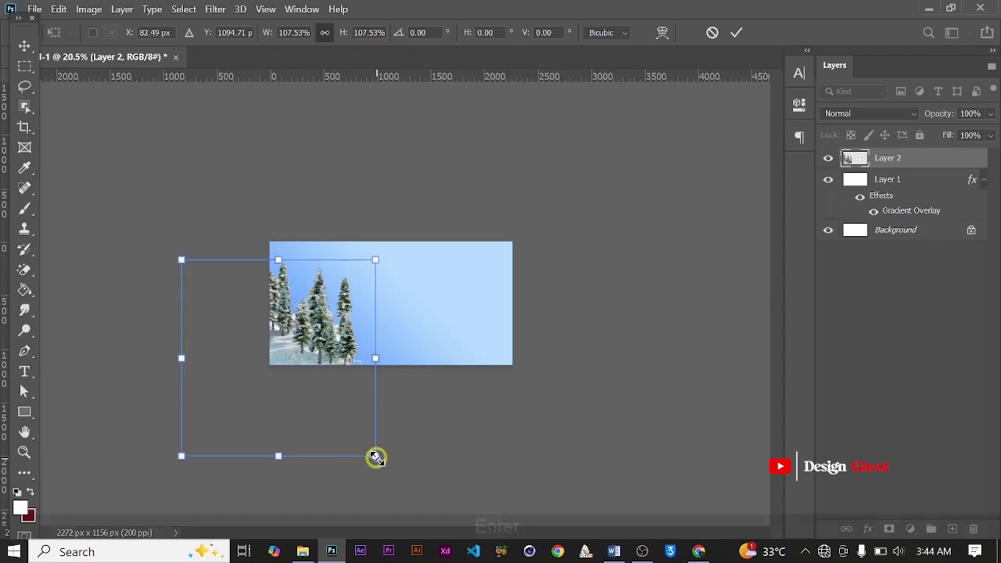
{"action": "key", "text": "Return"}
{"action": "key", "text": "ctrl+0"}
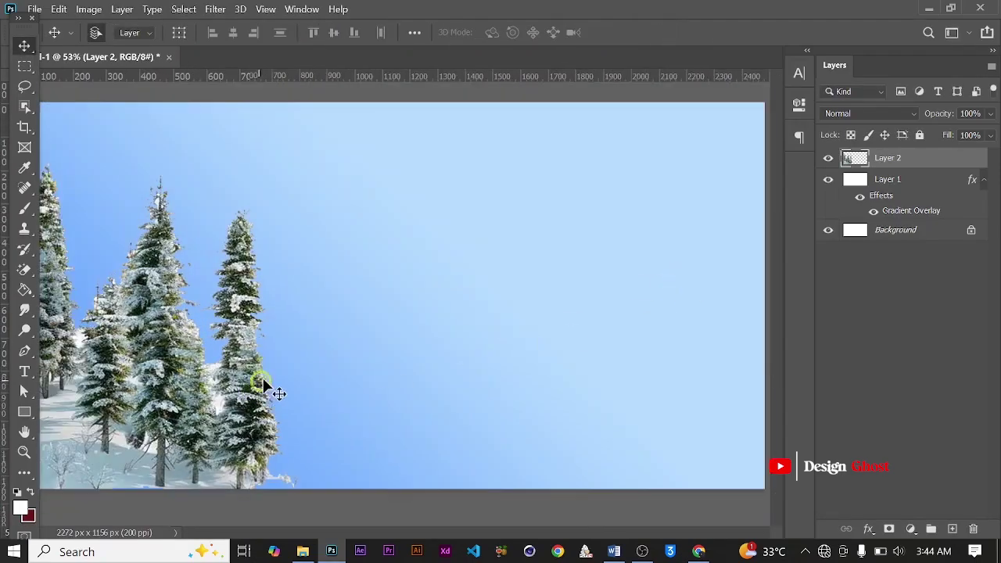
Step: Set Layer 2's blend mode to Overlay and its fill to 53%
{"action": "left_click", "coordinate": [913, 115]}
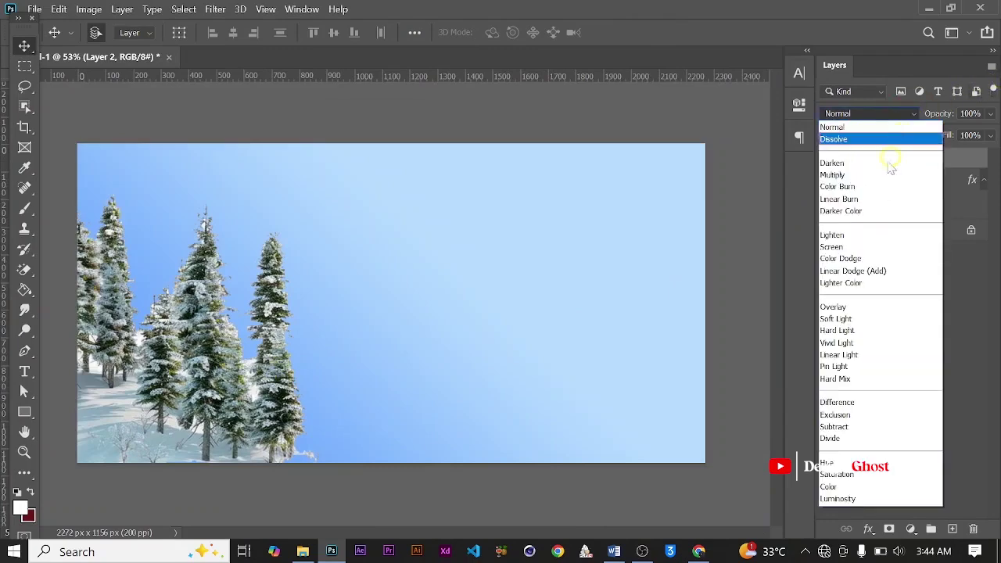
{"action": "left_click", "coordinate": [847, 308]}
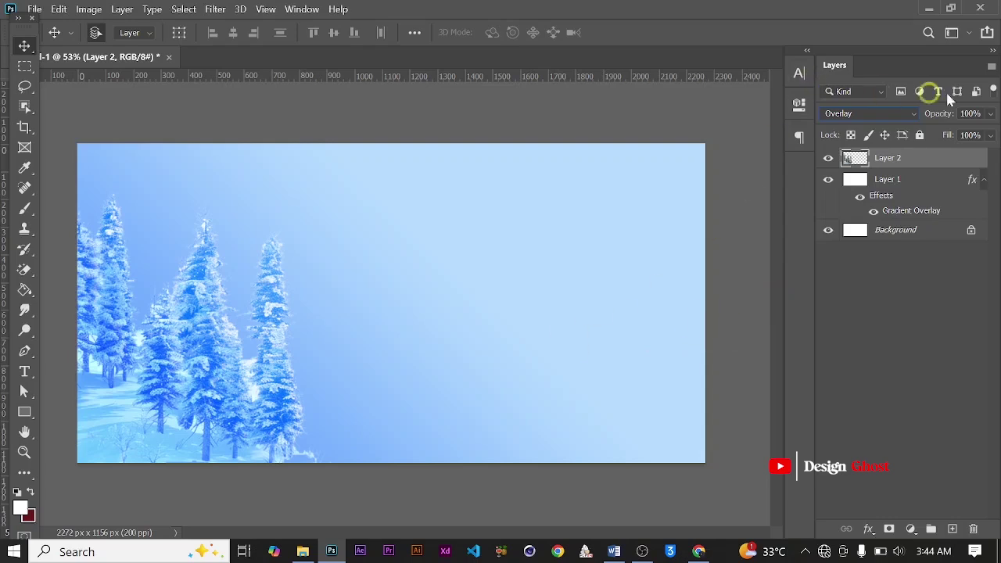
{"action": "left_click", "coordinate": [991, 135]}
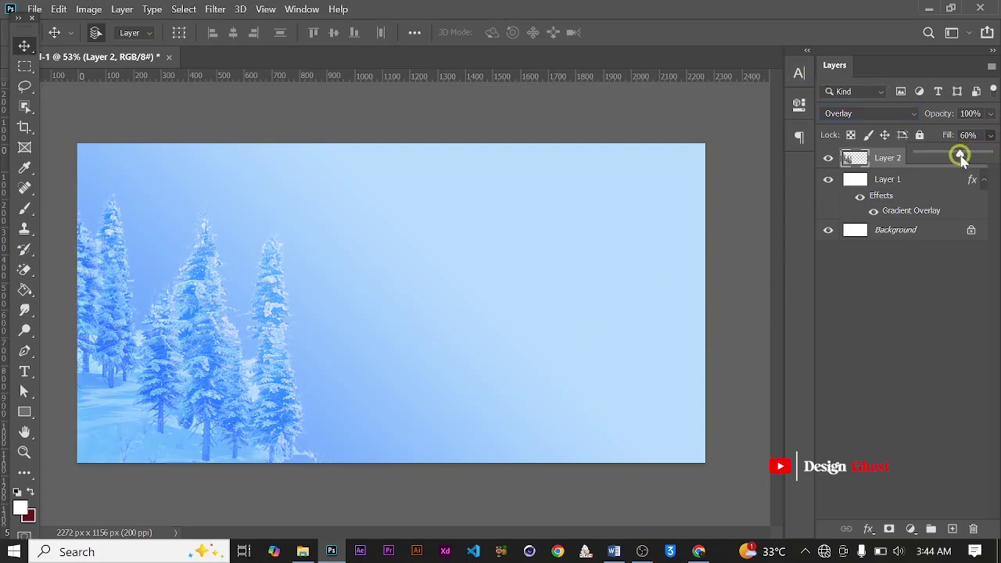
{"action": "left_click_drag", "start_coordinate": [958, 161], "coordinate": [956, 162]}
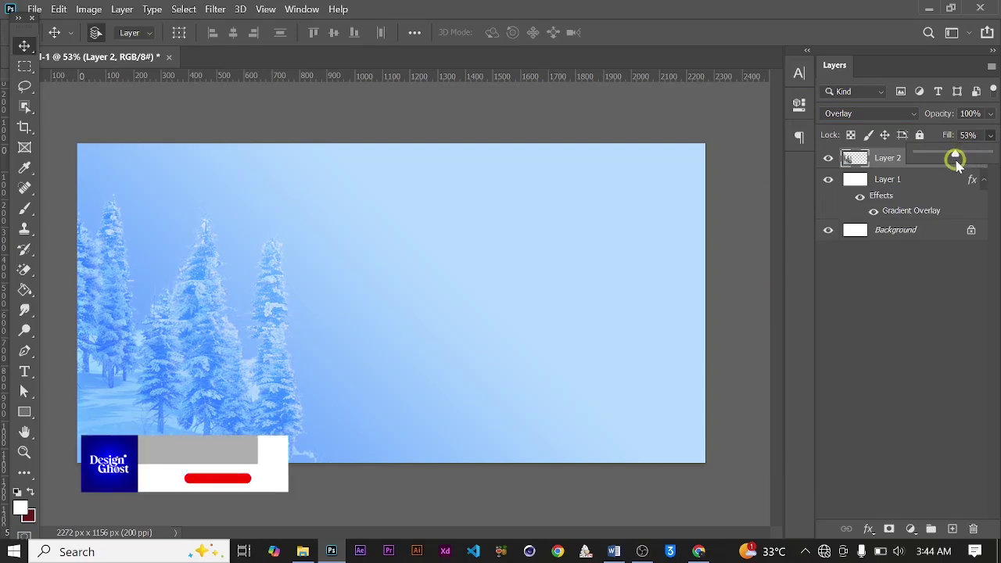
{"action": "key", "text": "Return"}
{"action": "key", "text": "ctrl+0"}
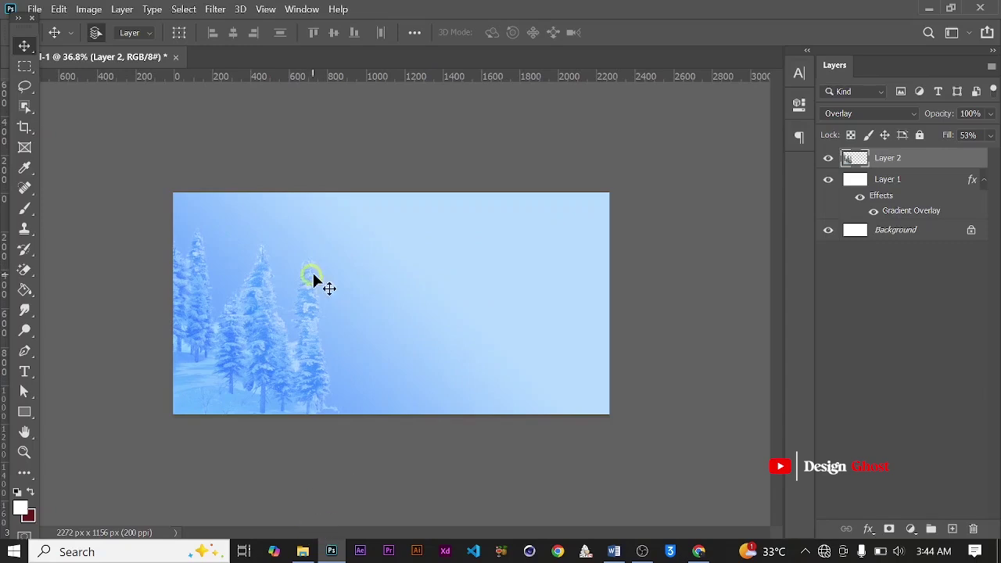
Step: Add the text "isco" near the middle of the canvas as a white text layer
{"action": "left_click", "coordinate": [24, 374]}
{"action": "scroll", "coordinate": [339, 286], "scroll_direction": "up", "scroll_amount": 1}
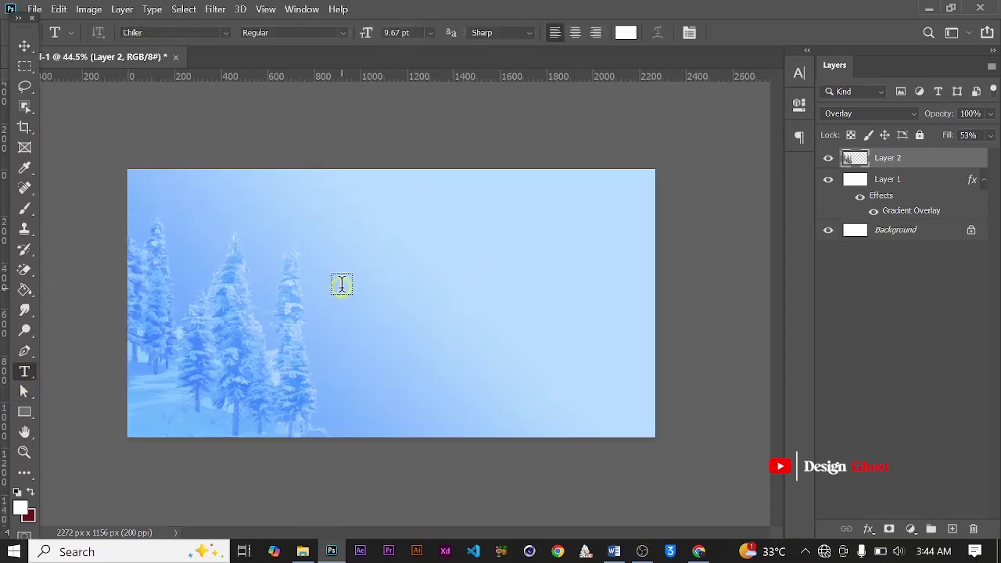
{"action": "scroll", "coordinate": [316, 231], "scroll_direction": "up", "scroll_amount": 1}
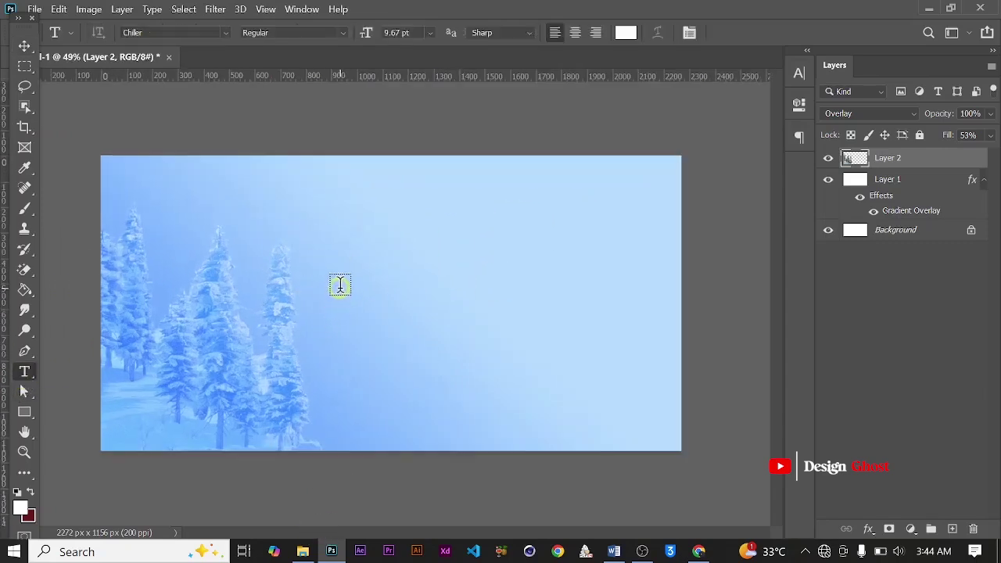
{"action": "left_click", "coordinate": [355, 311]}
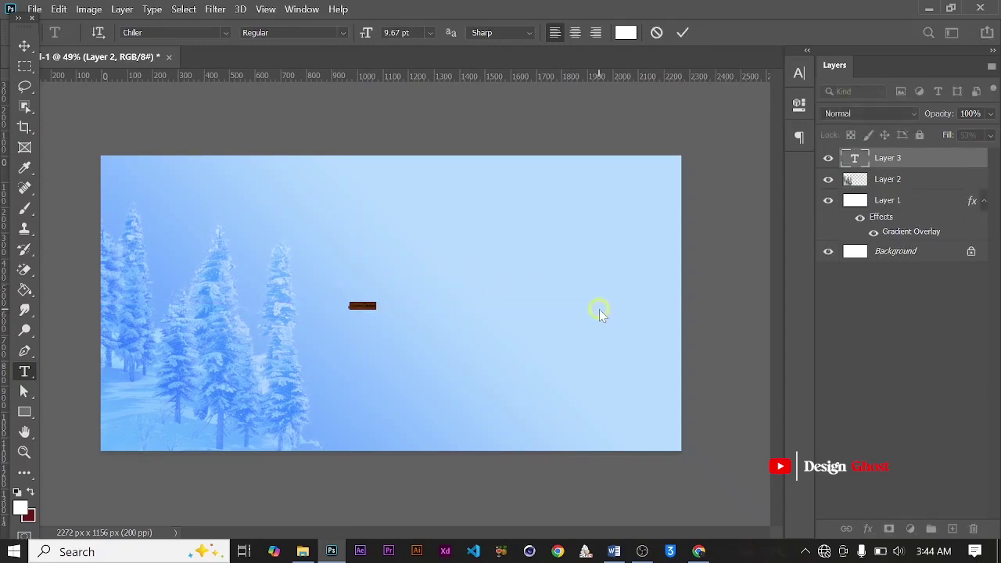
{"action": "type", "text": "isco"}
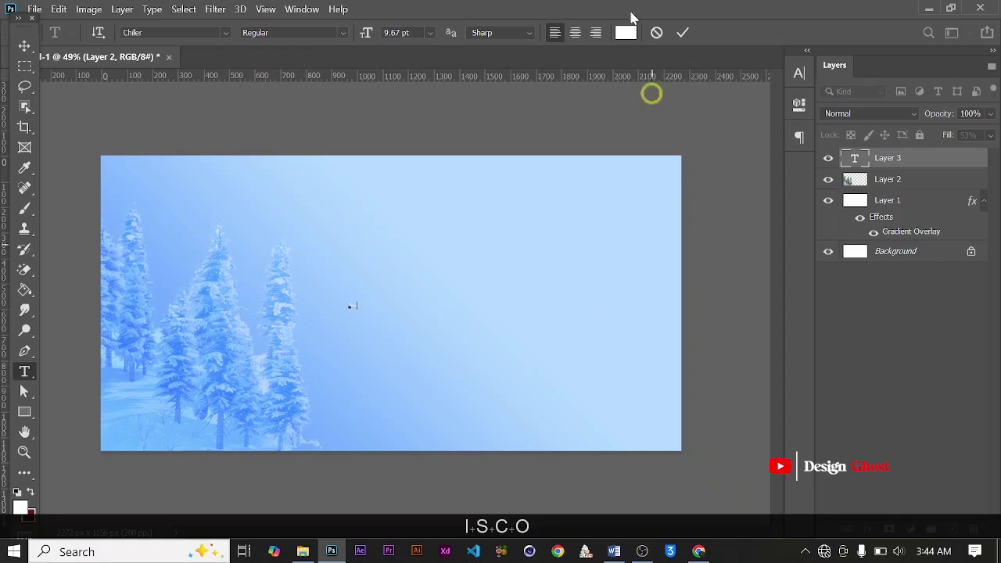
{"action": "left_click", "coordinate": [677, 35]}
Step: Enlarge the "isco" text to about 180 pt and move it up to the middle of the canvas
{"action": "left_click", "coordinate": [24, 45]}
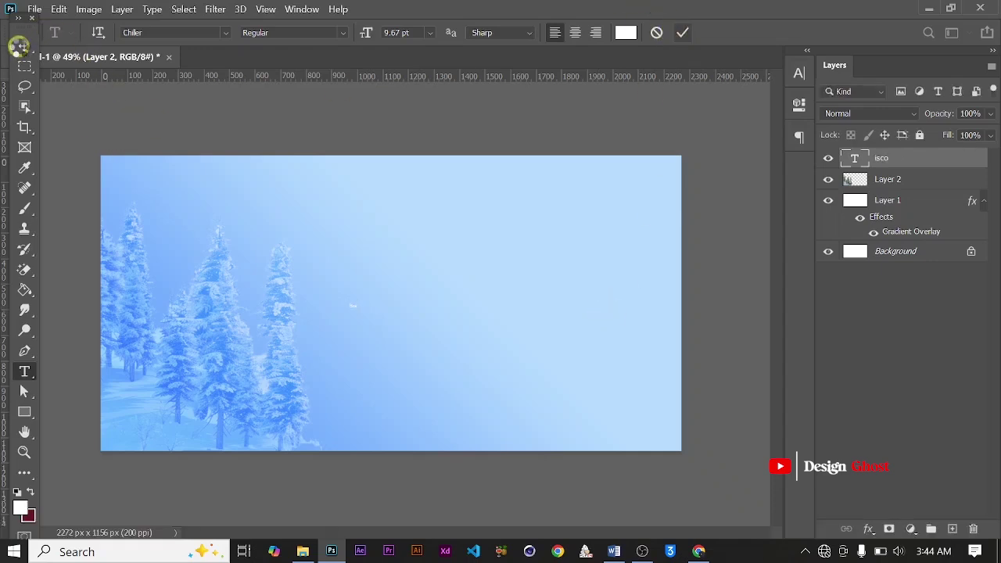
{"action": "key", "text": "ctrl+t"}
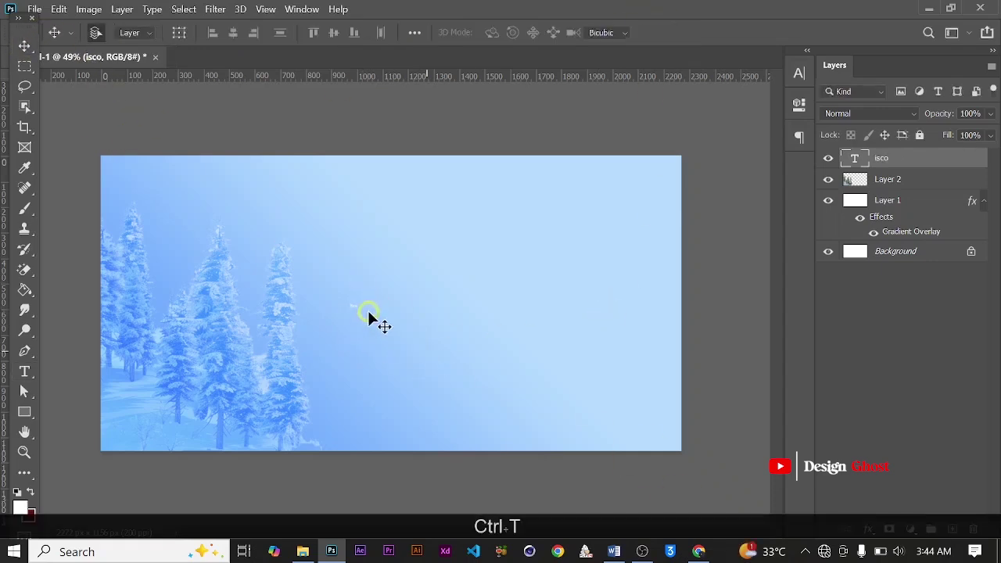
{"action": "left_click_drag", "start_coordinate": [358, 309], "coordinate": [591, 350]}
{"action": "key", "text": "Return"}
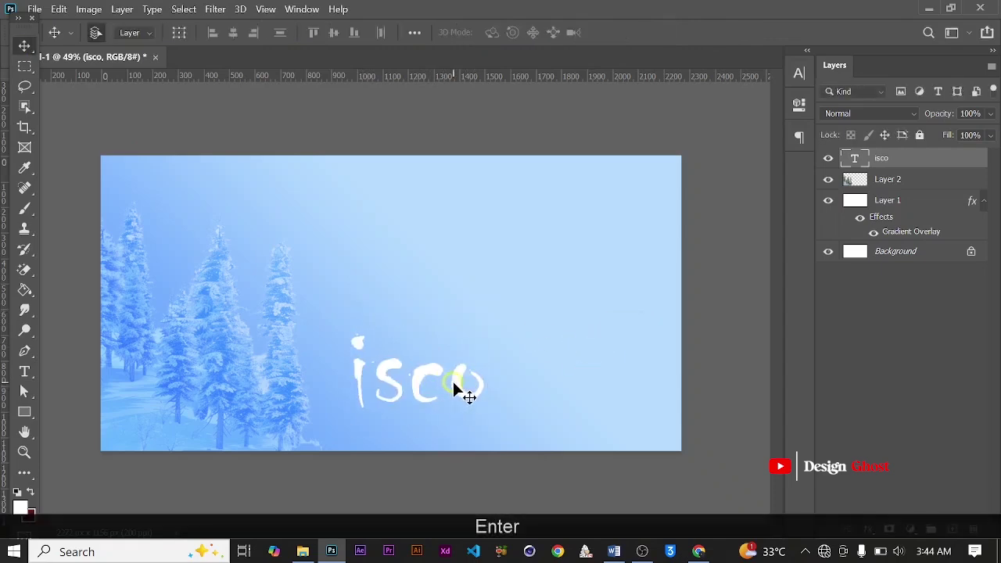
{"action": "left_click_drag", "start_coordinate": [453, 383], "coordinate": [447, 304]}
Step: Append the letter "v" to the text so it reads "iscov"
{"action": "key", "text": "t"}
{"action": "left_click", "coordinate": [467, 301]}
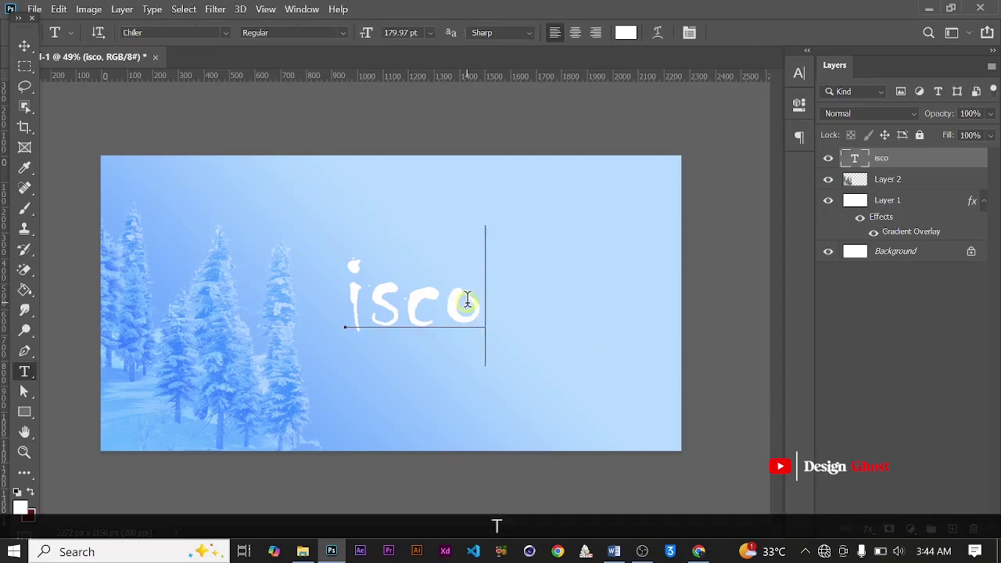
{"action": "type", "text": "v"}
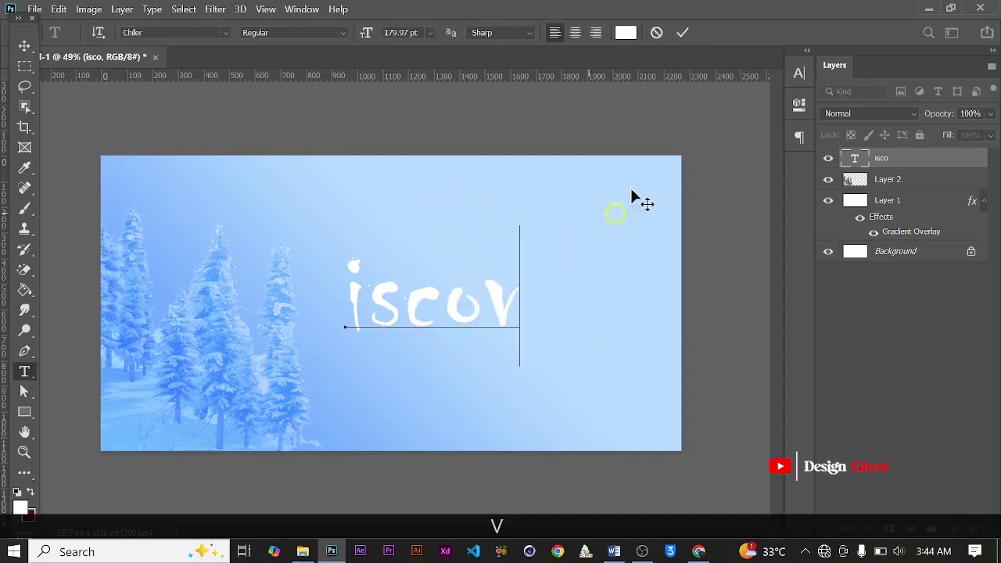
{"action": "left_click", "coordinate": [684, 34]}
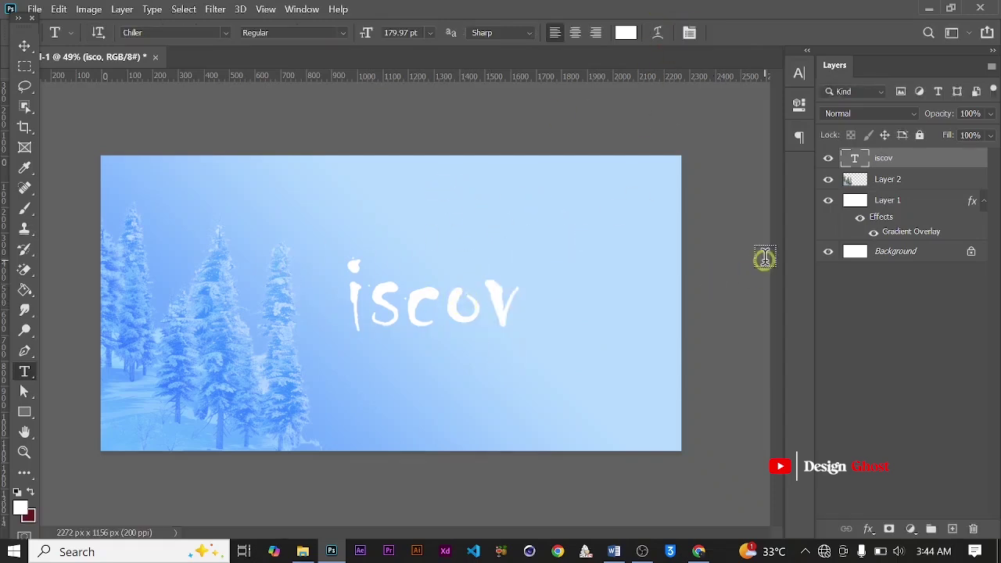
Step: Scale the "iscov" text up to about 202.6 pt, extending it toward the trees
{"action": "left_click", "coordinate": [22, 45]}
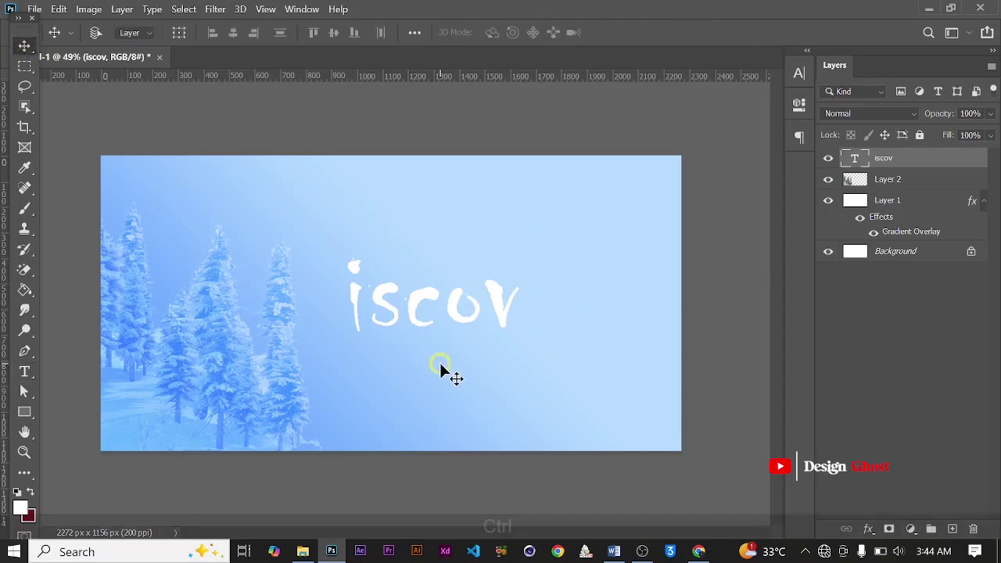
{"action": "key", "text": "ctrl+t"}
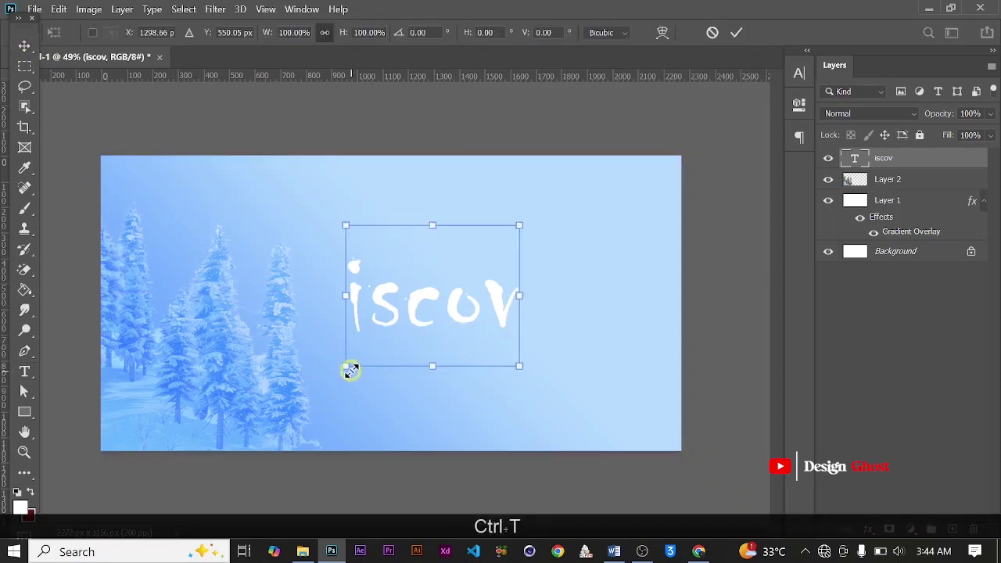
{"action": "left_click_drag", "start_coordinate": [350, 370], "coordinate": [324, 383]}
{"action": "key", "text": "Return"}
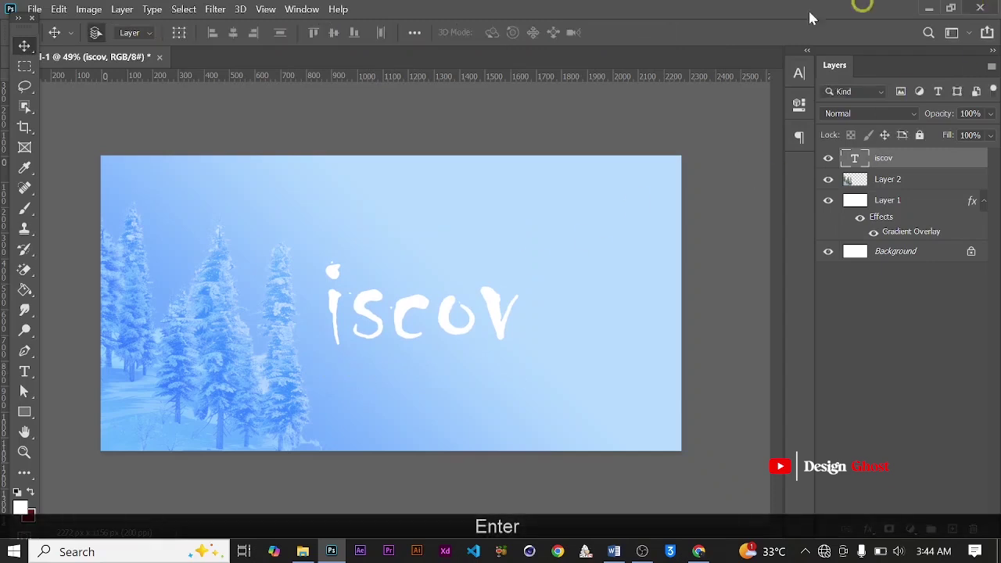
Step: Change the font of the "iscov" text to Chrome Slab Regular
{"action": "left_click", "coordinate": [798, 107]}
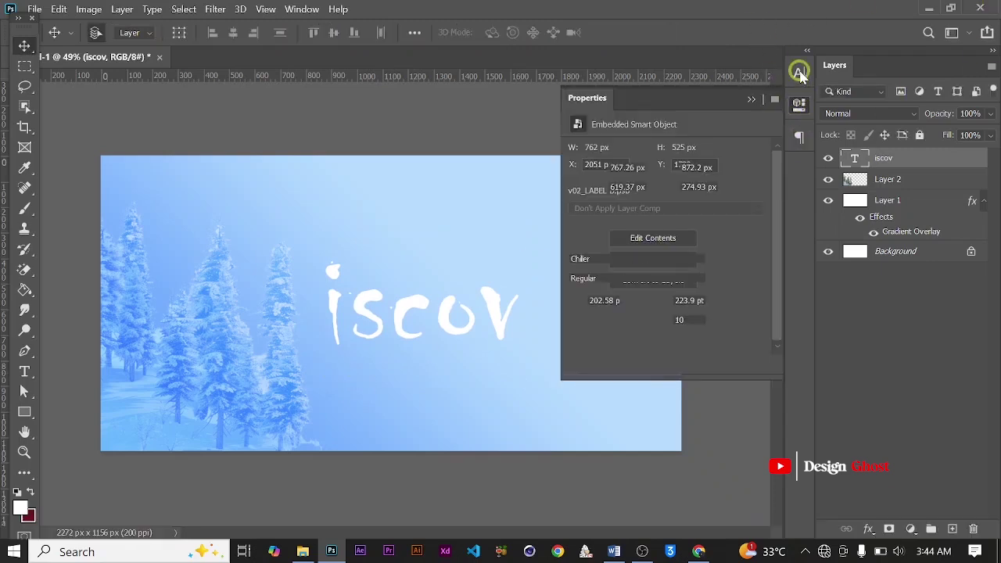
{"action": "left_click", "coordinate": [688, 114]}
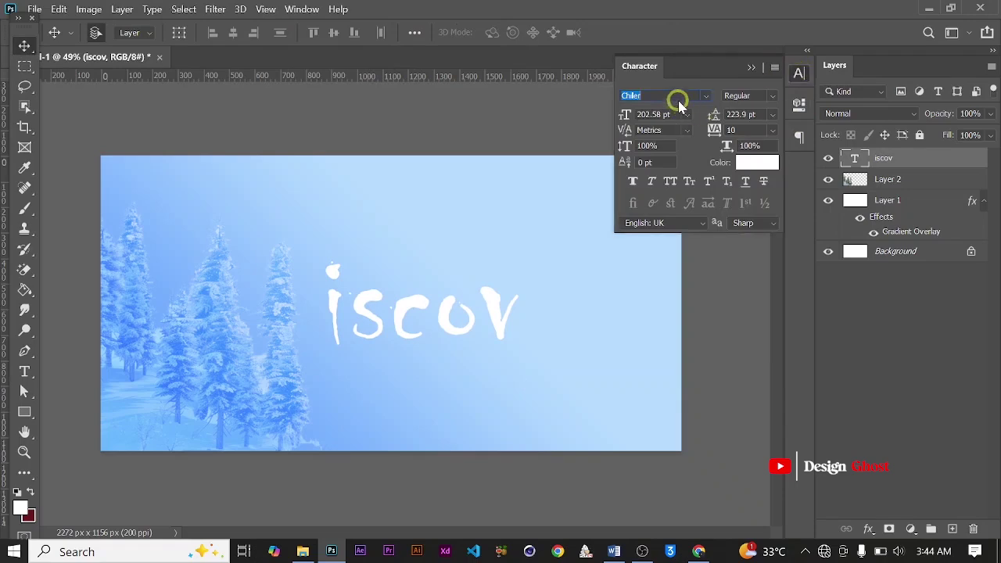
{"action": "type", "text": "chrom"}
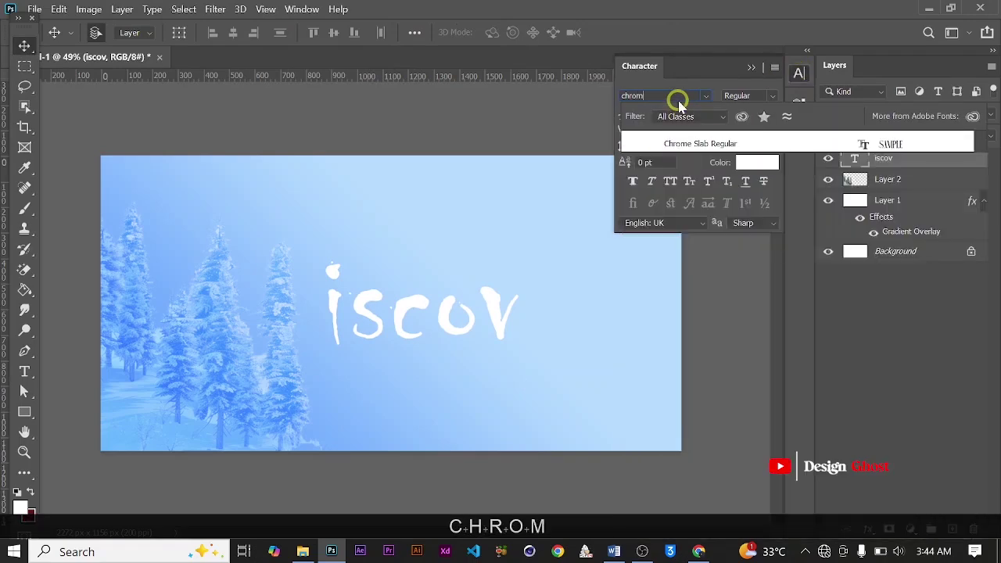
{"action": "left_click", "coordinate": [717, 143]}
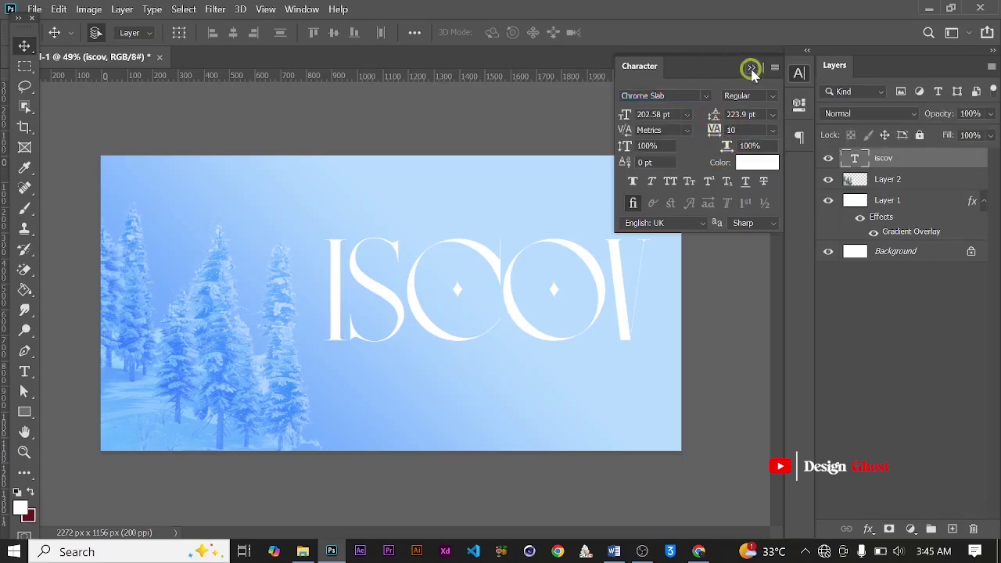
Step: Set the "iscov" text to All Caps and move it about 157 px left and 54 px down toward the trees
{"action": "left_click", "coordinate": [671, 185]}
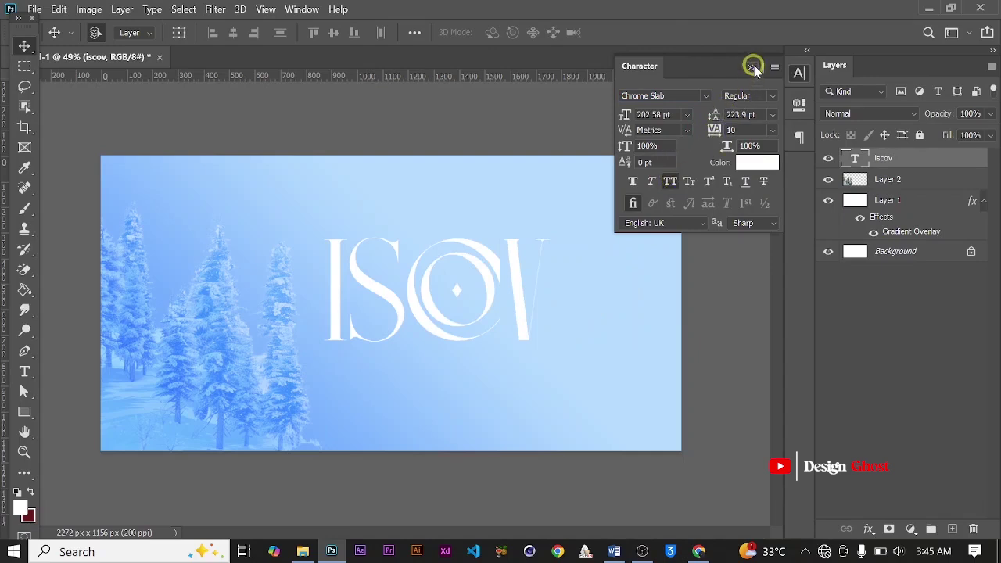
{"action": "left_click", "coordinate": [752, 67]}
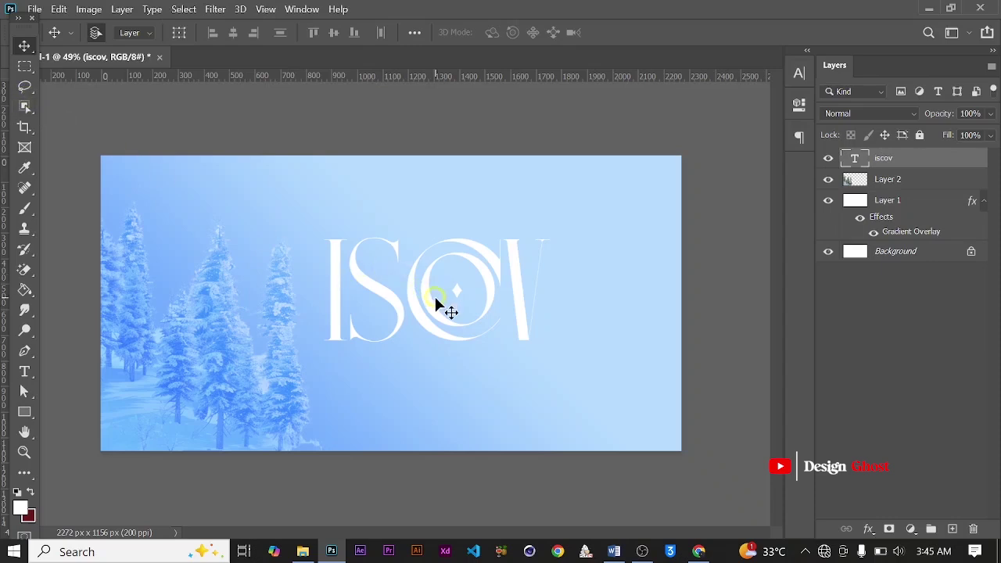
{"action": "scroll", "coordinate": [435, 305], "scroll_direction": "up", "scroll_amount": 1}
{"action": "left_click_drag", "start_coordinate": [438, 308], "coordinate": [388, 319]}
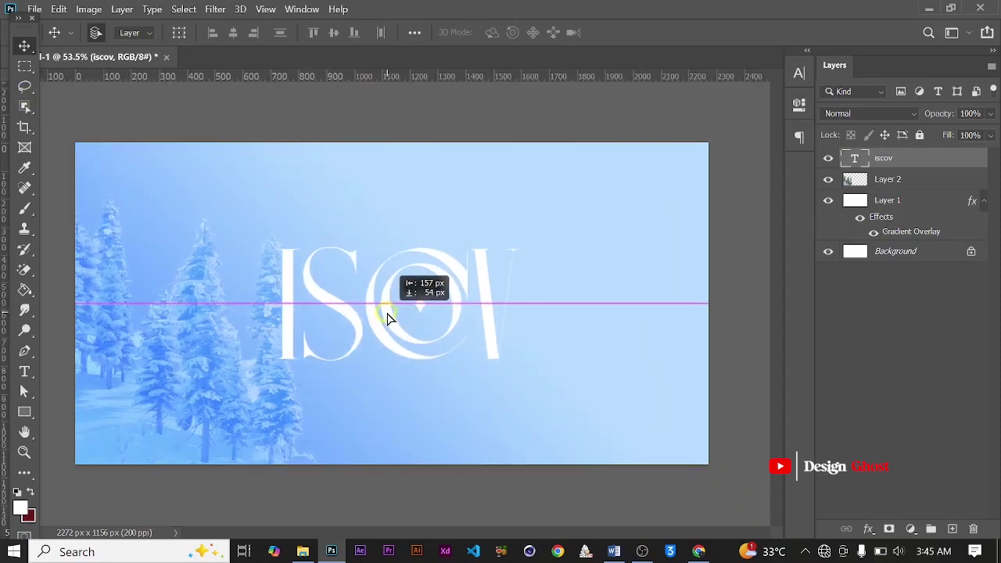
Step: Scale the brand-name text down proportionally to about 93.5% and apply the transform
{"action": "key", "text": "ctrl+t"}
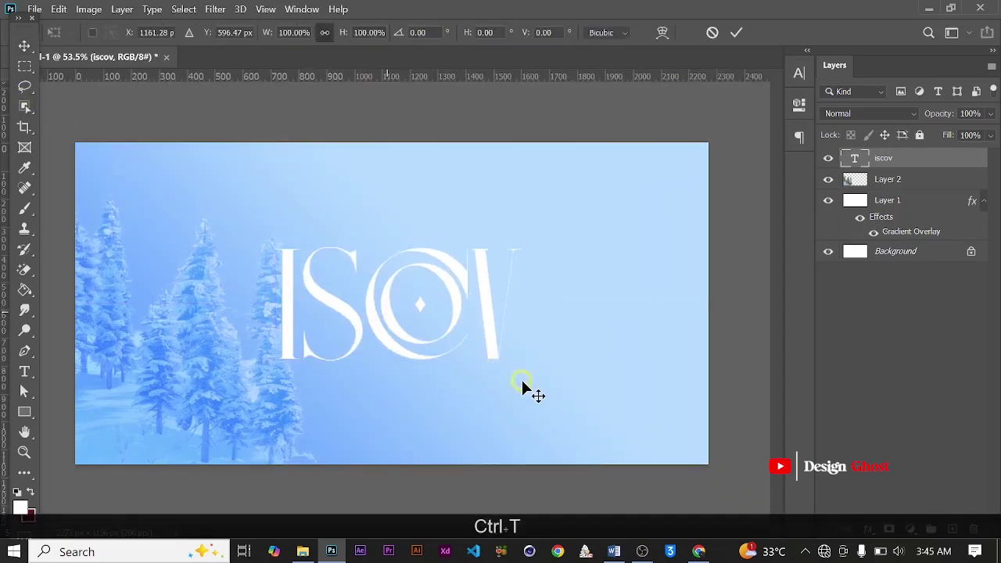
{"action": "left_click_drag", "start_coordinate": [518, 381], "coordinate": [507, 373]}
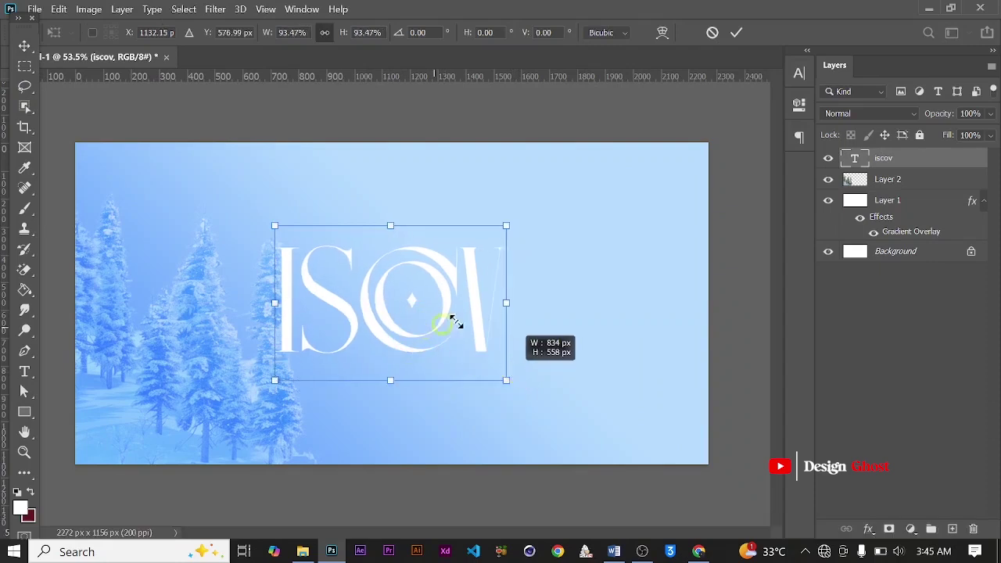
{"action": "key", "text": "Return"}
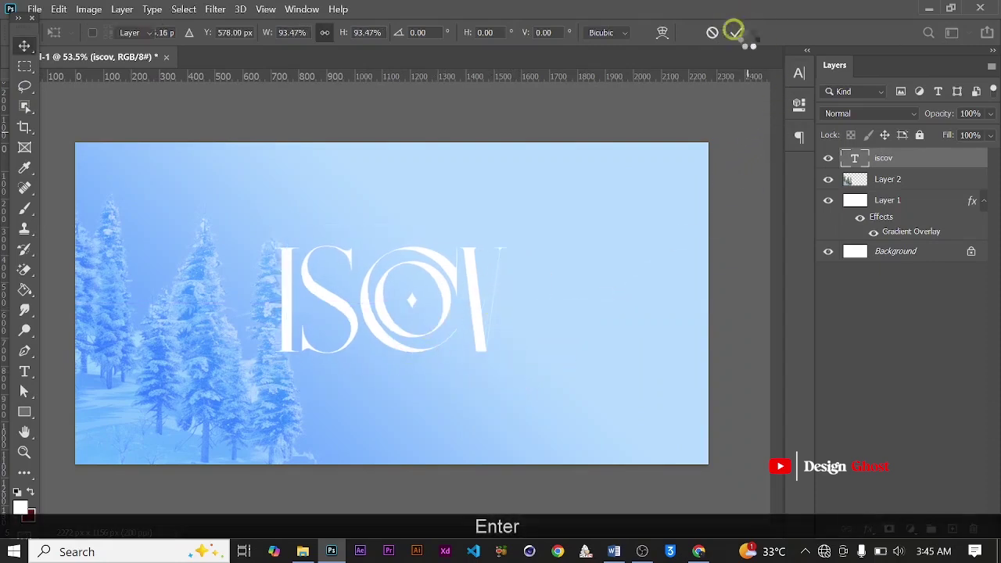
Step: Turn All Caps off and back on for the brand name to compare the two letterings
{"action": "left_click", "coordinate": [799, 72]}
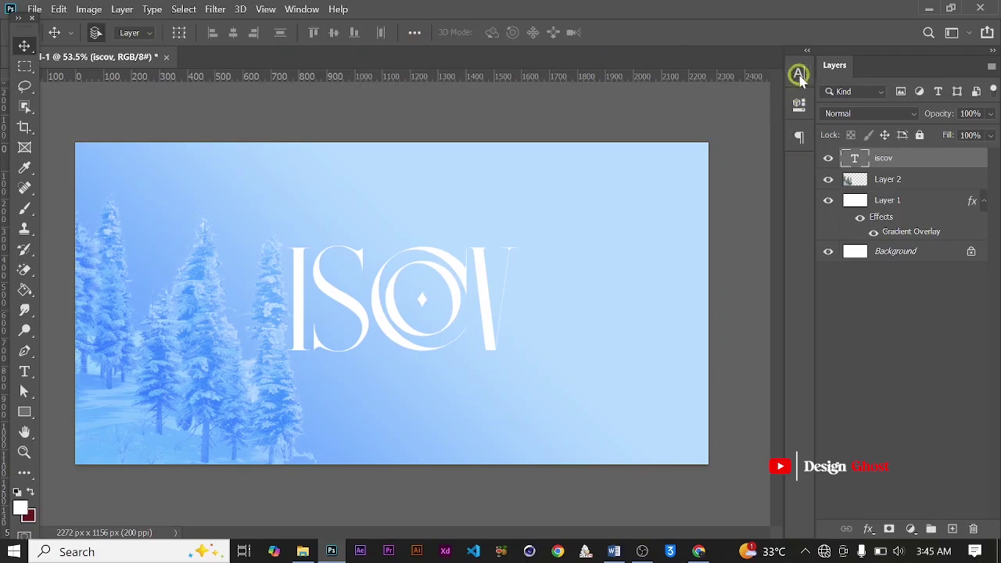
{"action": "left_click", "coordinate": [671, 181]}
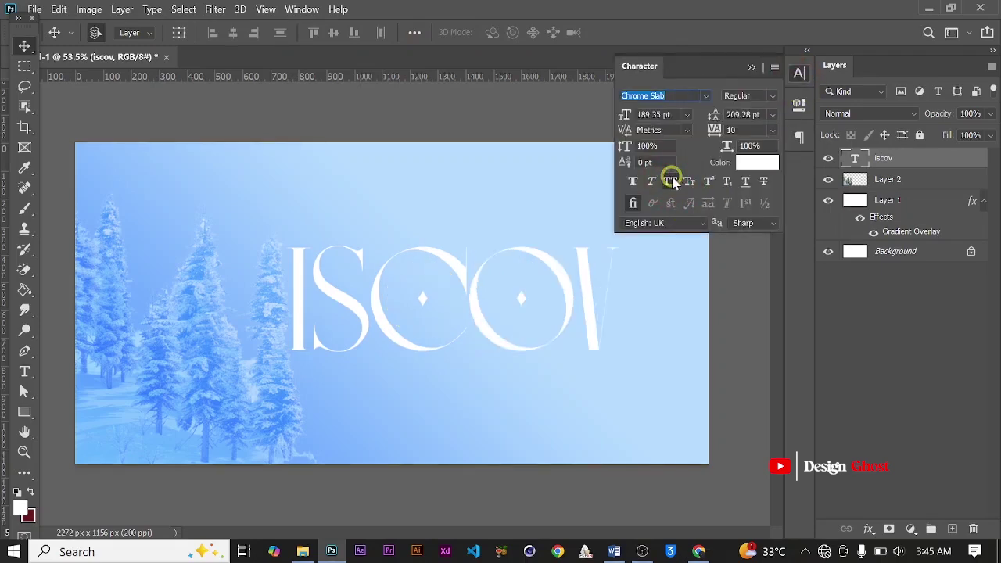
{"action": "left_click", "coordinate": [671, 180]}
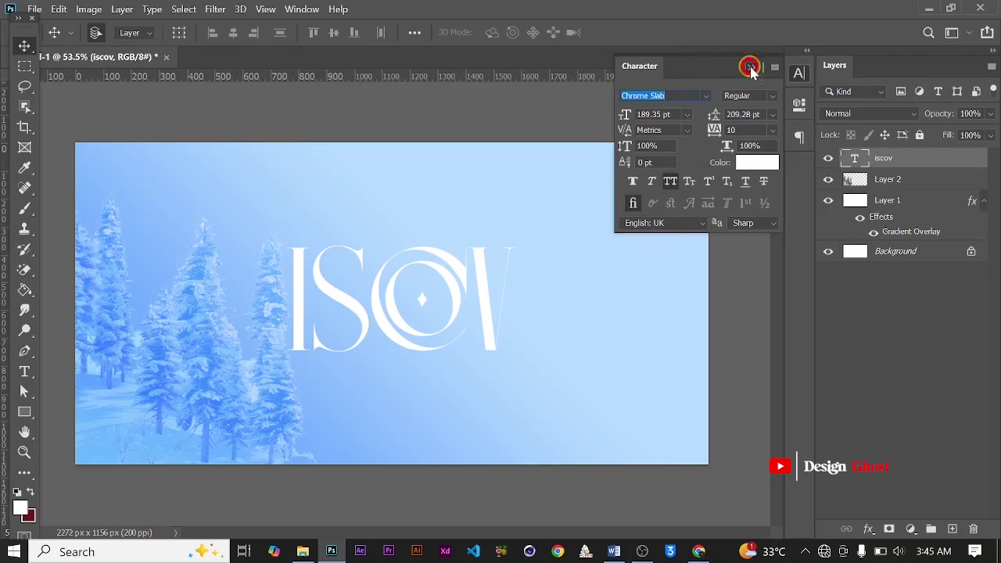
{"action": "left_click", "coordinate": [749, 67]}
Step: Shift the brand-name text slightly left so its first letter overlaps the nearest tree
{"action": "scroll", "coordinate": [445, 289], "scroll_direction": "up", "scroll_amount": 2}
{"action": "scroll", "coordinate": [445, 288], "scroll_direction": "down", "scroll_amount": 3}
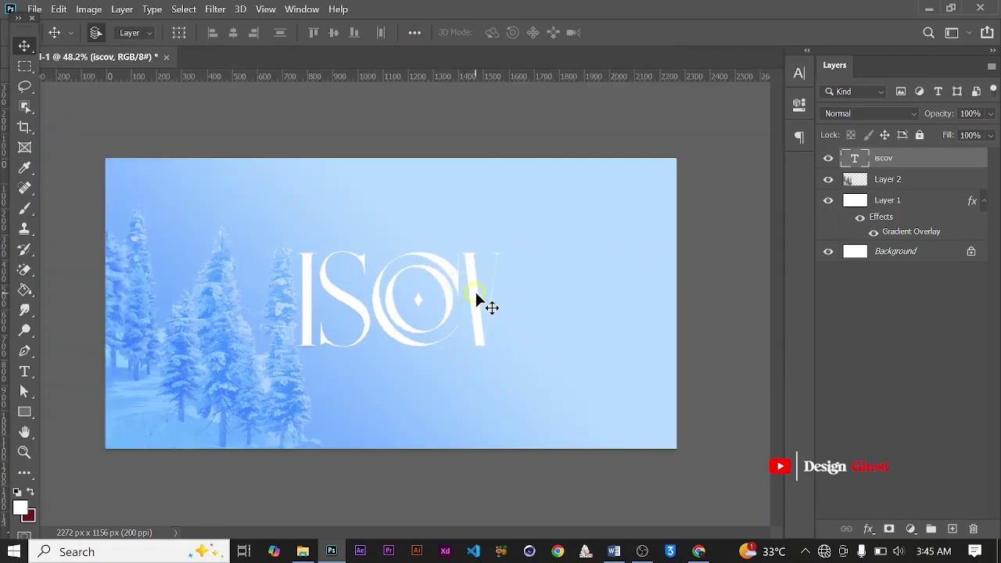
{"action": "left_click_drag", "start_coordinate": [478, 302], "coordinate": [454, 297]}
{"action": "key", "text": "Return"}
{"action": "key", "text": "ctrl+0"}
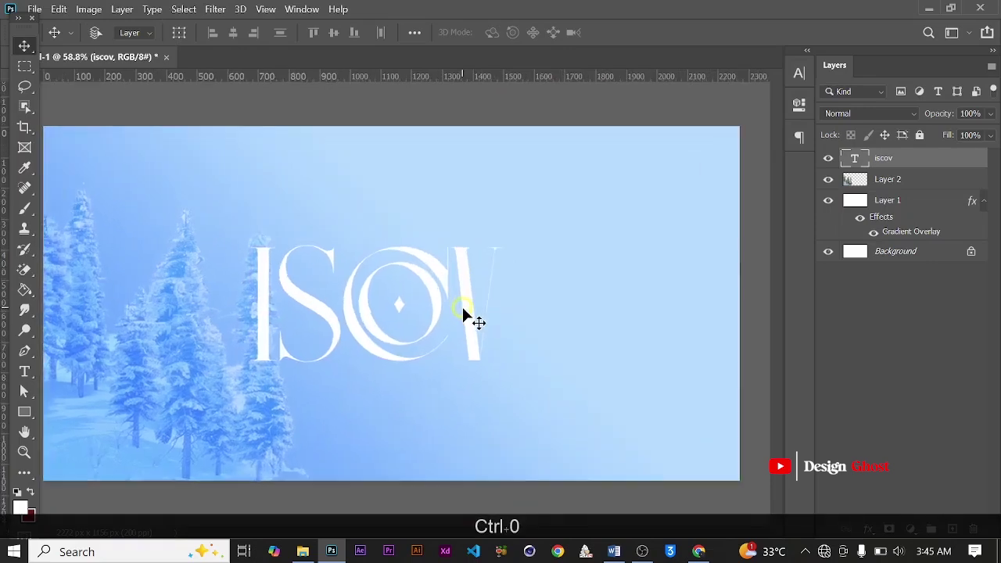
Step: Scale the brand-name text down to about 178.6 pt with Free Transform
{"action": "scroll", "coordinate": [463, 307], "scroll_direction": "down", "scroll_amount": 3}
{"action": "key", "text": "ctrl+t"}
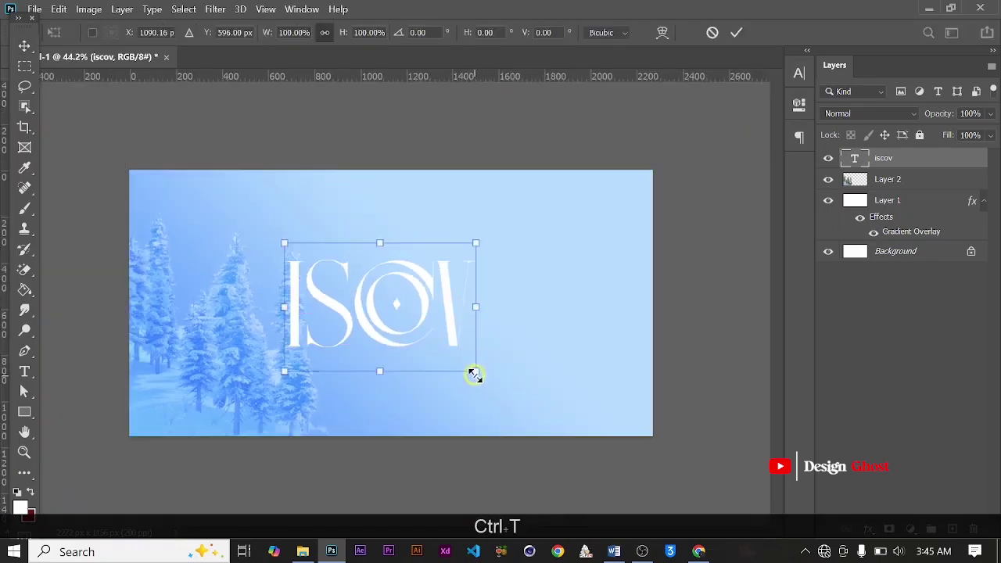
{"action": "left_click_drag", "start_coordinate": [473, 371], "coordinate": [466, 290]}
{"action": "key", "text": "Return"}
{"action": "key", "text": "ctrl+0"}
{"action": "key", "text": "ctrl+plus"}
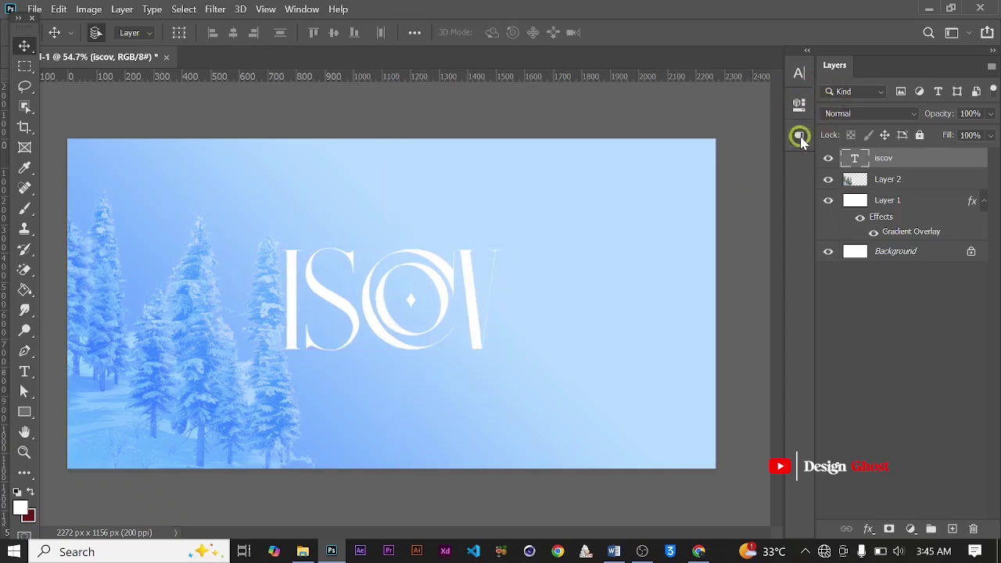
Step: Change the brand-name text color to dark blue, 0150ab
{"action": "left_click", "coordinate": [800, 72]}
{"action": "left_click", "coordinate": [756, 162]}
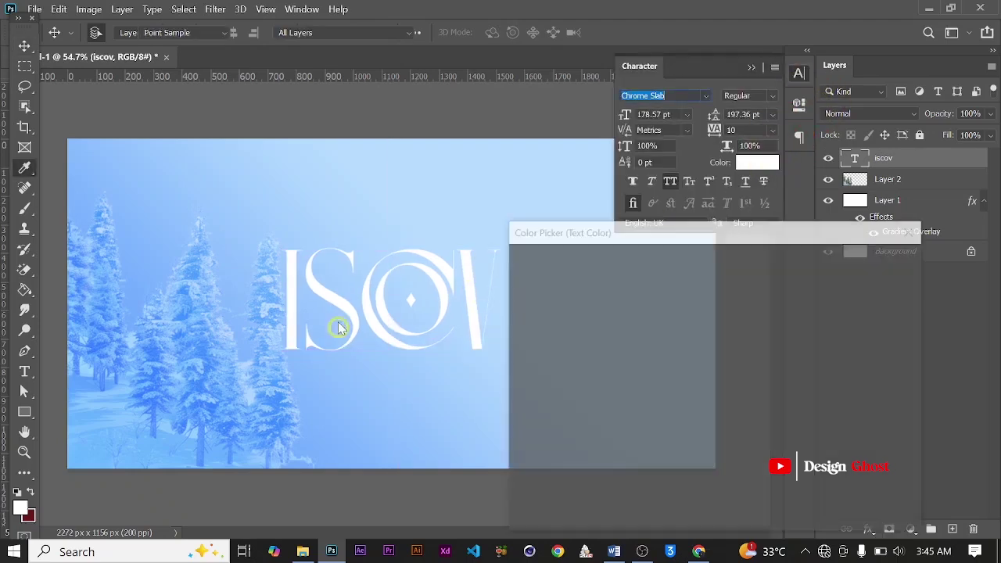
{"action": "left_click", "coordinate": [196, 174]}
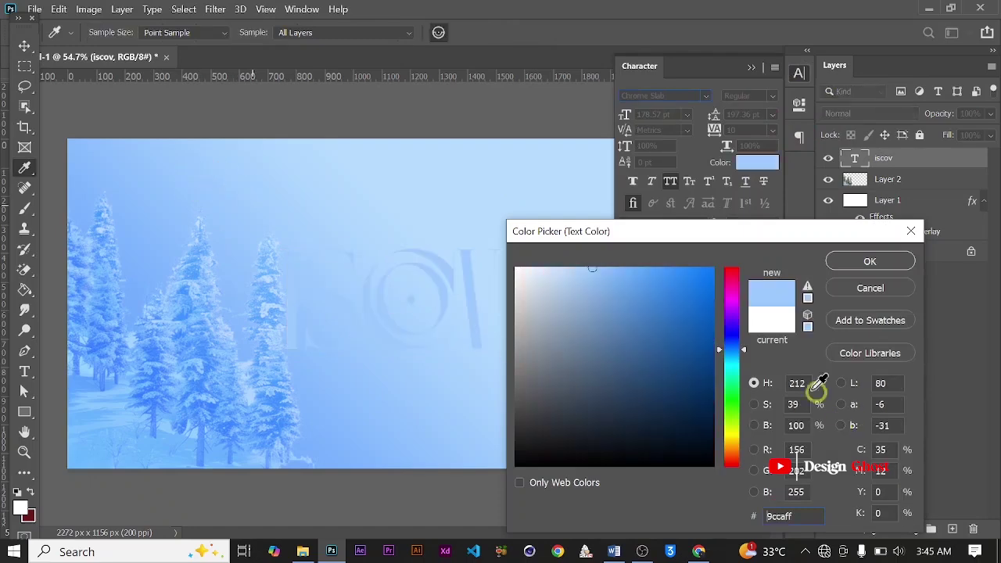
{"action": "mouse_move", "coordinate": [643, 289]}
{"action": "left_mouse_down"}
{"action": "mouse_move", "coordinate": [717, 282]}
{"action": "mouse_move", "coordinate": [723, 315]}
{"action": "mouse_move", "coordinate": [711, 316]}
{"action": "mouse_move", "coordinate": [713, 332]}
{"action": "left_mouse_up"}
{"action": "left_click", "coordinate": [842, 267]}
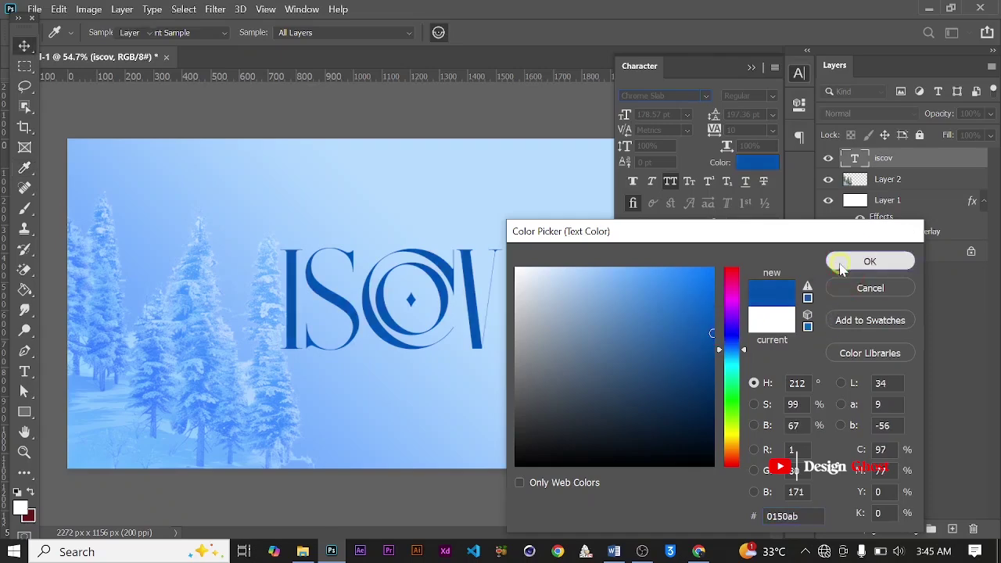
{"action": "left_click", "coordinate": [751, 67]}
Step: Open the black mountain line-art image download (1).jpg from the file folder
{"action": "scroll", "coordinate": [391, 407], "scroll_direction": "down", "scroll_amount": 2}
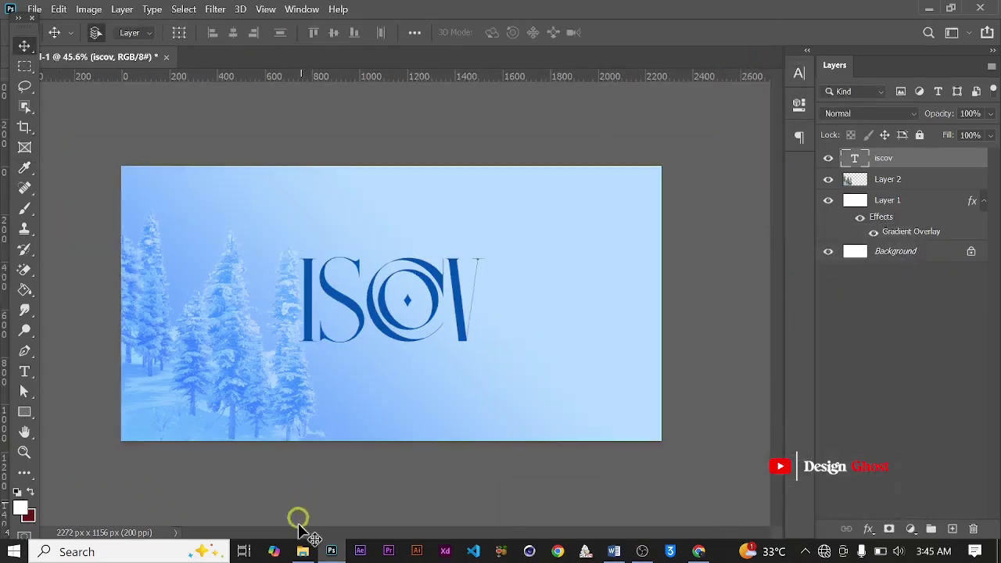
{"action": "left_click", "coordinate": [302, 552]}
{"action": "double_click", "coordinate": [274, 256]}
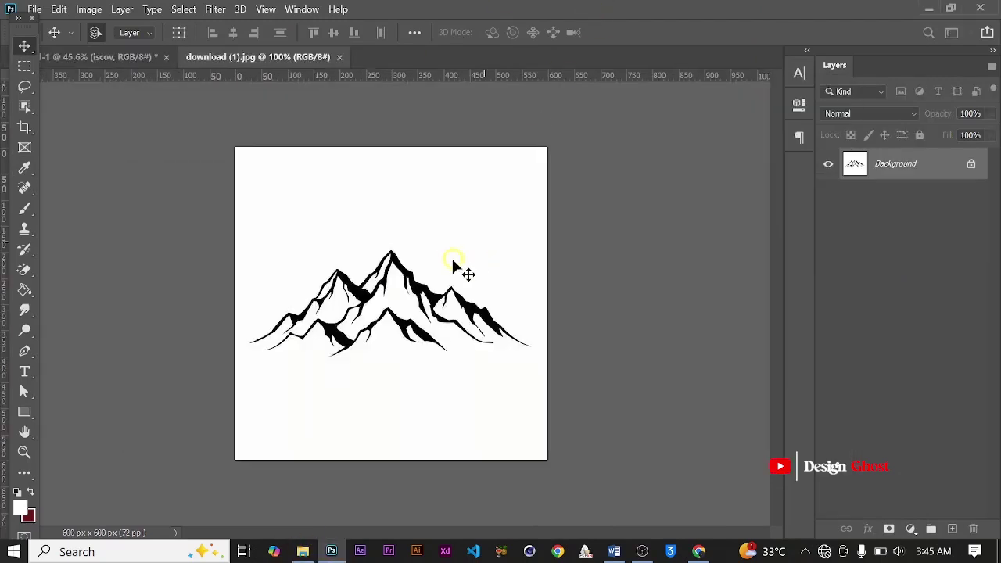
Step: Remove the white background and the enclosed white areas inside the peaks with the Magic Eraser at tolerance 32
{"action": "scroll", "coordinate": [450, 262], "scroll_direction": "up", "scroll_amount": 3}
{"action": "left_click", "coordinate": [19, 270]}
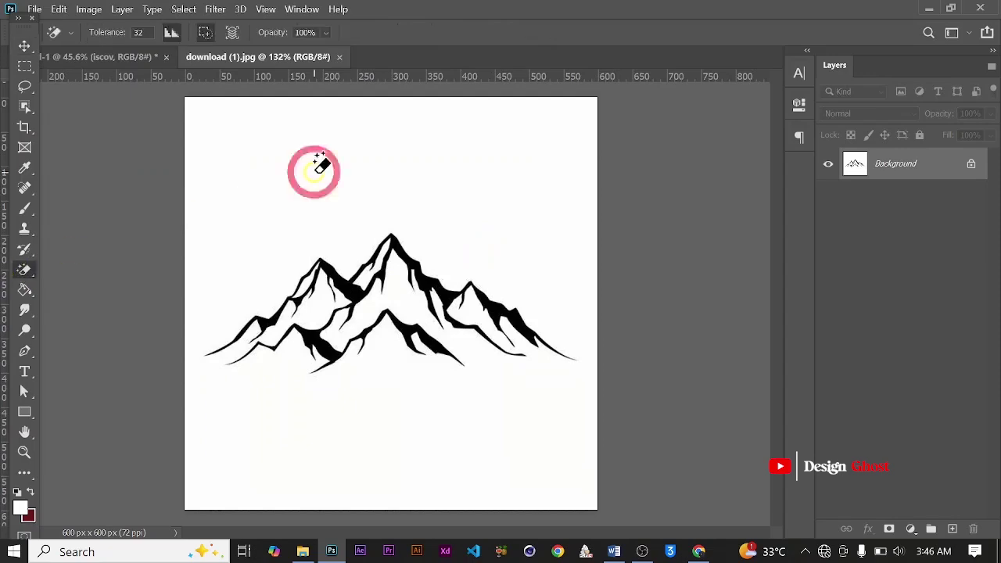
{"action": "left_click", "coordinate": [347, 161]}
{"action": "scroll", "coordinate": [367, 248], "scroll_direction": "up", "scroll_amount": 4}
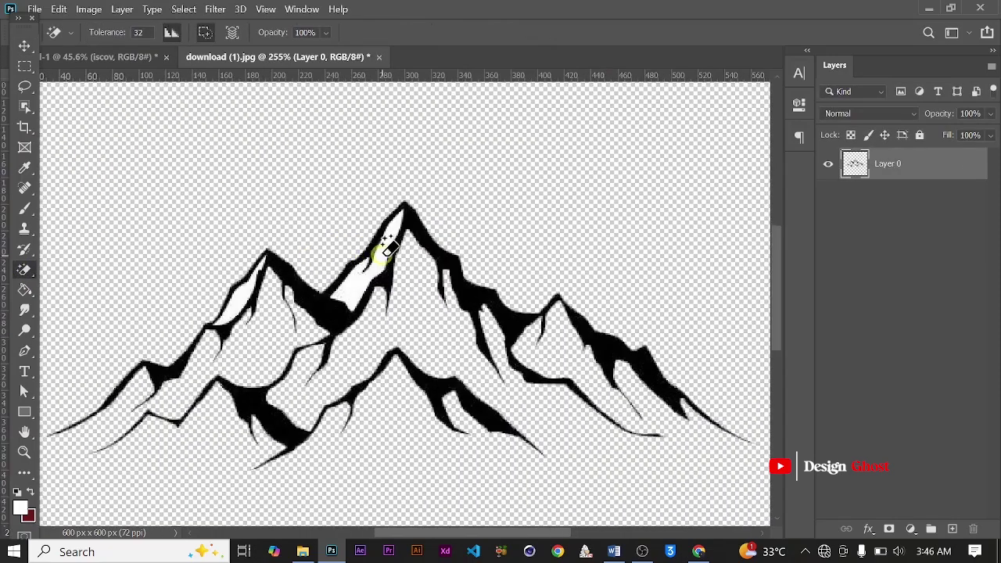
{"action": "left_click", "coordinate": [387, 234]}
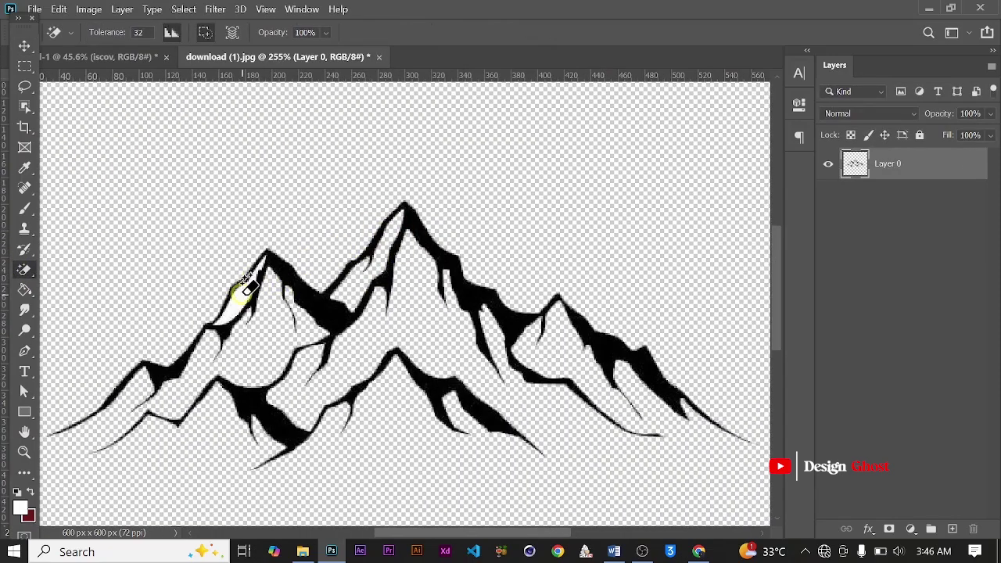
{"action": "left_click", "coordinate": [243, 295]}
{"action": "scroll", "coordinate": [547, 361], "scroll_direction": "down", "scroll_amount": 3}
Step: Move the cut-out mountain artwork from its image into the label document
{"action": "left_click", "coordinate": [23, 47]}
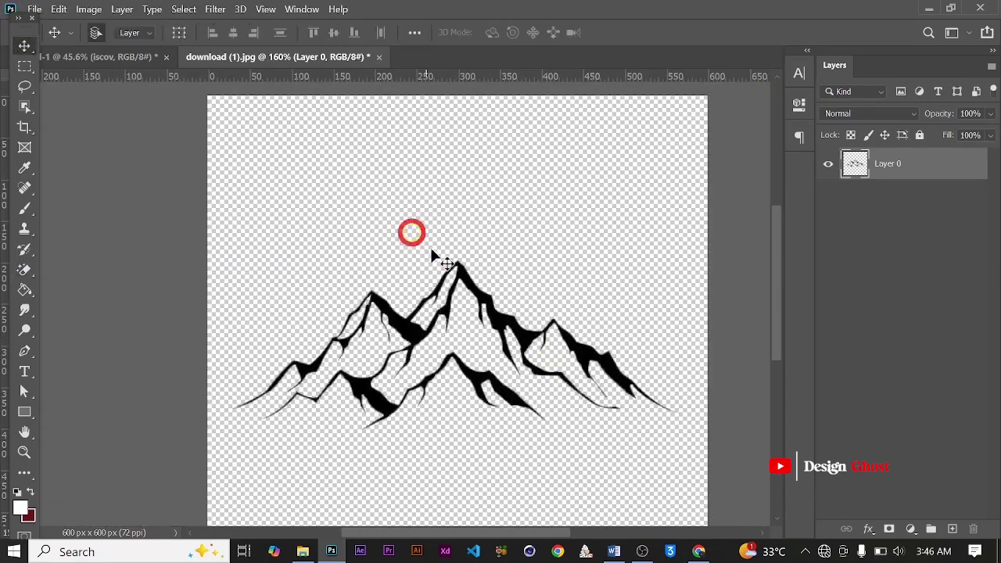
{"action": "left_click_drag", "start_coordinate": [468, 282], "coordinate": [427, 247]}
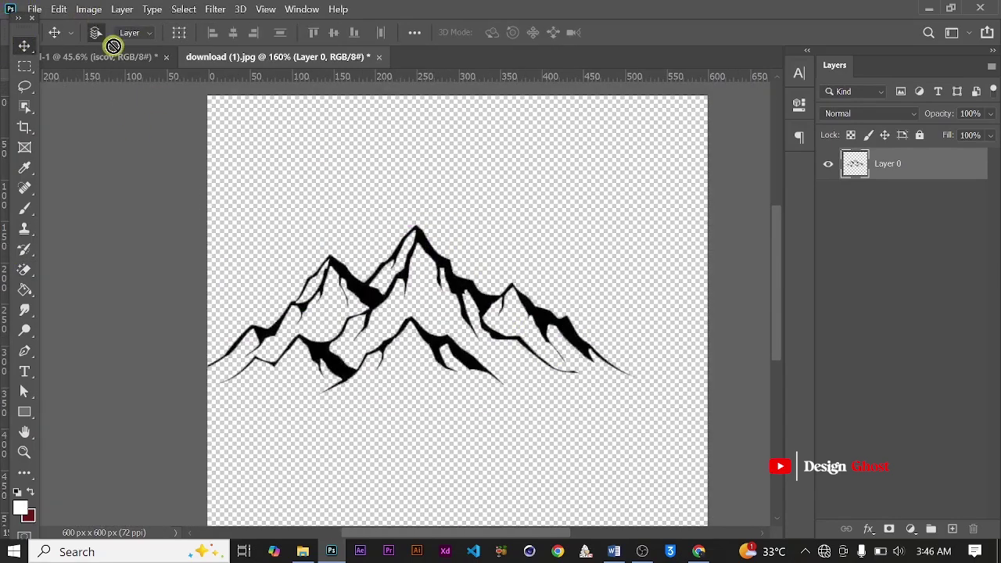
{"action": "left_click_drag", "start_coordinate": [113, 45], "coordinate": [447, 280]}
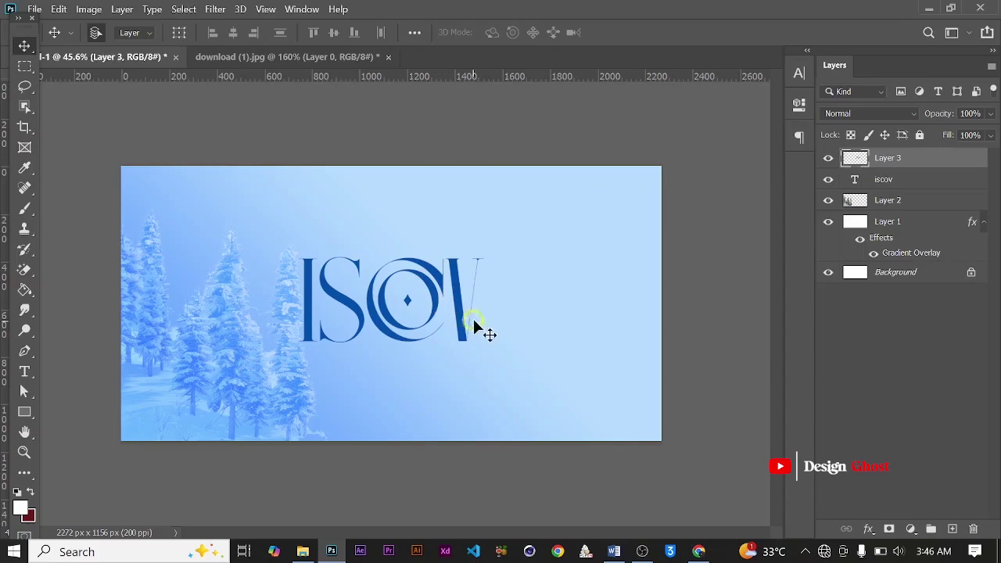
Step: Position the mountain artwork across the tops of the "S", "C" and "O", undoing the accidental shift of the gradient layer
{"action": "scroll", "coordinate": [467, 314], "scroll_direction": "up", "scroll_amount": 2}
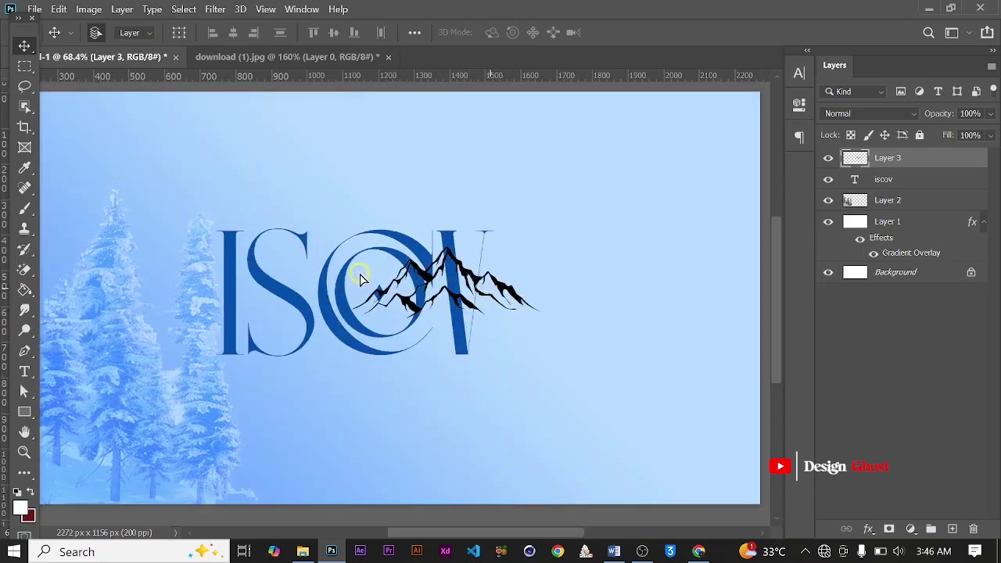
{"action": "left_click_drag", "start_coordinate": [503, 288], "coordinate": [352, 259]}
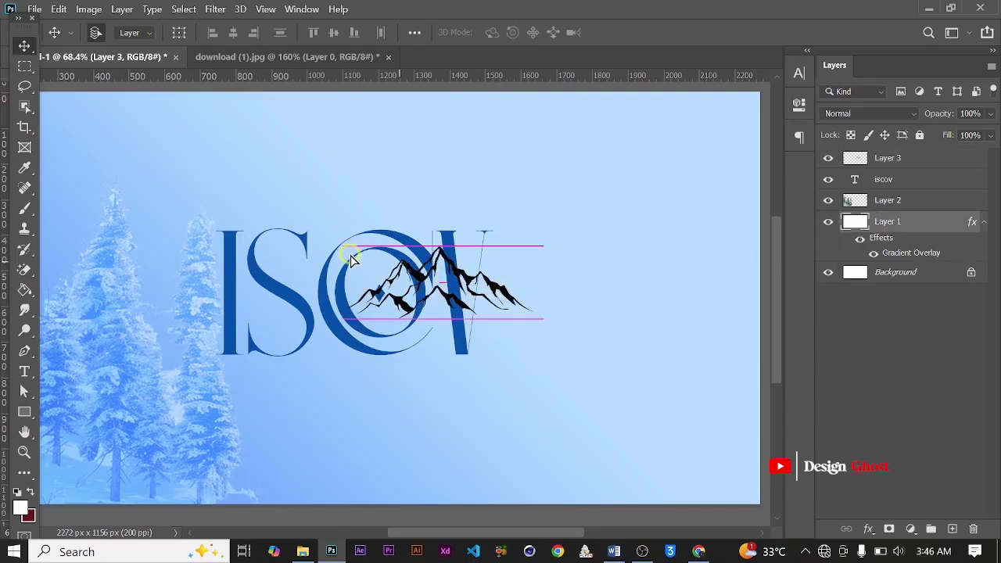
{"action": "key", "text": "ctrl+z"}
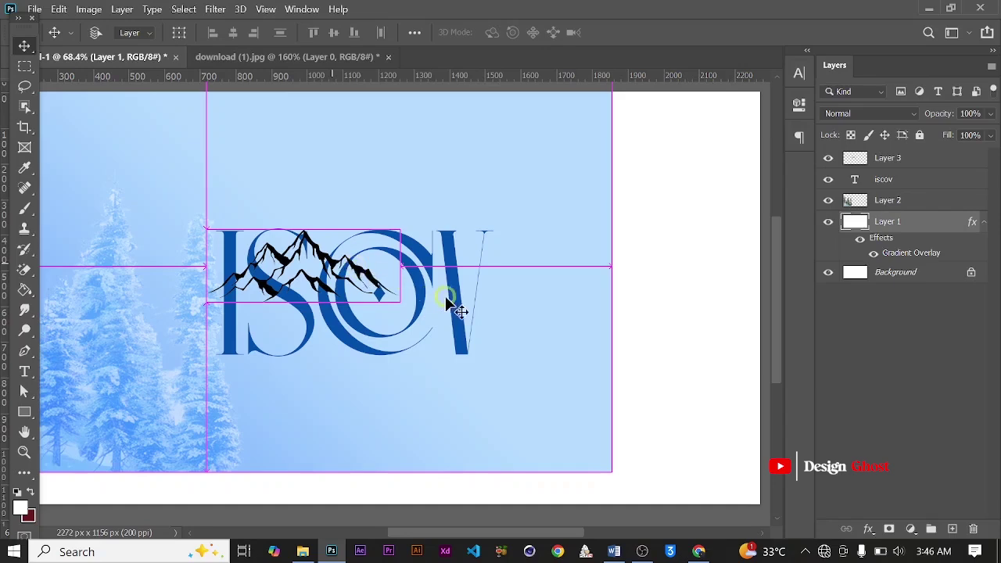
{"action": "scroll", "coordinate": [429, 303], "scroll_direction": "down", "scroll_amount": 10}
{"action": "scroll", "coordinate": [355, 292], "scroll_direction": "up", "scroll_amount": 9}
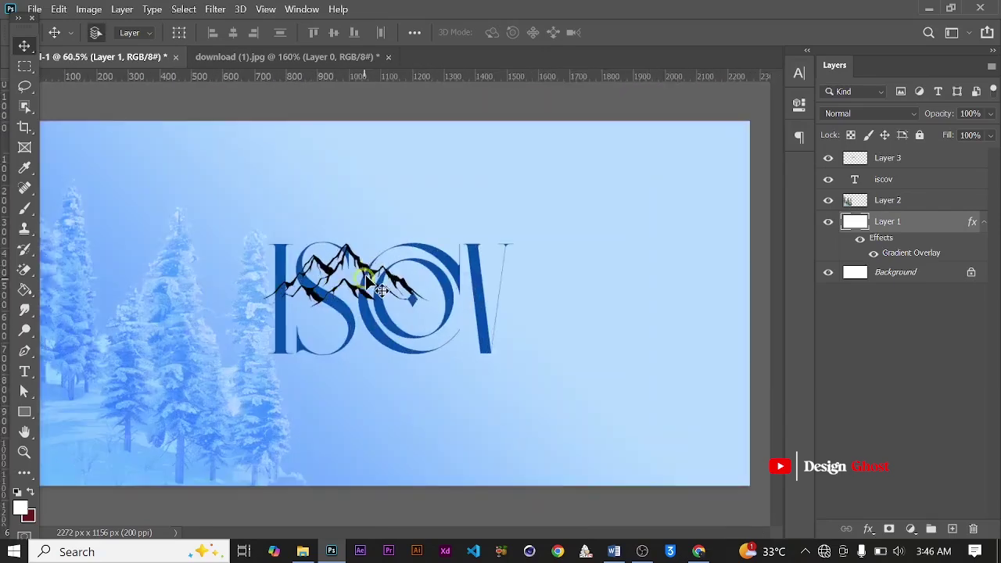
{"action": "left_click_drag", "start_coordinate": [374, 278], "coordinate": [416, 227]}
{"action": "scroll", "coordinate": [383, 300], "scroll_direction": "up", "scroll_amount": 3}
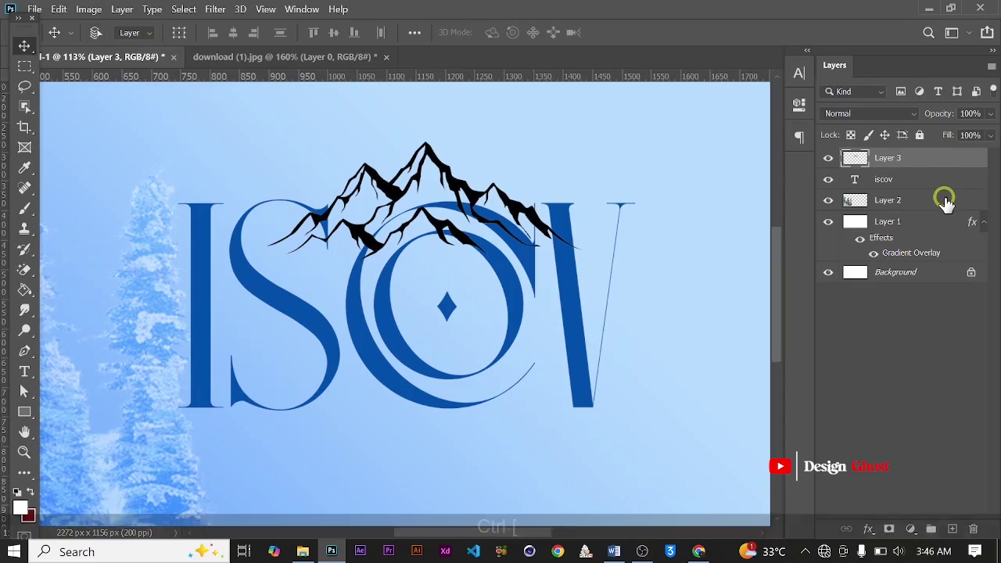
Step: Send the mountain layer one level back so it sits behind the brand-name text
{"action": "key", "text": "ctrl+bracketleft"}
{"action": "scroll", "coordinate": [582, 278], "scroll_direction": "down", "scroll_amount": 4}
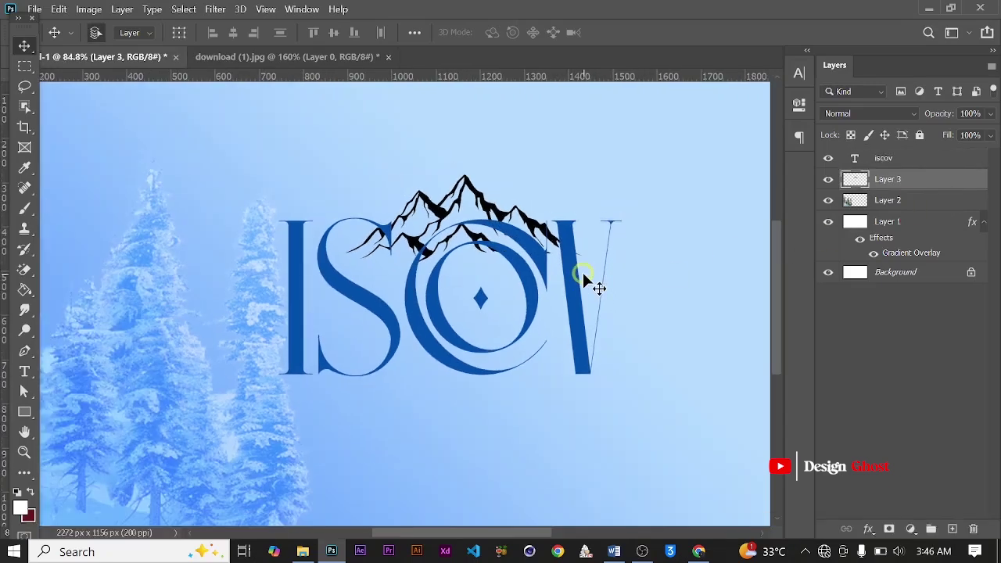
{"action": "scroll", "coordinate": [532, 221], "scroll_direction": "up", "scroll_amount": 3}
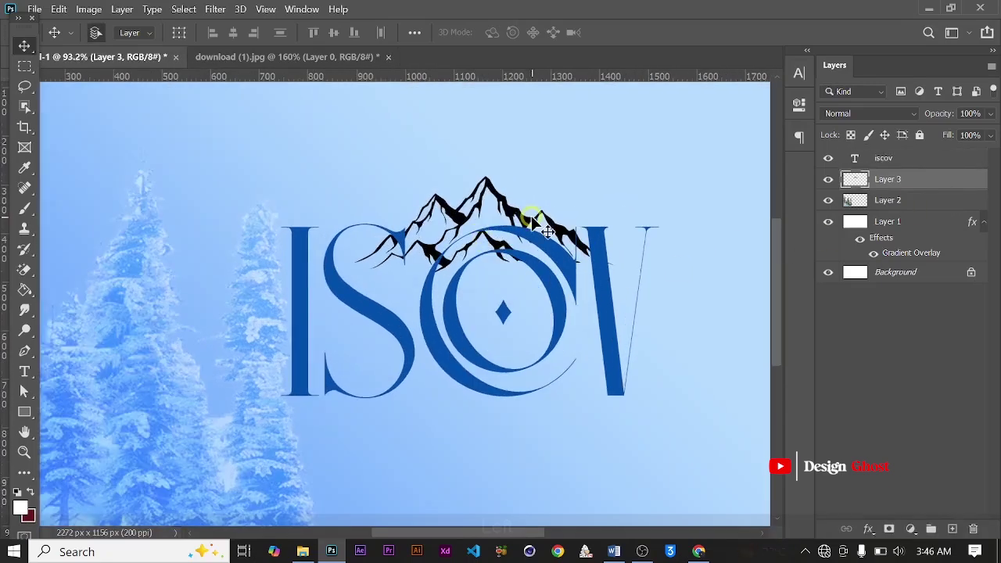
Step: Nudge the mountain artwork left in small increments to center it better over the lettering
{"action": "key", "text": "Left"}
{"action": "key", "text": "Left"}
{"action": "key", "text": "Left"}
{"action": "key", "text": "Left"}
{"action": "key", "text": "Left"}
{"action": "key", "text": "Left"}
{"action": "key", "text": "Left"}
{"action": "key", "text": "Left"}
{"action": "key", "text": "Left"}
{"action": "key", "text": "Left"}
{"action": "key", "text": "Left"}
{"action": "key", "text": "Left"}
{"action": "key", "text": "Left"}
{"action": "key", "text": "Left"}
{"action": "key", "text": "Left"}
{"action": "key", "text": "Left"}
{"action": "key", "text": "Left"}
{"action": "key", "text": "Left"}
{"action": "key", "text": "Left"}
{"action": "key", "text": "Left"}
{"action": "key", "text": "Left"}
{"action": "key", "text": "Left"}
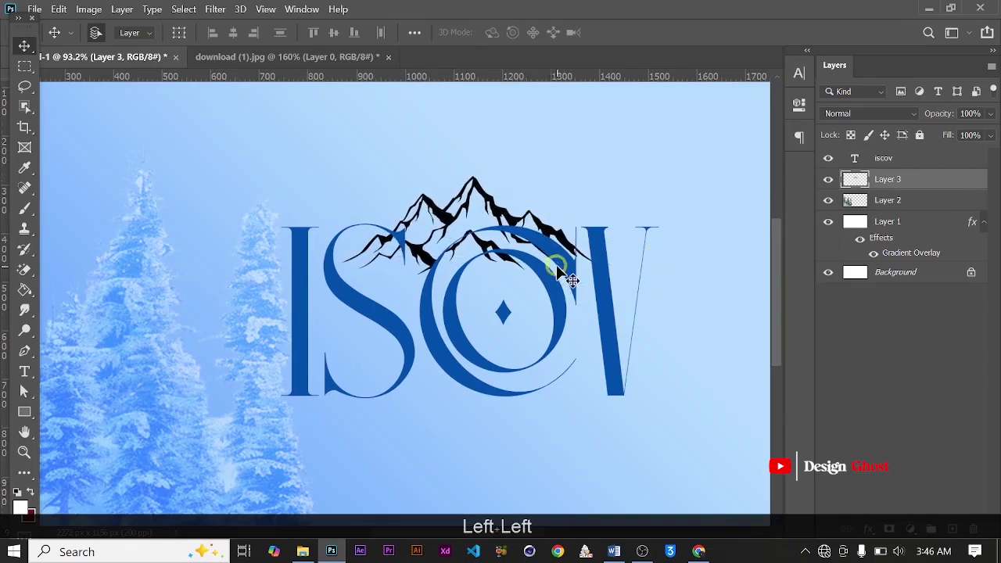
{"action": "scroll", "coordinate": [403, 252], "scroll_direction": "up", "scroll_amount": 5}
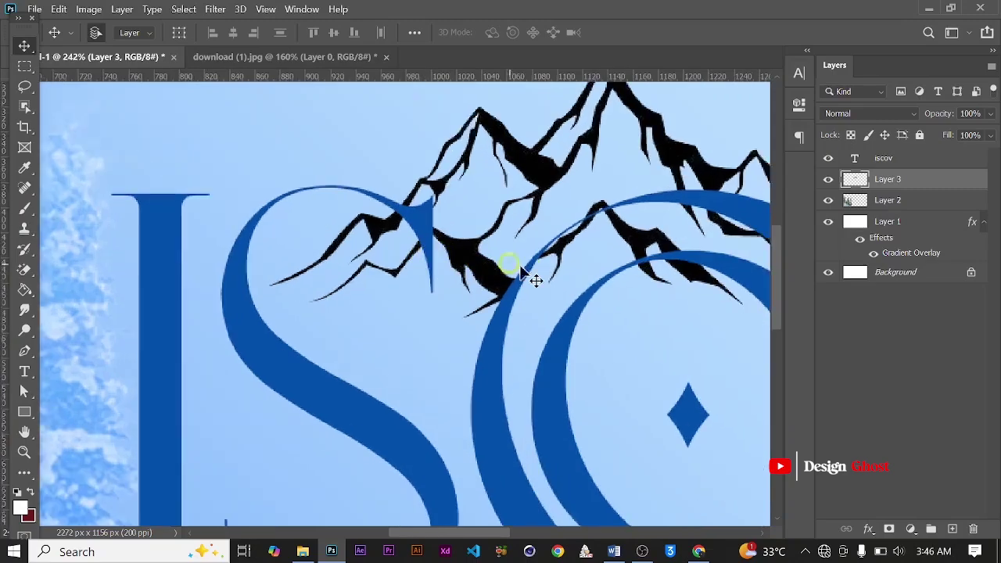
{"action": "scroll", "coordinate": [529, 264], "scroll_direction": "down", "scroll_amount": 3}
{"action": "scroll", "coordinate": [643, 286], "scroll_direction": "up", "scroll_amount": 2}
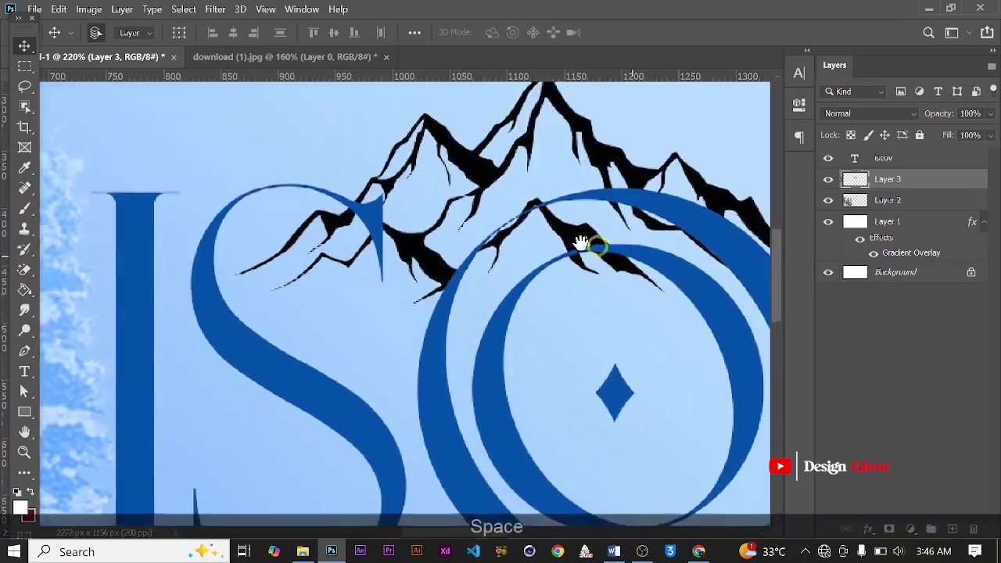
{"action": "left_click_drag", "start_coordinate": [623, 254], "coordinate": [561, 244]}
{"action": "scroll", "coordinate": [561, 245], "scroll_direction": "down", "scroll_amount": 3}
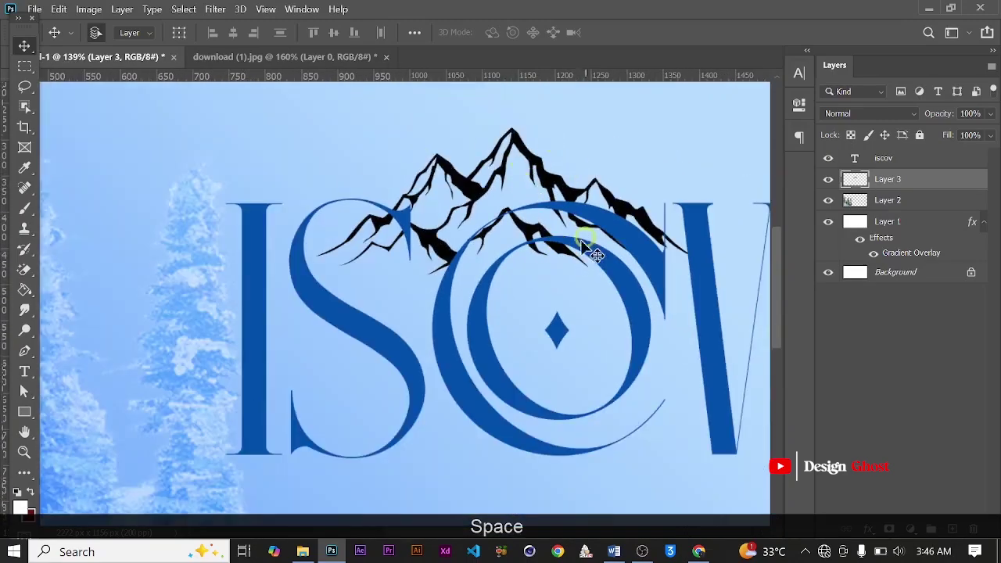
Step: With the Pen tool in Path mode, start a path along the upper tip of the "S" where the mountain artwork crosses it
{"action": "scroll", "coordinate": [514, 234], "scroll_direction": "up", "scroll_amount": 3}
{"action": "scroll", "coordinate": [515, 235], "scroll_direction": "down", "scroll_amount": 3}
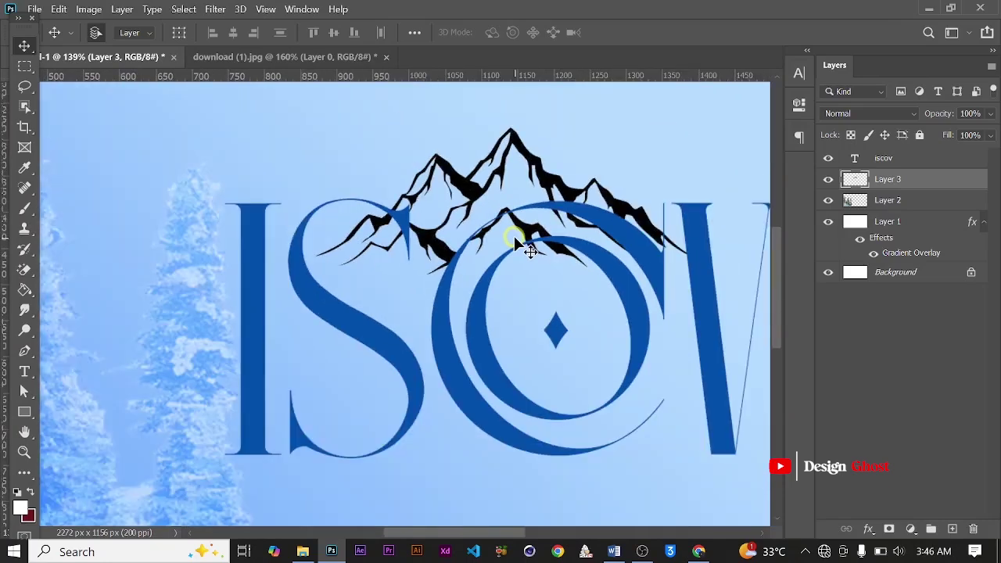
{"action": "left_click", "coordinate": [24, 351]}
{"action": "scroll", "coordinate": [419, 239], "scroll_direction": "up", "scroll_amount": 3}
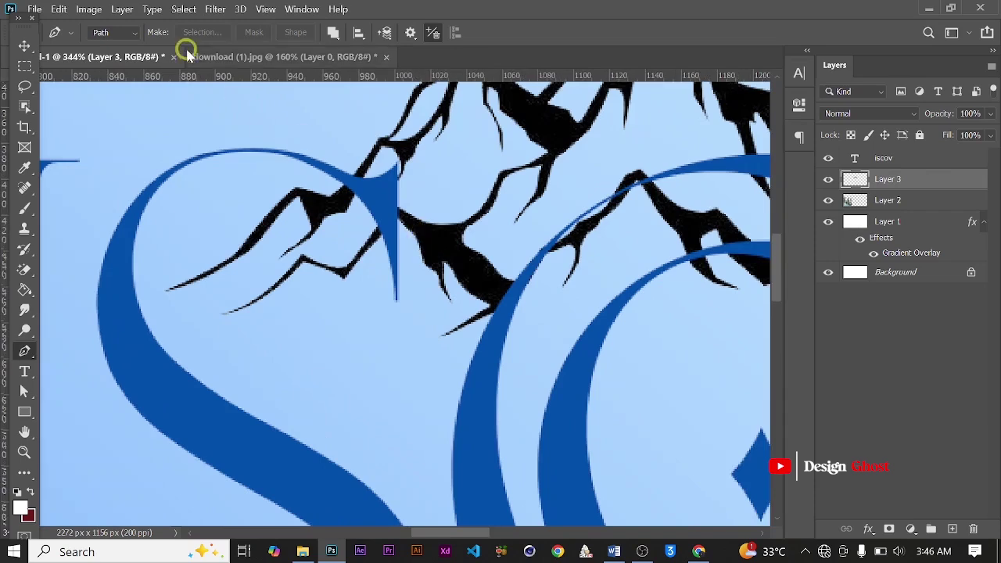
{"action": "left_click", "coordinate": [132, 32]}
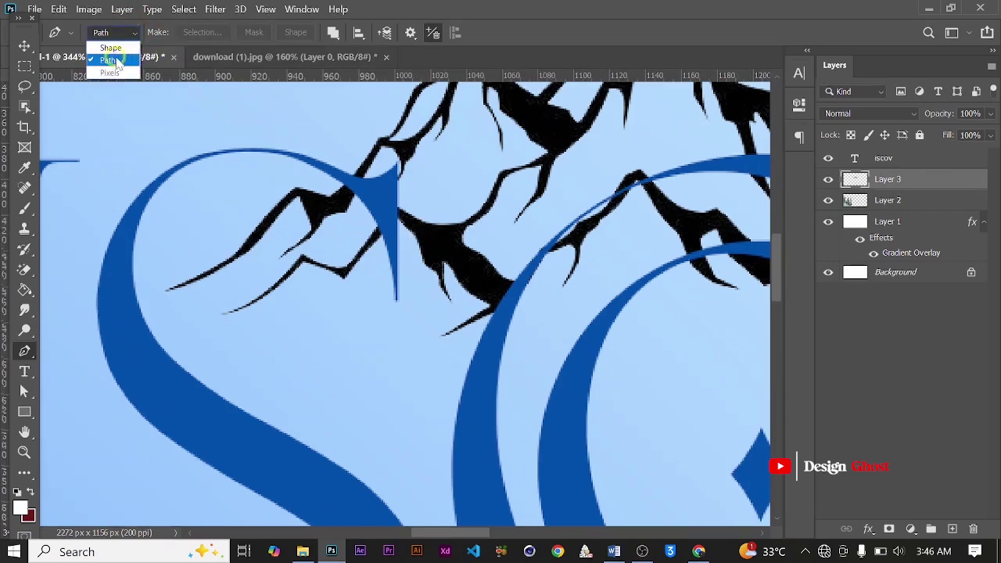
{"action": "left_click", "coordinate": [117, 63]}
{"action": "scroll", "coordinate": [459, 268], "scroll_direction": "down", "scroll_amount": 2}
{"action": "scroll", "coordinate": [460, 268], "scroll_direction": "up", "scroll_amount": 2}
{"action": "key", "text": "space"}
{"action": "left_click_drag", "start_coordinate": [539, 247], "coordinate": [387, 282]}
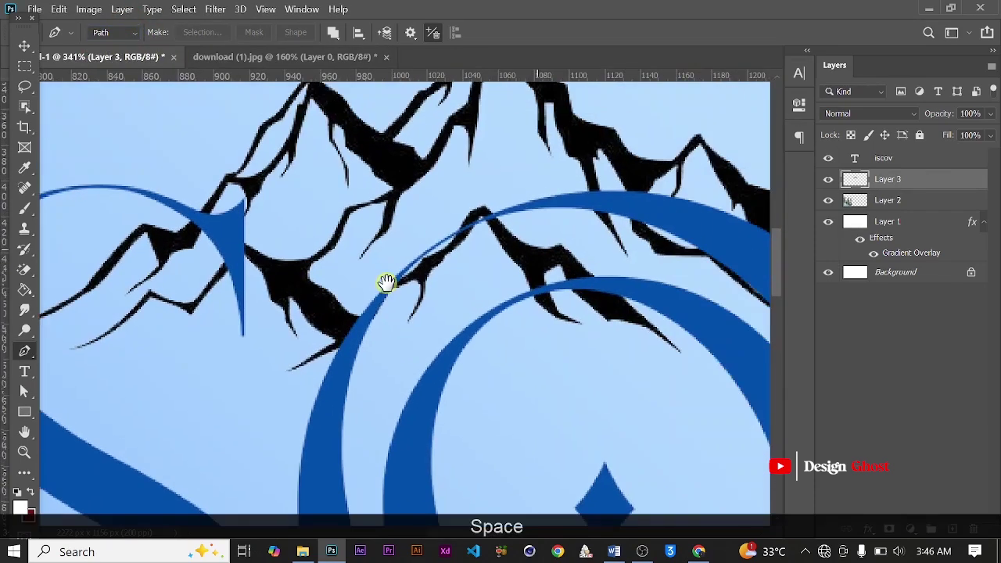
{"action": "scroll", "coordinate": [387, 282], "scroll_direction": "down", "scroll_amount": 3}
{"action": "scroll", "coordinate": [257, 230], "scroll_direction": "up", "scroll_amount": 4}
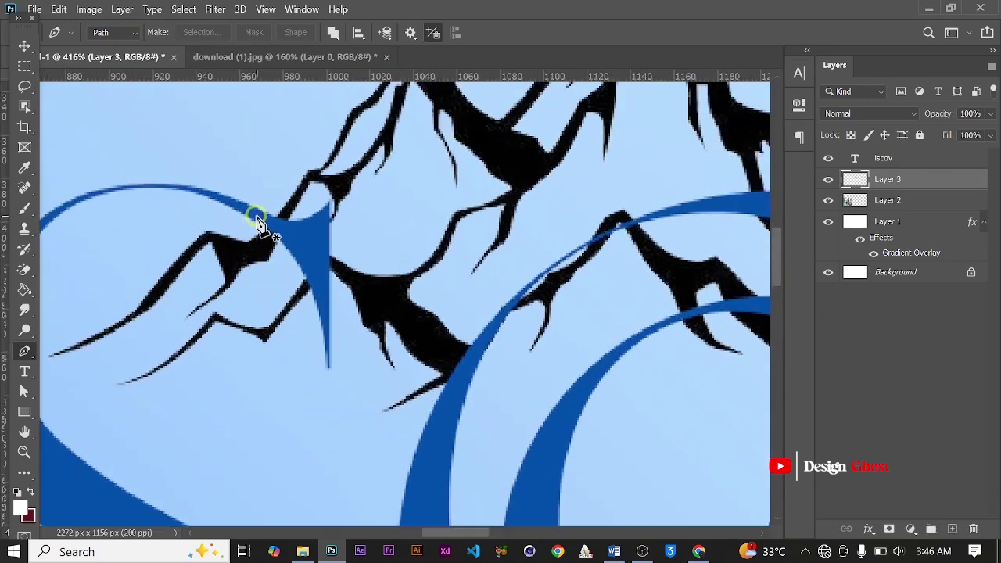
{"action": "left_click", "coordinate": [255, 213]}
{"action": "left_click", "coordinate": [290, 231]}
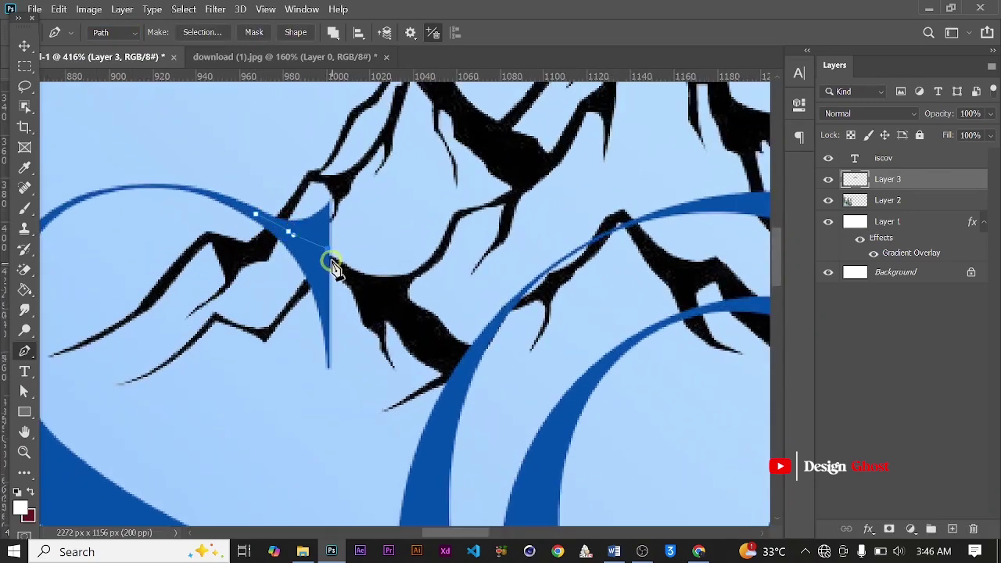
{"action": "scroll", "coordinate": [331, 265], "scroll_direction": "up", "scroll_amount": 2}
{"action": "left_click", "coordinate": [367, 294]}
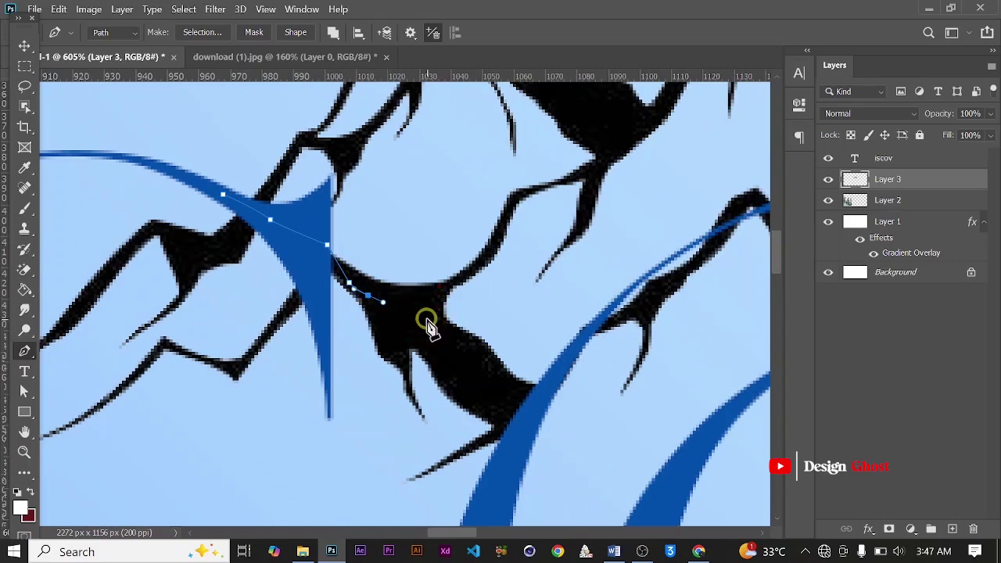
{"action": "left_click", "coordinate": [428, 317]}
{"action": "left_click", "coordinate": [461, 345]}
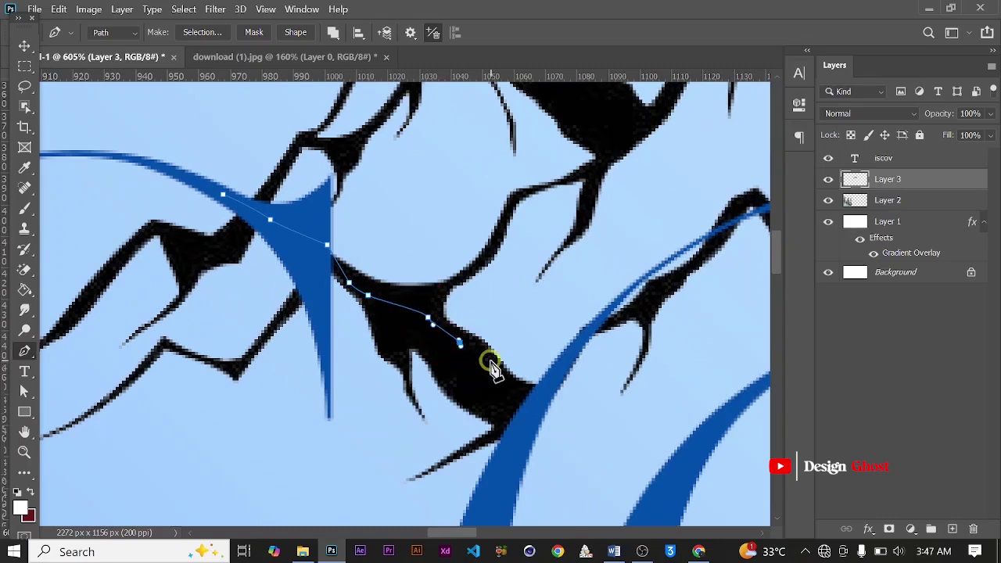
{"action": "key", "text": "ctrl+z"}
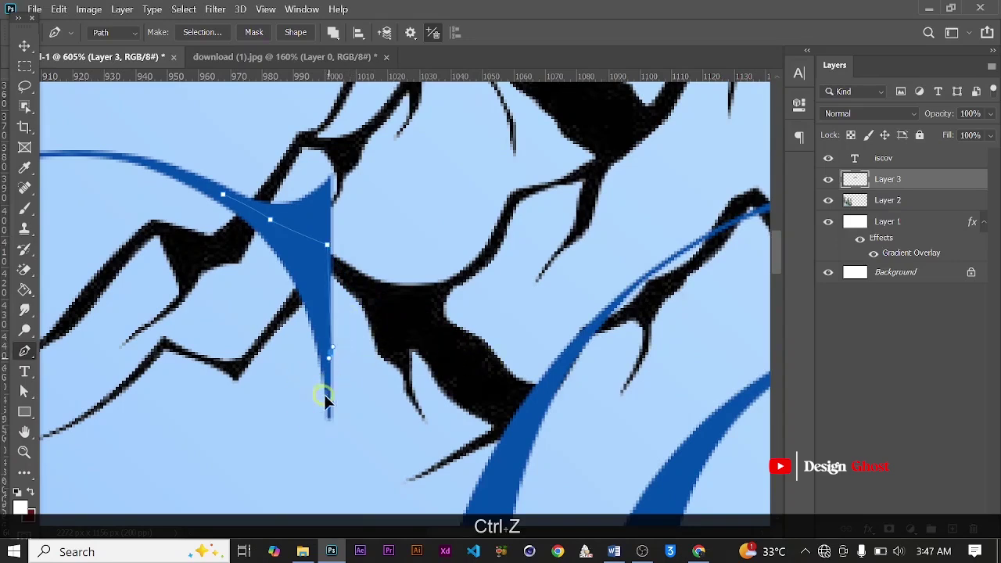
Step: Continue the path down the tip of the "S" and close it around the mountain lines inside the letter's upper bowl
{"action": "left_click", "coordinate": [307, 456]}
{"action": "scroll", "coordinate": [305, 458], "scroll_direction": "down", "scroll_amount": 5}
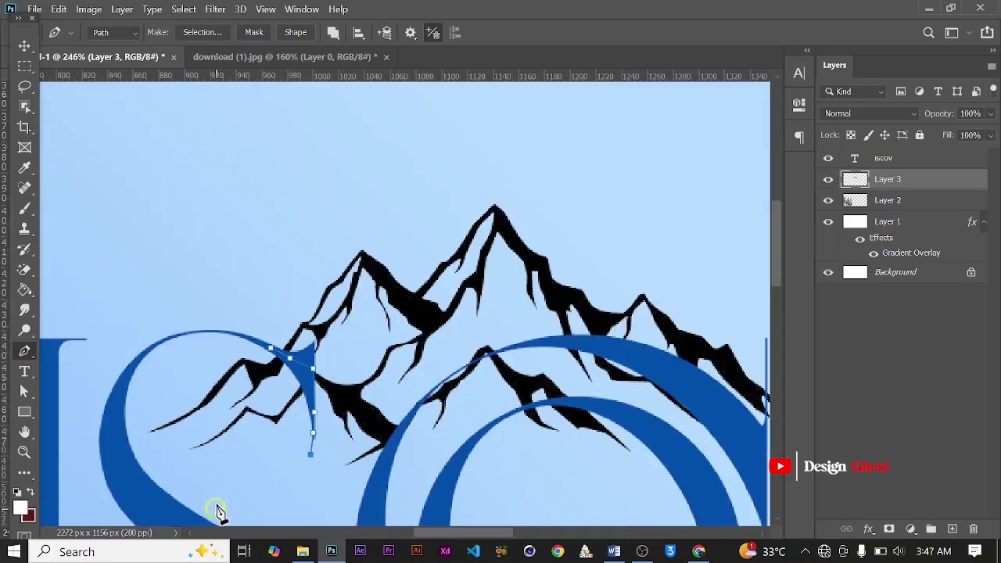
{"action": "left_click", "coordinate": [124, 411]}
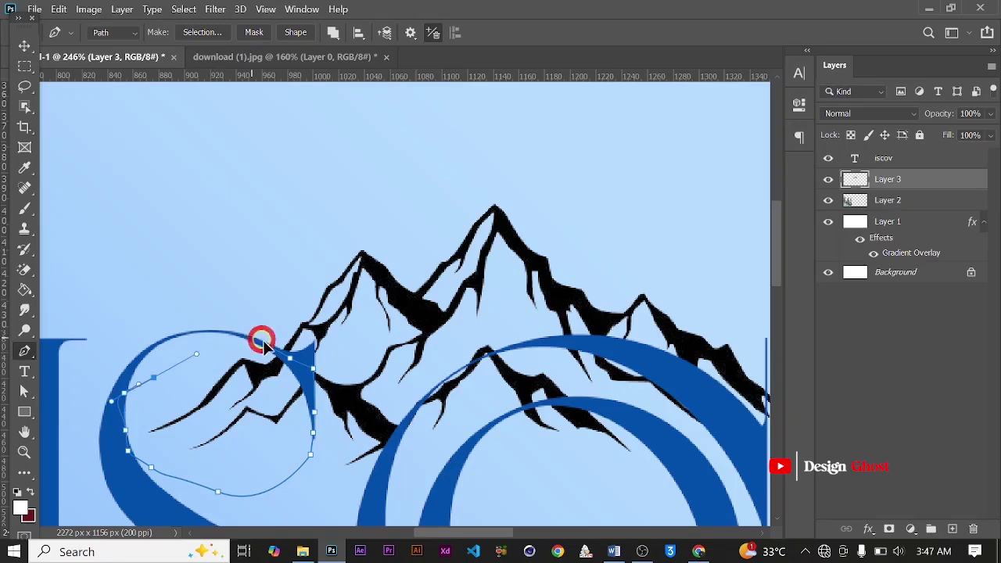
{"action": "left_click_drag", "start_coordinate": [263, 341], "coordinate": [272, 347]}
Step: Turn the path into a selection with 0 px feather and delete the mountain lines inside the "S", leaving nothing selected
{"action": "right_click", "coordinate": [286, 385]}
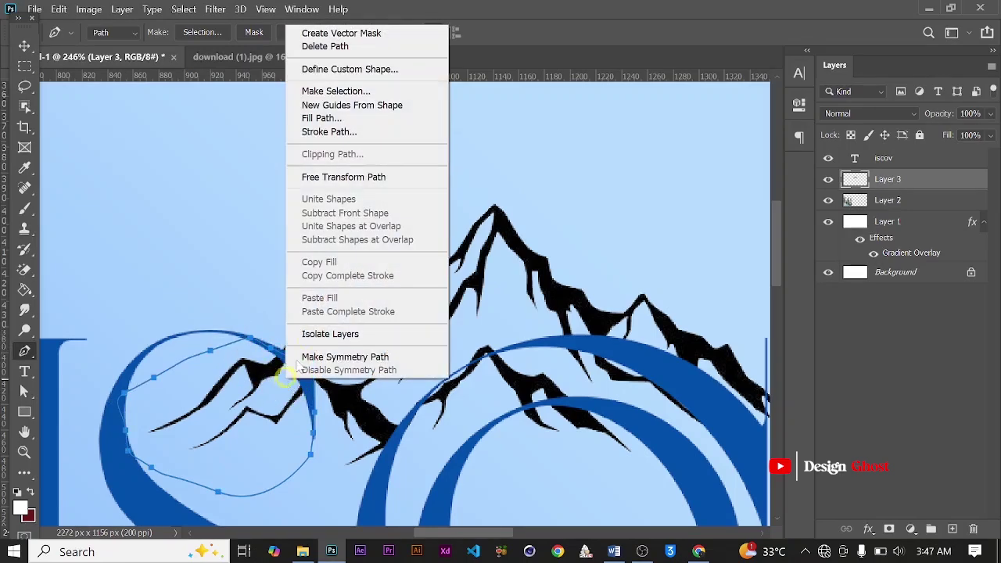
{"action": "left_click", "coordinate": [419, 93]}
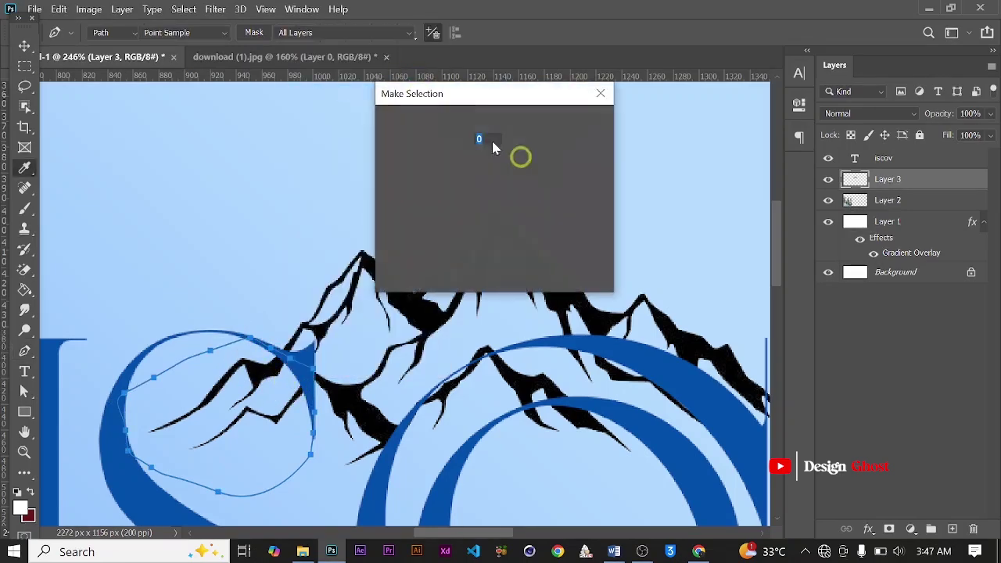
{"action": "left_click", "coordinate": [590, 129]}
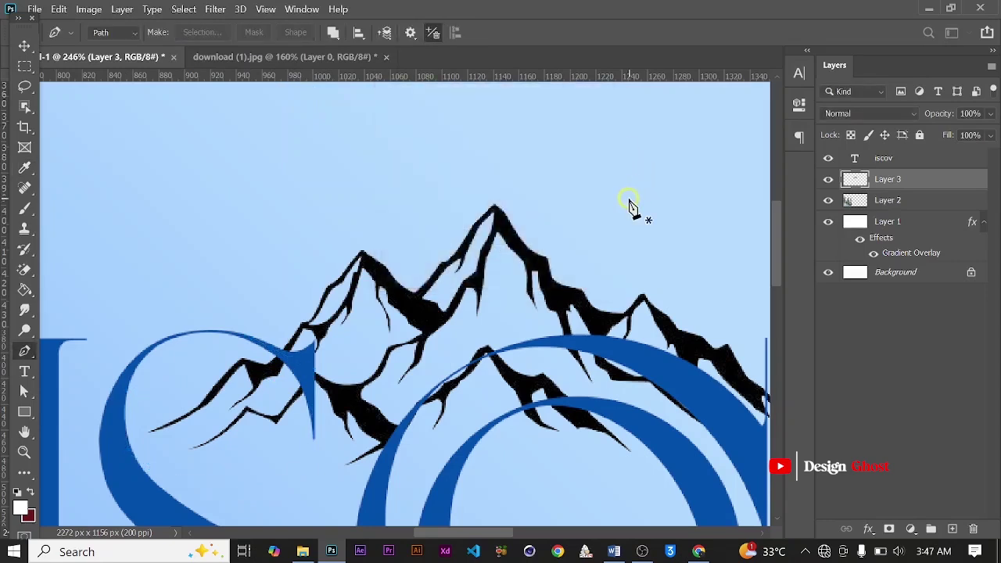
{"action": "key", "text": "BackSpace"}
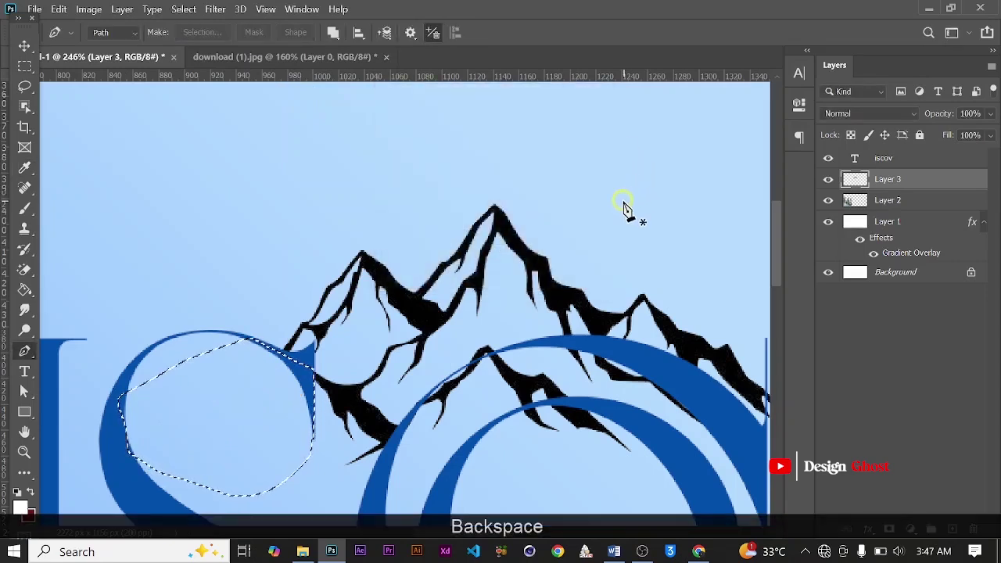
{"action": "key", "text": "ctrl+d"}
Step: Trace a closed Pen path along the top arc of the "C" and around the mountain lines hanging below it
{"action": "scroll", "coordinate": [365, 371], "scroll_direction": "up", "scroll_amount": 3}
{"action": "key", "text": "space"}
{"action": "left_click_drag", "start_coordinate": [370, 309], "coordinate": [316, 183]}
{"action": "scroll", "coordinate": [460, 249], "scroll_direction": "up", "scroll_amount": 5}
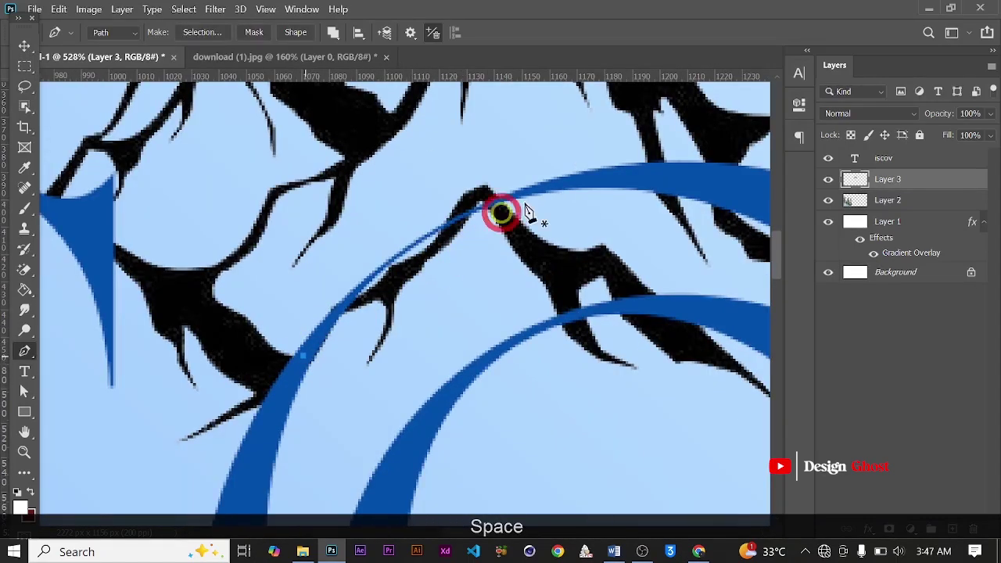
{"action": "scroll", "coordinate": [592, 194], "scroll_direction": "up", "scroll_amount": 1}
{"action": "left_click_drag", "start_coordinate": [601, 181], "coordinate": [716, 164]}
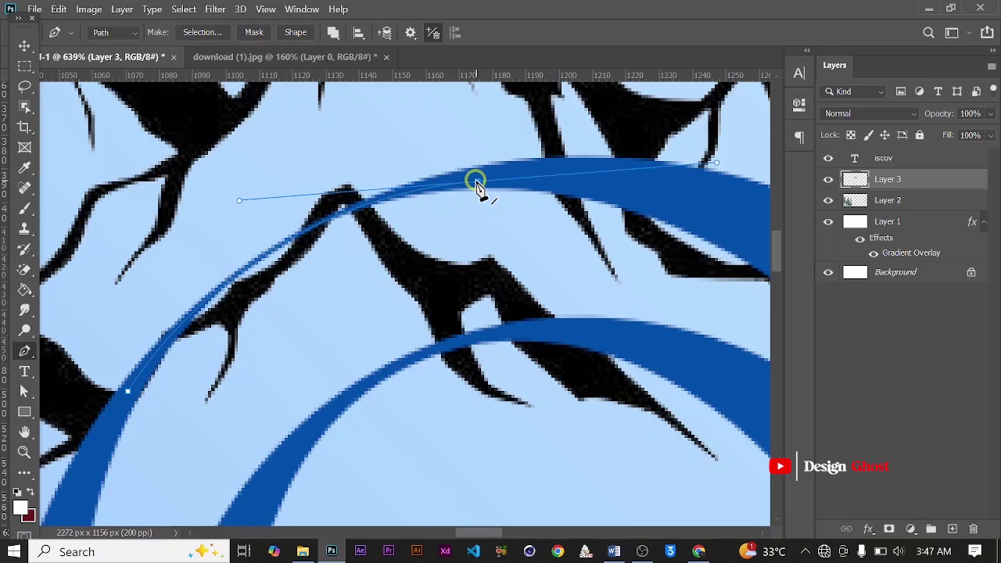
{"action": "scroll", "coordinate": [547, 226], "scroll_direction": "down", "scroll_amount": 5}
{"action": "key", "text": "space"}
{"action": "left_click_drag", "start_coordinate": [649, 250], "coordinate": [610, 273]}
{"action": "key", "text": "ctrl+z"}
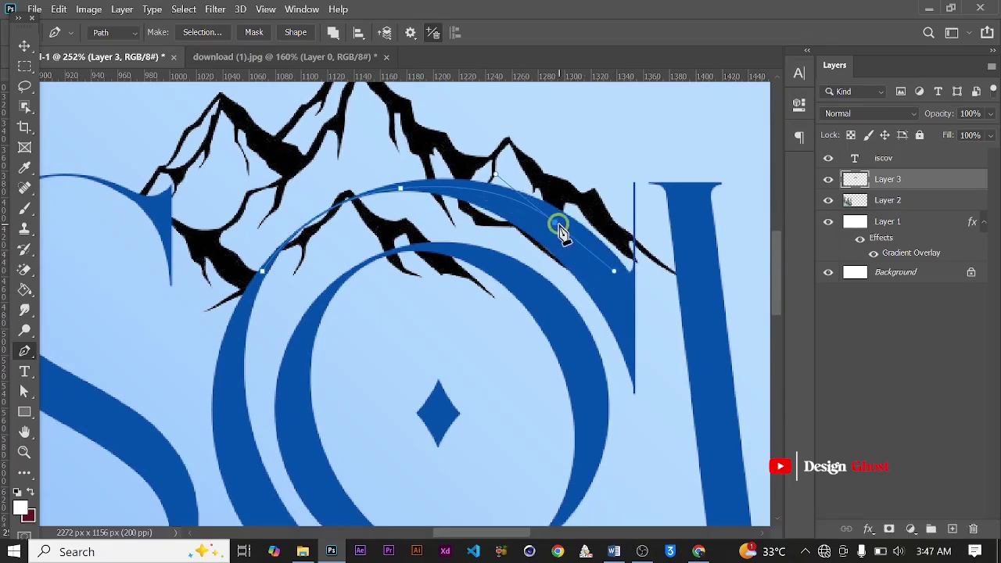
{"action": "left_click_drag", "start_coordinate": [557, 227], "coordinate": [641, 355]}
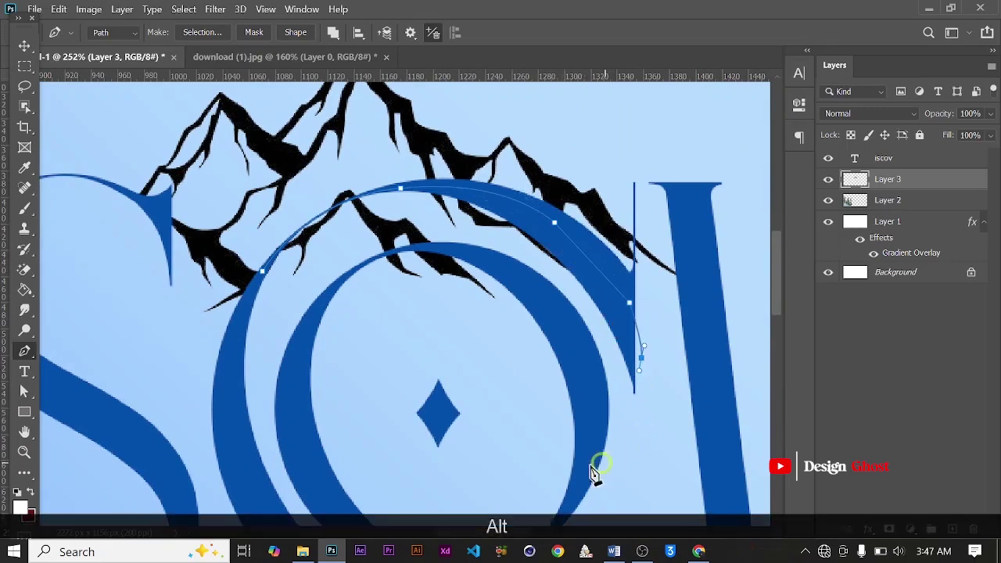
{"action": "mouse_move", "coordinate": [592, 470]}
{"action": "left_mouse_down"}
{"action": "mouse_move", "coordinate": [279, 414]}
{"action": "mouse_move", "coordinate": [252, 326]}
{"action": "mouse_move", "coordinate": [250, 281]}
{"action": "mouse_move", "coordinate": [263, 283]}
{"action": "left_mouse_up"}
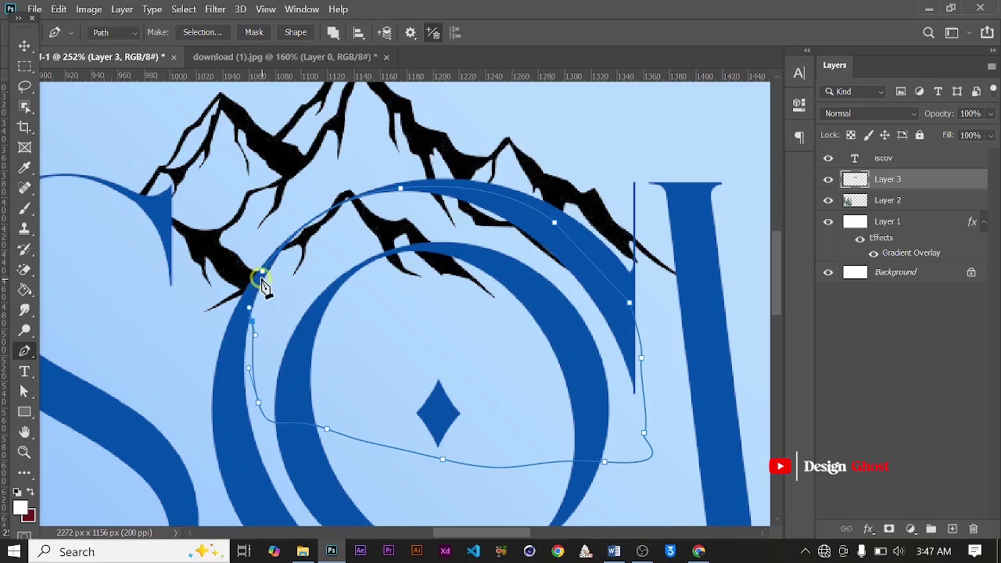
Step: Turn the path into a selection with 0 px feather and delete the mountain lines inside the "C" and "O", leaving nothing selected
{"action": "right_click", "coordinate": [407, 234]}
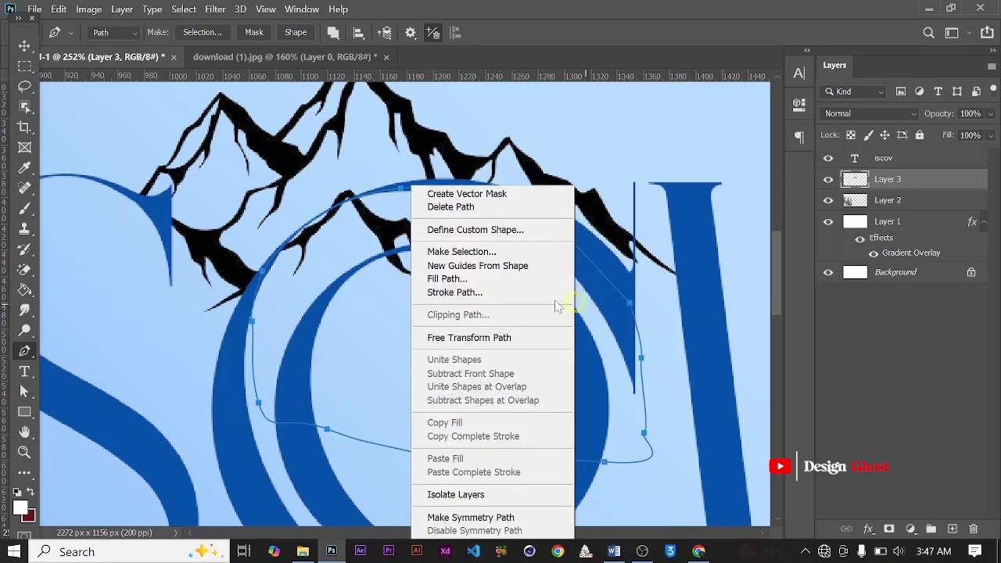
{"action": "left_click", "coordinate": [489, 252]}
{"action": "left_click", "coordinate": [577, 129]}
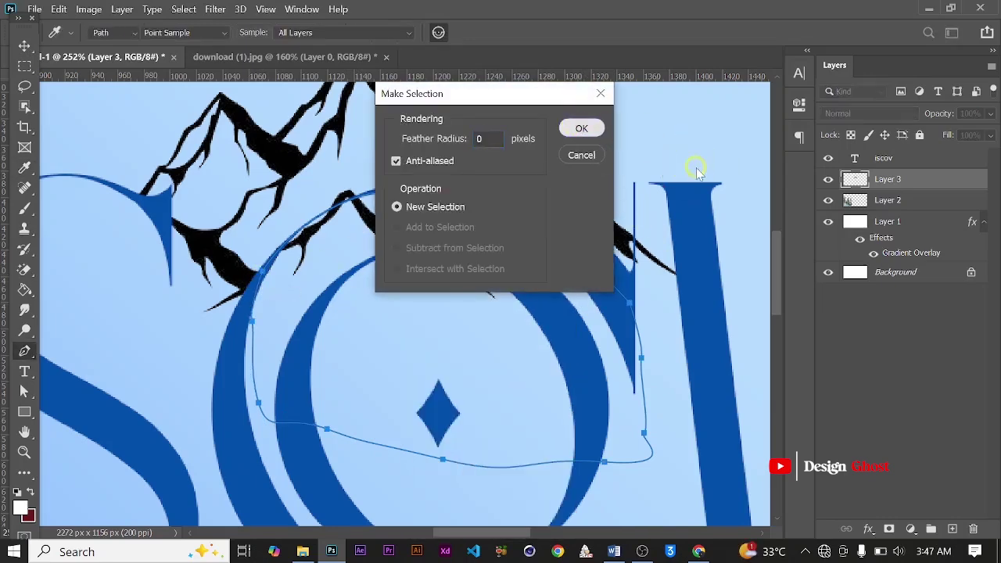
{"action": "key", "text": "BackSpace"}
{"action": "key", "text": "BackSpace"}
{"action": "key", "text": "BackSpace"}
{"action": "key", "text": "BackSpace"}
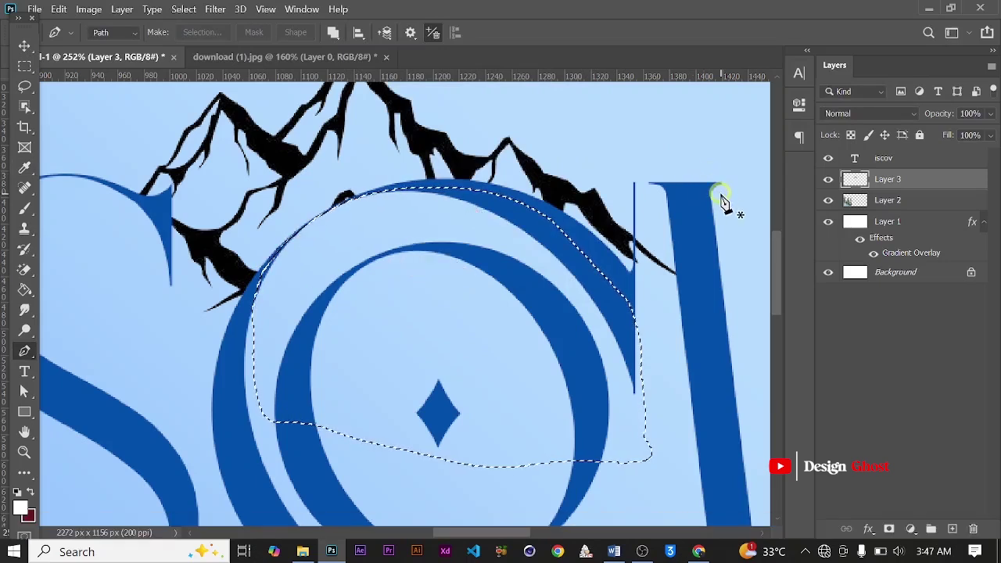
{"action": "key", "text": "ctrl+d"}
Step: Scale the brand-name text and mountain layers down slightly together and commit the transform
{"action": "scroll", "coordinate": [576, 211], "scroll_direction": "down", "scroll_amount": 5}
{"action": "scroll", "coordinate": [616, 270], "scroll_direction": "up", "scroll_amount": 4}
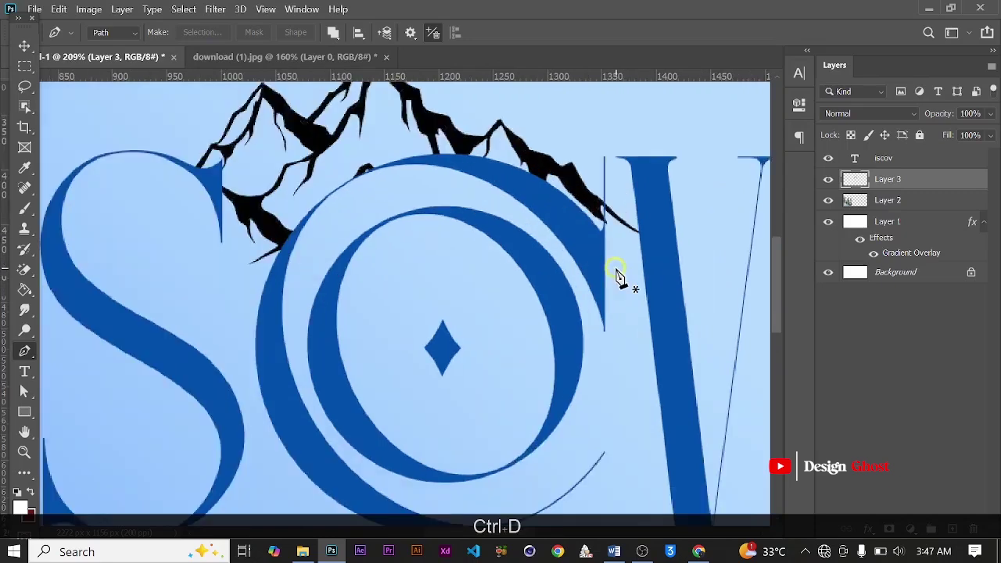
{"action": "scroll", "coordinate": [616, 270], "scroll_direction": "down", "scroll_amount": 8}
{"action": "scroll", "coordinate": [616, 273], "scroll_direction": "down", "scroll_amount": 3}
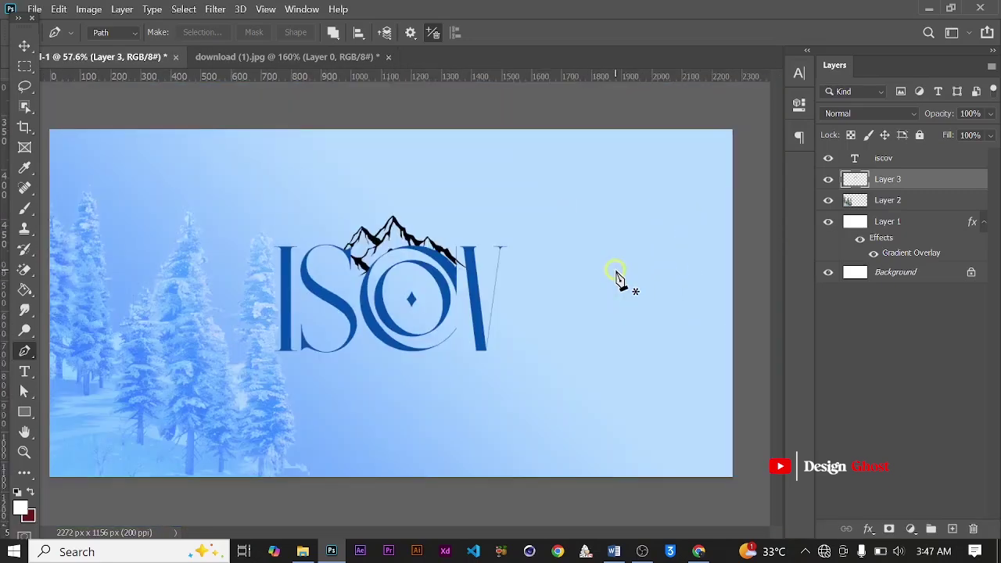
{"action": "left_click", "coordinate": [26, 48]}
{"action": "scroll", "coordinate": [514, 297], "scroll_direction": "up", "scroll_amount": 3}
{"action": "scroll", "coordinate": [509, 292], "scroll_direction": "down", "scroll_amount": 1}
{"action": "key", "text": "ctrl"}
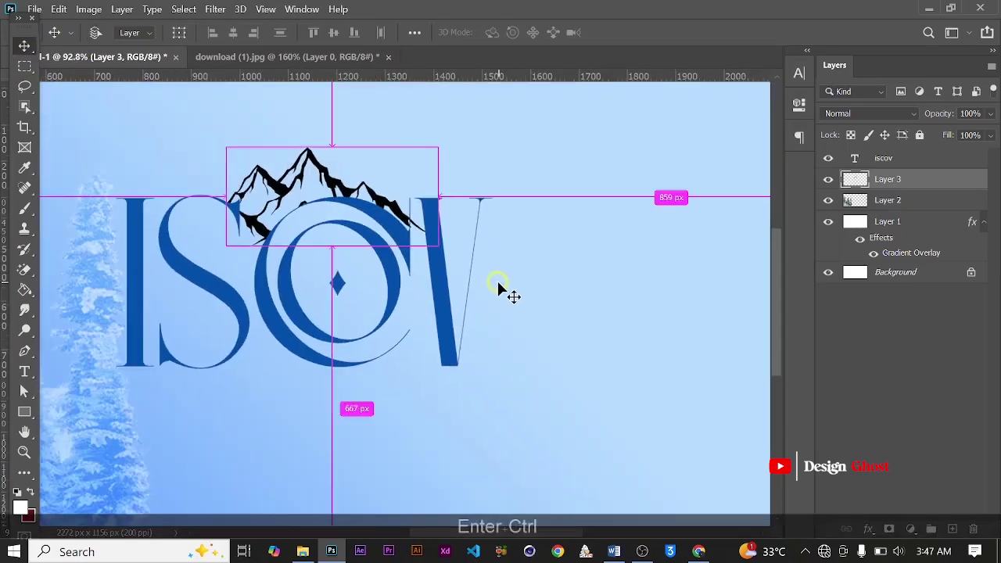
{"action": "key", "text": "ctrl+0"}
{"action": "scroll", "coordinate": [346, 320], "scroll_direction": "down", "scroll_amount": 2}
{"action": "scroll", "coordinate": [375, 306], "scroll_direction": "up", "scroll_amount": 3}
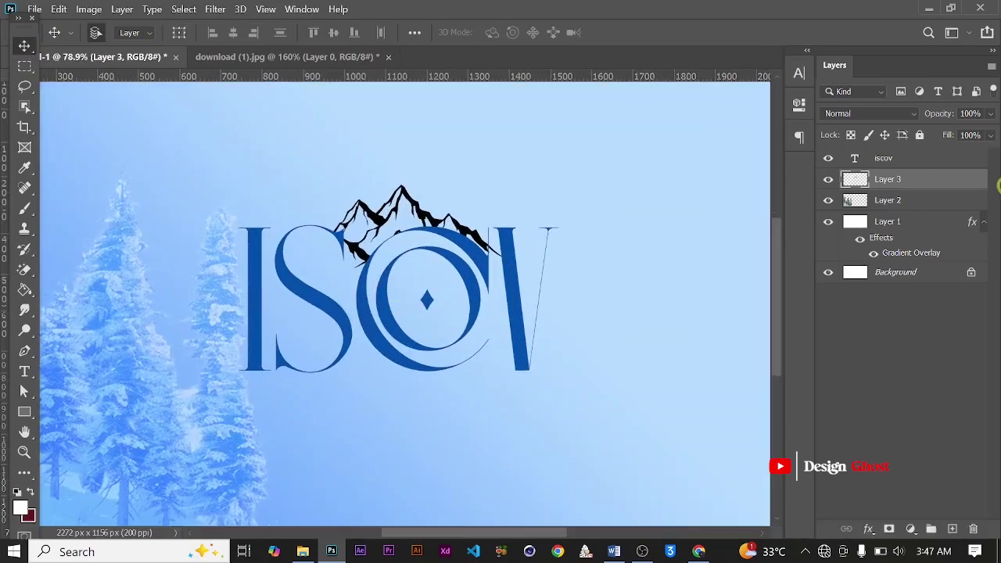
{"action": "left_click", "coordinate": [903, 158], "text": "ctrl"}
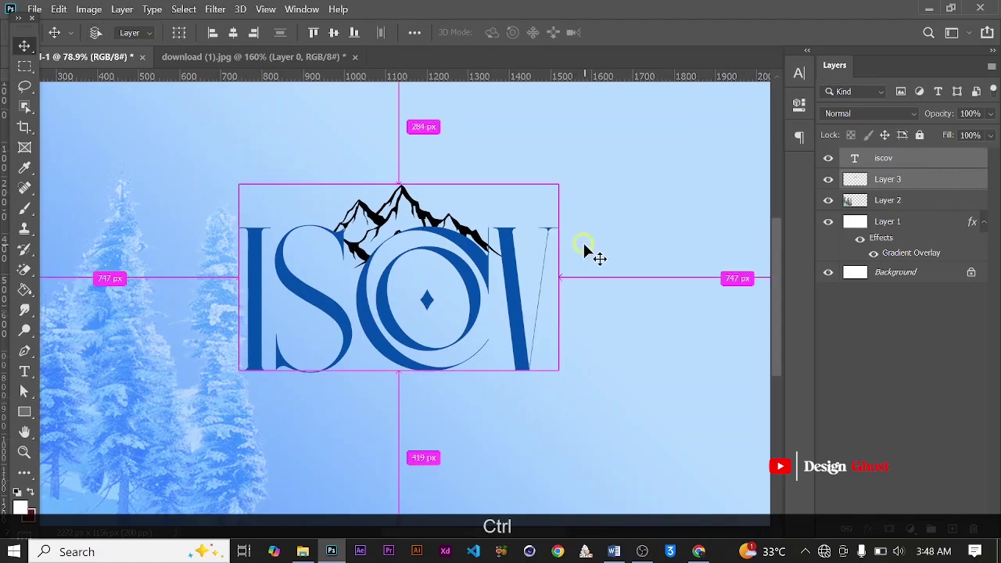
{"action": "key", "text": "ctrl+t"}
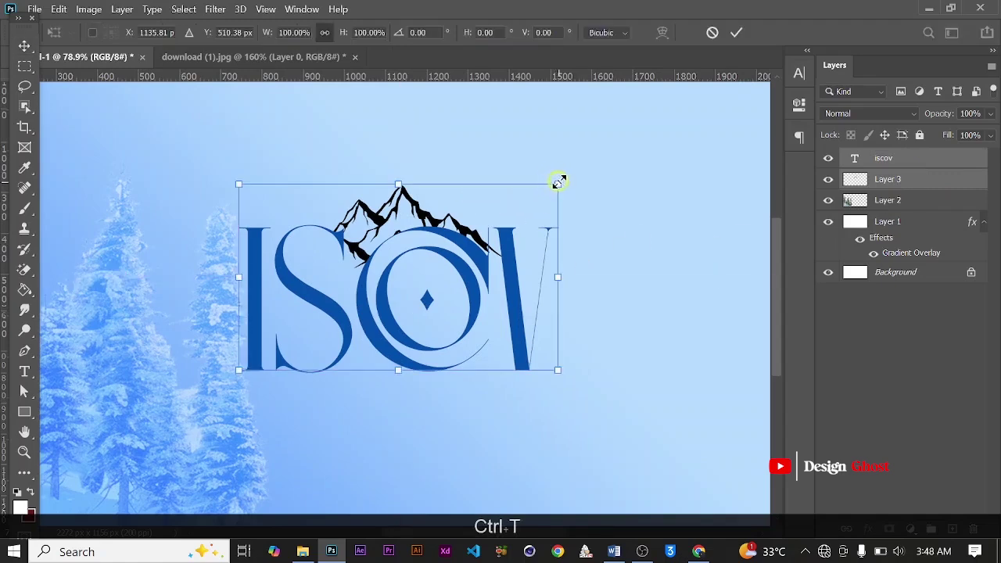
{"action": "left_click_drag", "start_coordinate": [536, 196], "coordinate": [527, 208]}
{"action": "key", "text": "Return"}
Step: Group the brand-name text and mountain layers, then make a merged copy above the hidden group
{"action": "key", "text": "ctrl+0"}
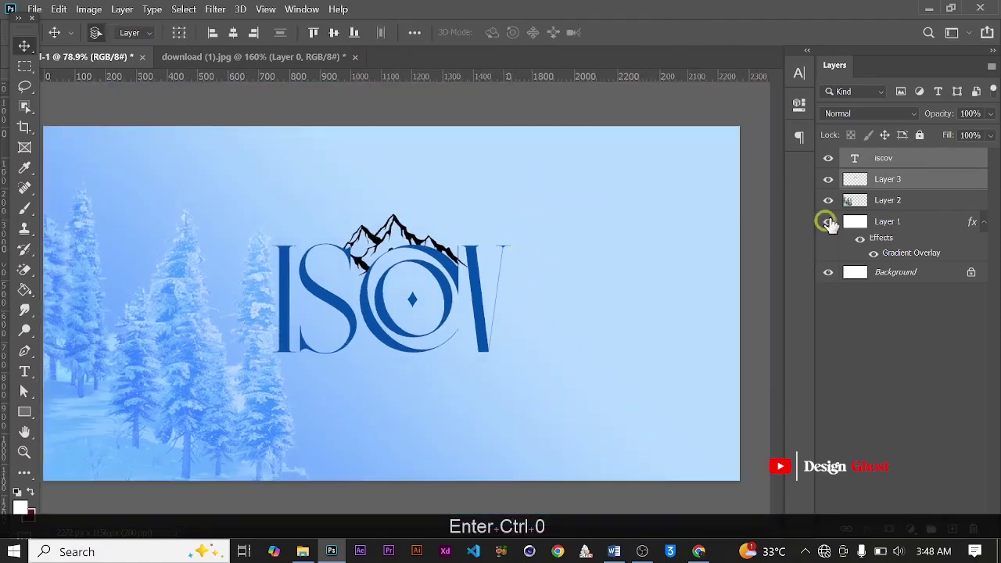
{"action": "key", "text": "ctrl+g"}
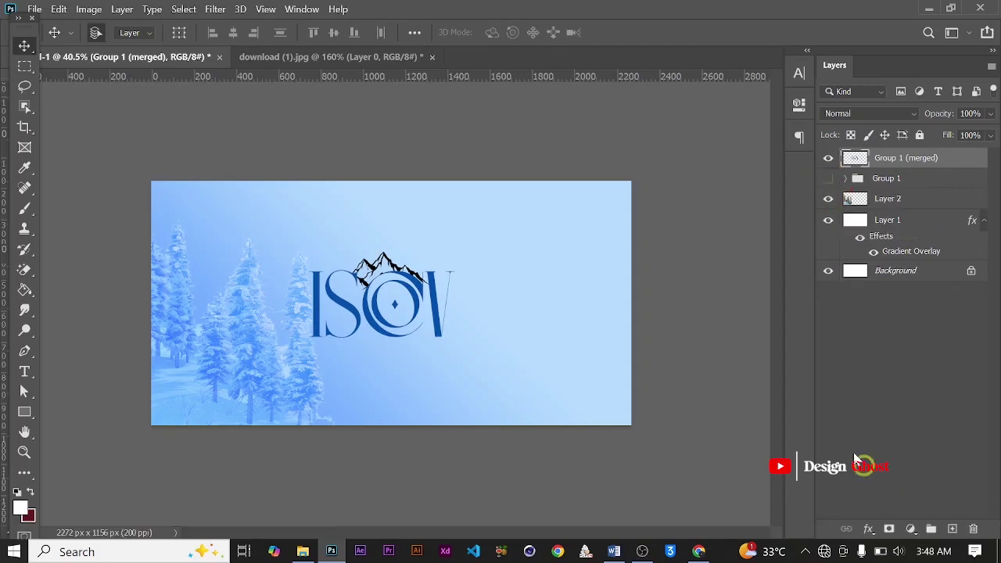
Step: Add a white outside Stroke effect of 30 px to the merged logo layer
{"action": "left_click", "coordinate": [870, 531]}
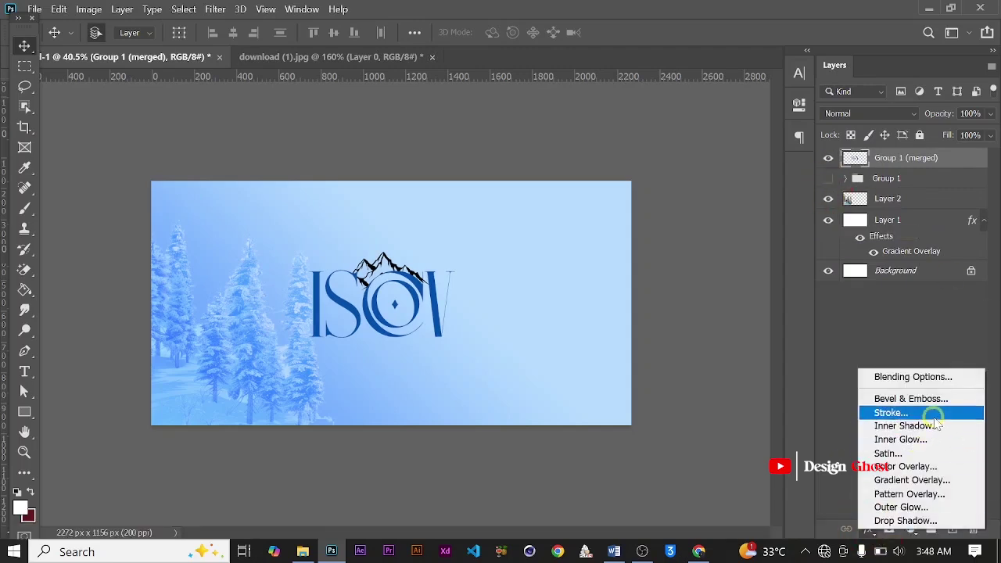
{"action": "left_click", "coordinate": [934, 415]}
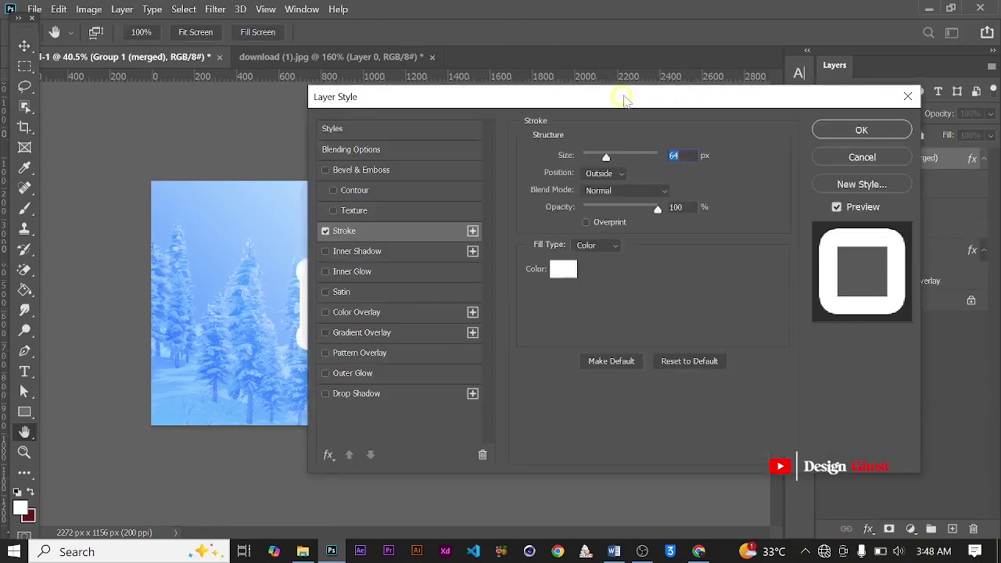
{"action": "mouse_move", "coordinate": [622, 95]}
{"action": "left_mouse_down"}
{"action": "mouse_move", "coordinate": [843, 127]}
{"action": "mouse_move", "coordinate": [789, 130]}
{"action": "left_mouse_up"}
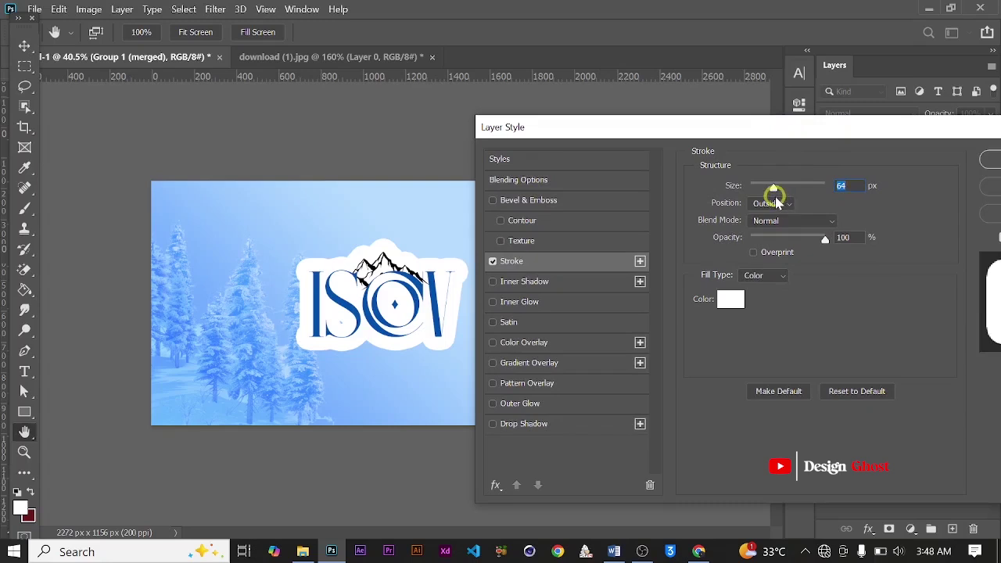
{"action": "left_click_drag", "start_coordinate": [774, 190], "coordinate": [765, 197]}
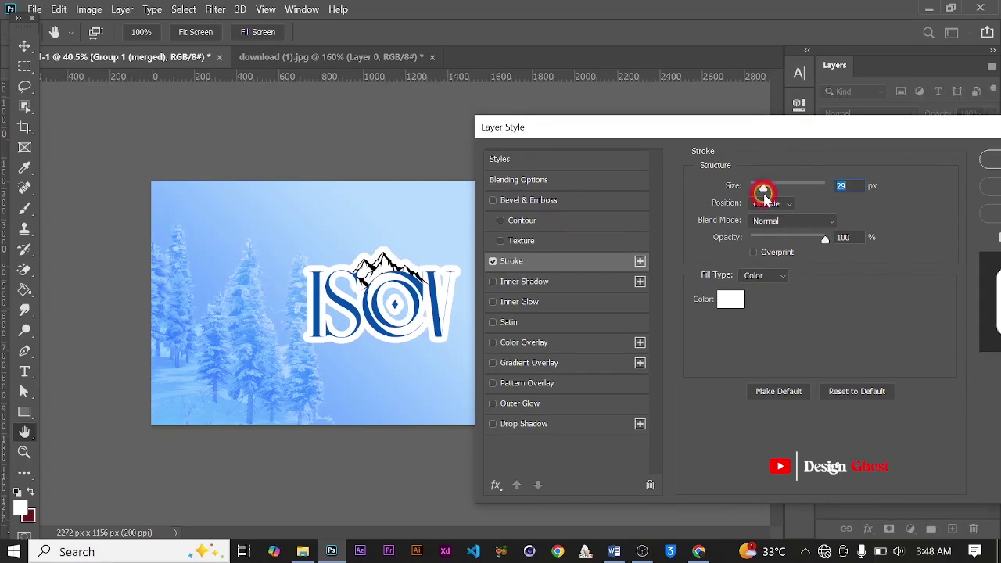
{"action": "left_click_drag", "start_coordinate": [903, 135], "coordinate": [782, 147]}
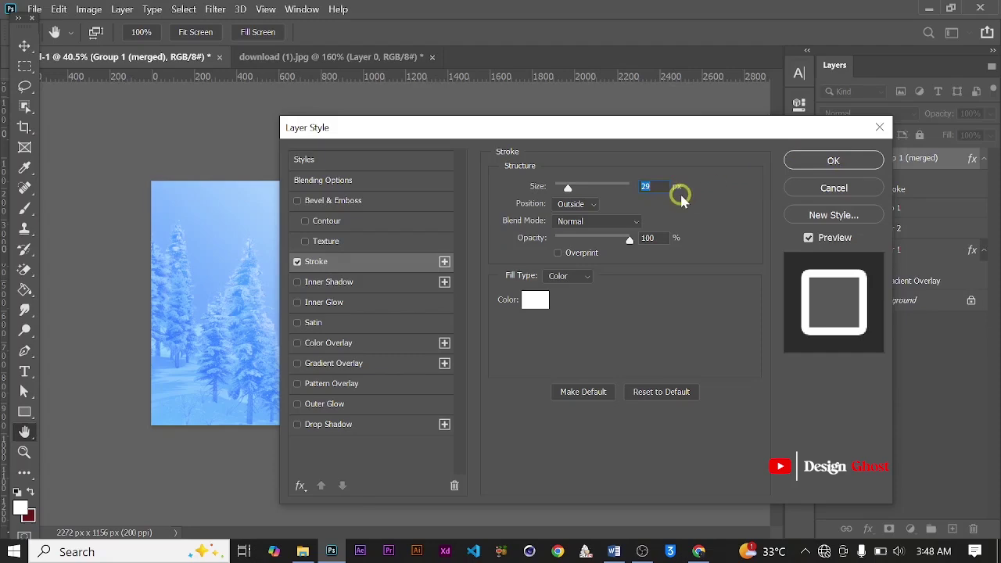
{"action": "type", "text": "30"}
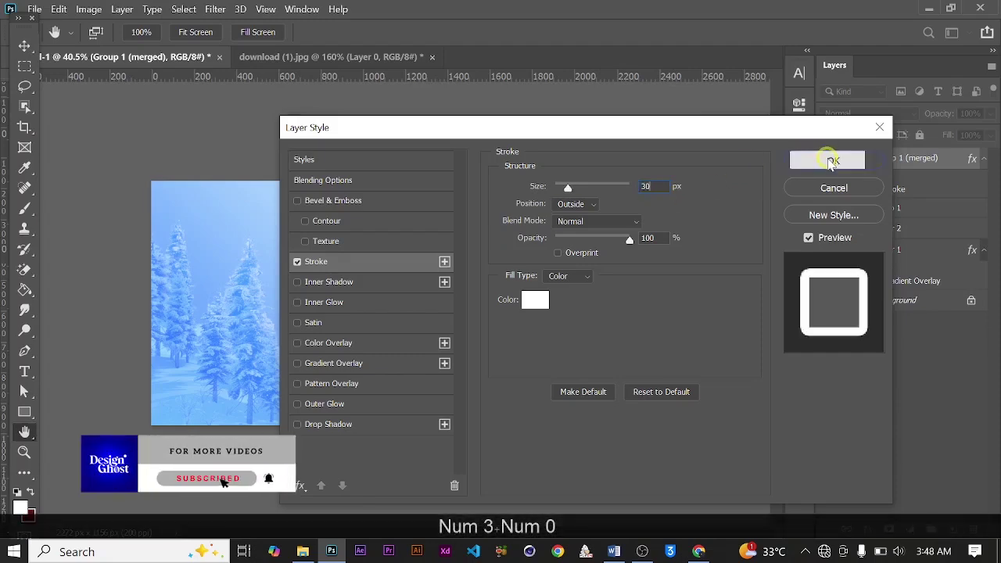
{"action": "type", "text": "v"}
{"action": "left_click", "coordinate": [831, 160]}
Step: Move the outlined logo slightly to the right on the label
{"action": "scroll", "coordinate": [422, 289], "scroll_direction": "up", "scroll_amount": 3}
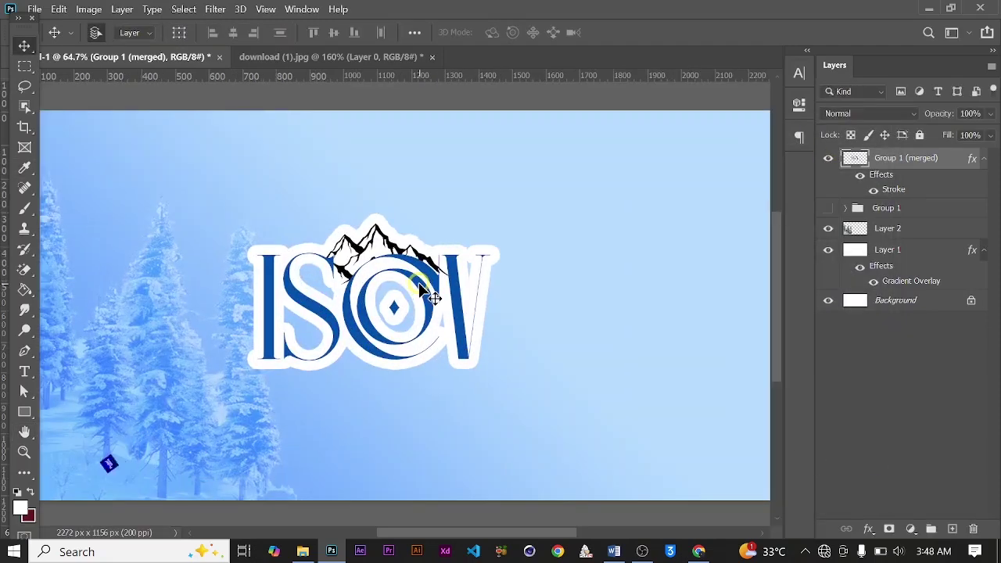
{"action": "scroll", "coordinate": [422, 290], "scroll_direction": "down", "scroll_amount": 2}
{"action": "scroll", "coordinate": [422, 290], "scroll_direction": "up", "scroll_amount": 3}
{"action": "left_click_drag", "start_coordinate": [415, 269], "coordinate": [441, 270]}
{"action": "scroll", "coordinate": [457, 280], "scroll_direction": "down", "scroll_amount": 2}
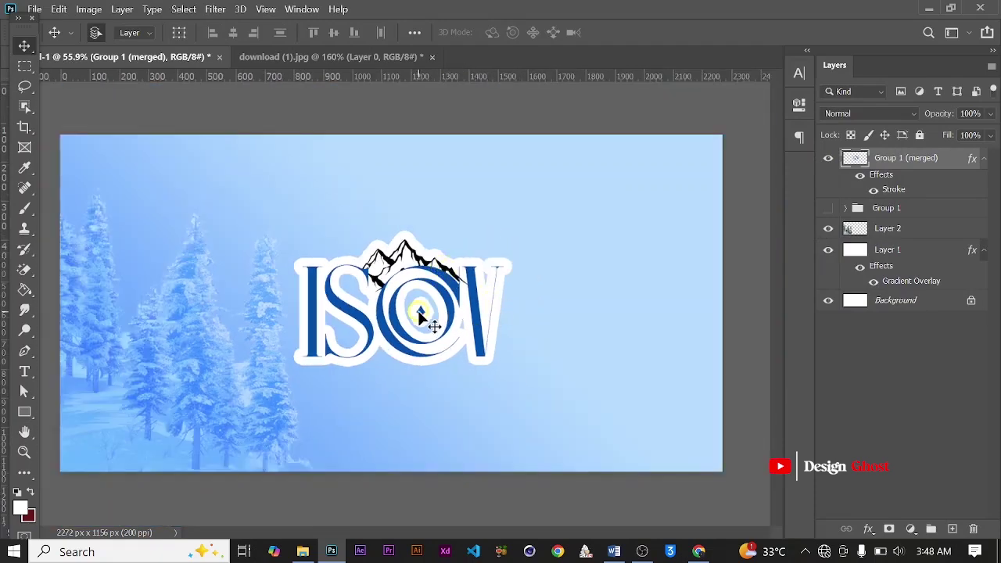
{"action": "scroll", "coordinate": [419, 313], "scroll_direction": "up", "scroll_amount": 1}
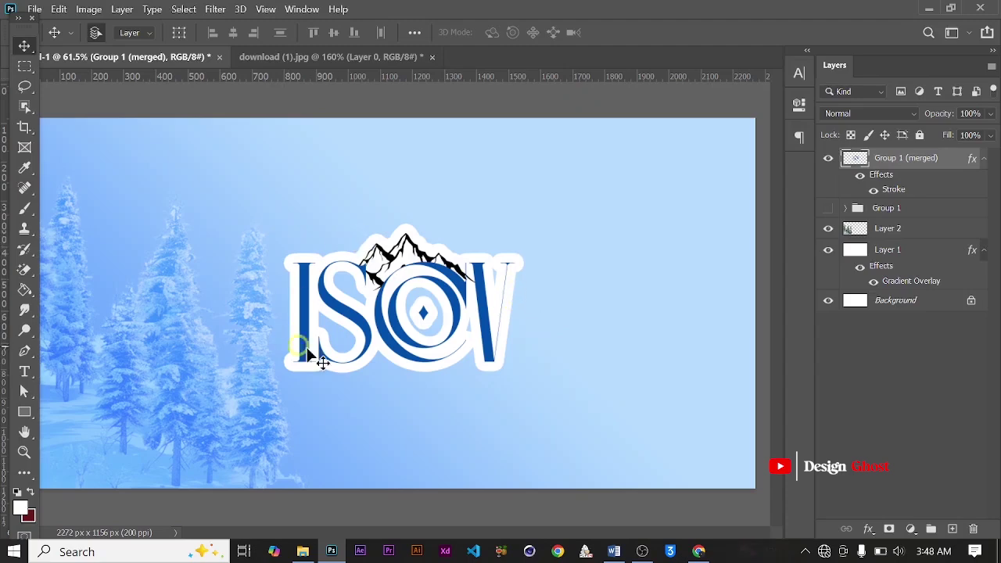
{"action": "scroll", "coordinate": [358, 315], "scroll_direction": "up", "scroll_amount": 1}
{"action": "scroll", "coordinate": [512, 297], "scroll_direction": "down", "scroll_amount": 1}
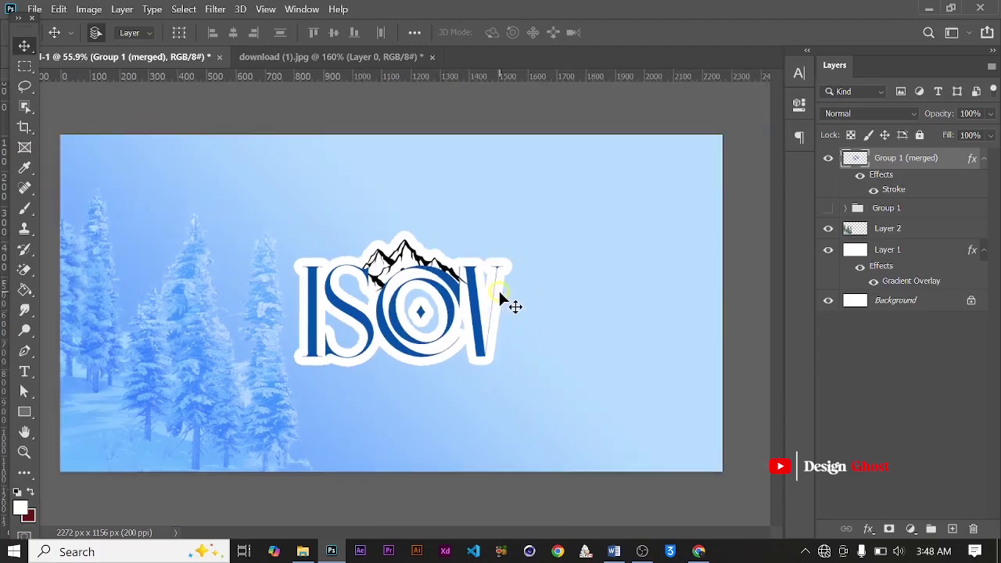
{"action": "scroll", "coordinate": [501, 297], "scroll_direction": "up", "scroll_amount": 1}
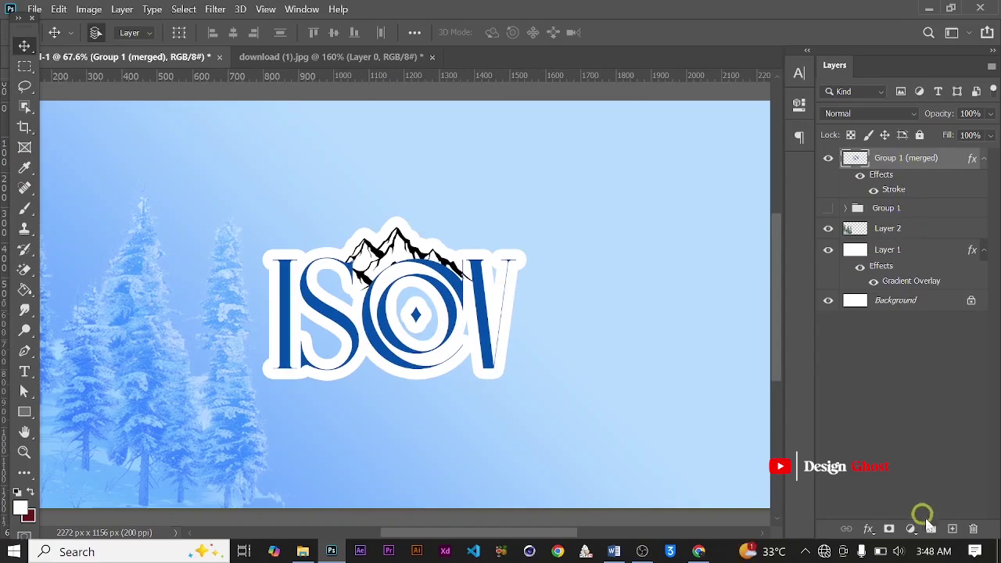
Step: Add a new layer beneath the merged logo and set the Pen tool to Shape mode with white as the foreground colour
{"action": "left_click", "coordinate": [953, 529]}
{"action": "key", "text": "ctrl+bracketleft"}
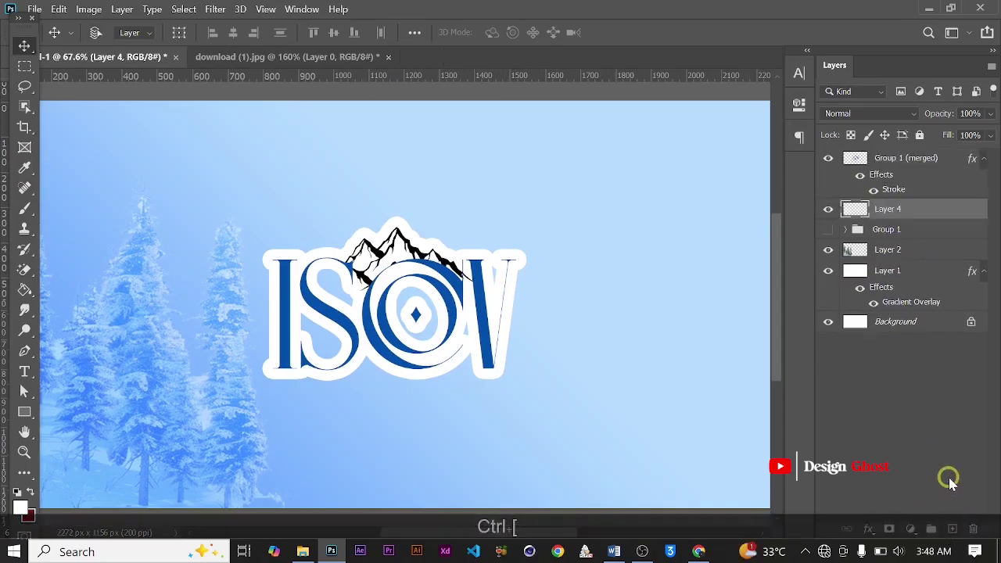
{"action": "left_click", "coordinate": [23, 351]}
{"action": "left_click", "coordinate": [133, 39]}
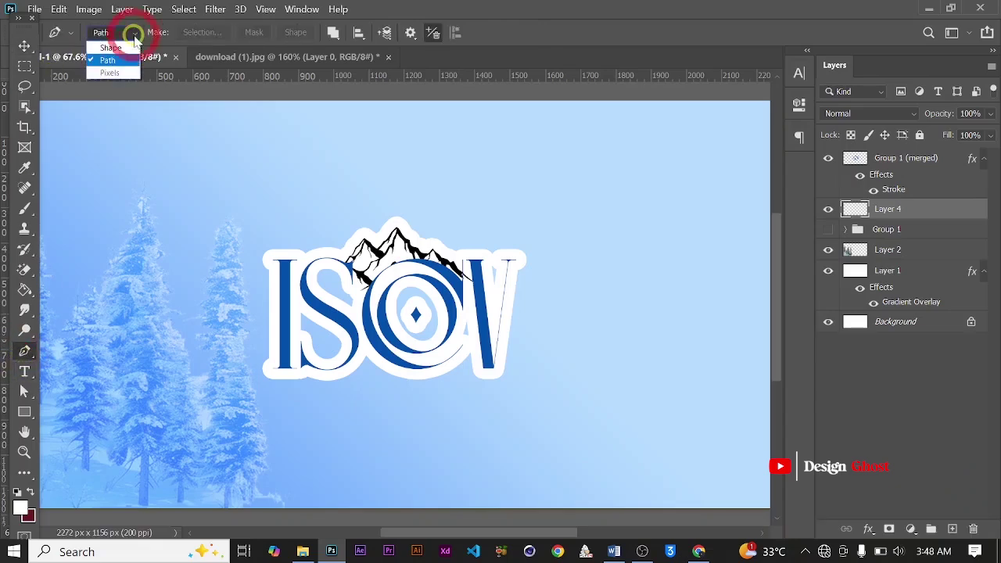
{"action": "left_click", "coordinate": [109, 47]}
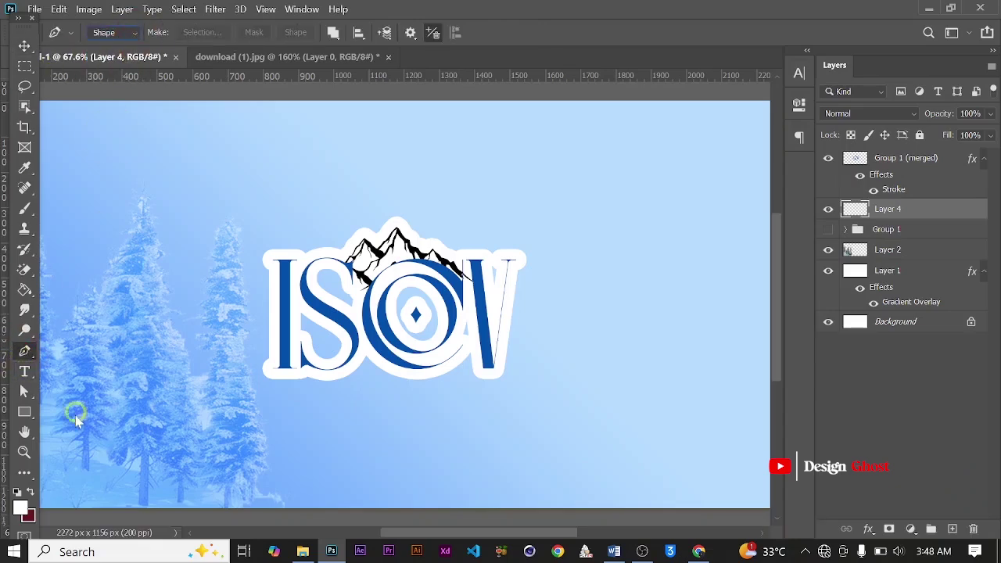
{"action": "left_click", "coordinate": [21, 506]}
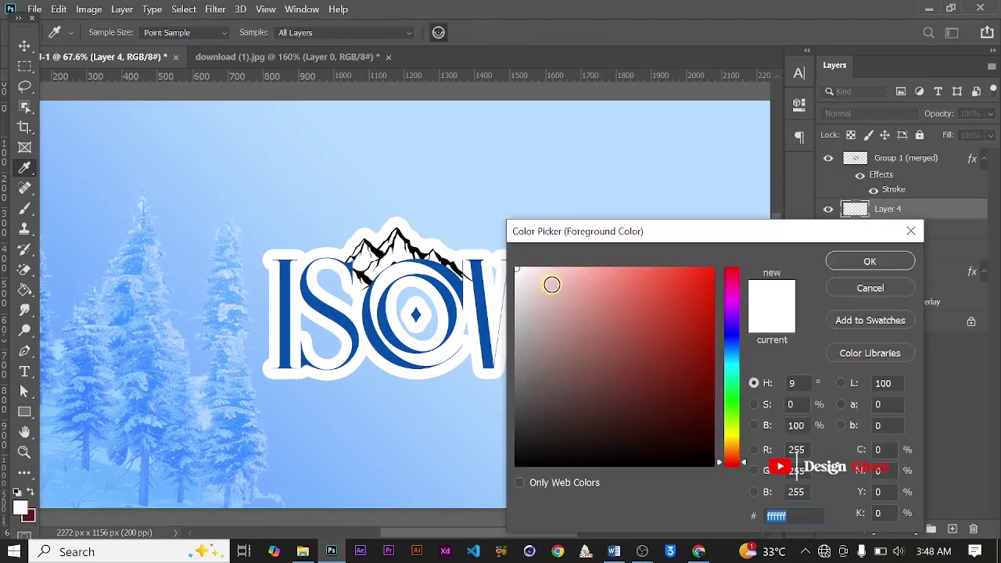
{"action": "left_click_drag", "start_coordinate": [552, 285], "coordinate": [462, 219]}
{"action": "left_click", "coordinate": [869, 261]}
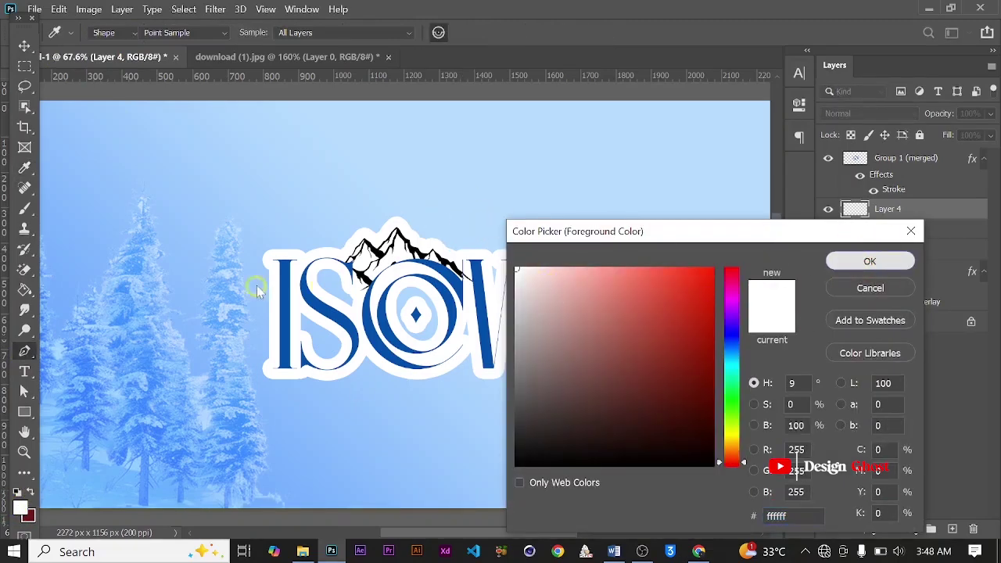
{"action": "scroll", "coordinate": [283, 306], "scroll_direction": "up", "scroll_amount": 1}
{"action": "scroll", "coordinate": [284, 307], "scroll_direction": "up", "scroll_amount": 6}
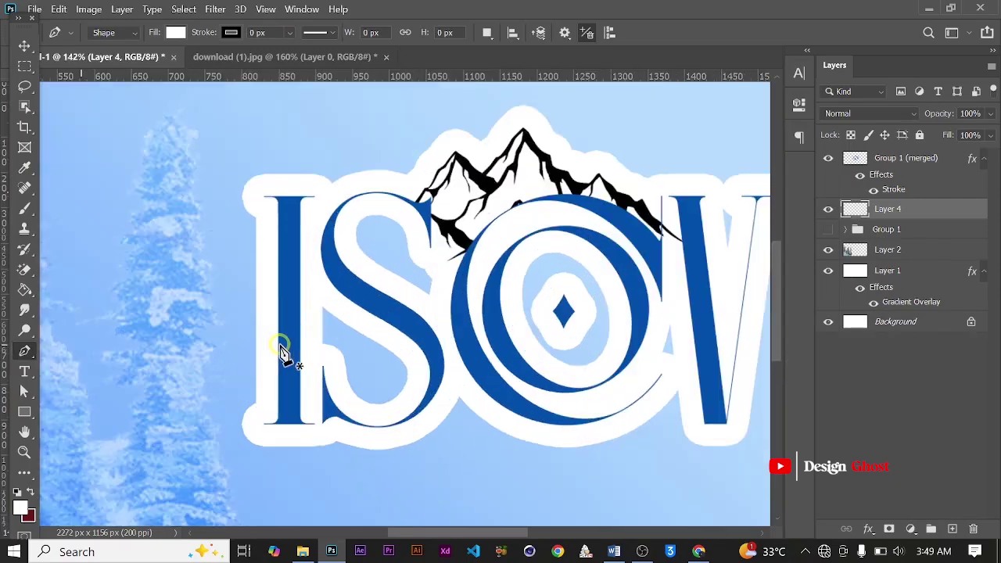
Step: Draw a closed white Pen shape behind the logo, following the letters' outer contour, to fill the blue gaps inside the outline
{"action": "left_click", "coordinate": [273, 434]}
{"action": "left_click", "coordinate": [283, 237]}
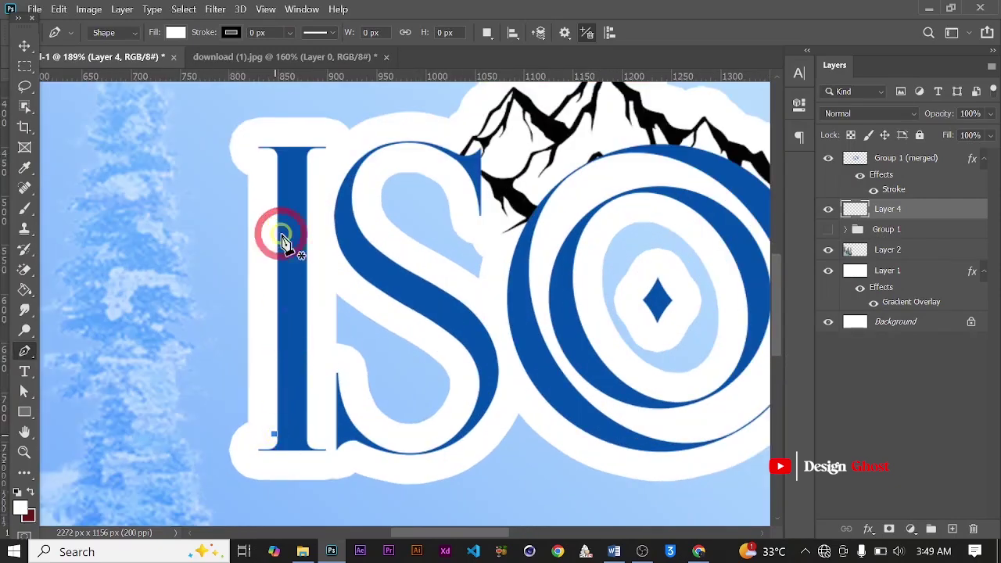
{"action": "left_click", "coordinate": [275, 150]}
{"action": "left_click_drag", "start_coordinate": [402, 131], "coordinate": [408, 131]}
{"action": "left_click_drag", "start_coordinate": [433, 130], "coordinate": [551, 96]}
{"action": "scroll", "coordinate": [484, 123], "scroll_direction": "down", "scroll_amount": 3}
{"action": "scroll", "coordinate": [516, 102], "scroll_direction": "down", "scroll_amount": 3}
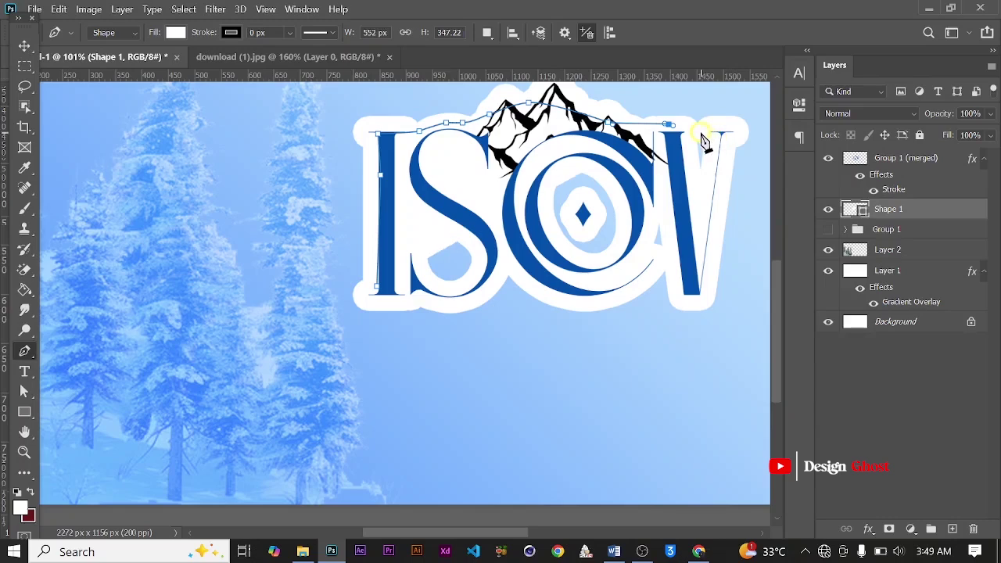
{"action": "left_click_drag", "start_coordinate": [723, 131], "coordinate": [717, 164]}
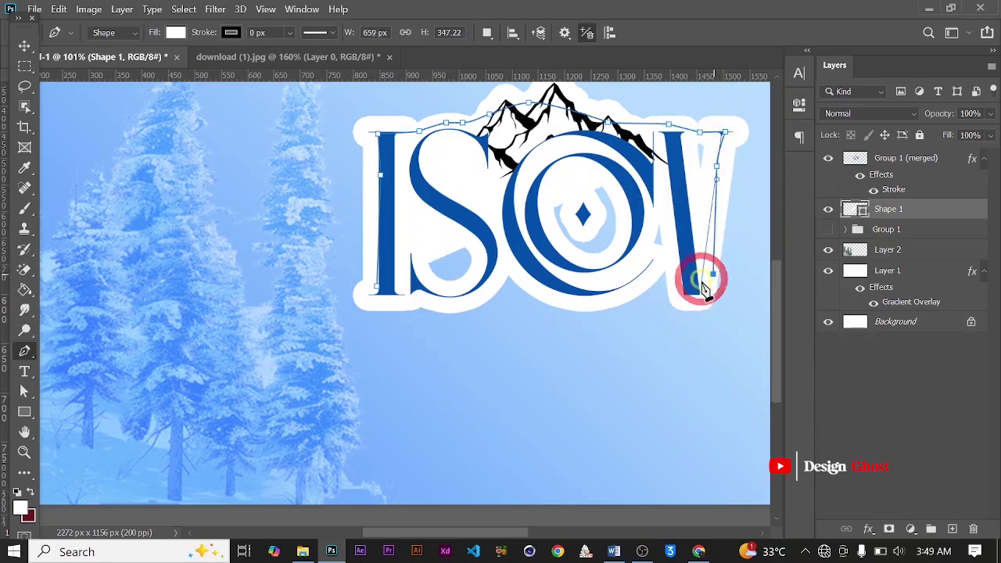
{"action": "left_click_drag", "start_coordinate": [697, 279], "coordinate": [670, 260]}
{"action": "left_click_drag", "start_coordinate": [600, 295], "coordinate": [524, 278]}
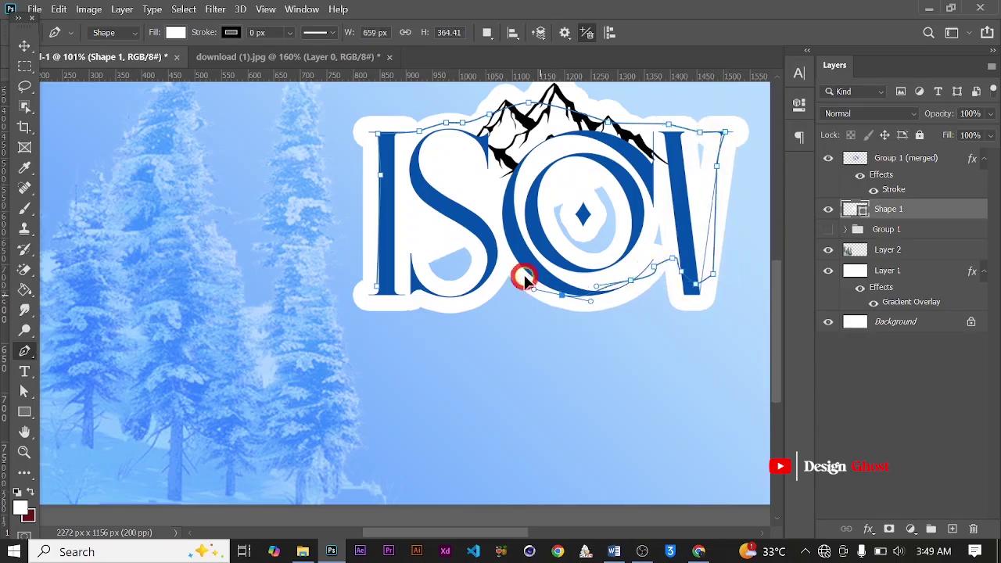
{"action": "left_click", "coordinate": [378, 289]}
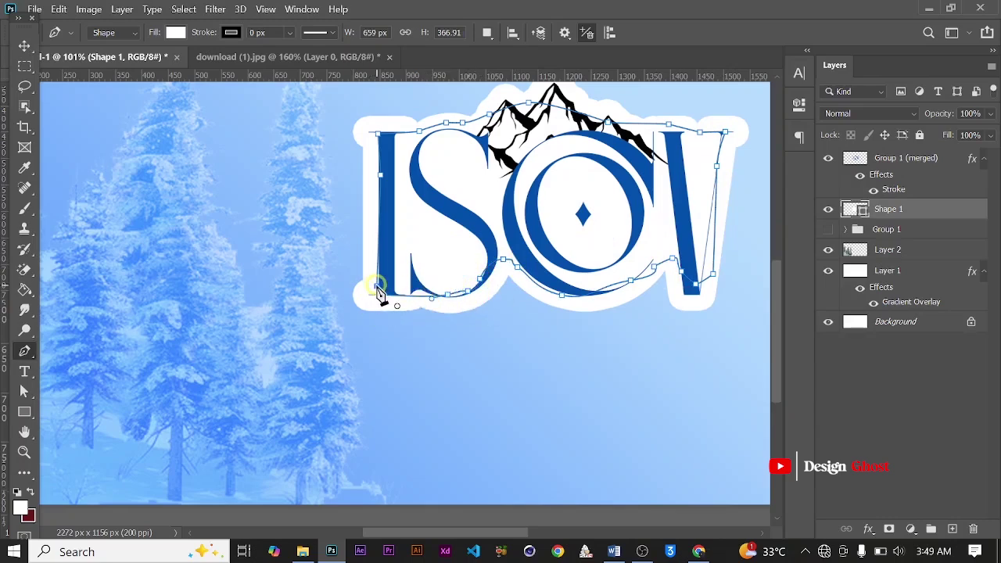
Step: Make a selection from the backing shape's path and deselect it
{"action": "right_click", "coordinate": [594, 219]}
{"action": "left_click", "coordinate": [688, 250]}
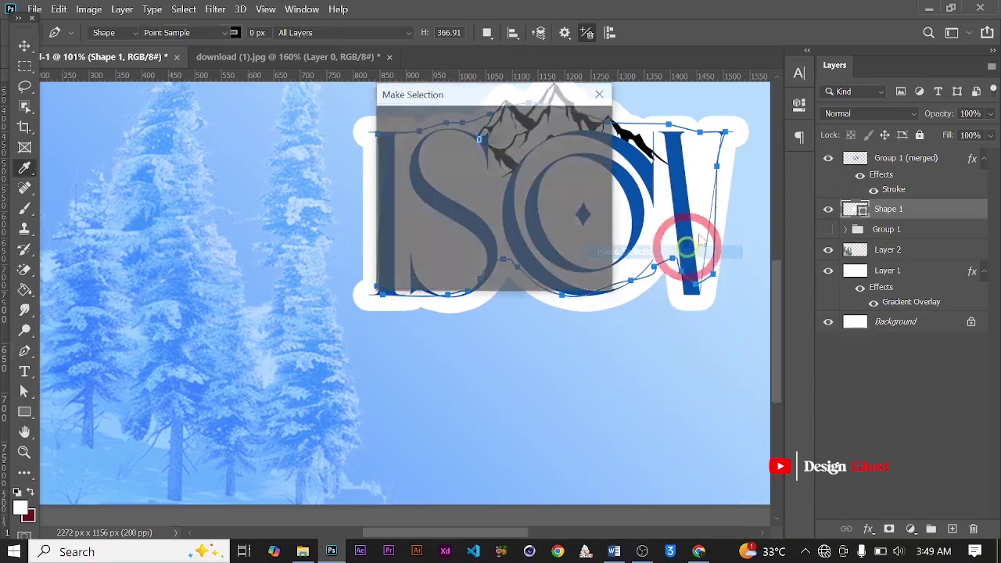
{"action": "left_click", "coordinate": [581, 130]}
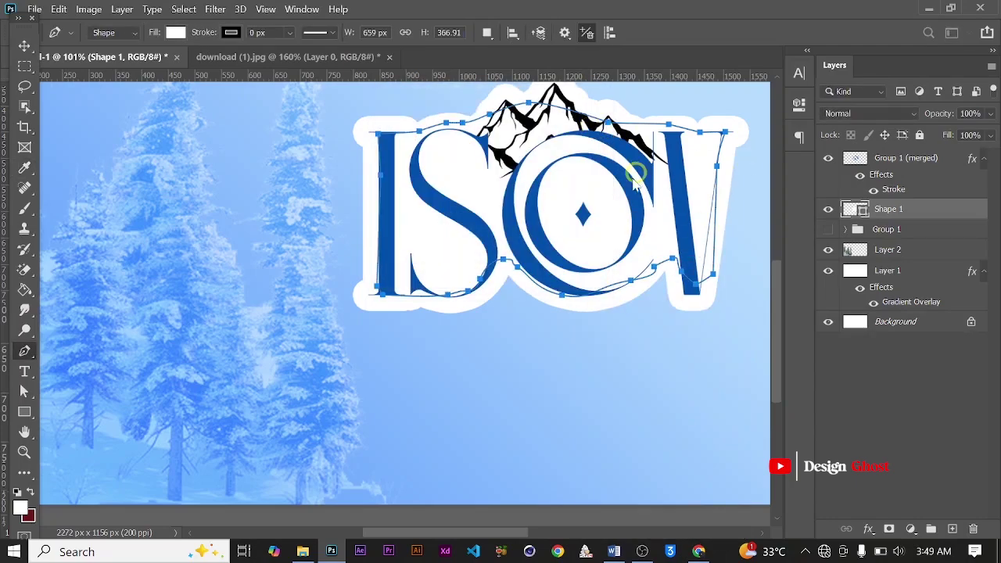
{"action": "key", "text": "ctrl"}
{"action": "key", "text": "ctrl+d"}
{"action": "scroll", "coordinate": [462, 124], "scroll_direction": "down", "scroll_amount": 5}
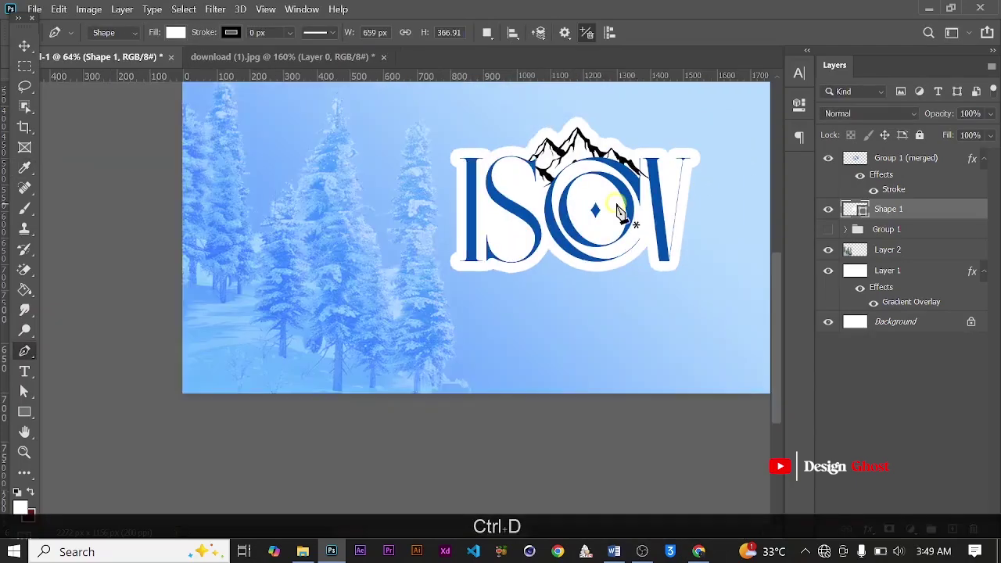
Step: Group the white backing shape with the outlined logo layer
{"action": "left_click", "coordinate": [19, 42]}
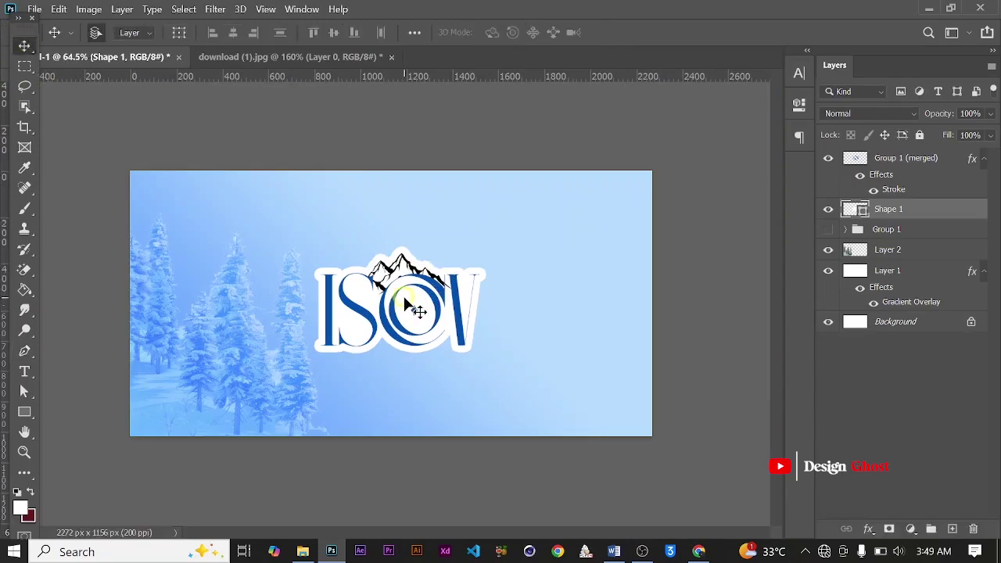
{"action": "scroll", "coordinate": [405, 258], "scroll_direction": "up", "scroll_amount": 3}
{"action": "scroll", "coordinate": [485, 228], "scroll_direction": "up", "scroll_amount": 5}
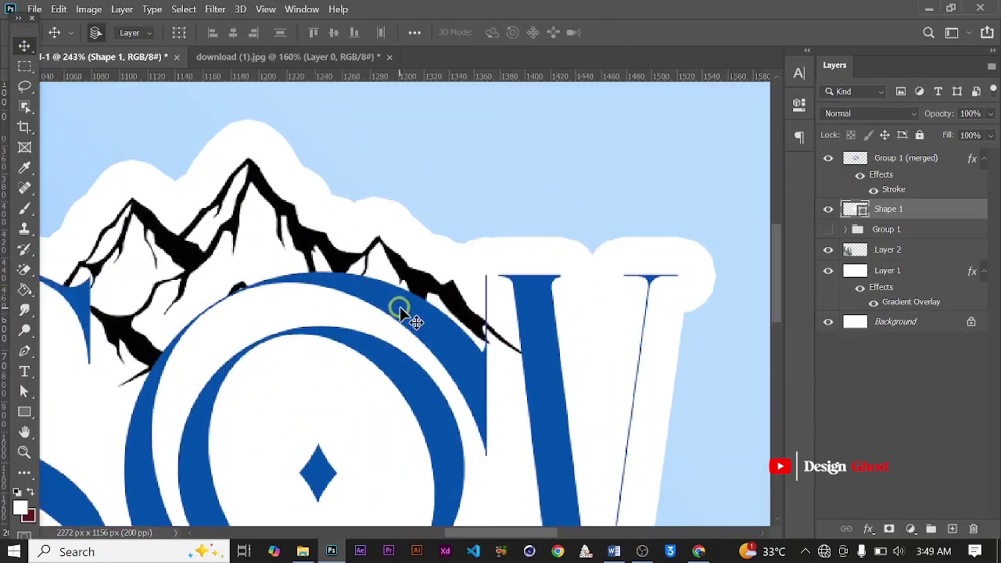
{"action": "key", "text": "ctrl+0"}
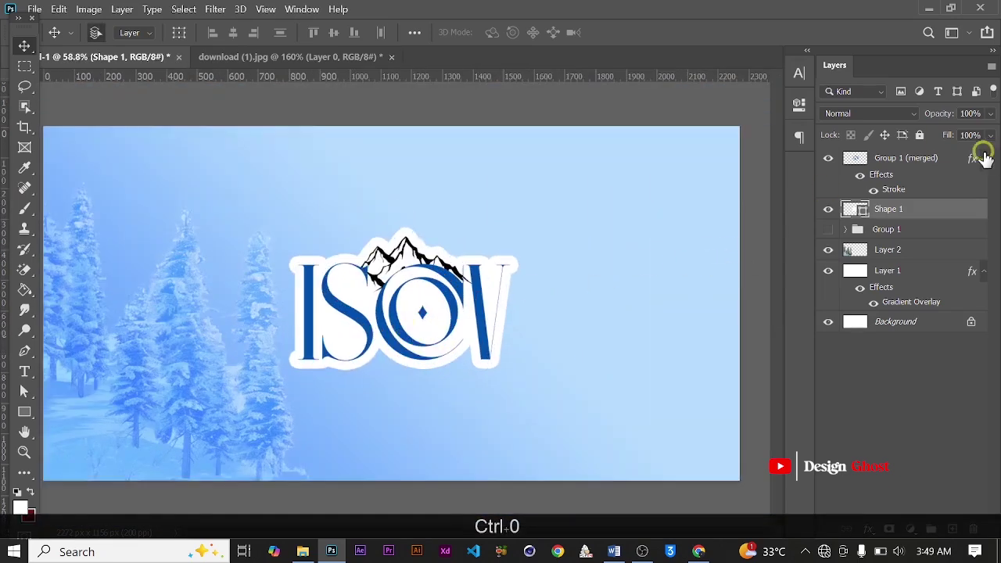
{"action": "left_click", "coordinate": [891, 159], "text": "ctrl"}
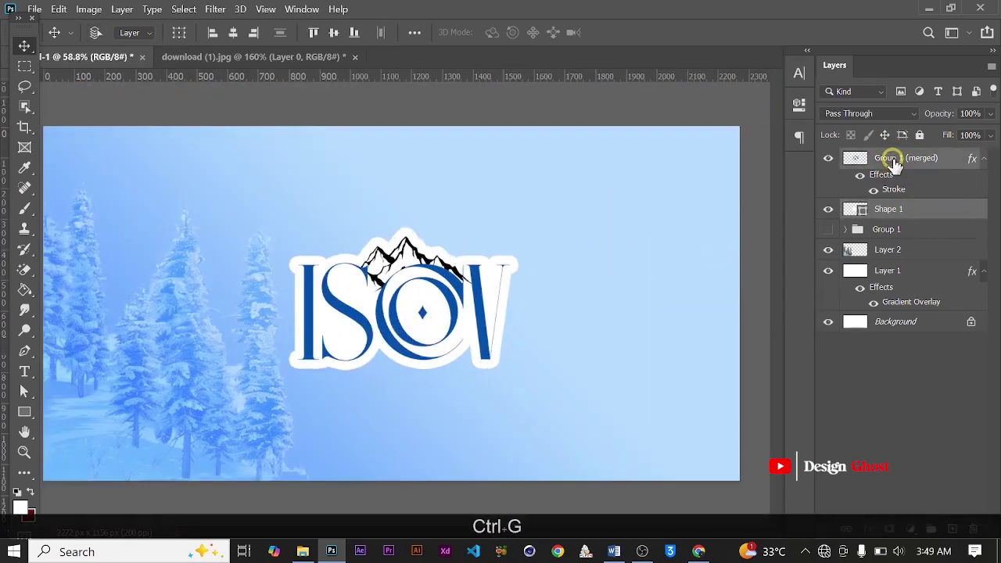
{"action": "key", "text": "ctrl+g"}
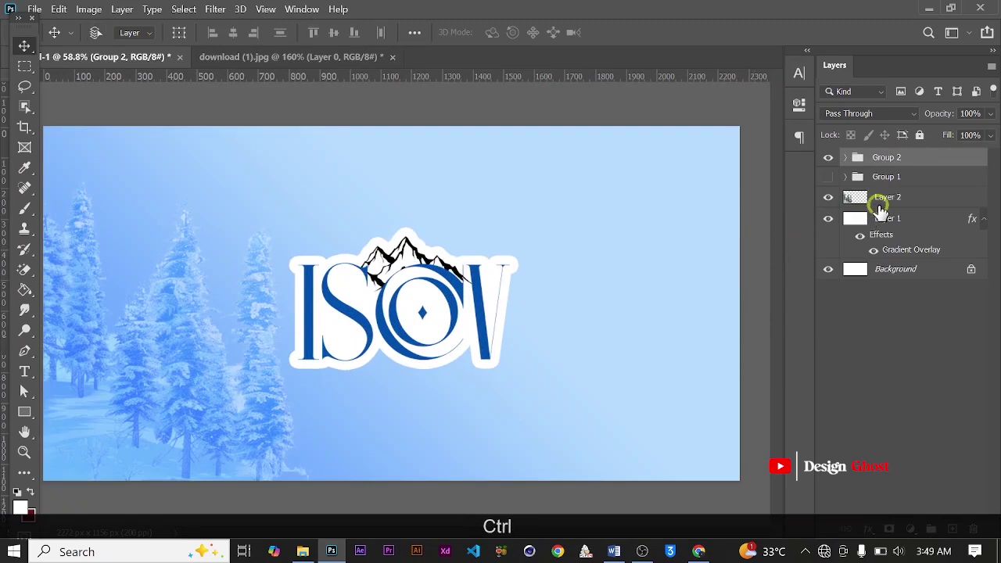
Step: Make a merged copy of the new logo group and hide the original group
{"action": "key", "text": "ctrl+t"}
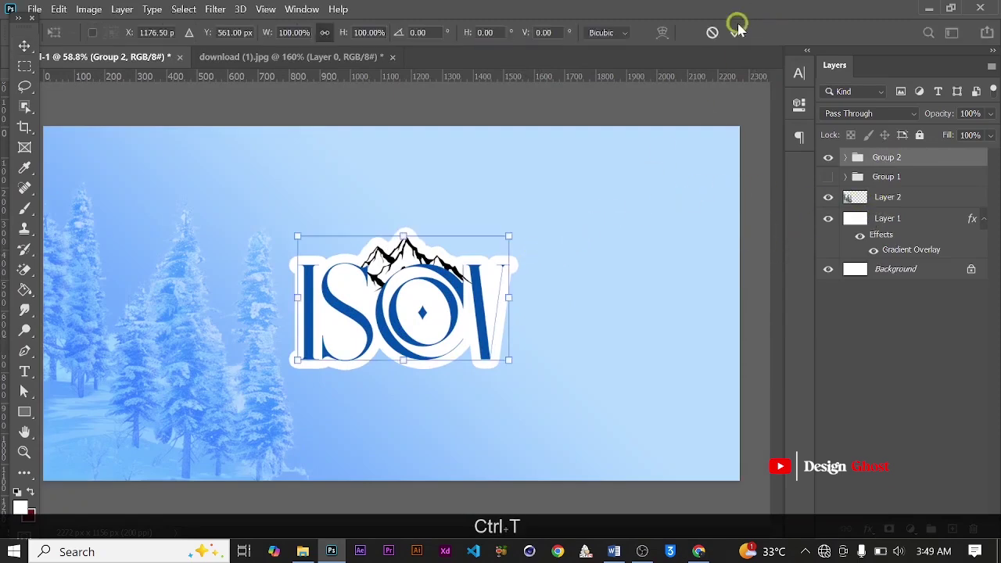
{"action": "left_click", "coordinate": [735, 32]}
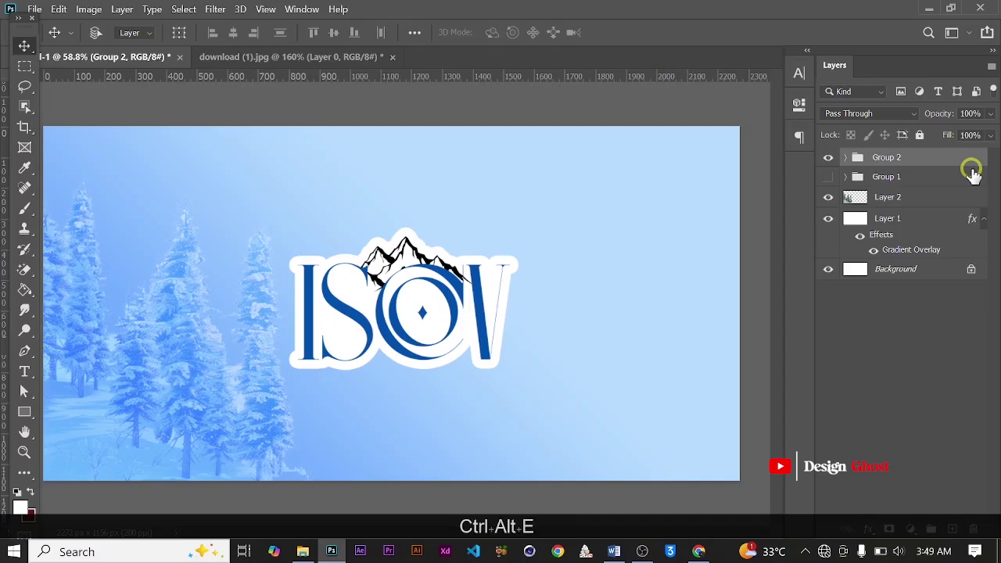
{"action": "key", "text": "ctrl+alt+e"}
{"action": "left_click", "coordinate": [829, 180]}
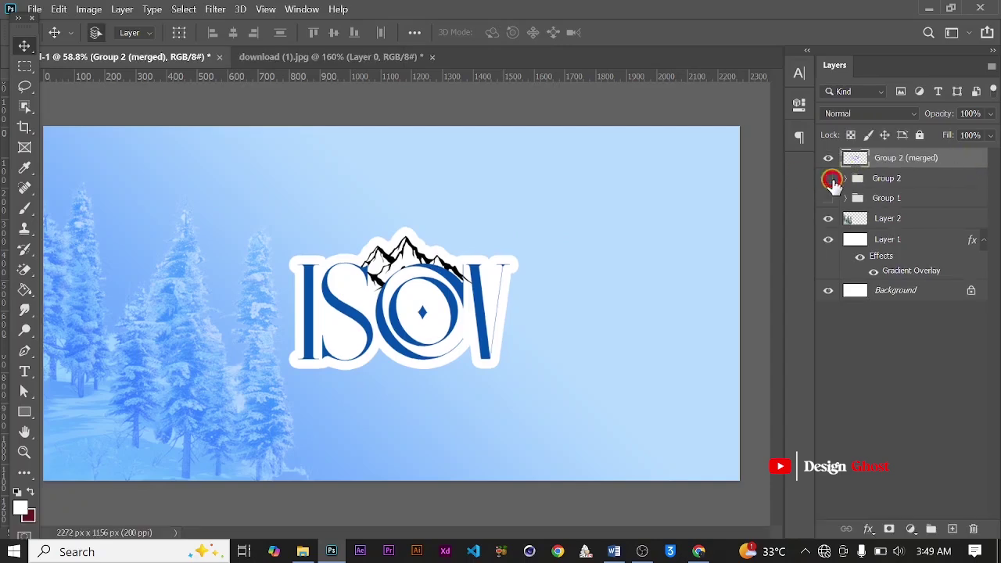
Step: Scale the merged logo down proportionally to roughly four fifths of its size
{"action": "scroll", "coordinate": [491, 269], "scroll_direction": "up", "scroll_amount": 2}
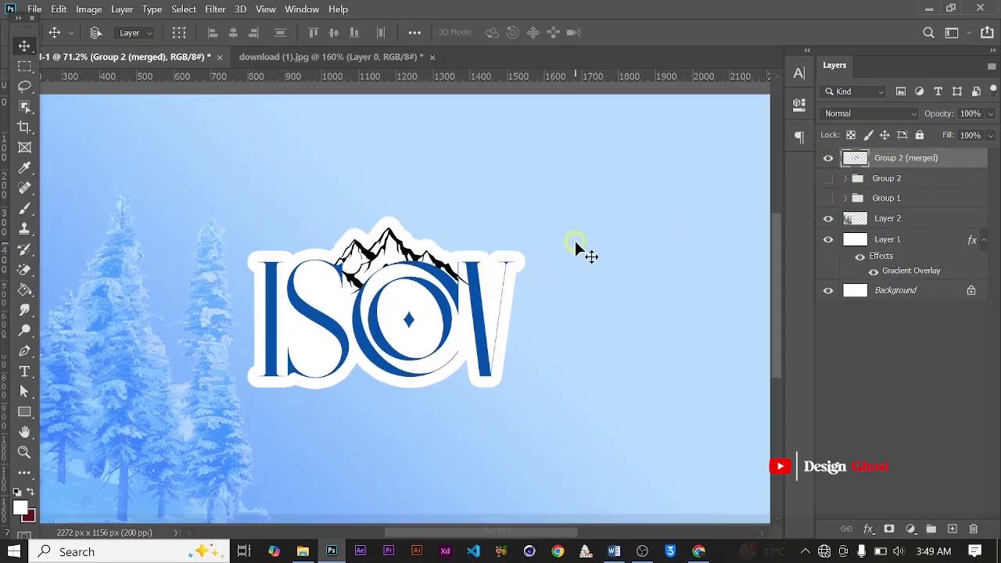
{"action": "key", "text": "ctrl+t"}
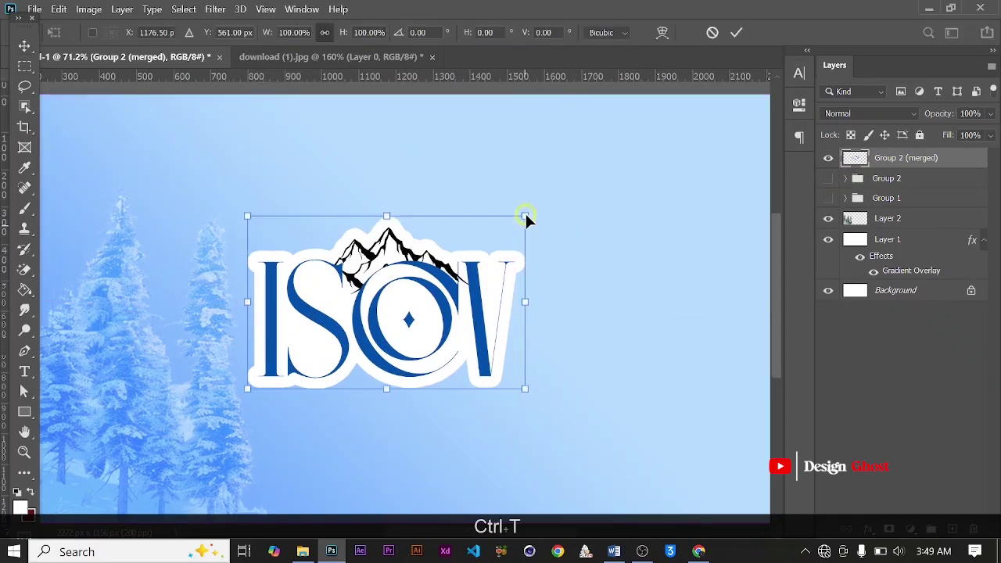
{"action": "left_click_drag", "start_coordinate": [525, 217], "coordinate": [477, 258]}
{"action": "key", "text": "Return"}
{"action": "key", "text": "ctrl+0"}
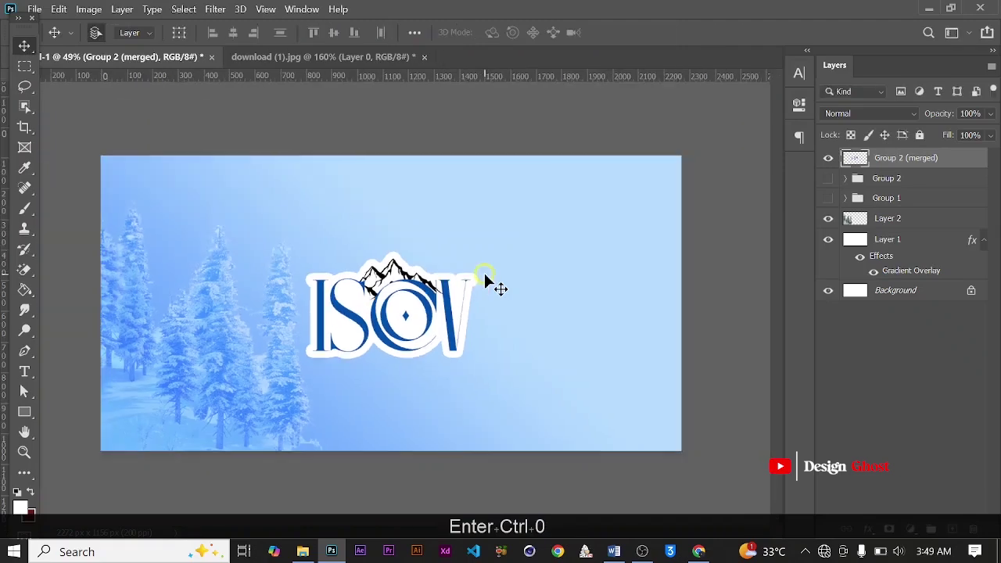
Step: Align the merged logo to the horizontal centre of the whole canvas and deselect
{"action": "key", "text": "ctrl+a"}
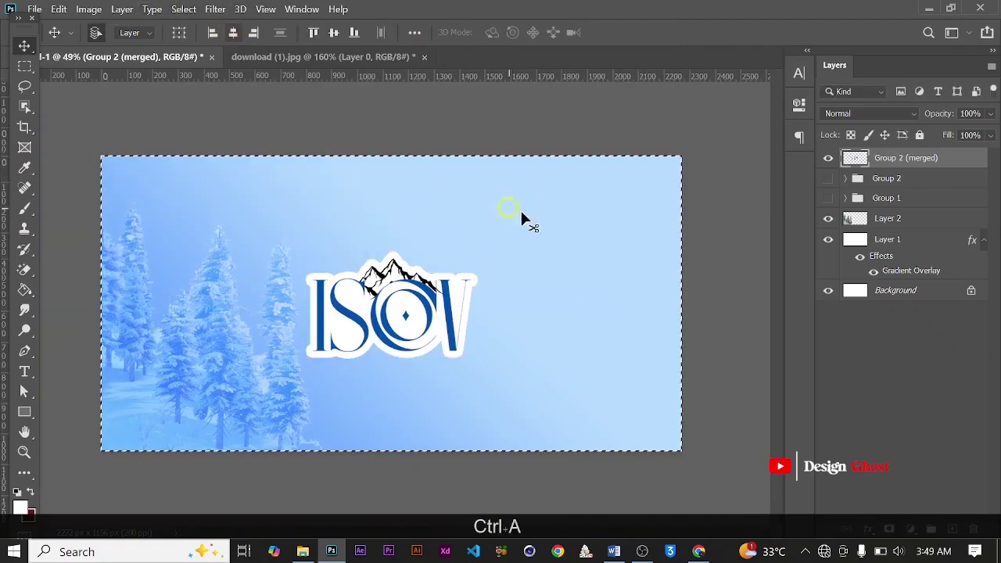
{"action": "key", "text": "ctrl+d"}
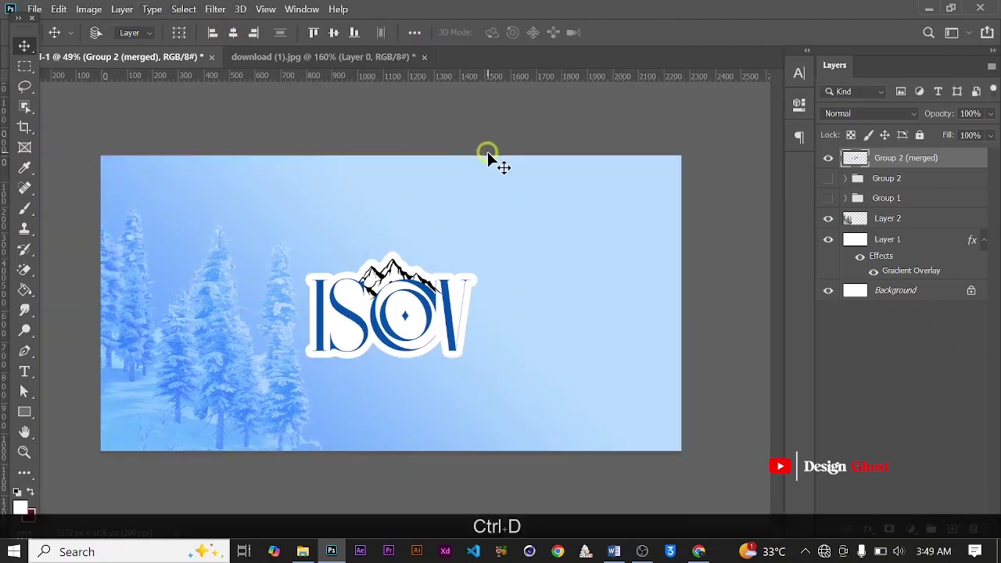
{"action": "key", "text": "ctrl+0"}
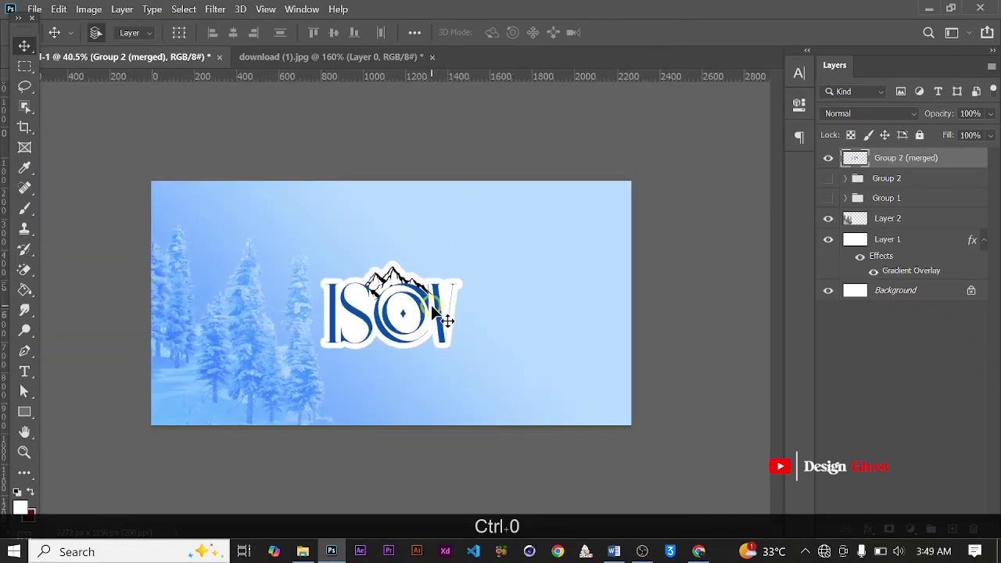
{"action": "key", "text": "Return"}
{"action": "key", "text": "ctrl+0"}
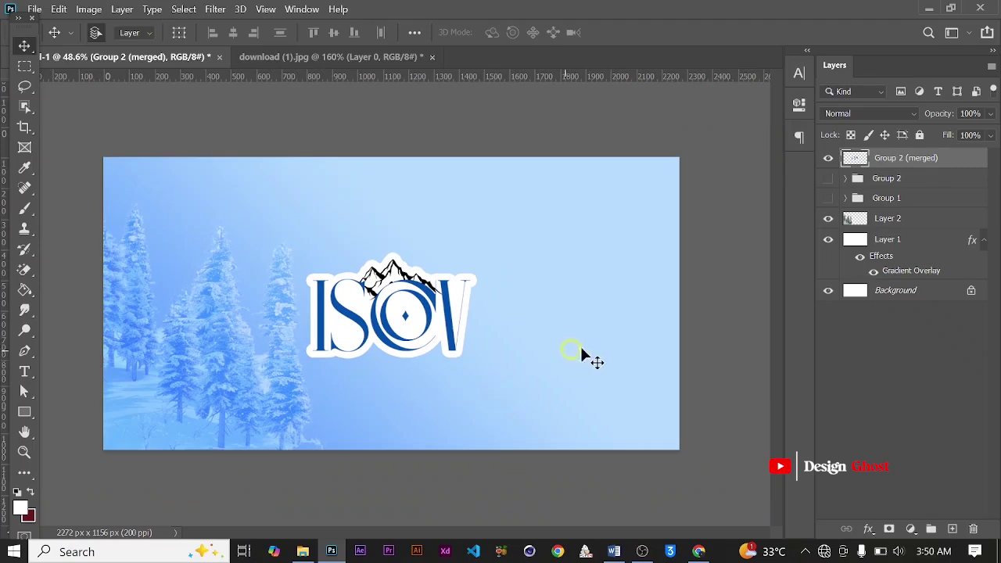
Step: Add a new layer above the trees layer and set the foreground colour to dark blue #002753
{"action": "left_click", "coordinate": [903, 218]}
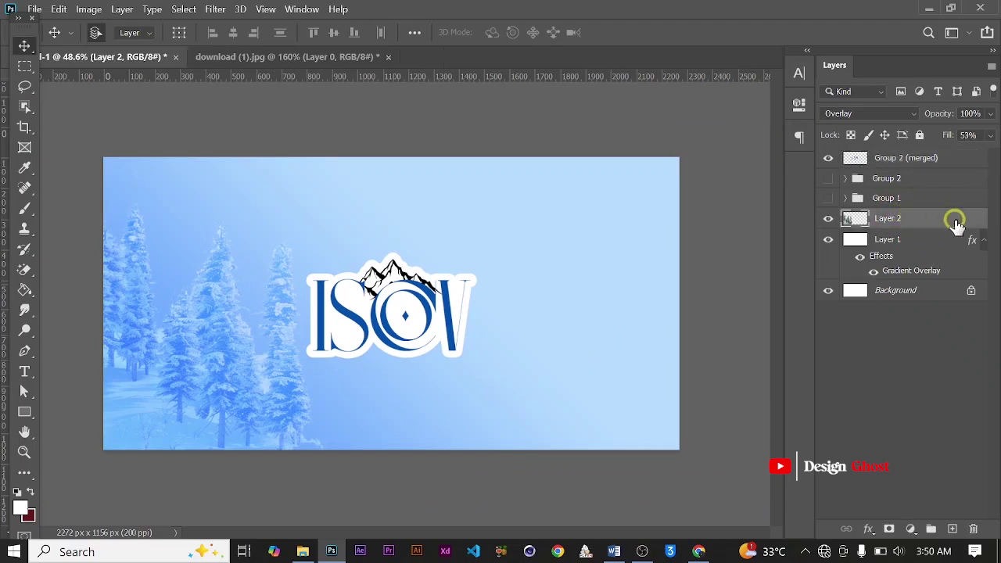
{"action": "left_click", "coordinate": [949, 528]}
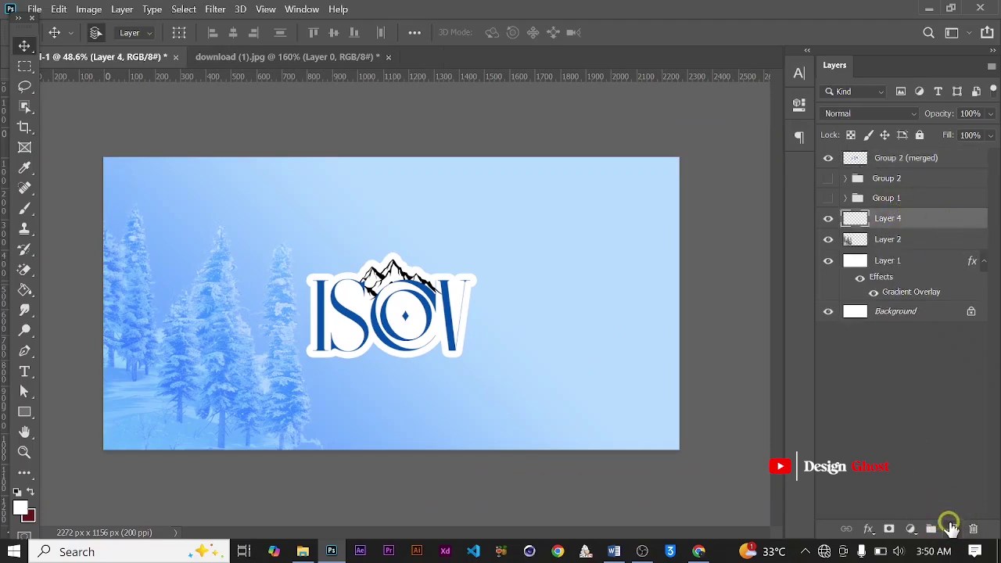
{"action": "left_click", "coordinate": [20, 504]}
{"action": "left_click", "coordinate": [334, 305]}
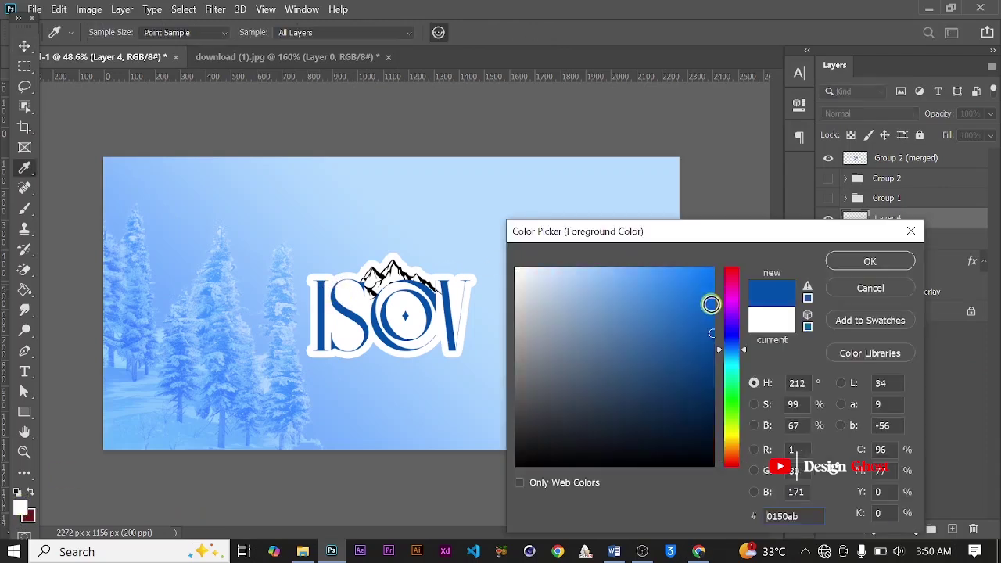
{"action": "left_click_drag", "start_coordinate": [711, 304], "coordinate": [719, 393]}
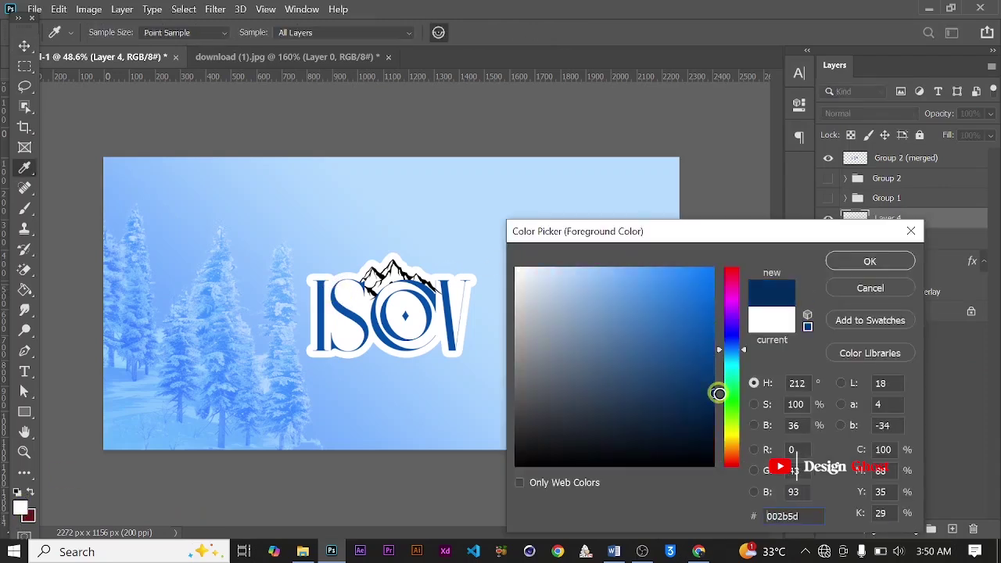
{"action": "left_click", "coordinate": [834, 270]}
Step: Paint a dark blue shade across the label's lower edge with a soft brush enlarged to about 2100 px
{"action": "key", "text": "b"}
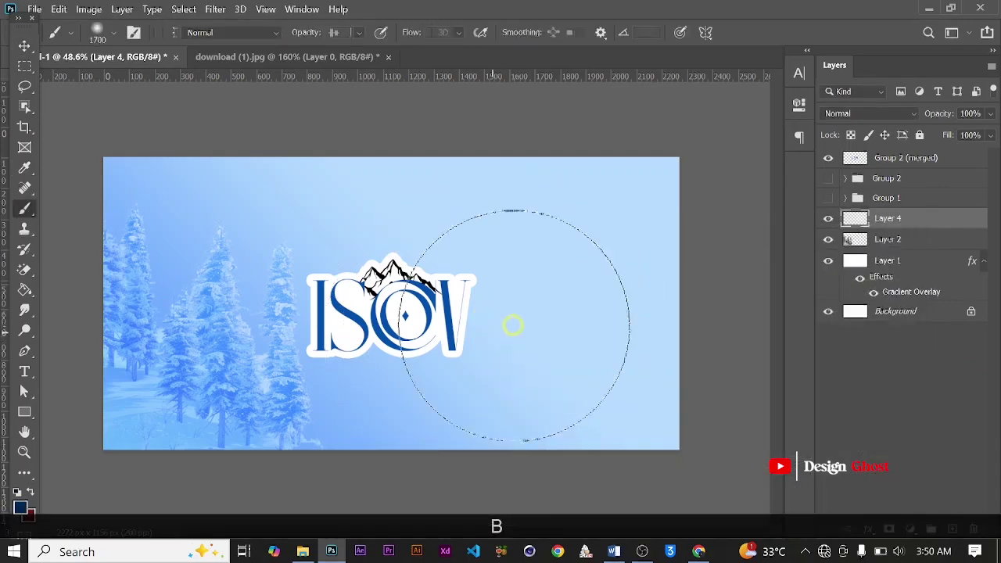
{"action": "scroll", "coordinate": [513, 325], "scroll_direction": "down", "scroll_amount": 3}
{"action": "key", "text": "bracketright"}
{"action": "key", "text": "bracketright"}
{"action": "key", "text": "bracketright"}
{"action": "key", "text": "bracketright"}
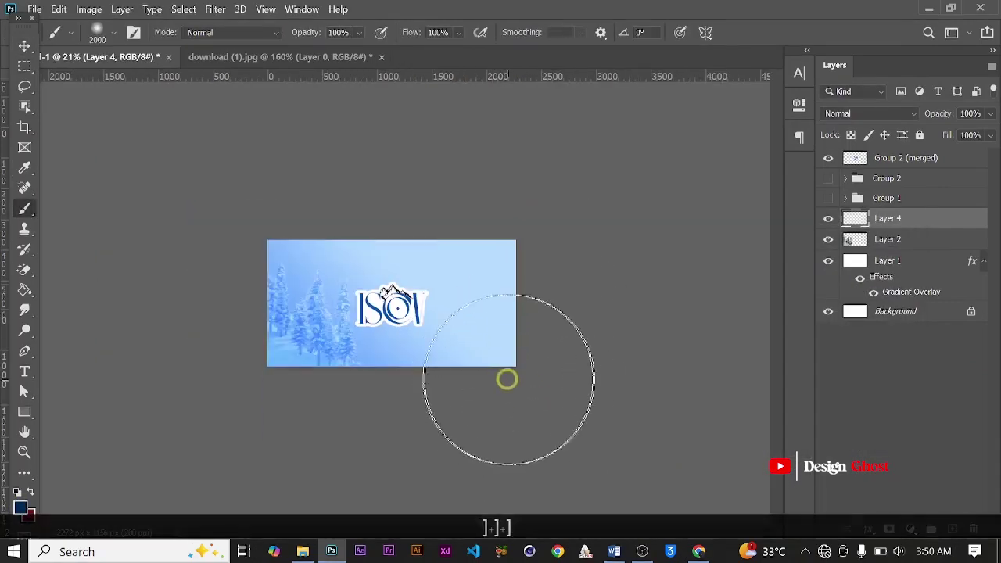
{"action": "mouse_move", "coordinate": [535, 383]}
{"action": "left_mouse_down"}
{"action": "mouse_move", "coordinate": [69, 372]}
{"action": "mouse_move", "coordinate": [57, 355]}
{"action": "left_mouse_up"}
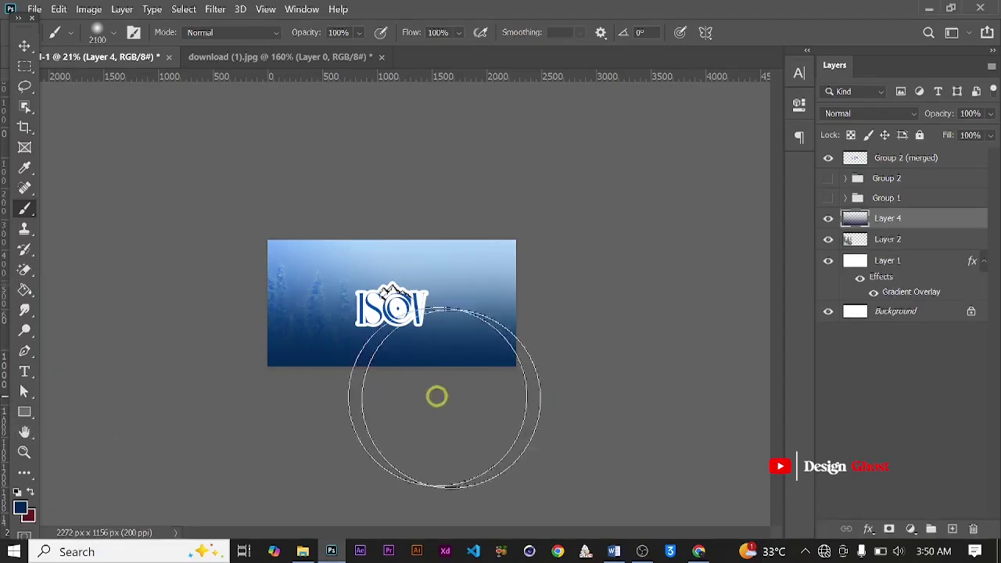
Step: Move the dark blue shading layer down and stretch its upper edge back to the canvas top
{"action": "left_click", "coordinate": [33, 47]}
{"action": "scroll", "coordinate": [451, 265], "scroll_direction": "up", "scroll_amount": 4}
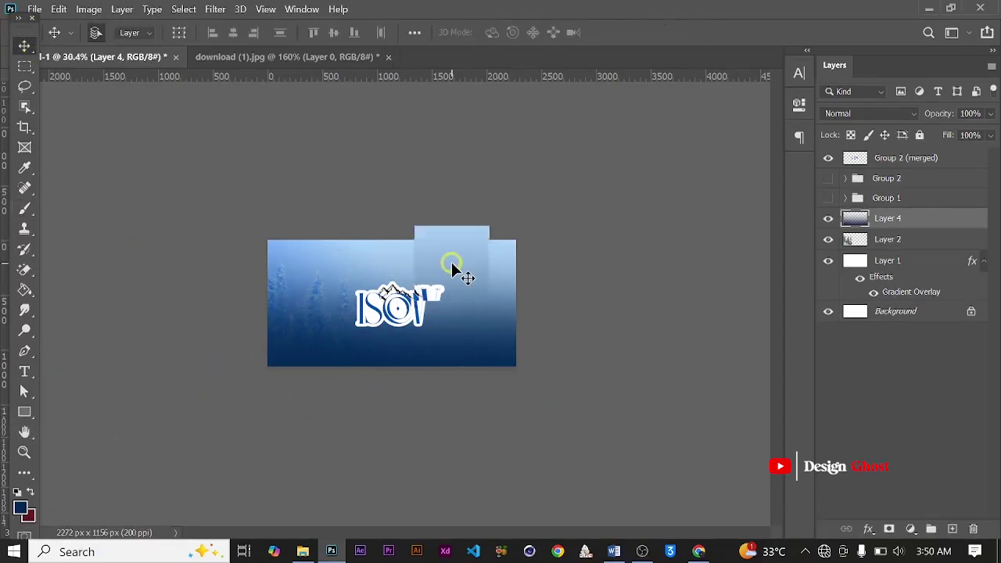
{"action": "key", "text": "ctrl+0"}
{"action": "scroll", "coordinate": [600, 353], "scroll_direction": "down", "scroll_amount": 3}
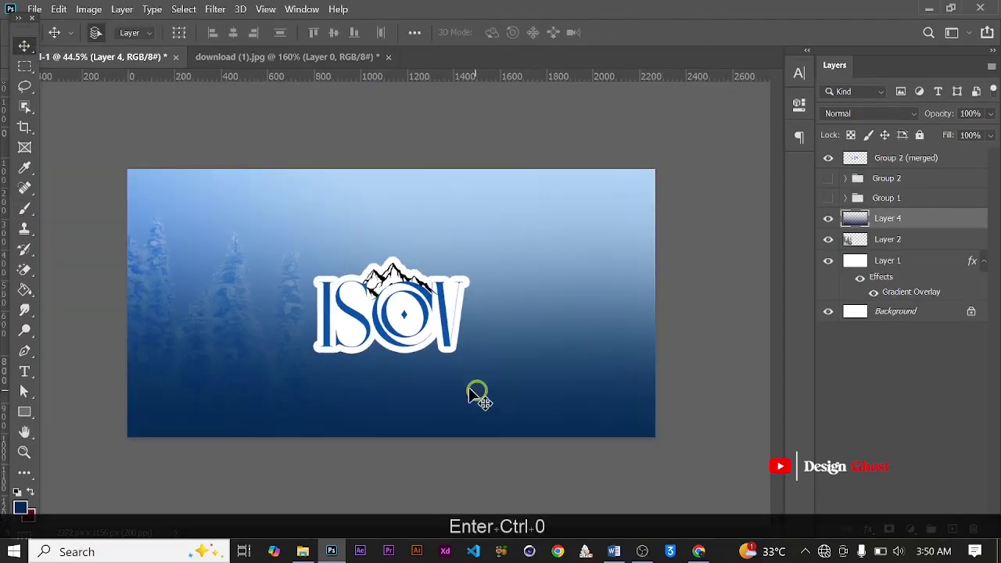
{"action": "key", "text": "ctrl+t"}
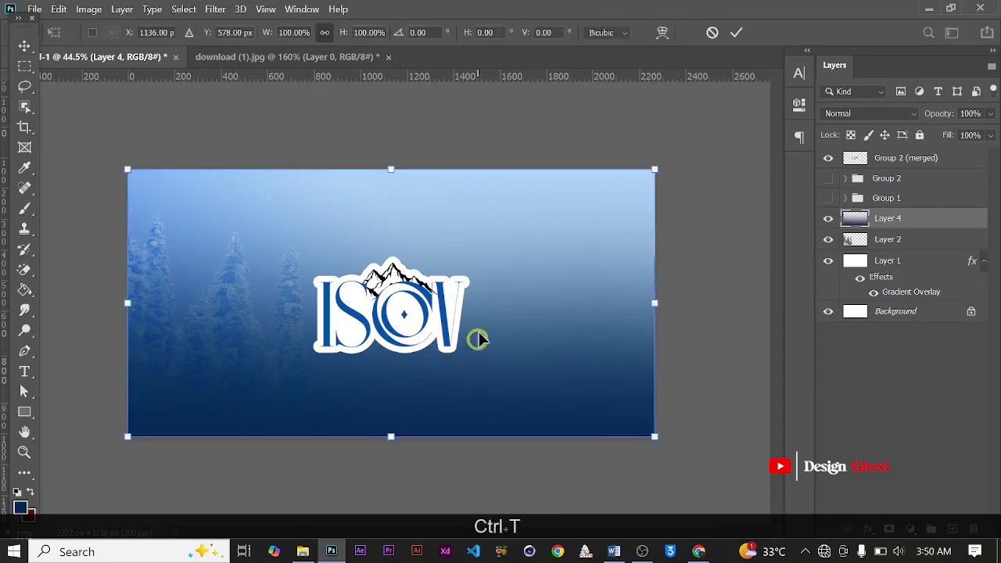
{"action": "left_click_drag", "start_coordinate": [506, 311], "coordinate": [505, 343]}
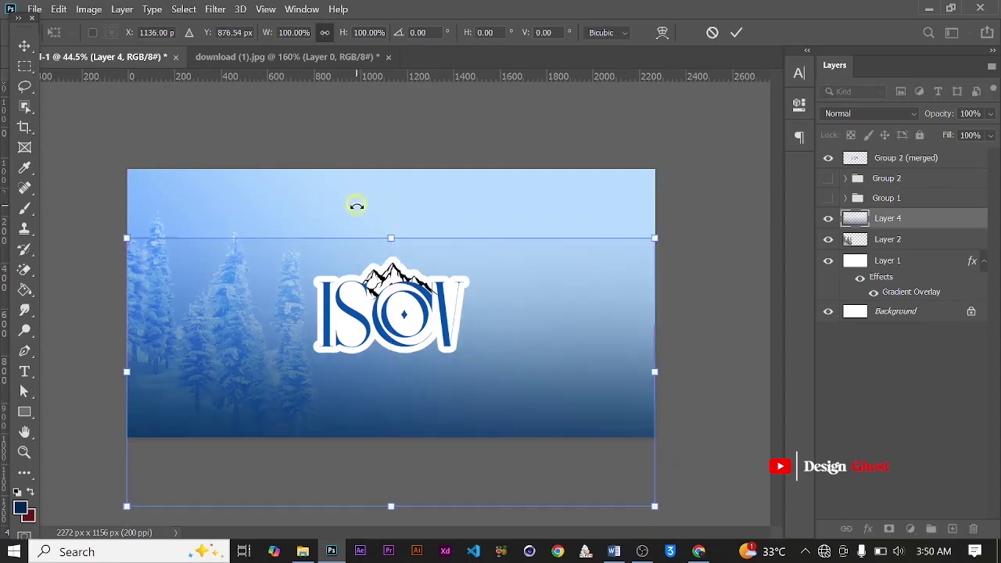
{"action": "key", "text": "shift"}
{"action": "left_click_drag", "start_coordinate": [391, 236], "coordinate": [394, 168]}
{"action": "key", "text": "ctrl+0"}
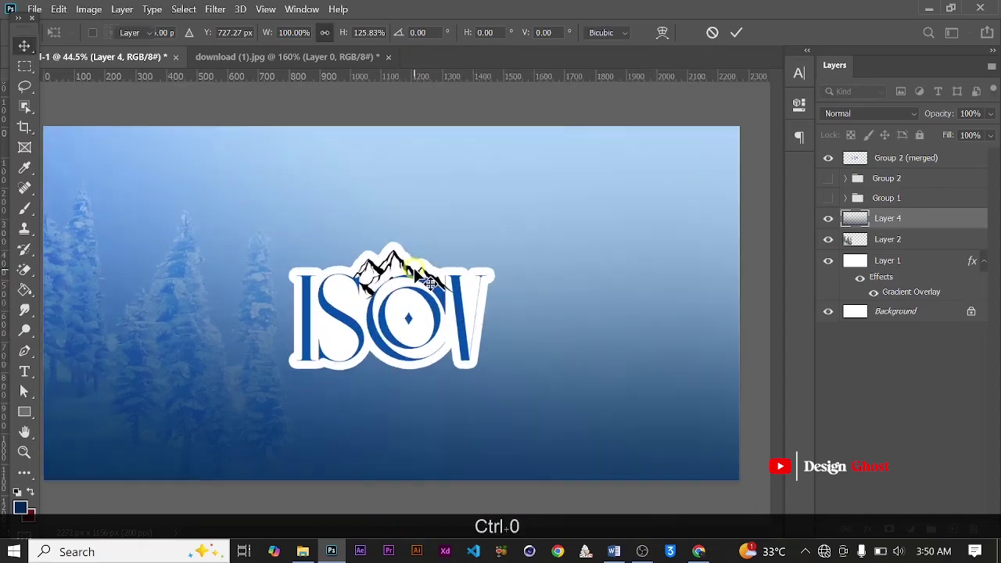
{"action": "key", "text": "Return"}
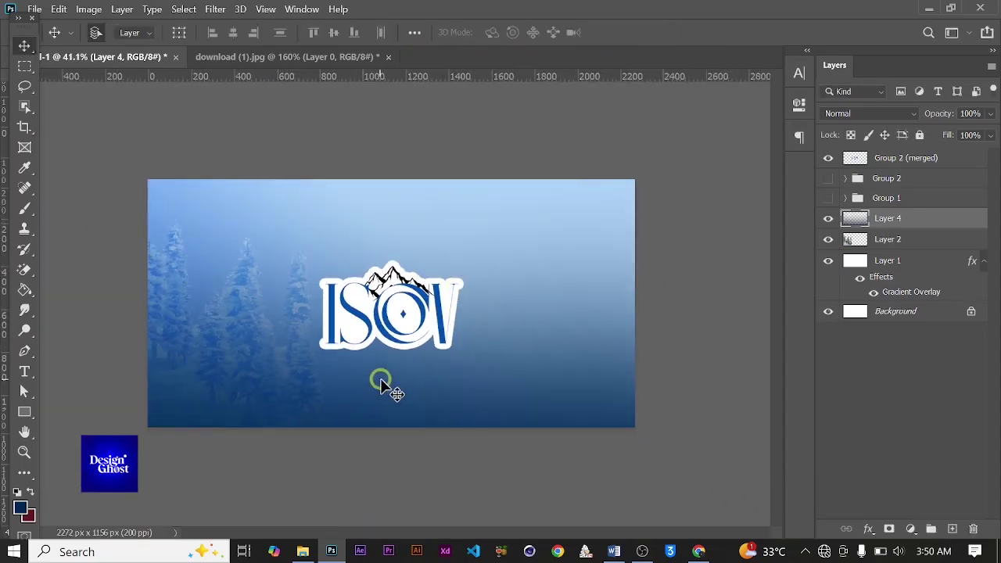
Step: Compress the shading layer from its lower edge to about 86% height, bringing its darkest part up within the canvas
{"action": "key", "text": "ctrl+t"}
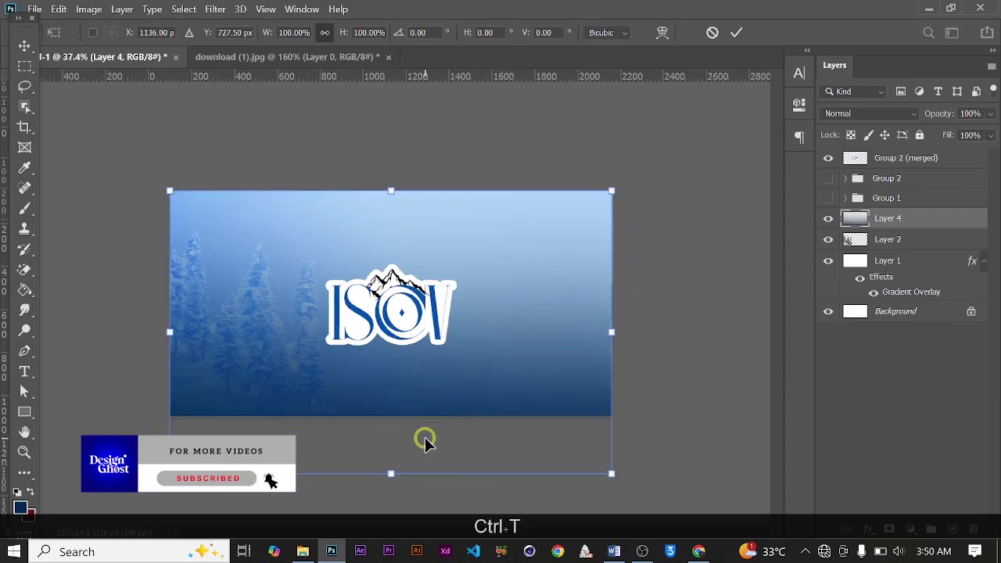
{"action": "left_click_drag", "start_coordinate": [386, 458], "coordinate": [389, 420]}
{"action": "key", "text": "Return"}
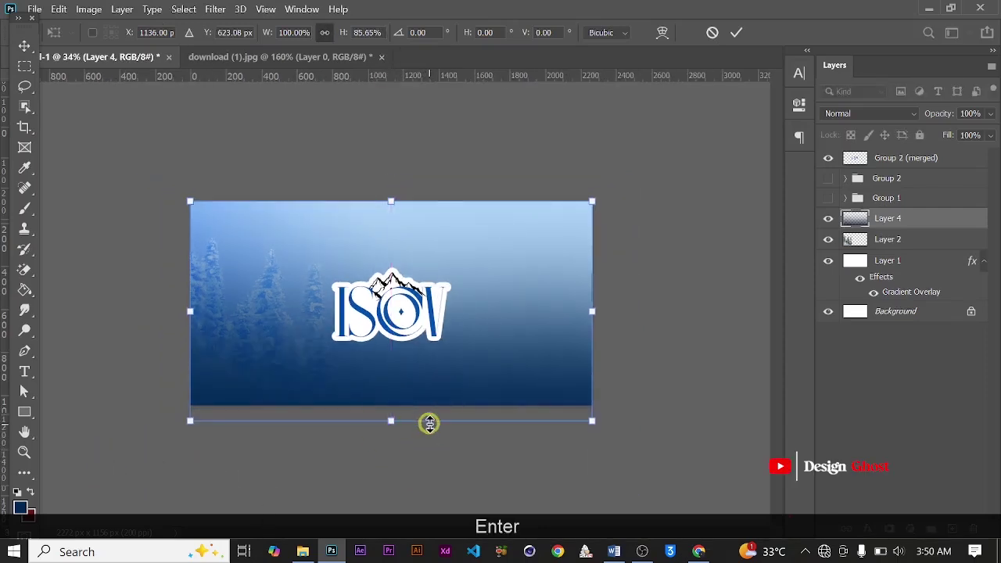
{"action": "key", "text": "ctrl+0"}
{"action": "scroll", "coordinate": [458, 357], "scroll_direction": "down", "scroll_amount": 2}
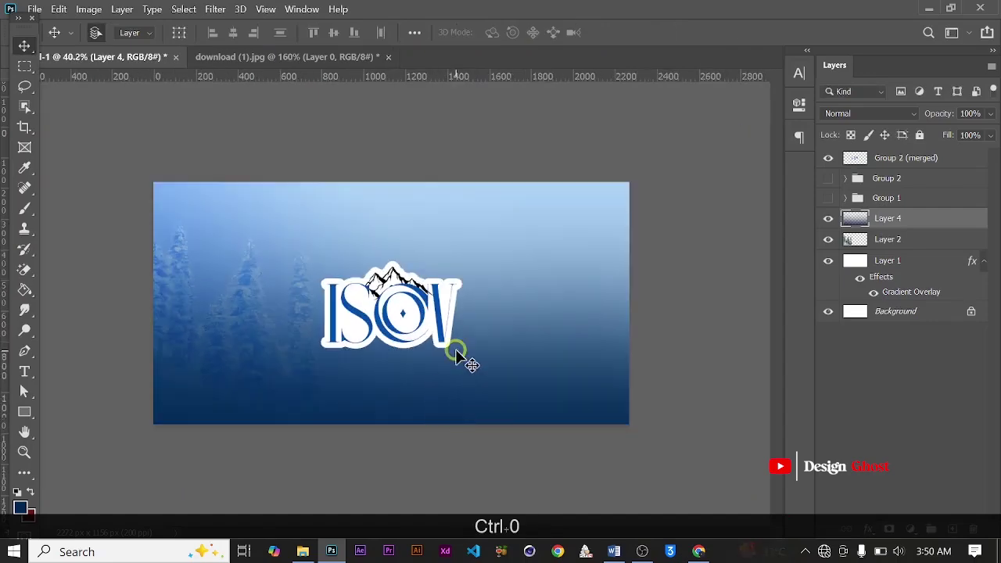
{"action": "scroll", "coordinate": [462, 357], "scroll_direction": "up", "scroll_amount": 3}
{"action": "key", "text": "Return"}
{"action": "key", "text": "ctrl"}
{"action": "key", "text": "ctrl+0"}
{"action": "scroll", "coordinate": [464, 357], "scroll_direction": "down", "scroll_amount": 1}
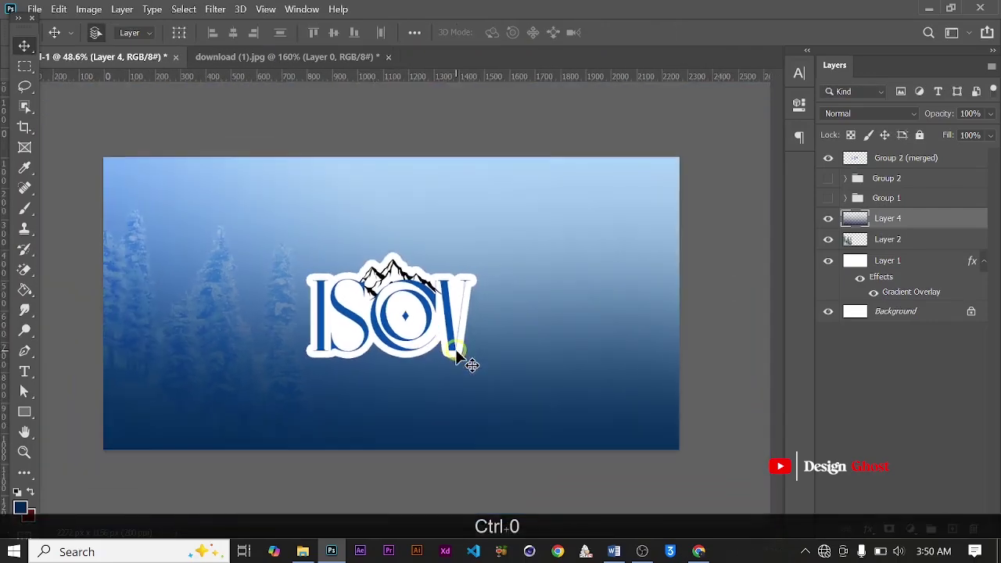
{"action": "key", "text": "ctrl+0"}
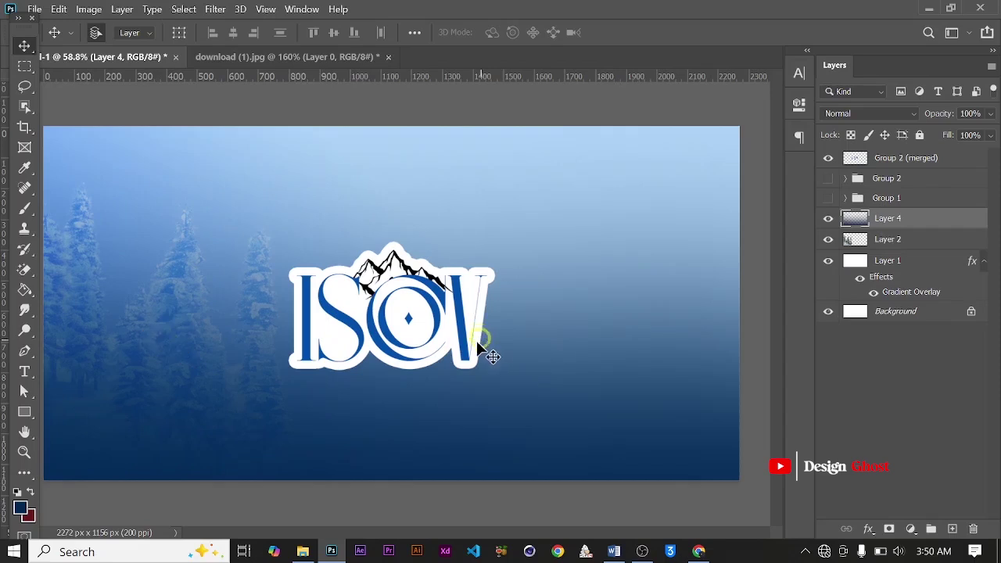
Step: Nudge the merged logo slightly upward on the label
{"action": "left_click", "coordinate": [415, 342]}
{"action": "key", "text": "Up"}
{"action": "key", "text": "Up"}
{"action": "key", "text": "Up"}
{"action": "key", "text": "Up"}
{"action": "key", "text": "Up"}
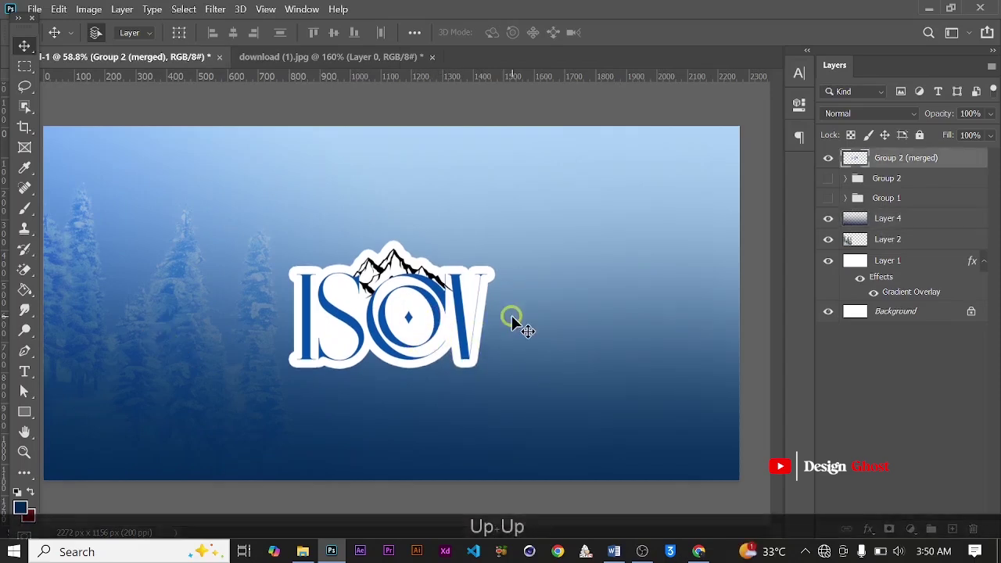
{"action": "key", "text": "Up"}
{"action": "key", "text": "Up"}
{"action": "key", "text": "Up"}
{"action": "key", "text": "Up"}
{"action": "key", "text": "Up"}
{"action": "key", "text": "Up"}
{"action": "key", "text": "Up"}
{"action": "key", "text": "Up"}
{"action": "key", "text": "Up"}
{"action": "key", "text": "Up"}
{"action": "key", "text": "Up"}
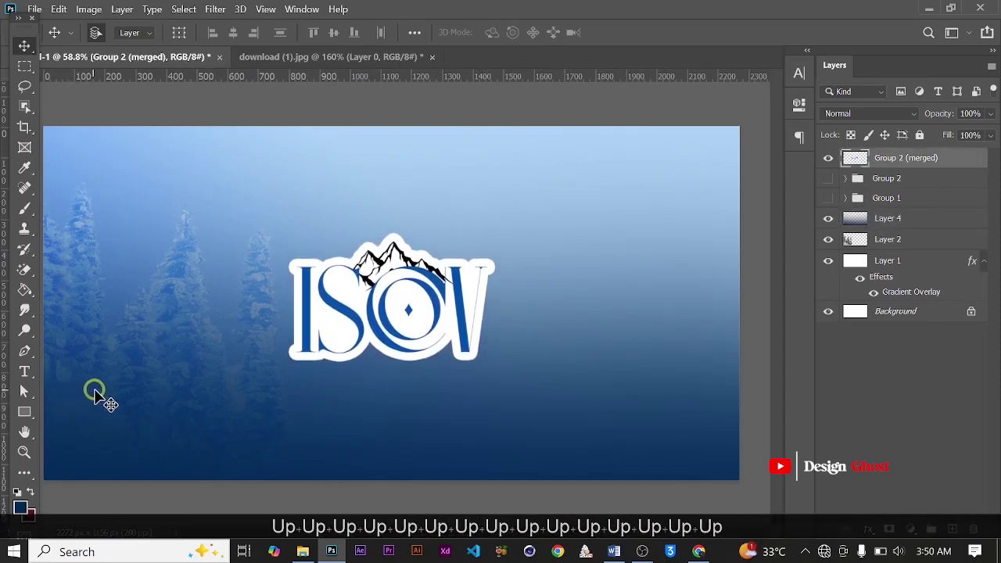
Step: Add the text "mineral water" below the logo
{"action": "left_click", "coordinate": [24, 371]}
{"action": "left_click", "coordinate": [299, 387]}
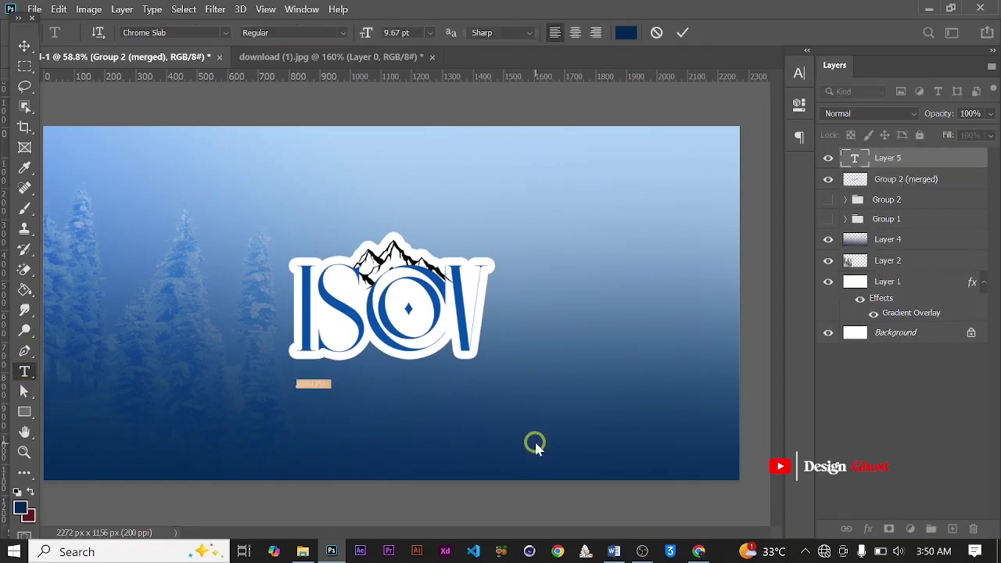
{"action": "key", "text": "BackSpace"}
{"action": "type", "text": "NERAL"}
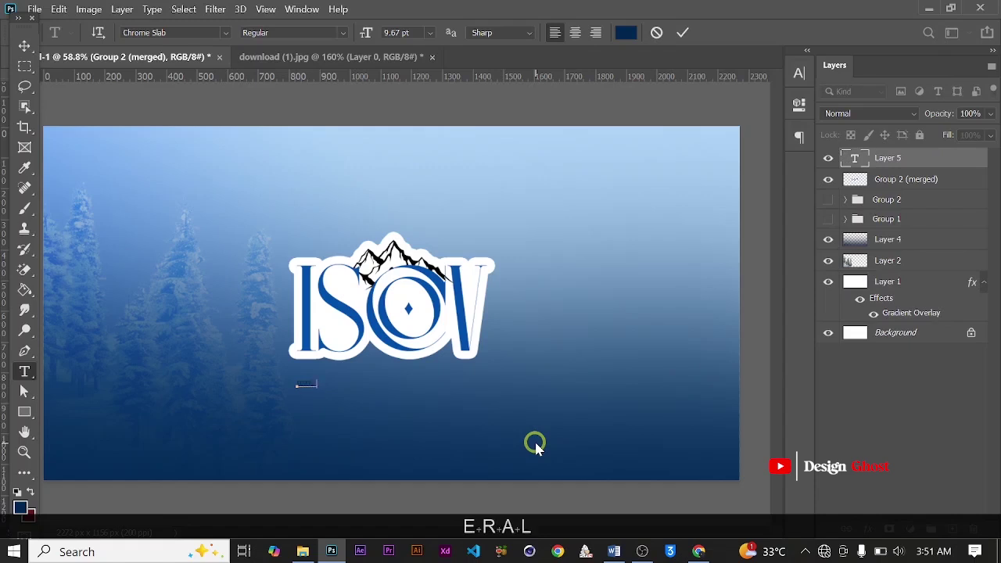
{"action": "type", "text": " WA"}
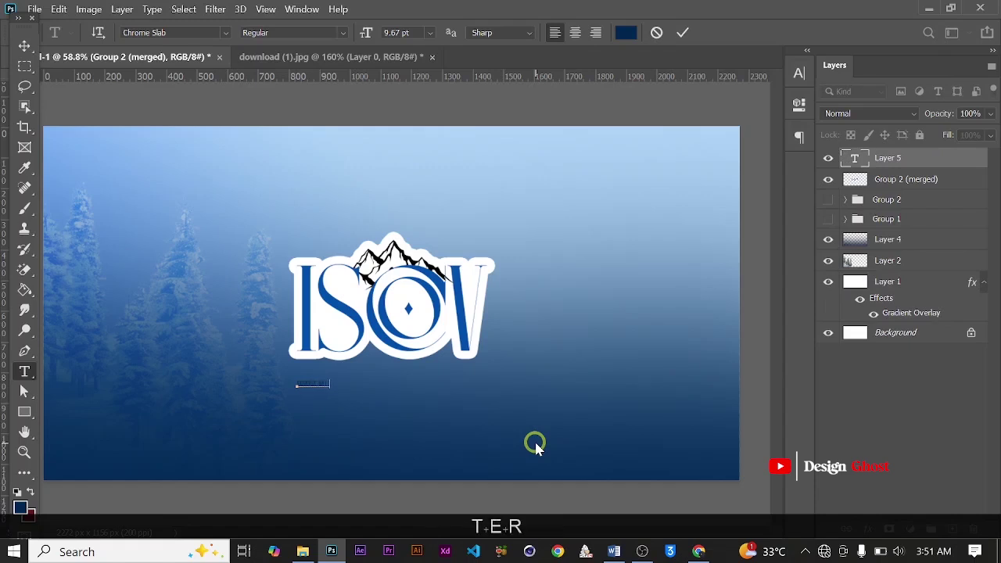
{"action": "left_click", "coordinate": [683, 34]}
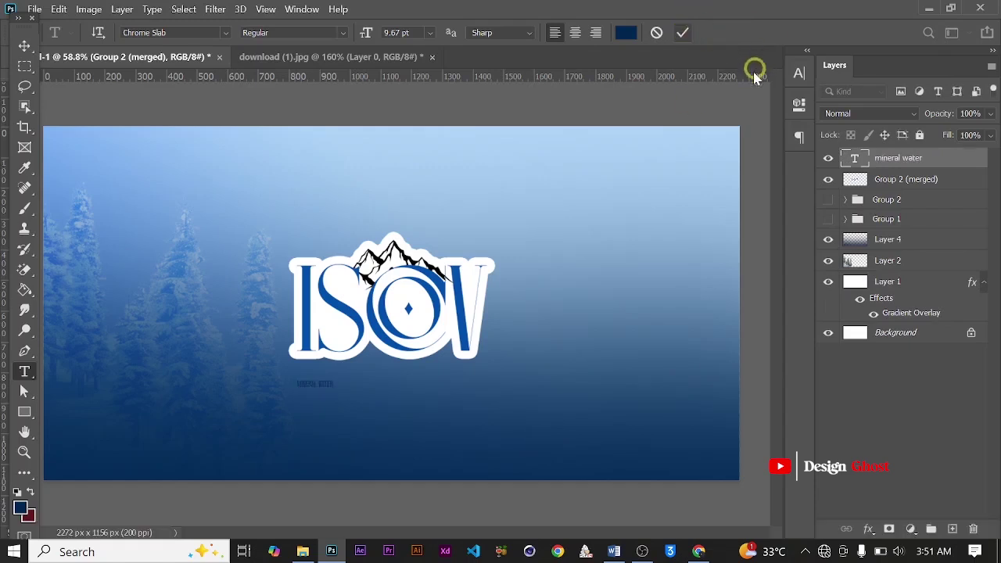
Step: Change the "mineral water" text colour to white, sampled from the logo's backing
{"action": "left_click", "coordinate": [806, 75]}
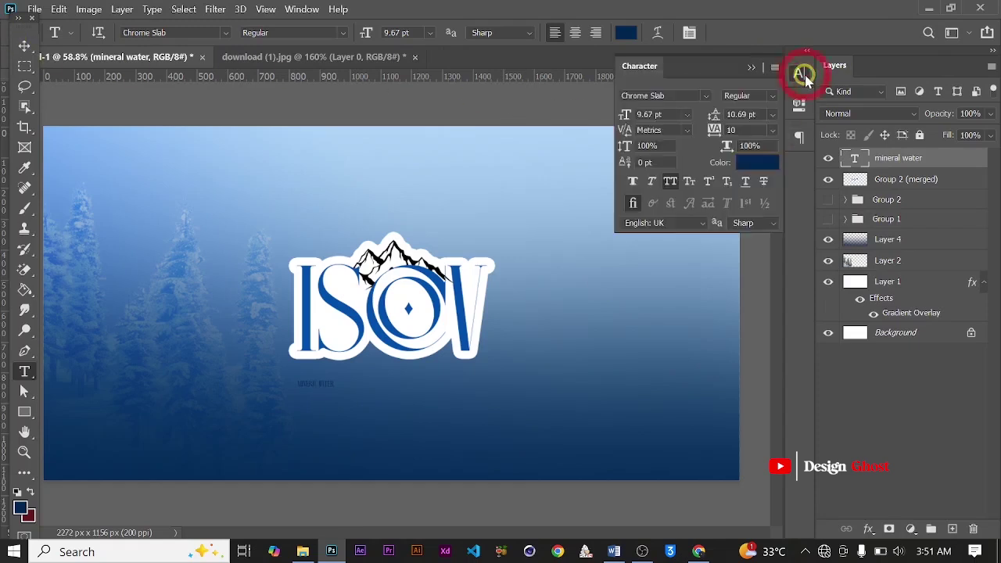
{"action": "left_click", "coordinate": [757, 162]}
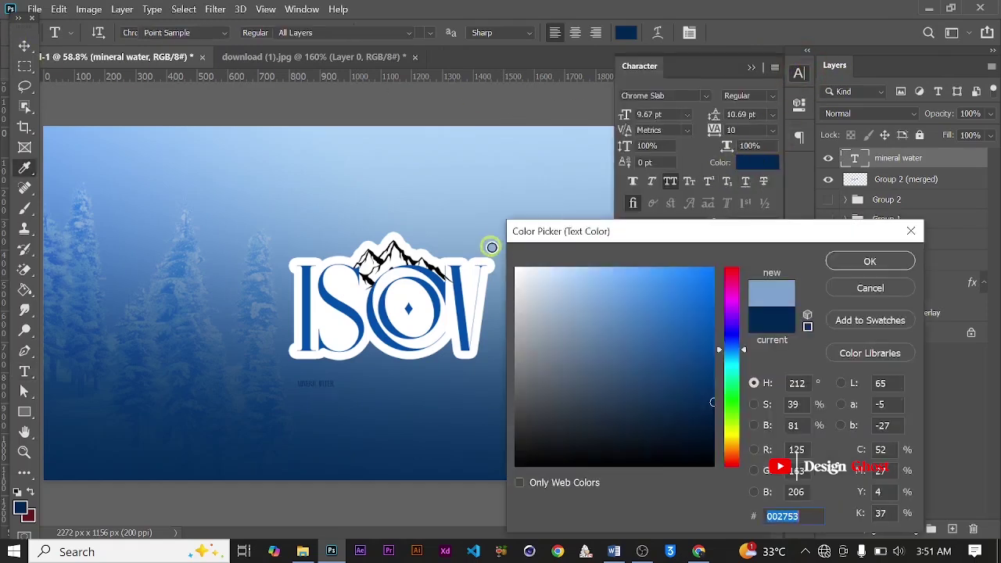
{"action": "left_click", "coordinate": [489, 247]}
{"action": "left_click", "coordinate": [870, 261]}
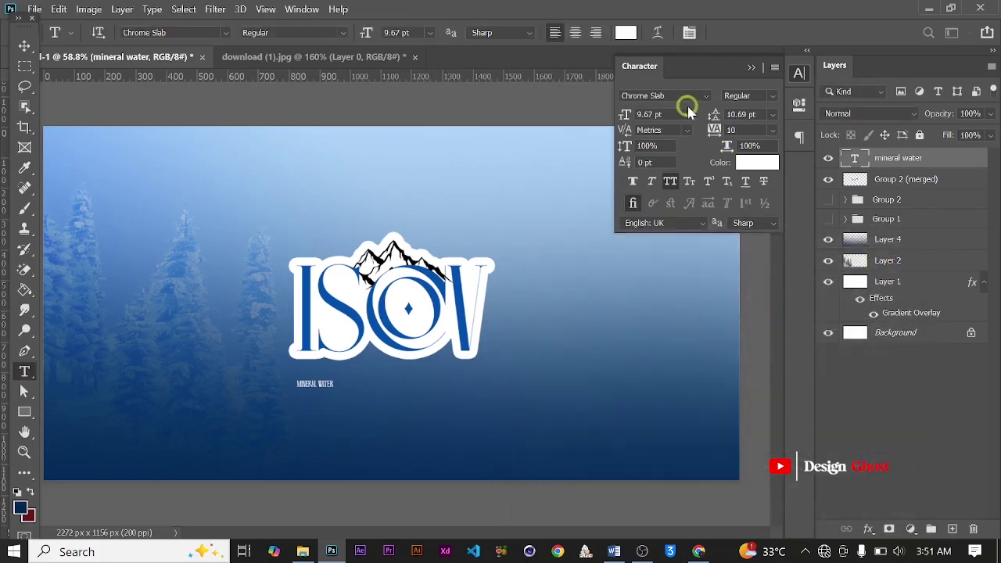
Step: Set the "mineral water" text in Montserrat Bold with faux bold applied
{"action": "type", "text": "mon"}
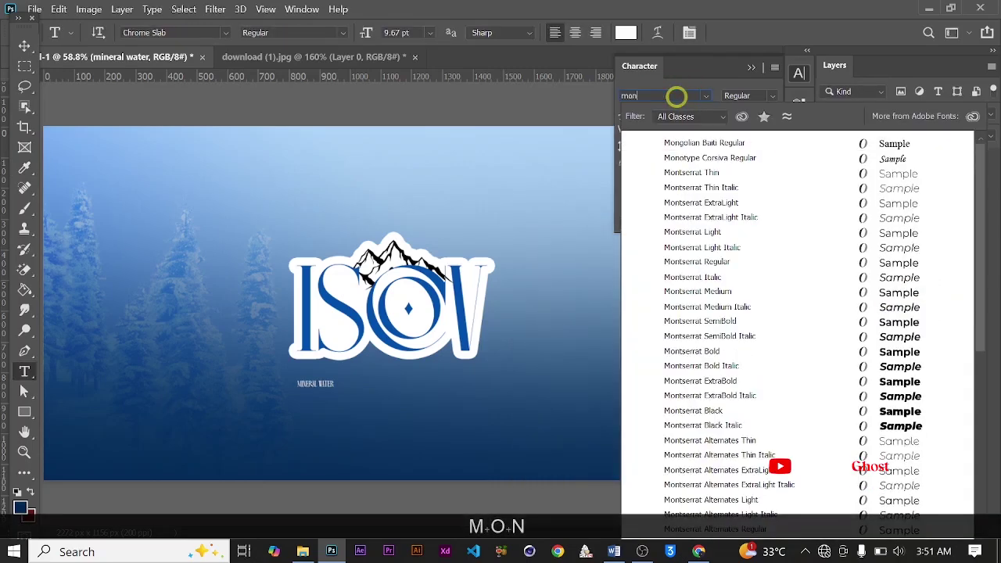
{"action": "left_click", "coordinate": [901, 352]}
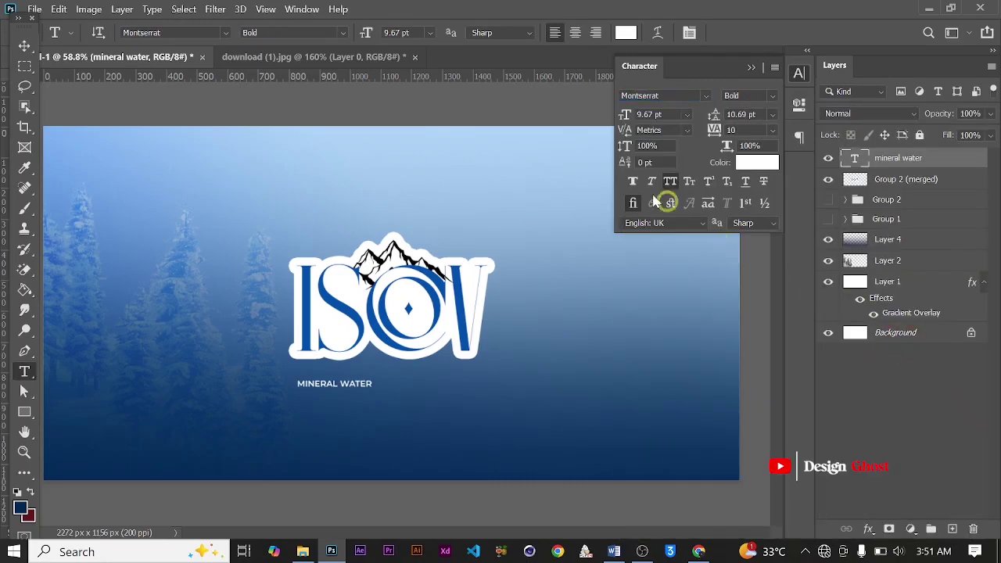
{"action": "left_click", "coordinate": [633, 182]}
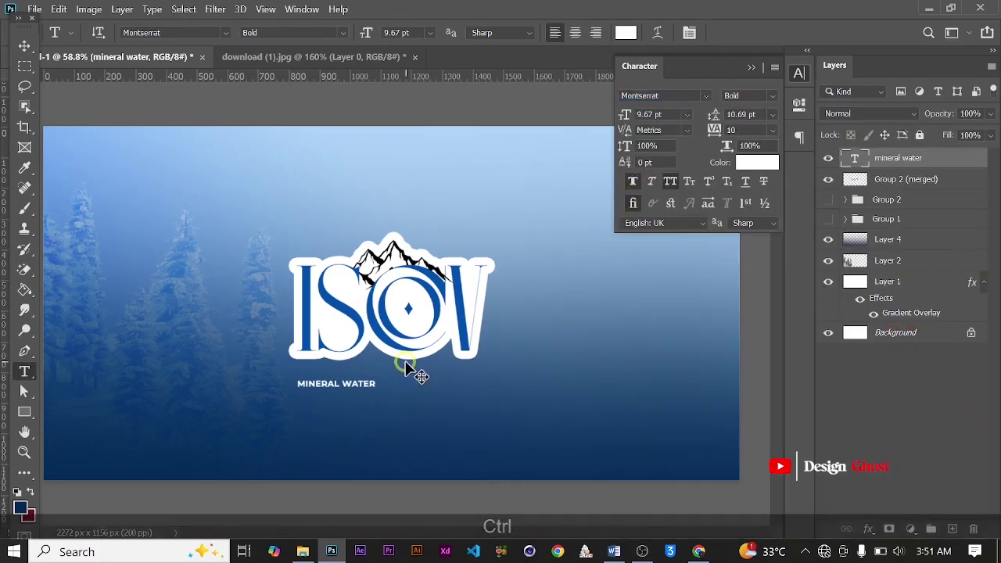
Step: Scale the "mineral water" text up to about 144% and widen its tracking to 510
{"action": "key", "text": "v"}
{"action": "key", "text": "ctrl+t"}
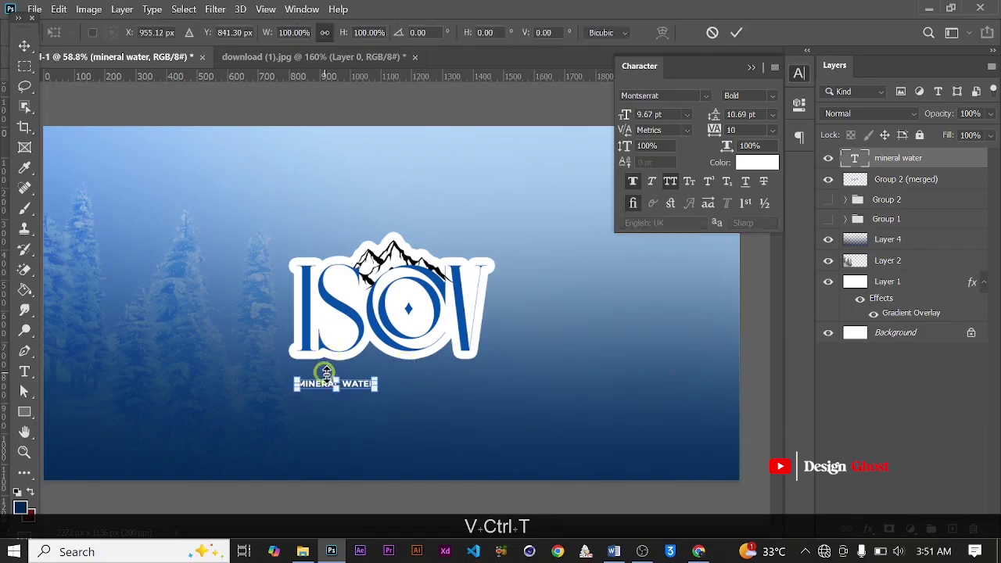
{"action": "scroll", "coordinate": [349, 375], "scroll_direction": "up", "scroll_amount": 1}
{"action": "left_click_drag", "start_coordinate": [393, 396], "coordinate": [432, 399]}
{"action": "key", "text": "Return"}
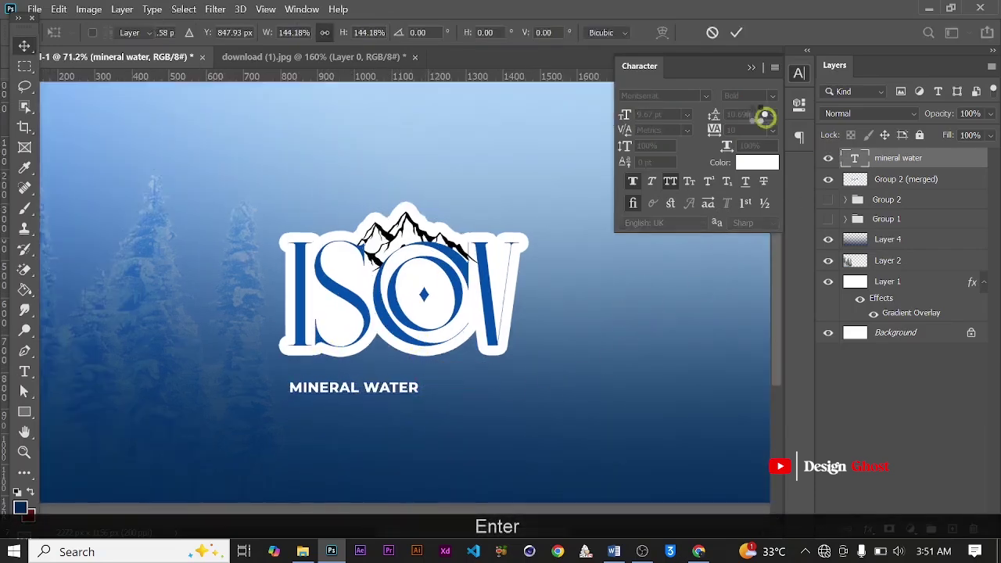
{"action": "left_click_drag", "start_coordinate": [716, 129], "coordinate": [735, 125]}
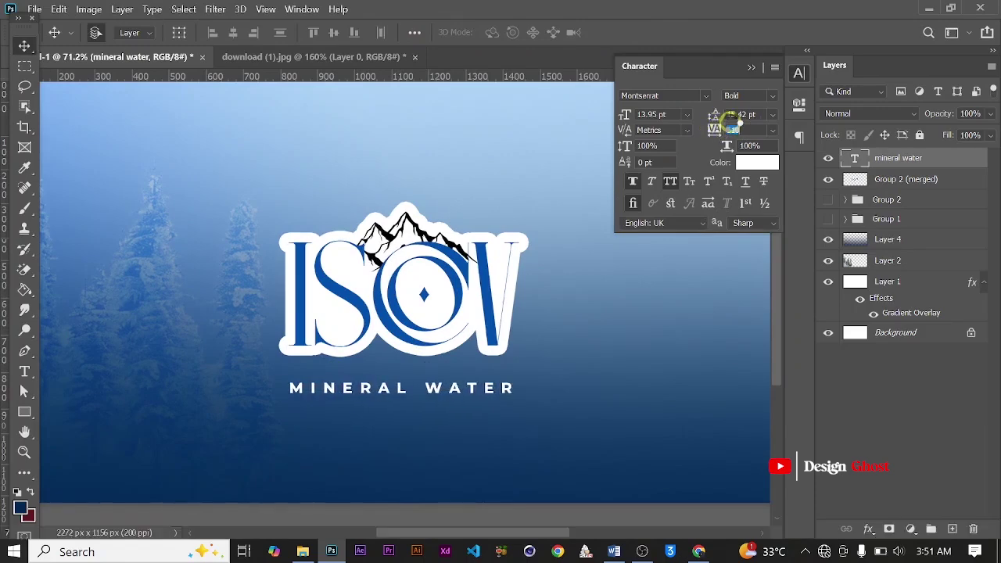
{"action": "key", "text": "Return"}
Step: Nudge the "mineral water" text slightly left and up so it sits closely beneath the logo
{"action": "key", "text": "Left"}
{"action": "key", "text": "Left"}
{"action": "key", "text": "Left"}
{"action": "key", "text": "Left"}
{"action": "key", "text": "Left"}
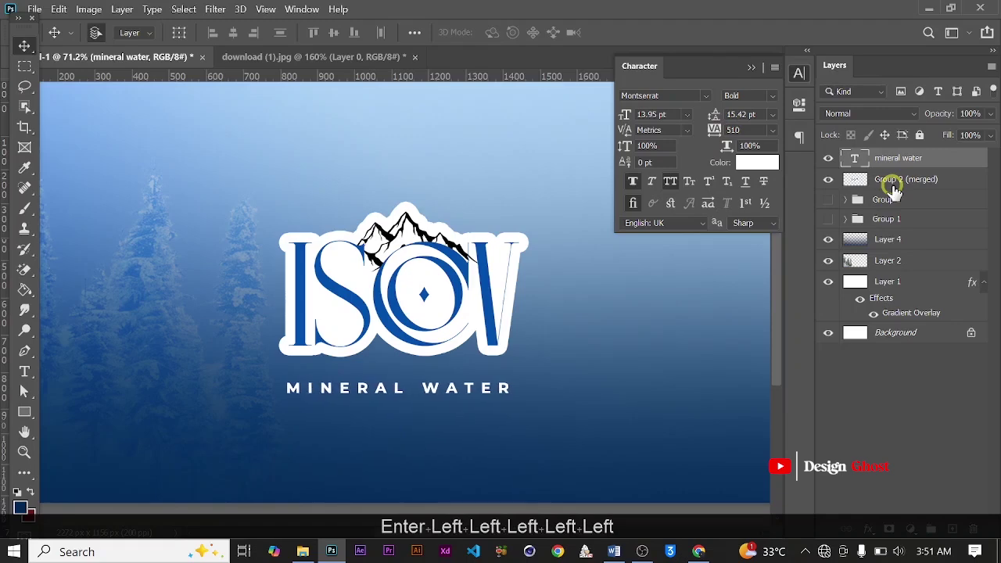
{"action": "key", "text": "Up"}
{"action": "key", "text": "Up"}
{"action": "key", "text": "Up"}
{"action": "key", "text": "Up"}
{"action": "key", "text": "Up"}
{"action": "key", "text": "Up"}
{"action": "key", "text": "Up"}
{"action": "key", "text": "Return"}
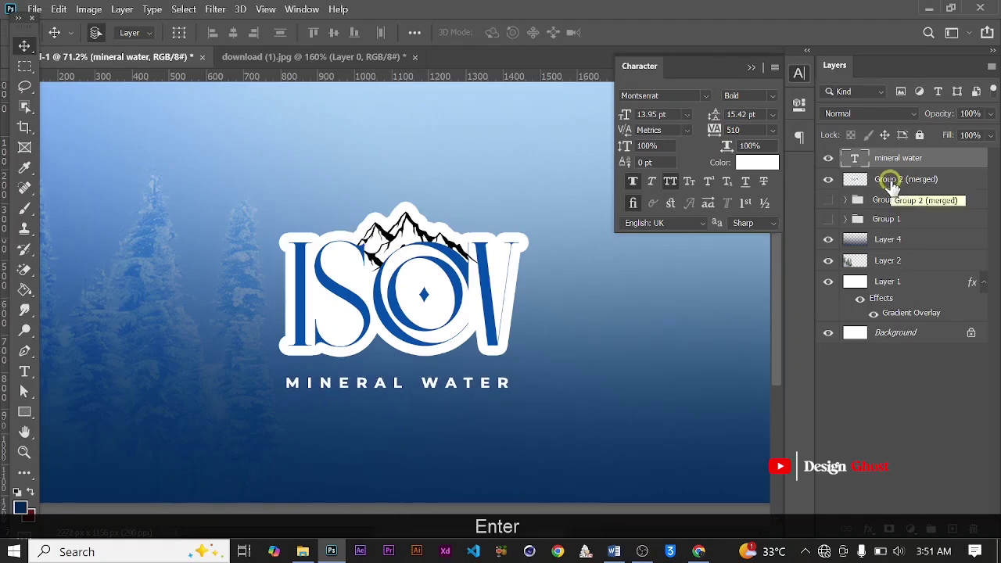
Step: Select the merged logo together with the "mineral water" text and nudge both slightly upward
{"action": "key", "text": "ctrl+0"}
{"action": "scroll", "coordinate": [703, 268], "scroll_direction": "down", "scroll_amount": 3}
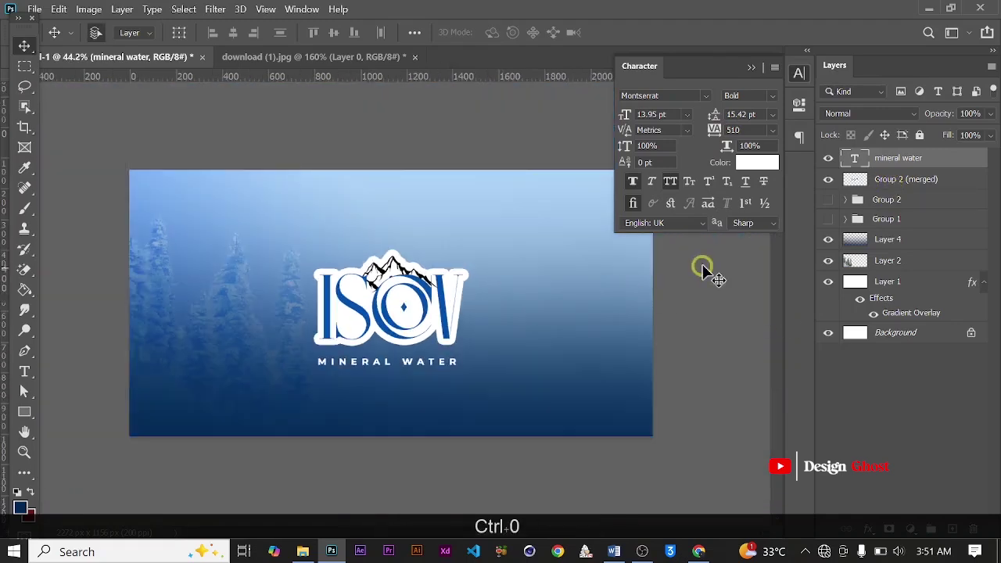
{"action": "left_click", "coordinate": [889, 186], "text": "ctrl"}
{"action": "key", "text": "Up"}
{"action": "key", "text": "Up"}
{"action": "key", "text": "Up"}
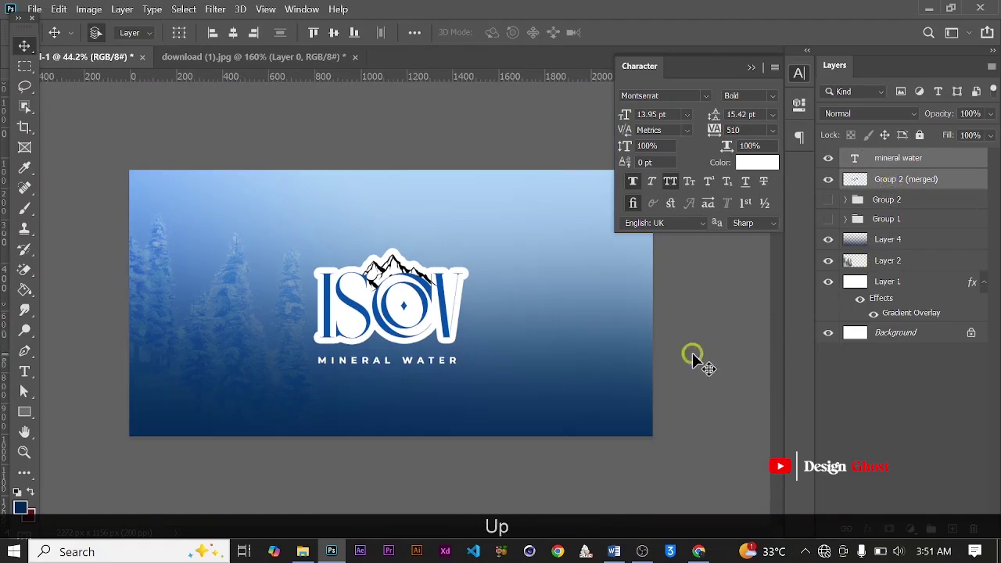
{"action": "key", "text": "Up"}
{"action": "key", "text": "ctrl+0"}
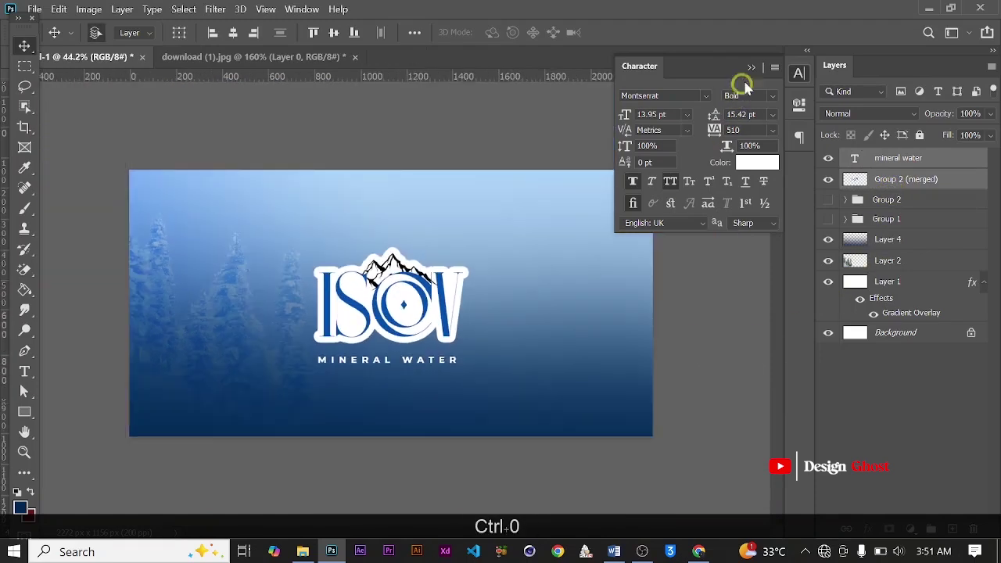
Step: Add a paragraph box of Lorem ipsum placeholder text below "mineral water", roughly as wide as the logo
{"action": "left_click", "coordinate": [751, 67]}
{"action": "scroll", "coordinate": [352, 426], "scroll_direction": "up", "scroll_amount": 3}
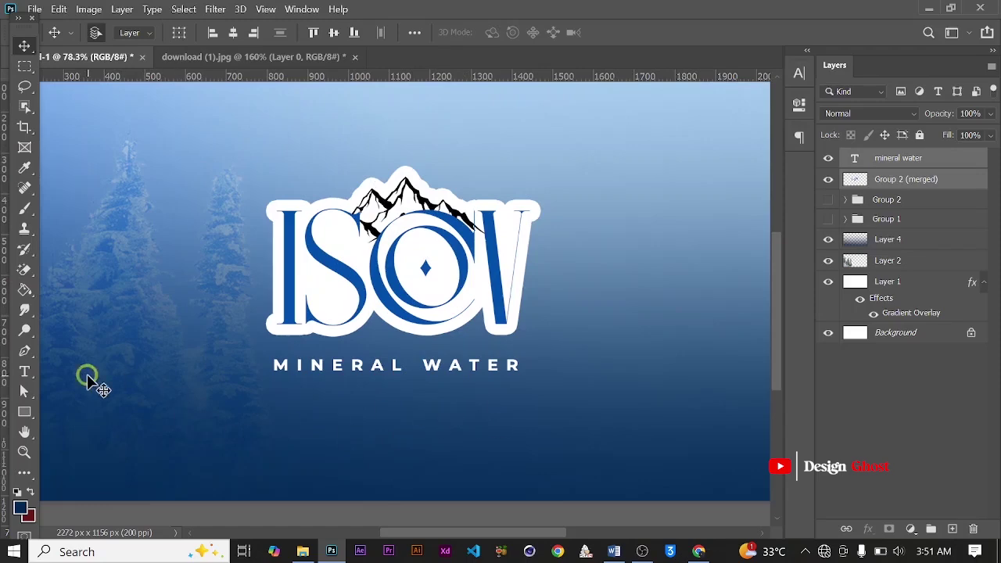
{"action": "left_click", "coordinate": [22, 372]}
{"action": "scroll", "coordinate": [328, 410], "scroll_direction": "down", "scroll_amount": 2}
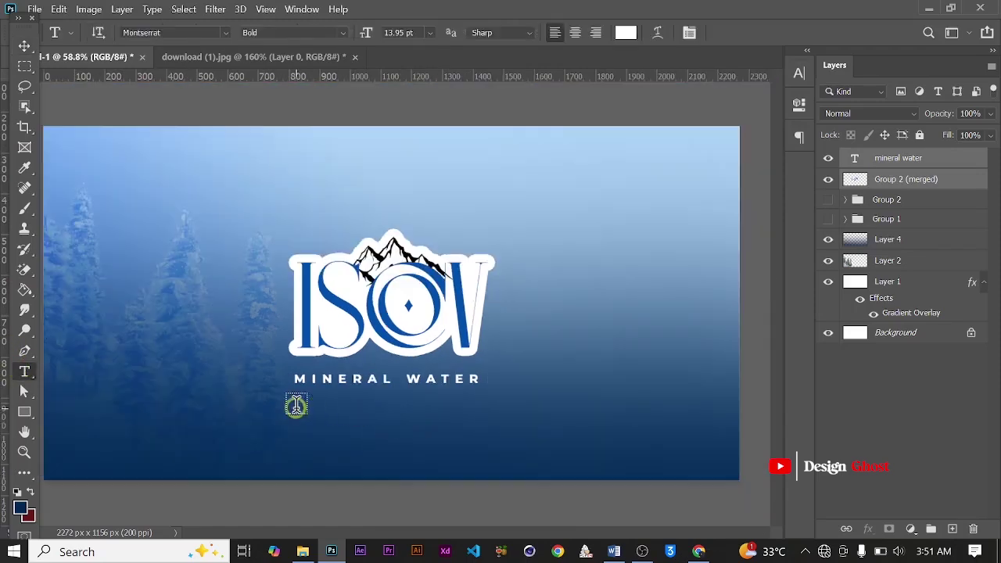
{"action": "left_click_drag", "start_coordinate": [293, 406], "coordinate": [507, 451]}
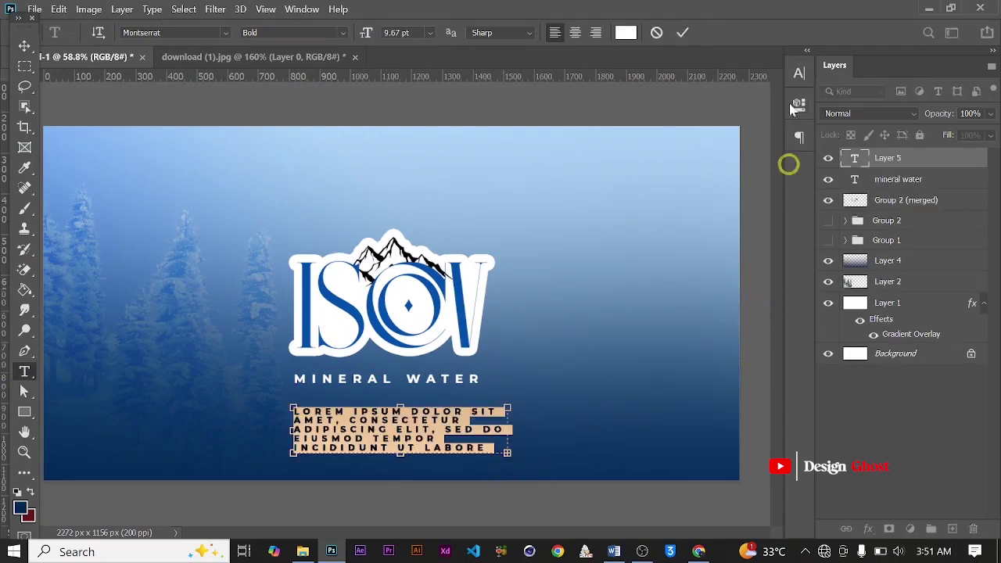
{"action": "left_click", "coordinate": [680, 33]}
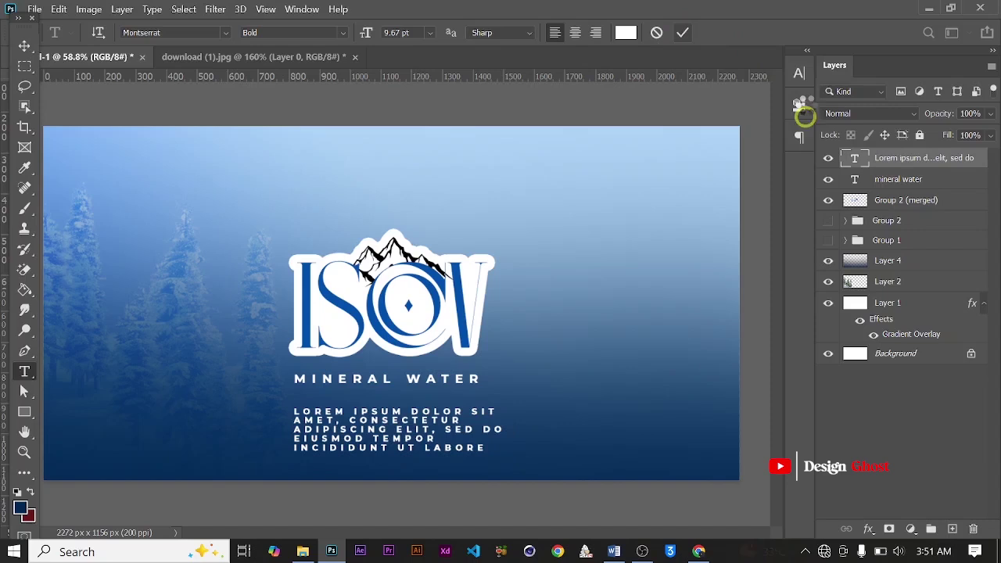
Step: Set the placeholder paragraph's font size to 7 pt and its tracking to 0
{"action": "left_click", "coordinate": [798, 75]}
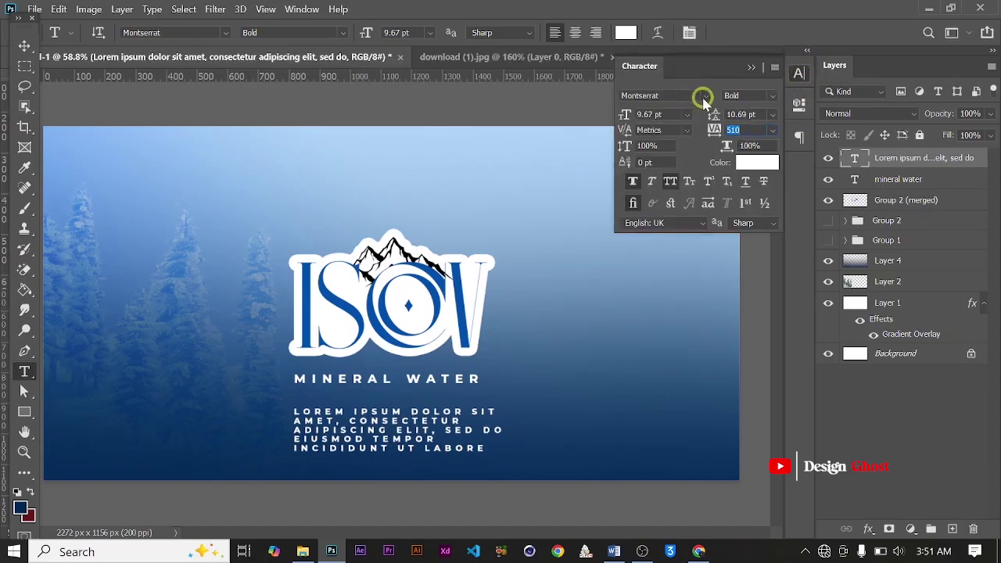
{"action": "left_click", "coordinate": [617, 115]}
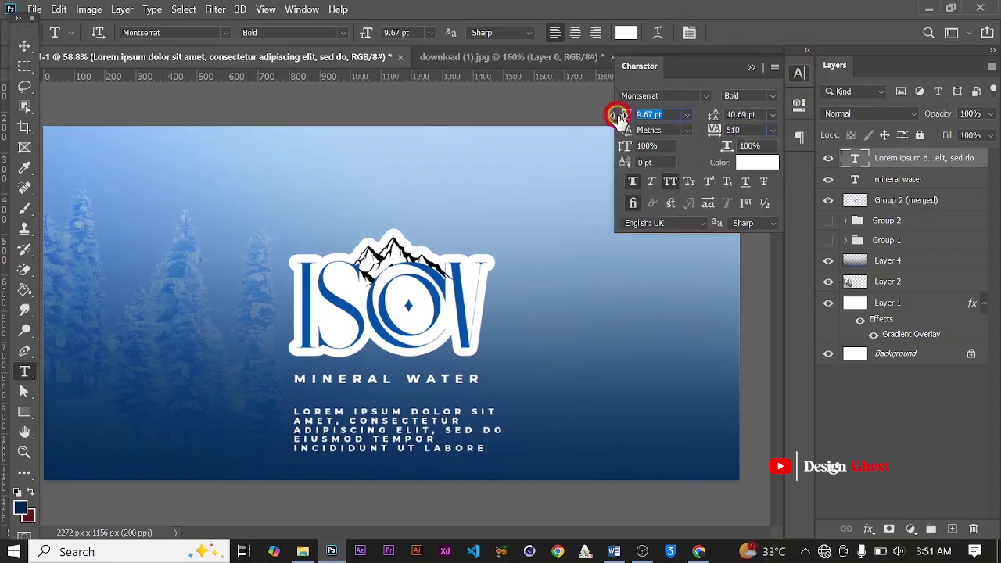
{"action": "type", "text": "7"}
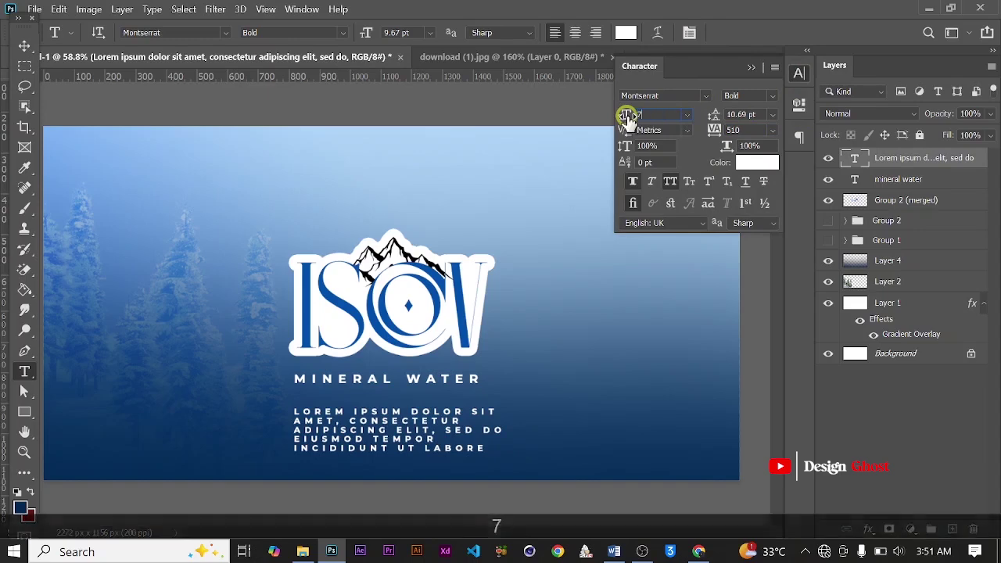
{"action": "key", "text": "Return"}
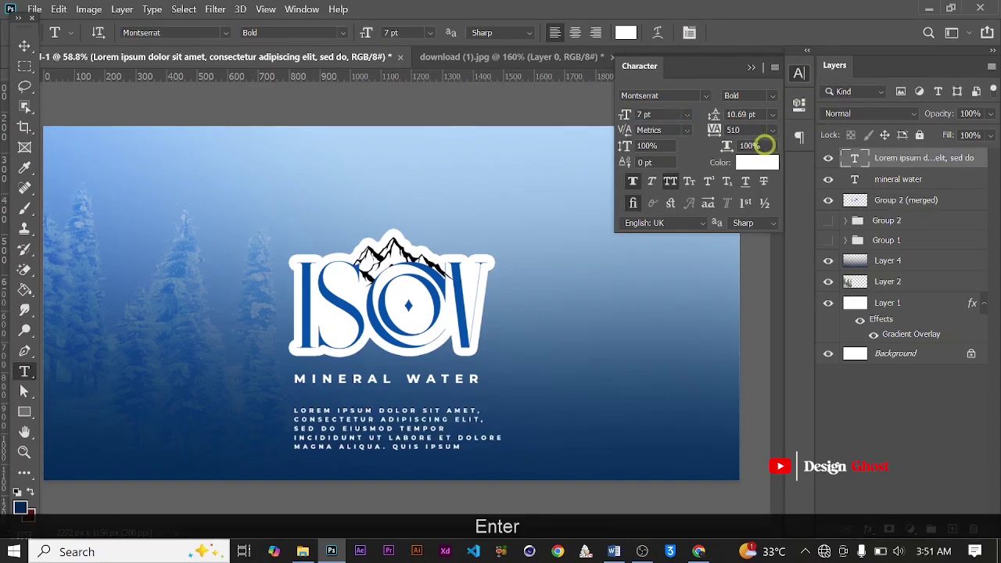
{"action": "left_click", "coordinate": [771, 129]}
{"action": "left_click", "coordinate": [771, 219]}
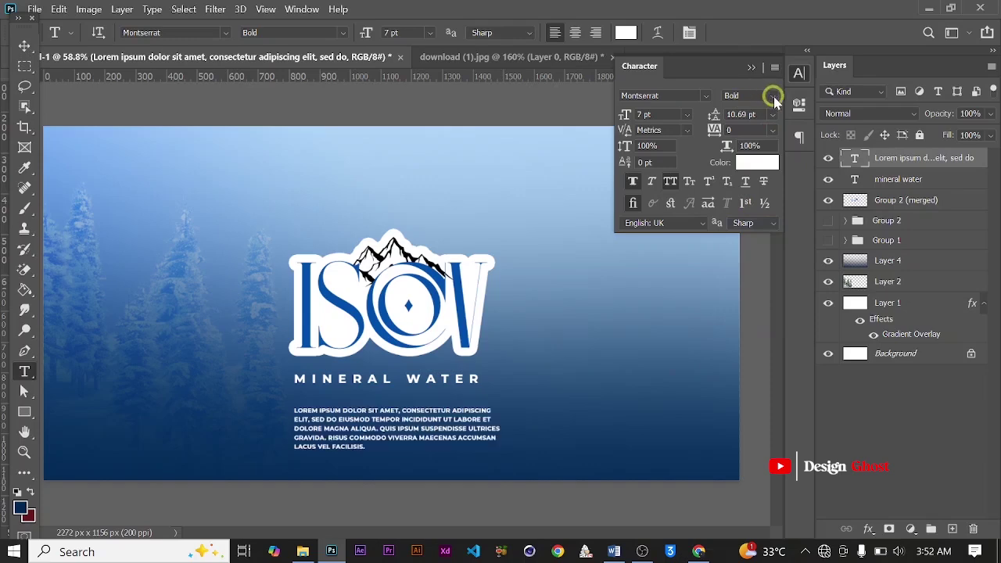
Step: Change the placeholder paragraph's font style to Regular and centre-align its lines
{"action": "left_click", "coordinate": [772, 95]}
{"action": "left_click", "coordinate": [792, 185]}
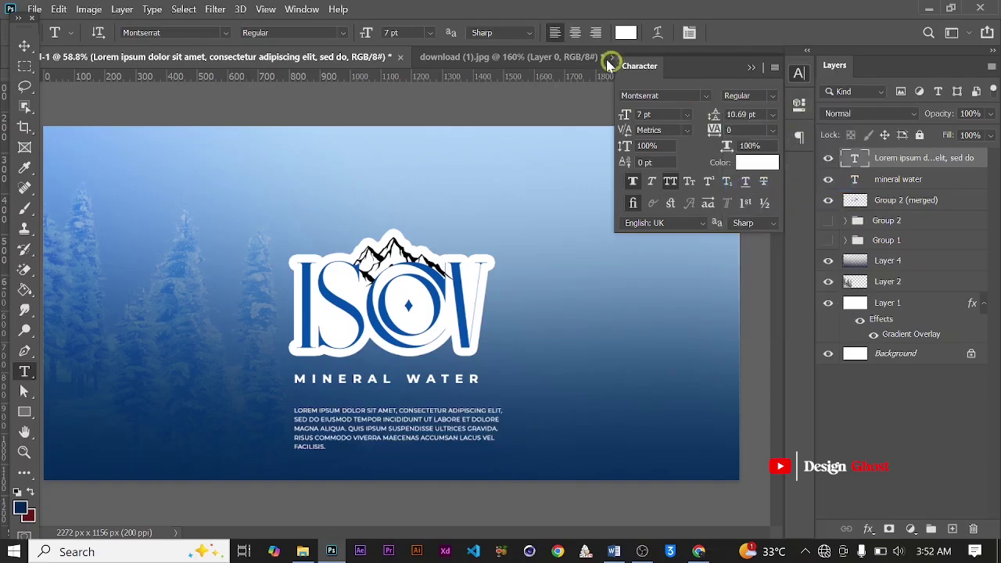
{"action": "left_click", "coordinate": [575, 32]}
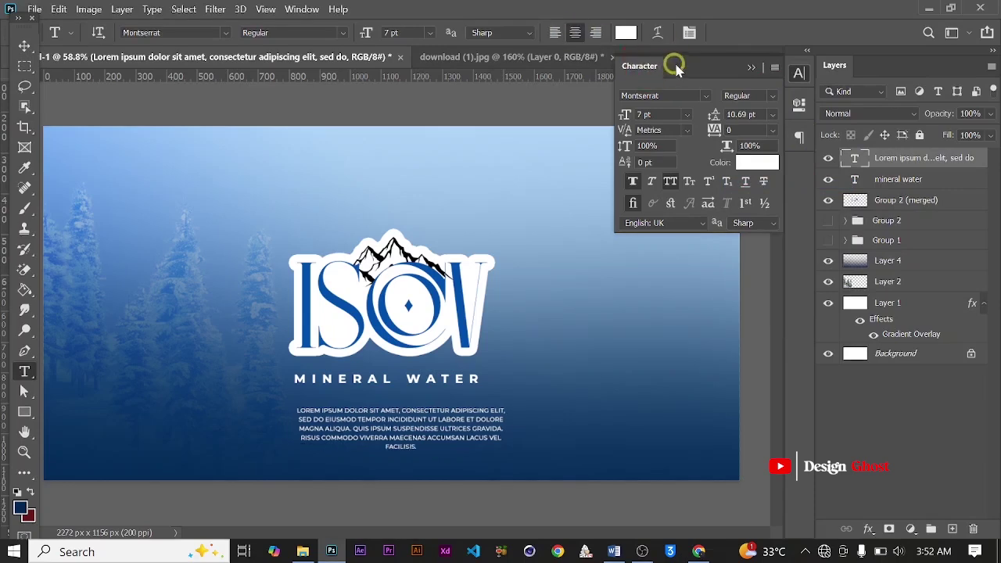
Step: Adjust the width of the placeholder paragraph's text box from its right edge
{"action": "left_click", "coordinate": [397, 421]}
{"action": "left_click", "coordinate": [506, 432]}
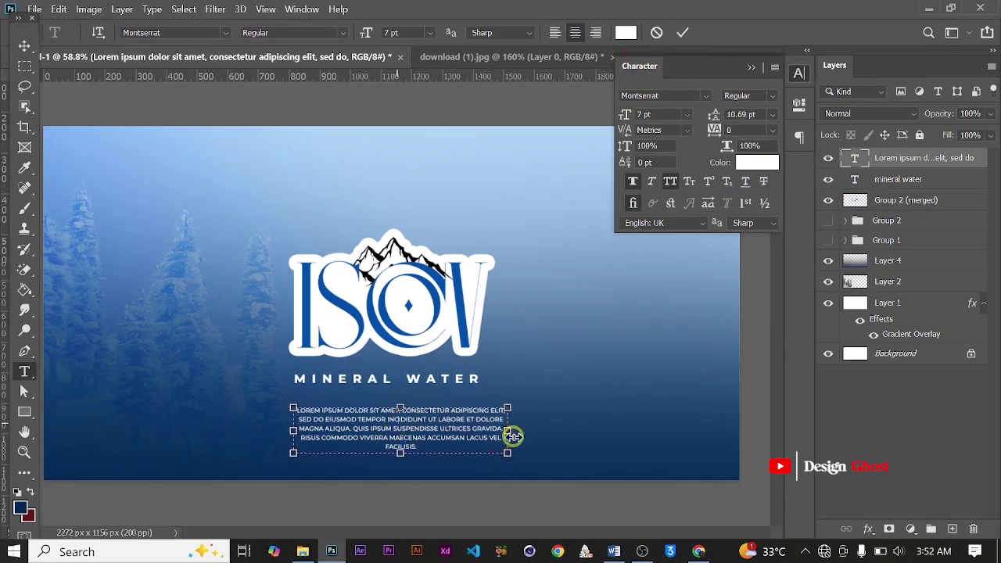
Step: Finish editing the Lorem ipsum paragraph and justify it with the last line centered
{"action": "left_click", "coordinate": [682, 33]}
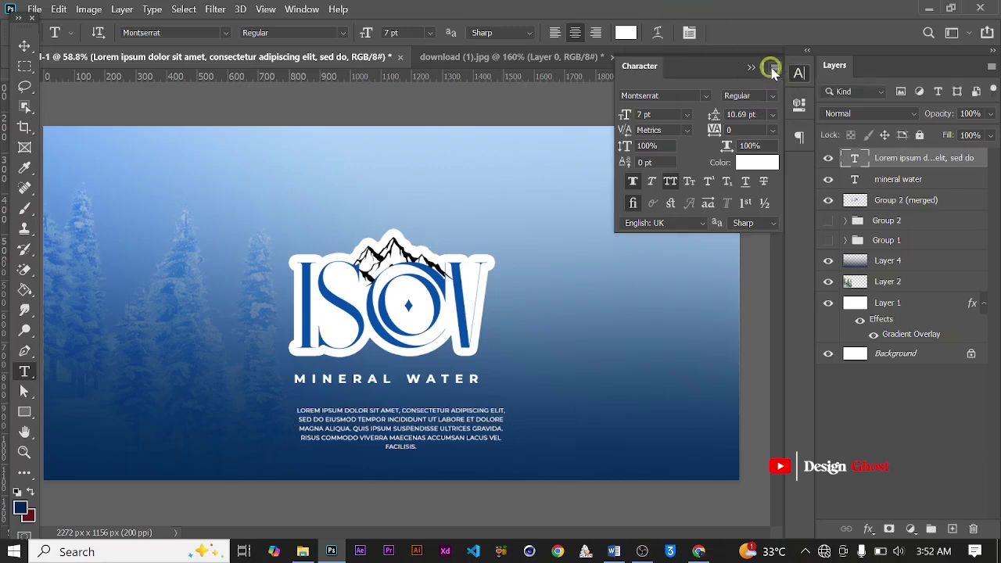
{"action": "left_click", "coordinate": [797, 138]}
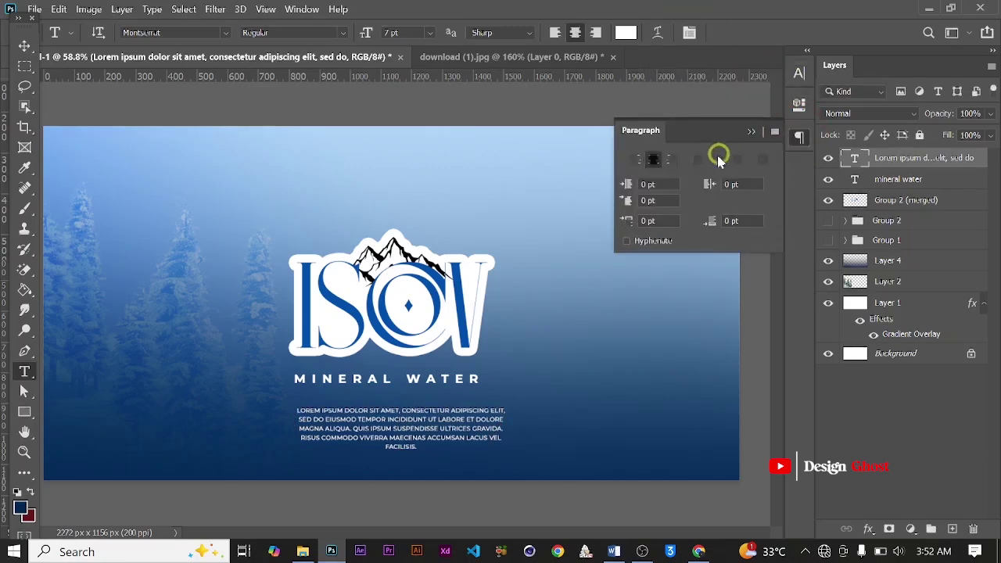
{"action": "left_click", "coordinate": [716, 160]}
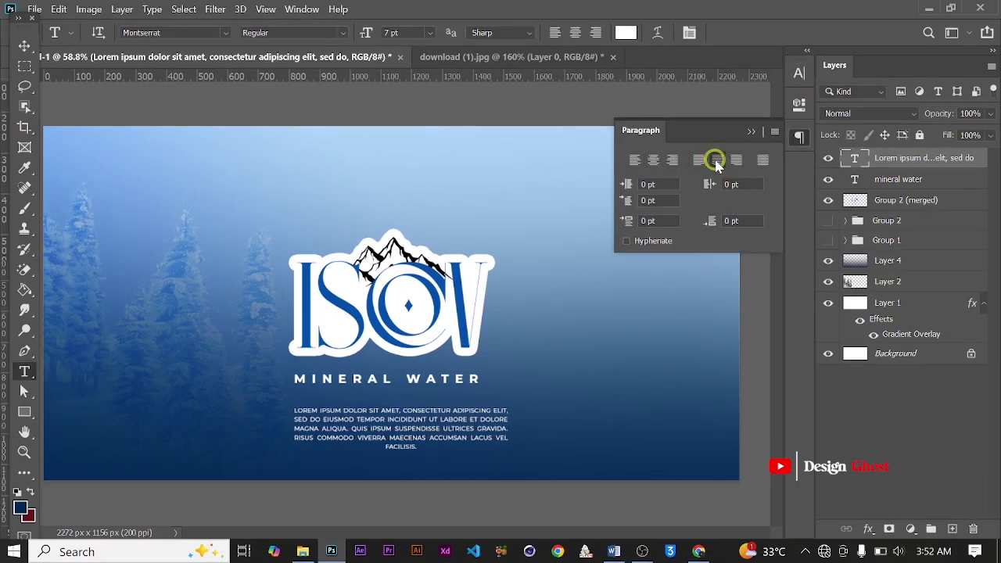
Step: Move the Lorem ipsum paragraph slightly left and up, closer beneath the MINERAL WATER line
{"action": "left_click", "coordinate": [24, 47]}
{"action": "scroll", "coordinate": [352, 449], "scroll_direction": "up", "scroll_amount": 3}
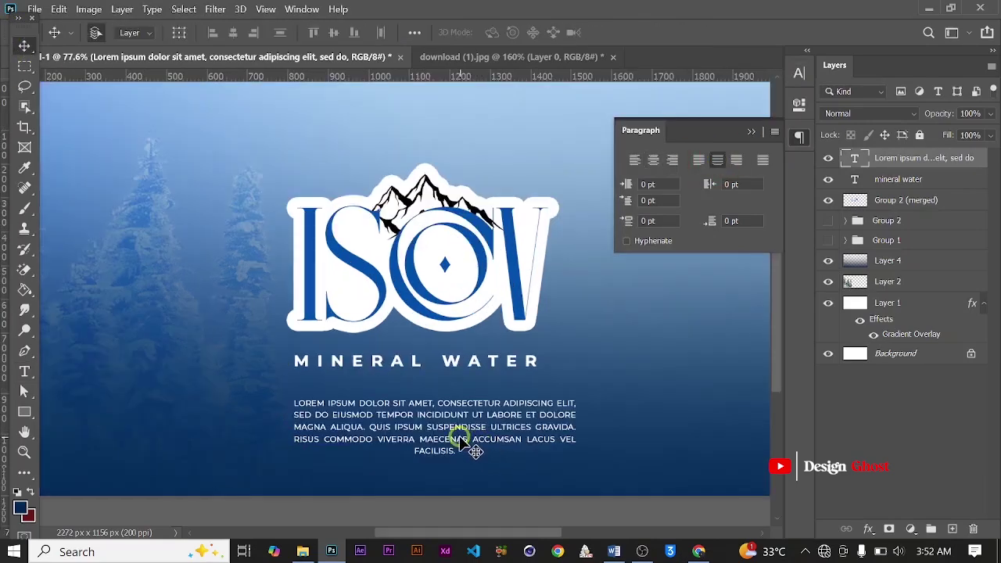
{"action": "left_click_drag", "start_coordinate": [461, 431], "coordinate": [438, 434]}
{"action": "scroll", "coordinate": [491, 420], "scroll_direction": "down", "scroll_amount": 3}
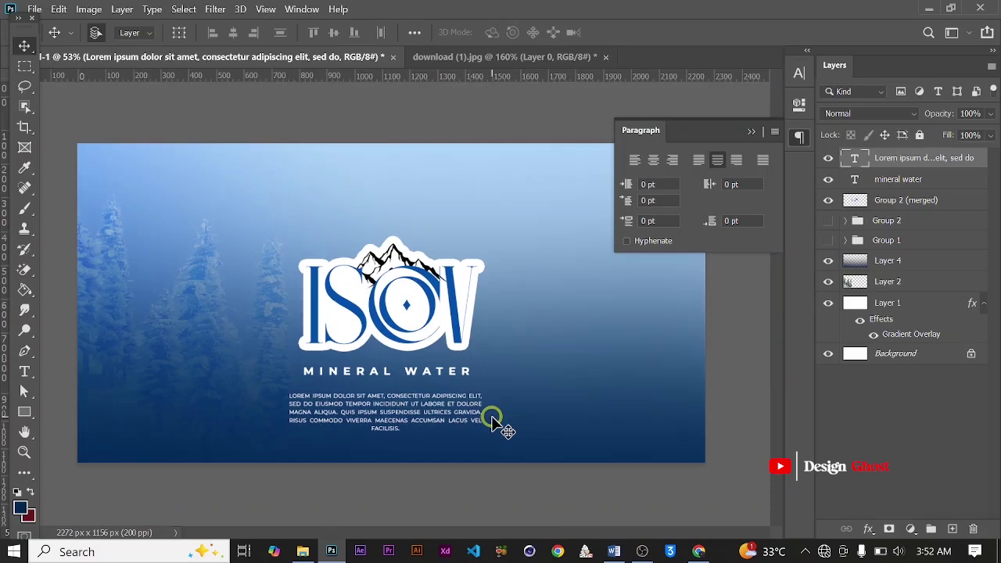
{"action": "key", "text": "Up"}
{"action": "key", "text": "Up"}
{"action": "key", "text": "Up"}
{"action": "key", "text": "Up"}
{"action": "key", "text": "Right"}
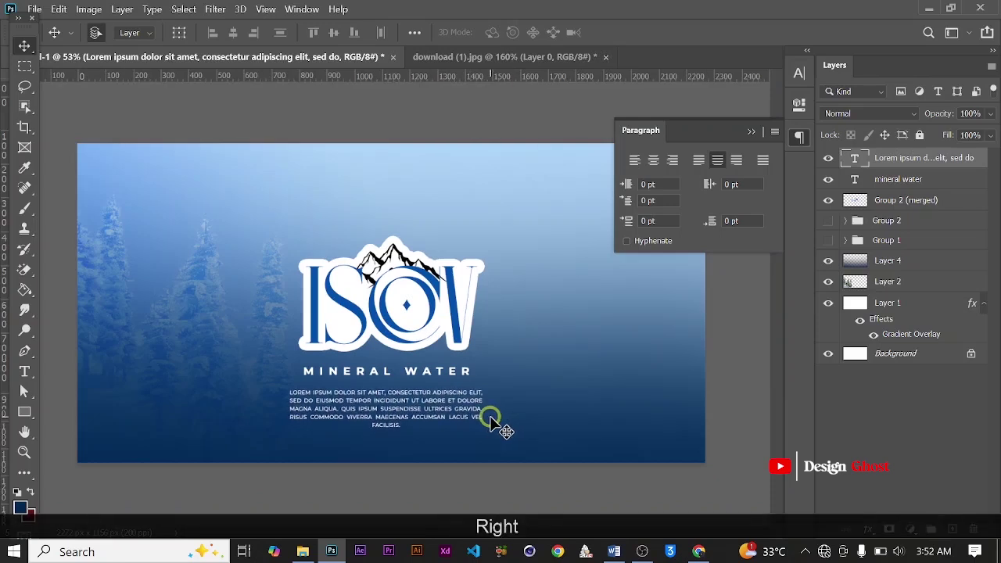
Step: Center the Lorem ipsum paragraph horizontally on the canvas and nudge it slightly upward
{"action": "key", "text": "ctrl+a"}
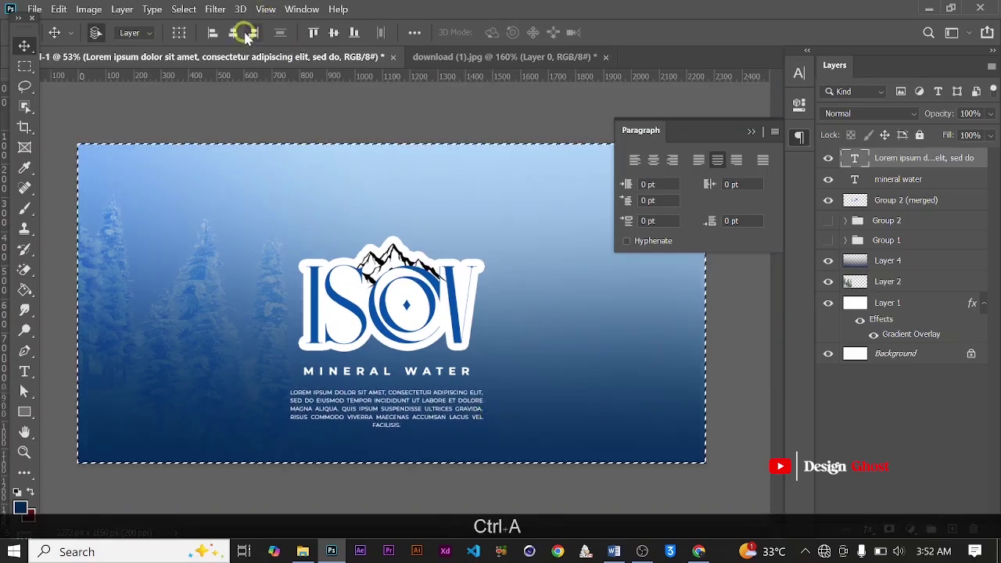
{"action": "left_click", "coordinate": [233, 32]}
{"action": "key", "text": "ctrl+d"}
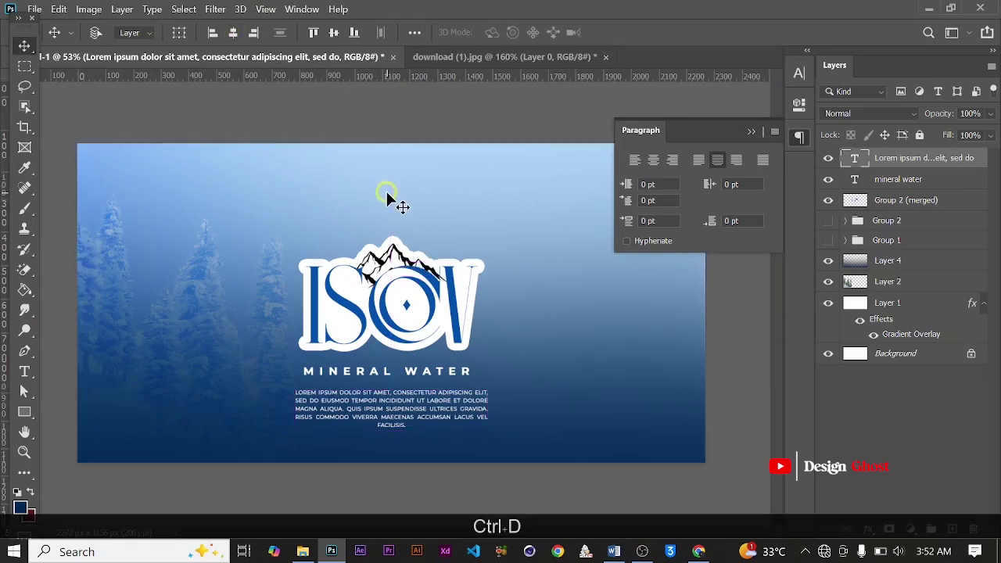
{"action": "scroll", "coordinate": [386, 190], "scroll_direction": "down", "scroll_amount": 3}
{"action": "key", "text": "Up"}
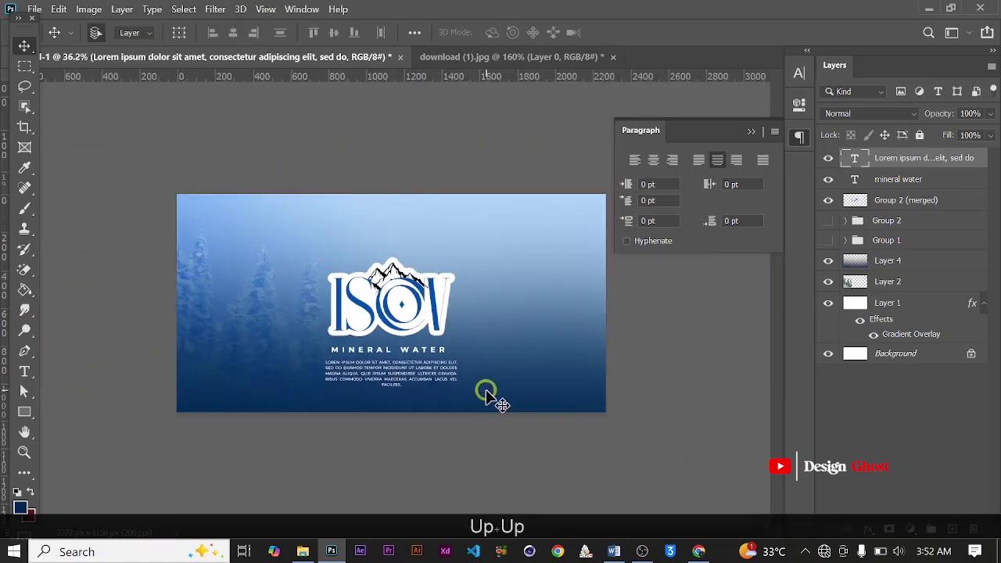
{"action": "key", "text": "Return"}
{"action": "key", "text": "ctrl+0"}
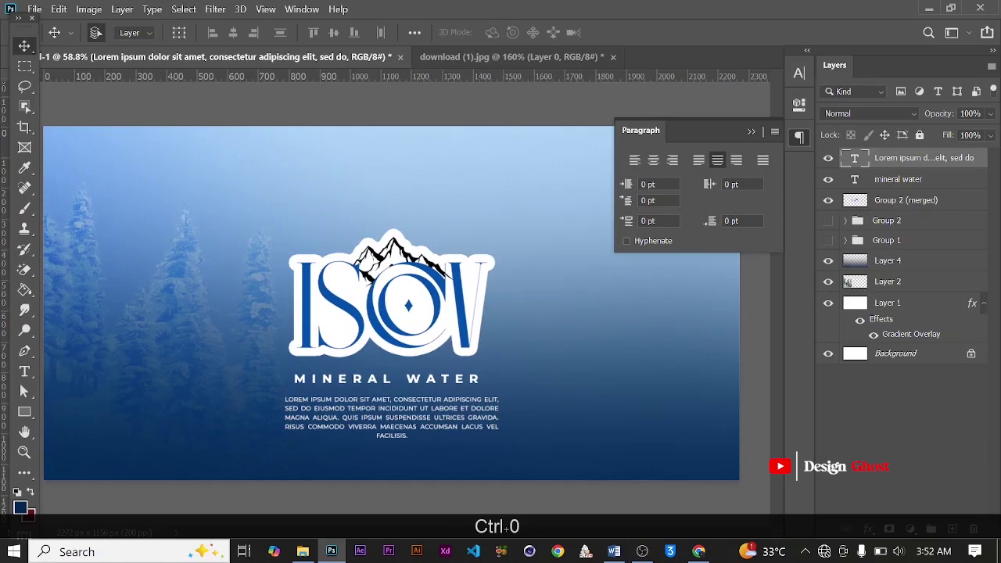
Step: Move the logo, the MINERAL WATER text and the Lorem ipsum paragraph up together on the canvas
{"action": "left_click", "coordinate": [902, 199], "text": "shift"}
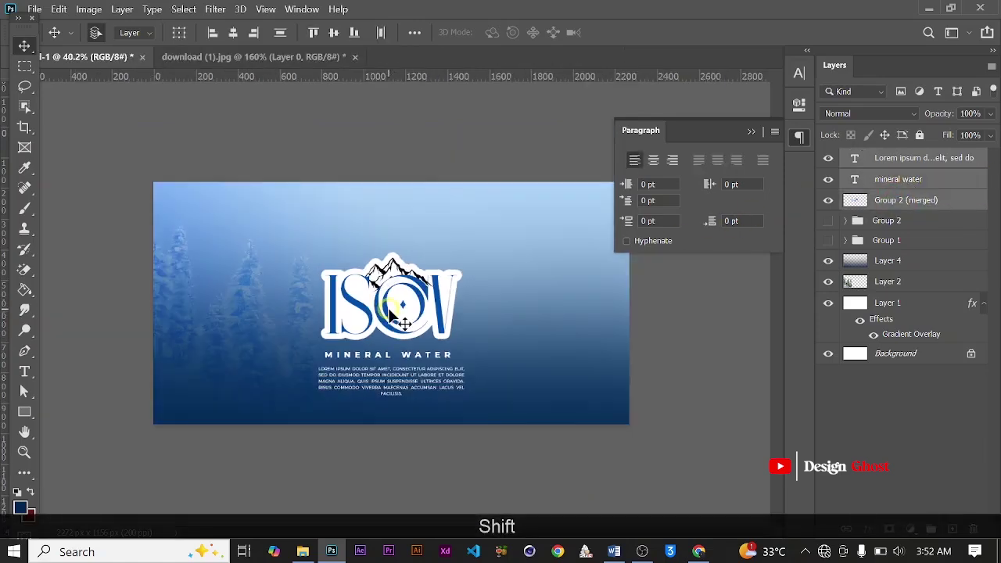
{"action": "scroll", "coordinate": [395, 305], "scroll_direction": "down", "scroll_amount": 3}
{"action": "key", "text": "Up"}
{"action": "key", "text": "Up"}
{"action": "key", "text": "Up"}
{"action": "key", "text": "Up"}
{"action": "key", "text": "Up"}
{"action": "key", "text": "Up"}
{"action": "key", "text": "Up"}
{"action": "key", "text": "Up"}
{"action": "key", "text": "Up"}
{"action": "key", "text": "Up"}
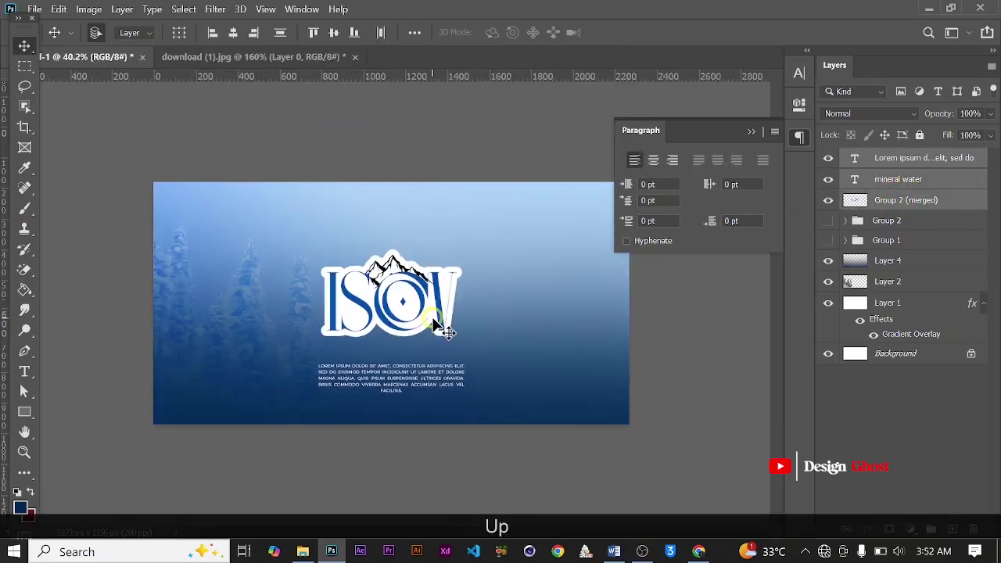
{"action": "key", "text": "Up"}
{"action": "key", "text": "Up"}
{"action": "key", "text": "Up"}
{"action": "key", "text": "Up"}
{"action": "key", "text": "Up"}
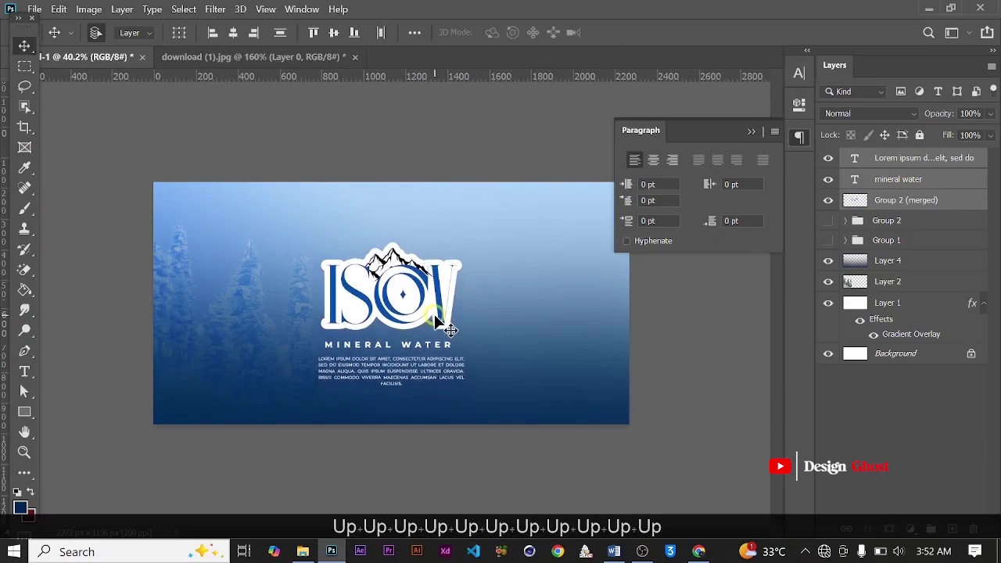
{"action": "key", "text": "Return"}
{"action": "key", "text": "ctrl+0"}
{"action": "scroll", "coordinate": [420, 408], "scroll_direction": "up", "scroll_amount": 3}
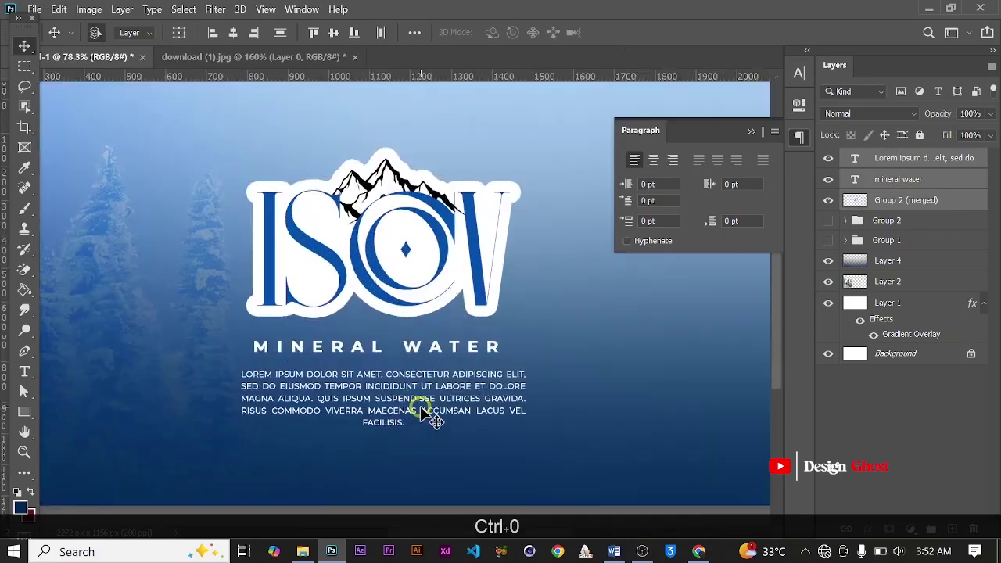
{"action": "scroll", "coordinate": [403, 364], "scroll_direction": "down", "scroll_amount": 4}
{"action": "scroll", "coordinate": [410, 358], "scroll_direction": "up", "scroll_amount": 3}
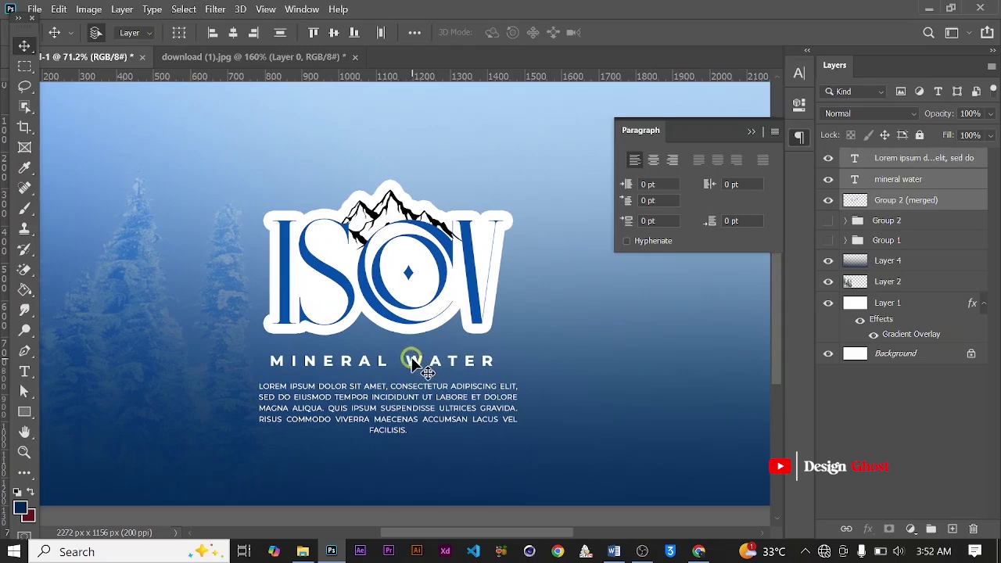
Step: Move the MINERAL WATER text above the logo near the canvas's upper edge and switch to the Type tool
{"action": "left_click", "coordinate": [922, 180]}
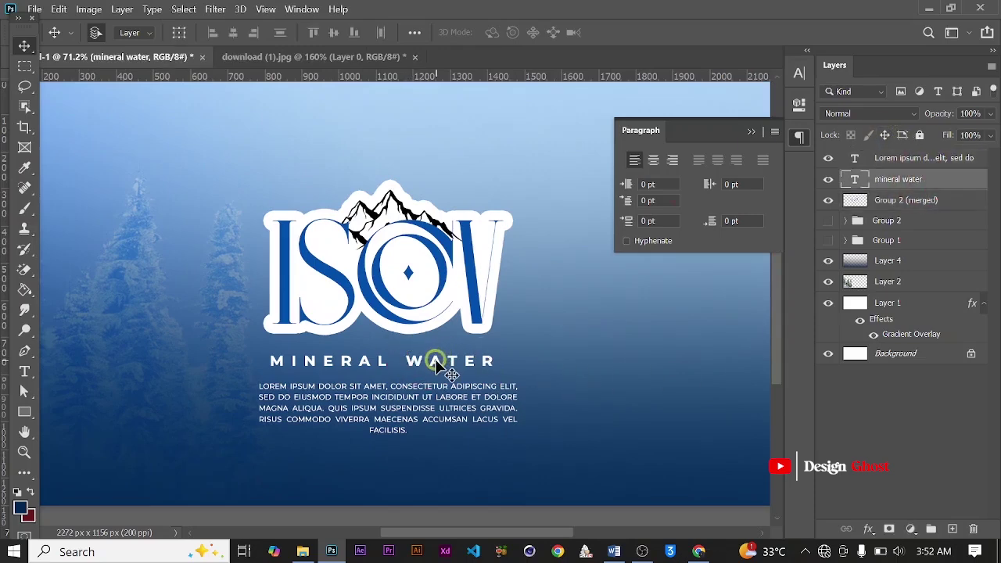
{"action": "left_click_drag", "start_coordinate": [435, 365], "coordinate": [446, 167]}
{"action": "scroll", "coordinate": [447, 167], "scroll_direction": "down", "scroll_amount": 3}
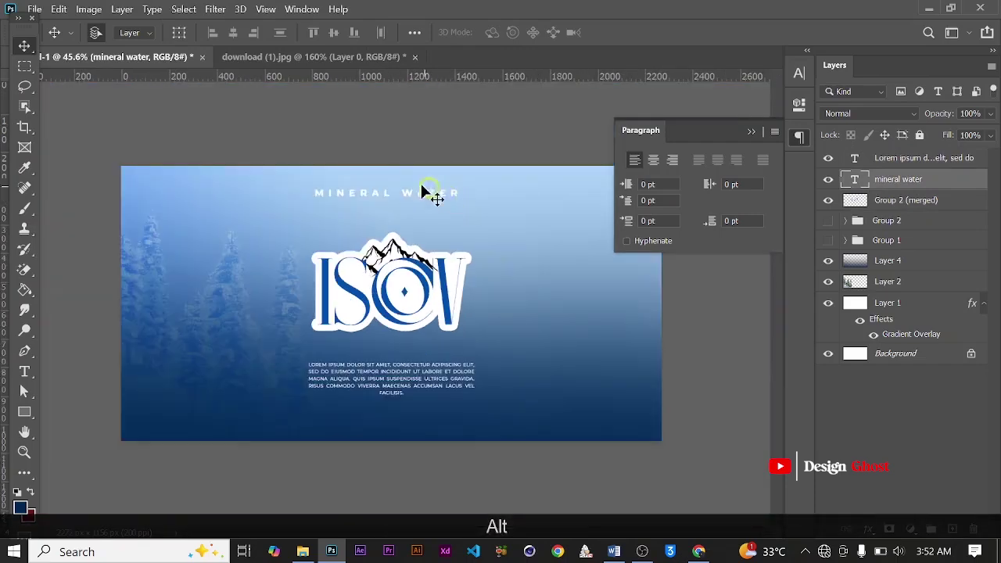
{"action": "scroll", "coordinate": [380, 229], "scroll_direction": "up", "scroll_amount": 2}
{"action": "key", "text": "t"}
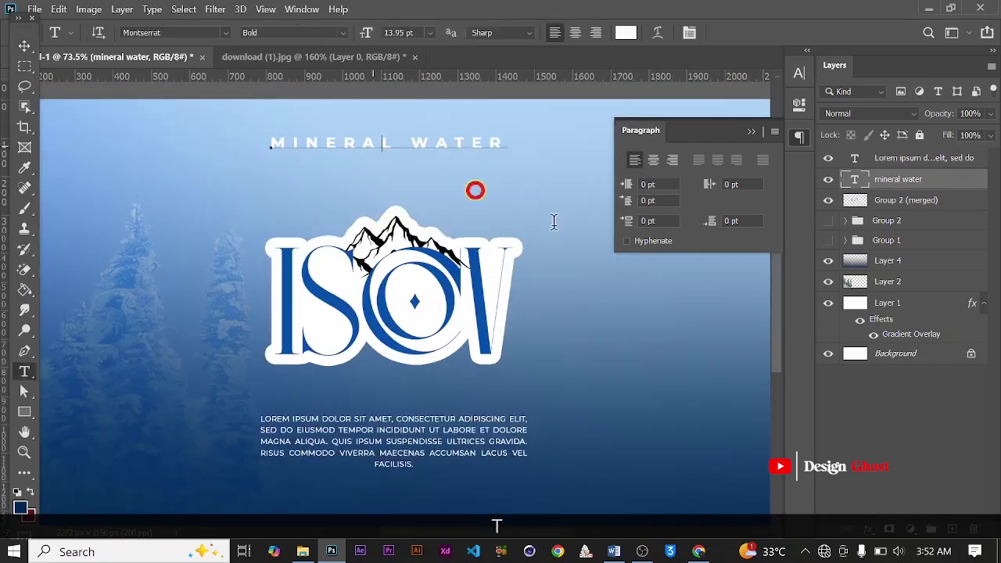
{"action": "key", "text": "ctrl+a"}
{"action": "left_click", "coordinate": [657, 267]}
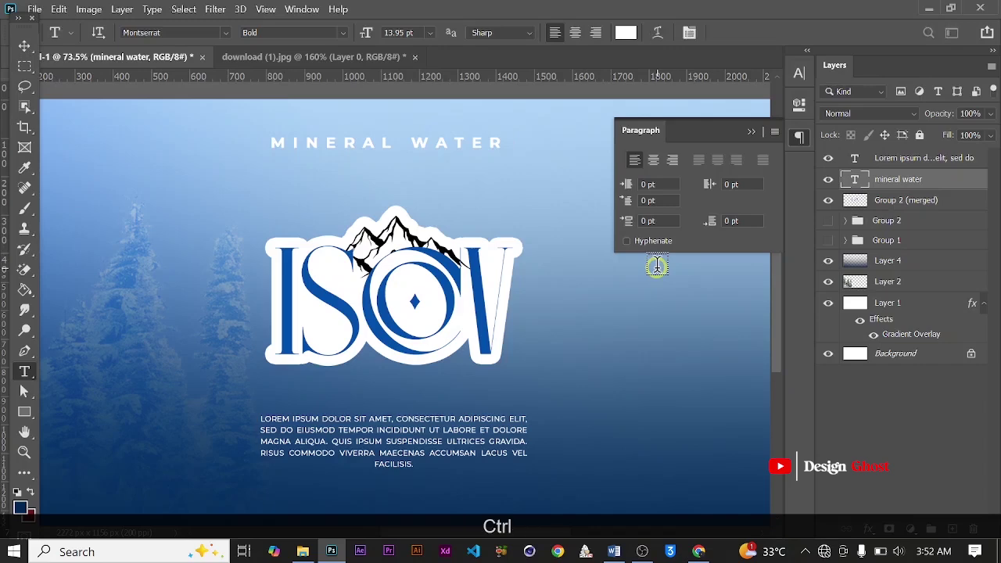
{"action": "key", "text": "ctrl+s"}
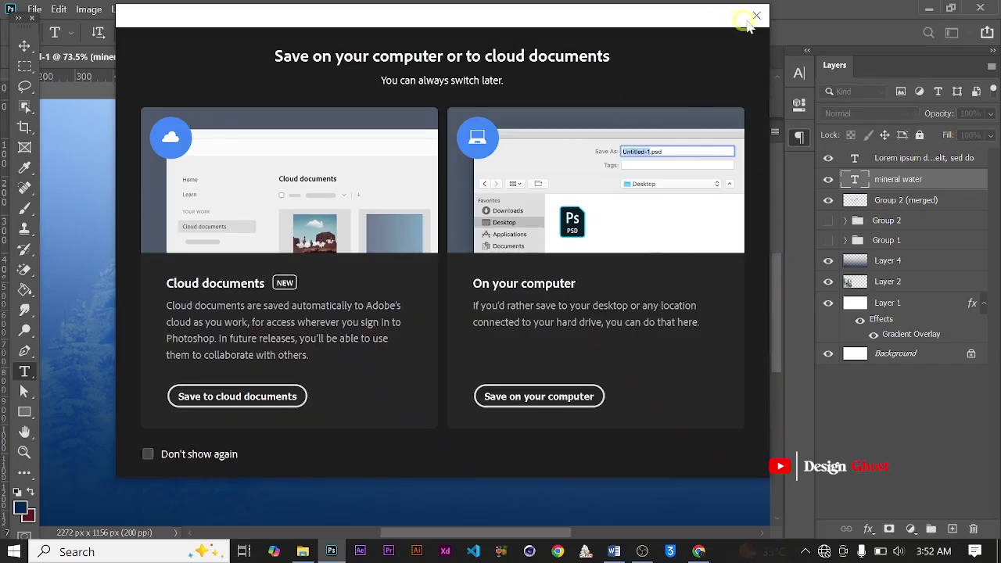
{"action": "left_click", "coordinate": [756, 15]}
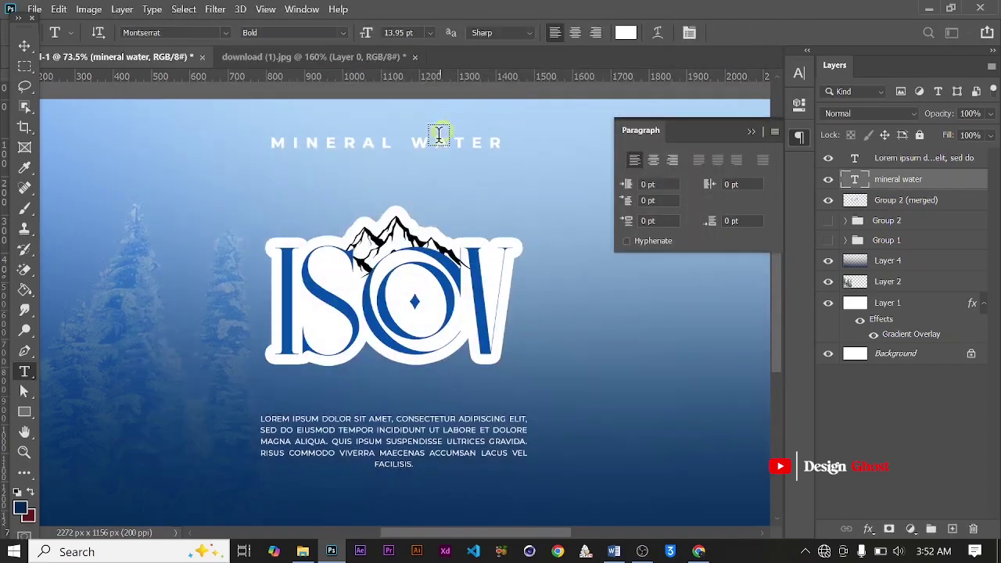
Step: Replace the MINERAL WATER text above the logo with "iscov company ltd"
{"action": "left_click", "coordinate": [376, 140]}
{"action": "key", "text": "ctrl+a"}
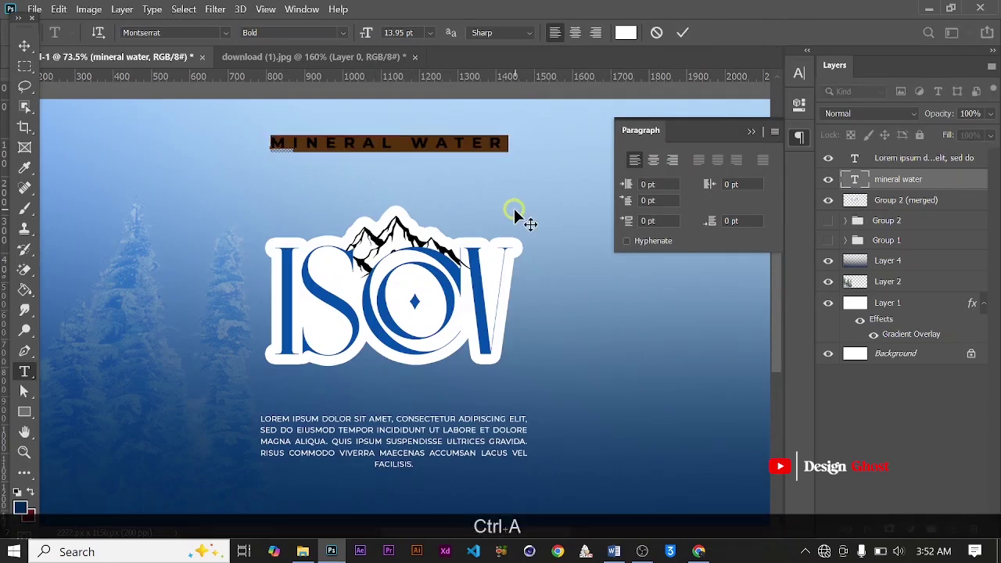
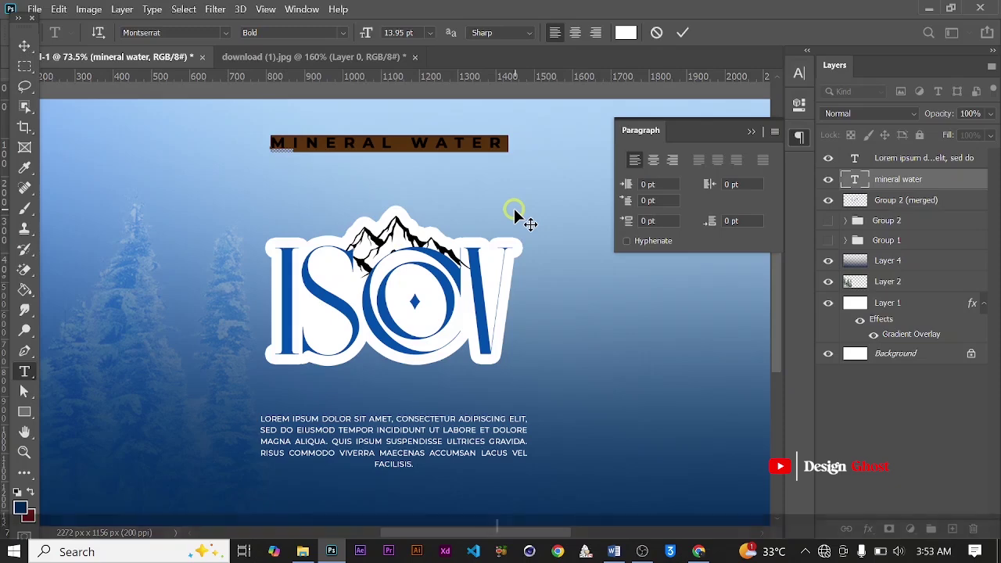
{"action": "type", "text": "isco"}
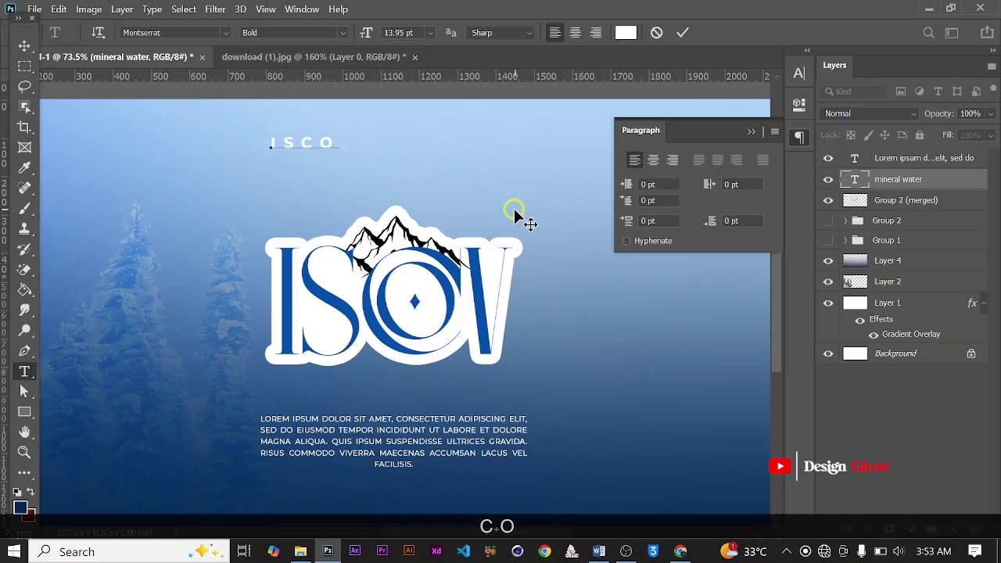
{"action": "type", "text": "v compan"}
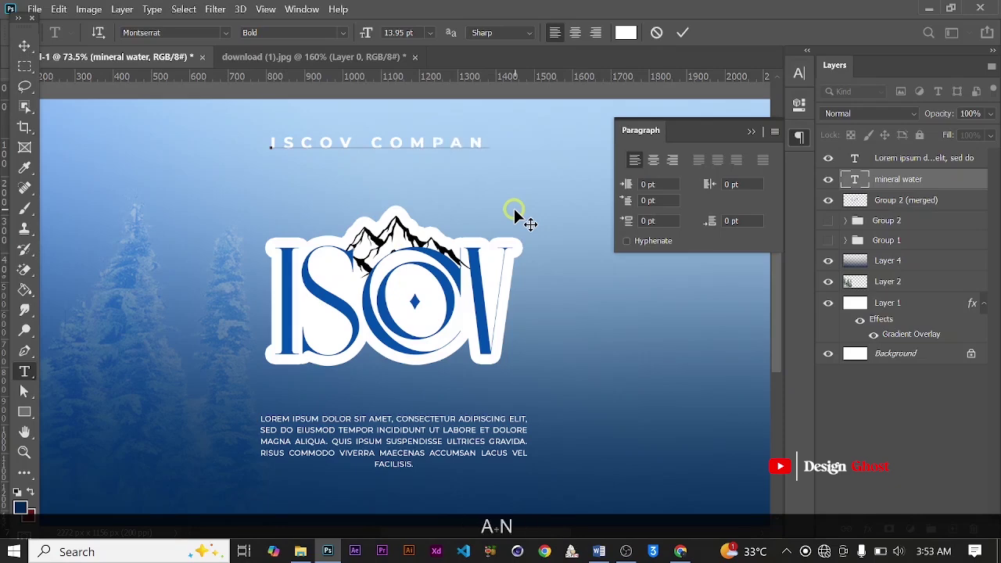
{"action": "type", "text": "y l"}
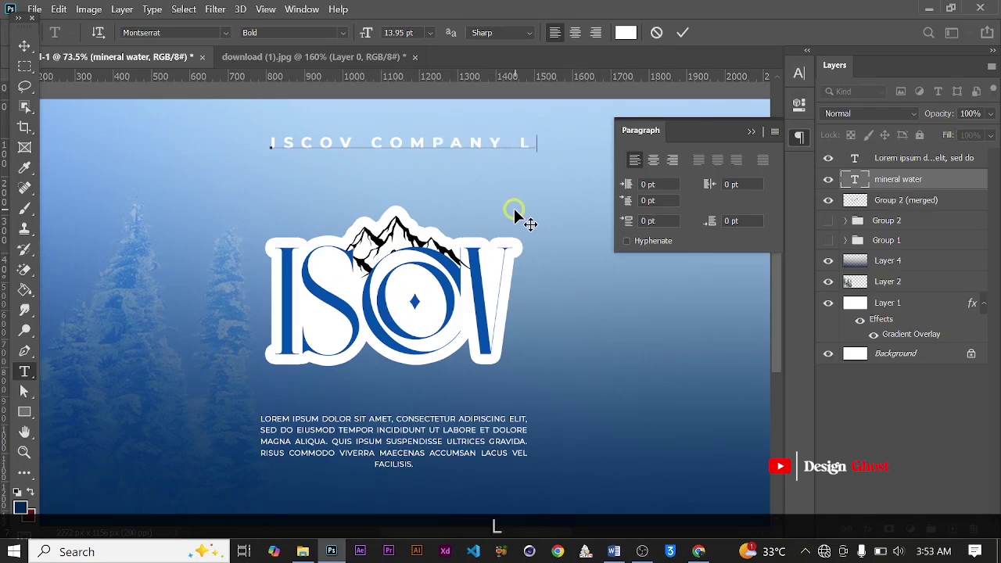
{"action": "type", "text": "td"}
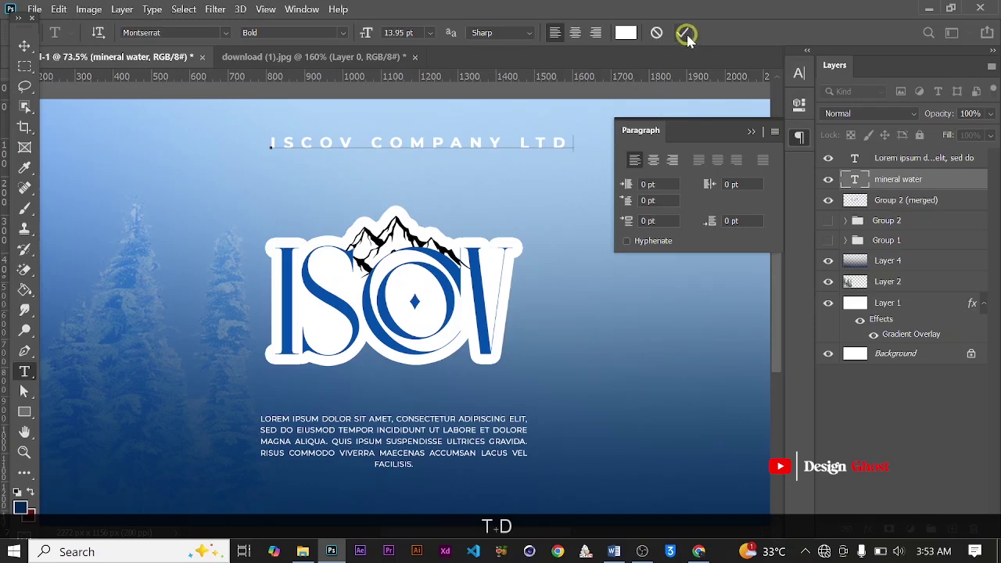
{"action": "left_click", "coordinate": [24, 45]}
Step: Scale the ISCOV COMPANY LTD text proportionally down to about 80.55%, roughly matching the logo's width
{"action": "scroll", "coordinate": [313, 280], "scroll_direction": "down", "scroll_amount": 3}
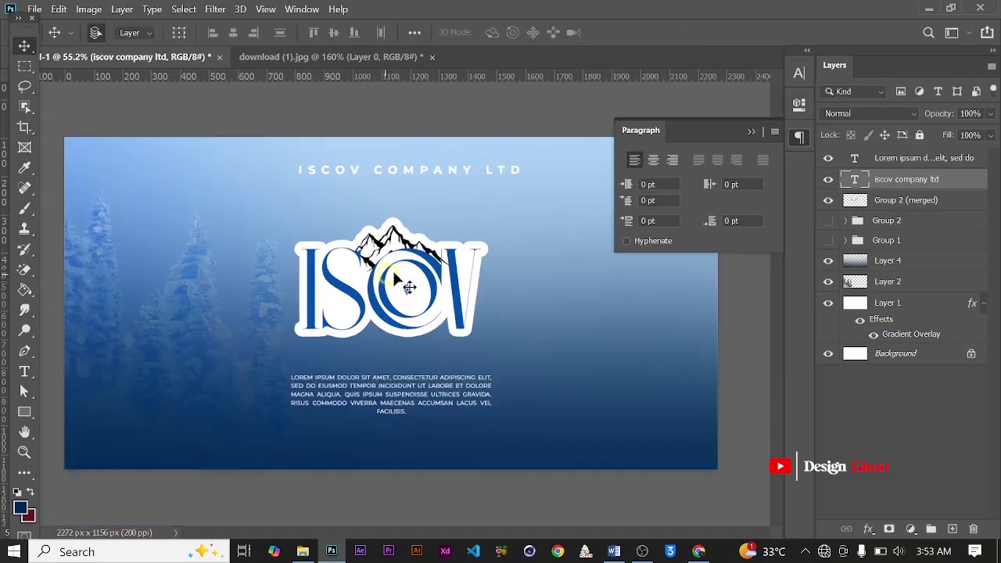
{"action": "key", "text": "ctrl+t"}
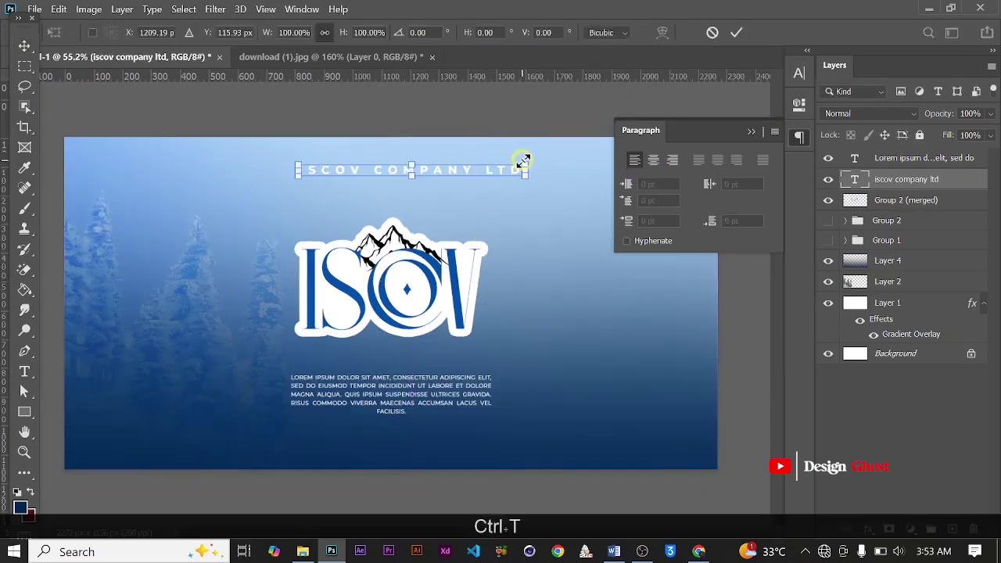
{"action": "left_click_drag", "start_coordinate": [519, 159], "coordinate": [487, 165]}
{"action": "key", "text": "Return"}
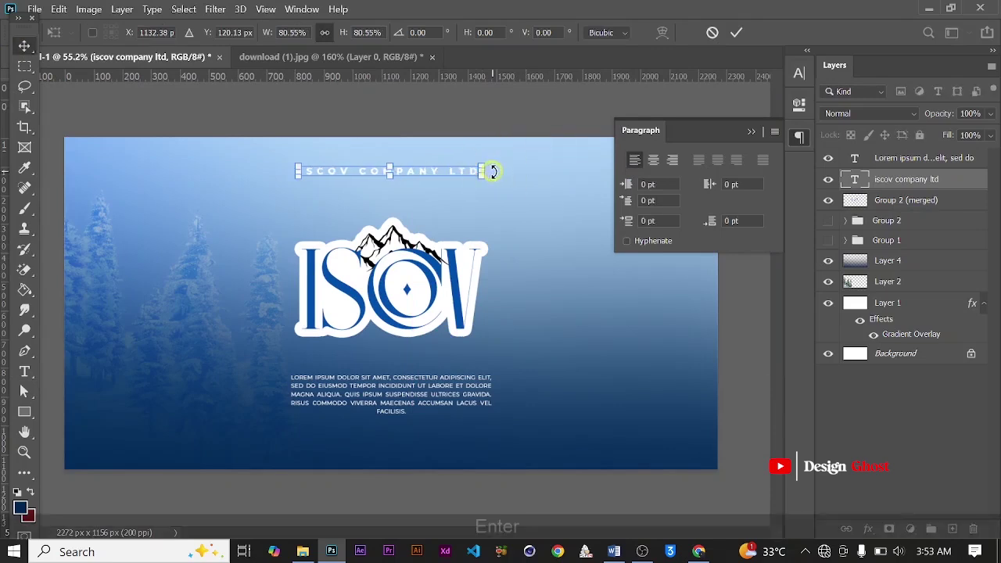
Step: Nudge the ISCOV COMPANY LTD text down until it sits just above the logo's mountain peak
{"action": "key", "text": "Down"}
{"action": "key", "text": "Down"}
{"action": "key", "text": "Down"}
{"action": "key", "text": "Down"}
{"action": "key", "text": "Down"}
{"action": "key", "text": "Down"}
{"action": "key", "text": "Down"}
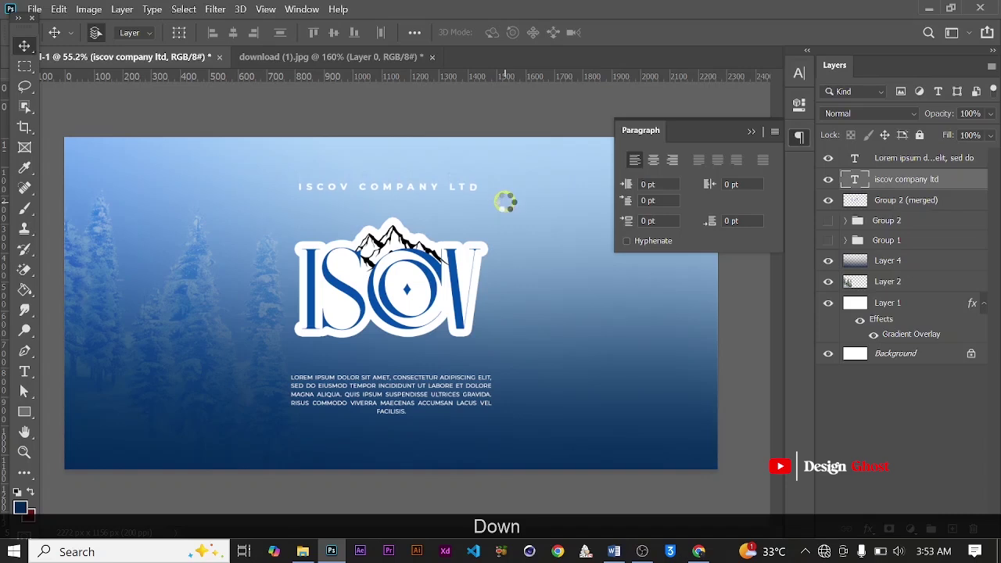
{"action": "key", "text": "Down"}
{"action": "key", "text": "Down"}
{"action": "key", "text": "Down"}
{"action": "key", "text": "Down"}
{"action": "key", "text": "Down"}
{"action": "key", "text": "Down"}
Step: Set the ISCOV COMPANY LTD text's tracking to 710 and its font weight to Medium
{"action": "left_click", "coordinate": [798, 73]}
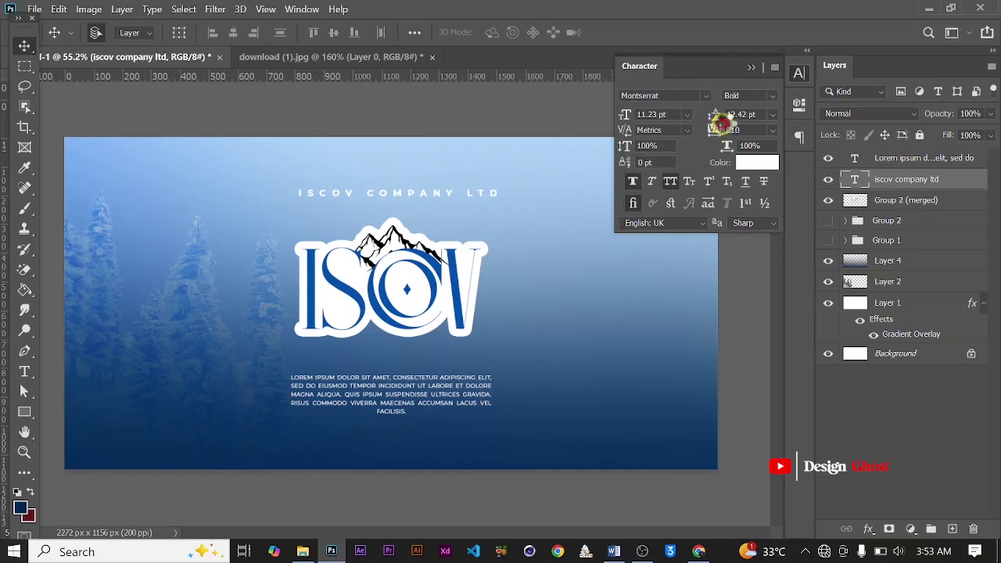
{"action": "left_click", "coordinate": [766, 95]}
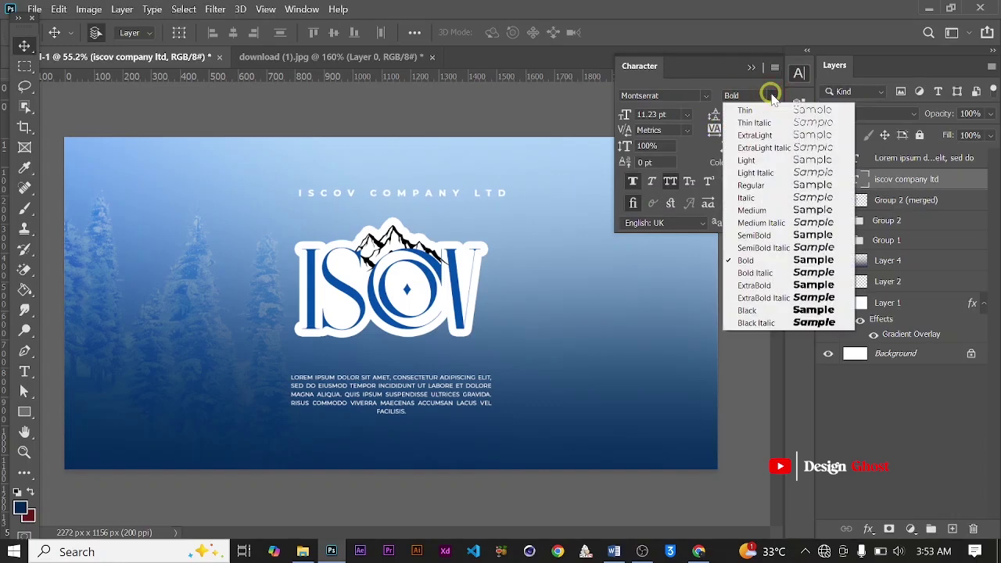
{"action": "left_click", "coordinate": [781, 211]}
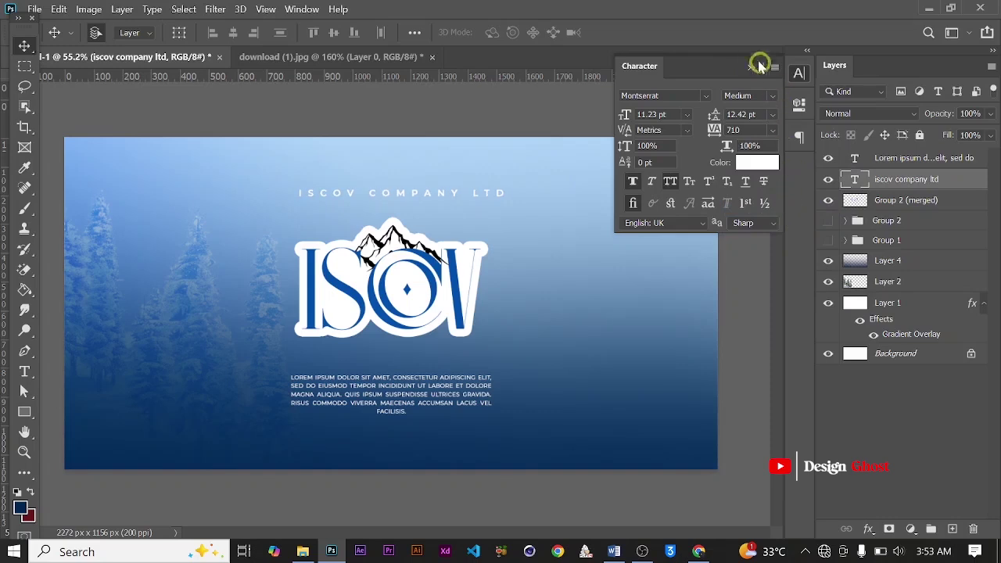
{"action": "left_click", "coordinate": [751, 66]}
Step: Center the ISCOV COMPANY LTD text horizontally on the canvas and clear the selection
{"action": "key", "text": "ctrl+a"}
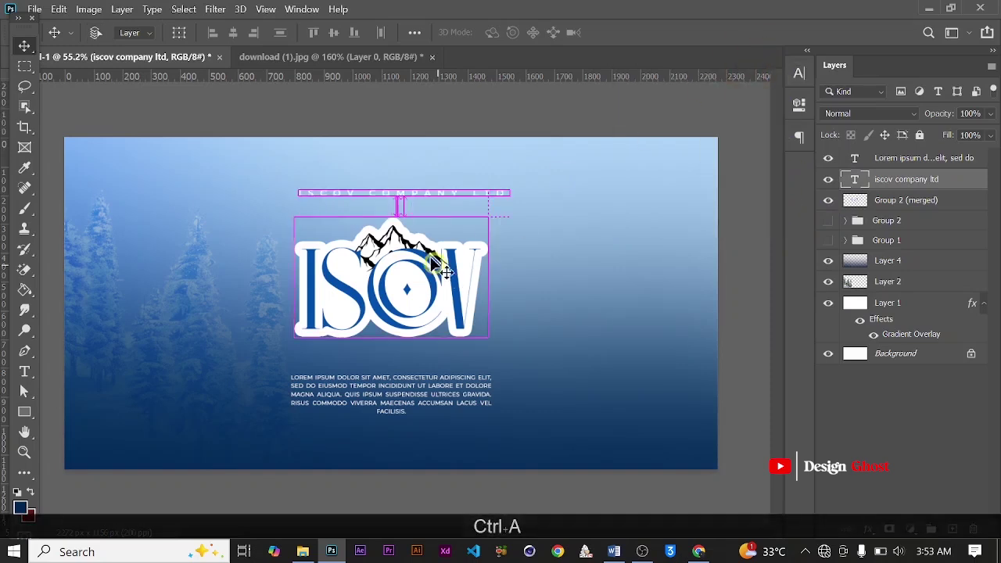
{"action": "left_click", "coordinate": [233, 33]}
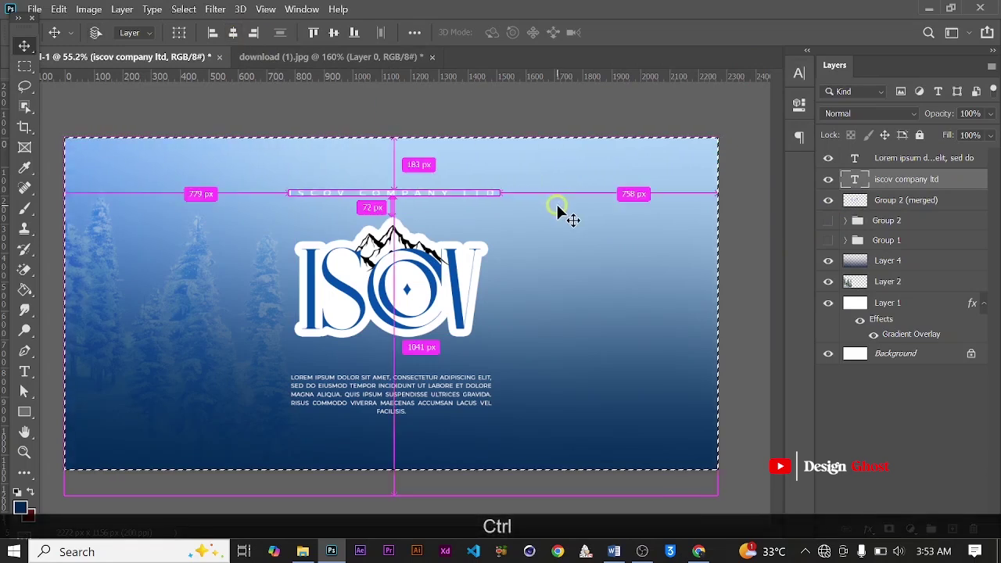
{"action": "key", "text": "ctrl+d"}
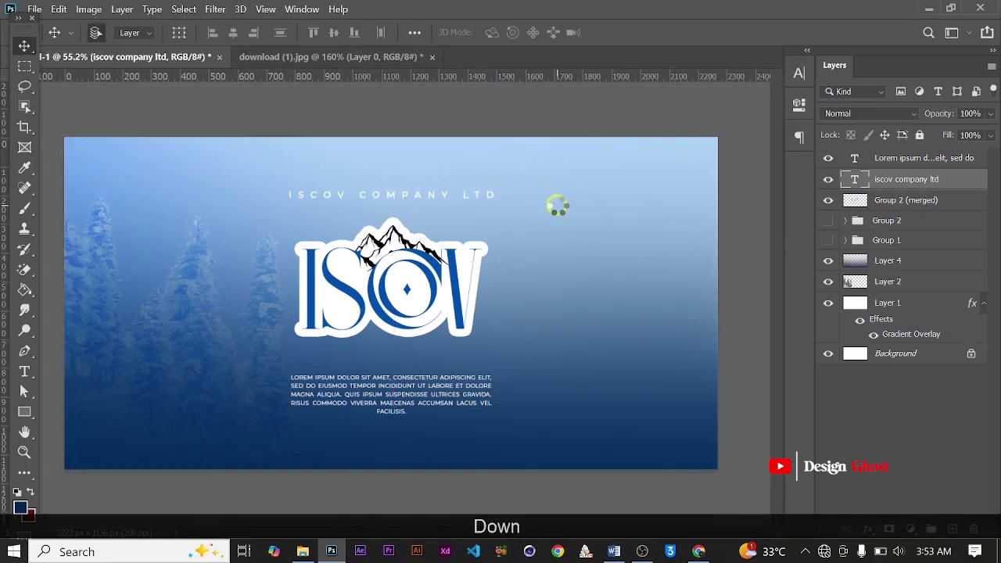
{"action": "key", "text": "ctrl+0"}
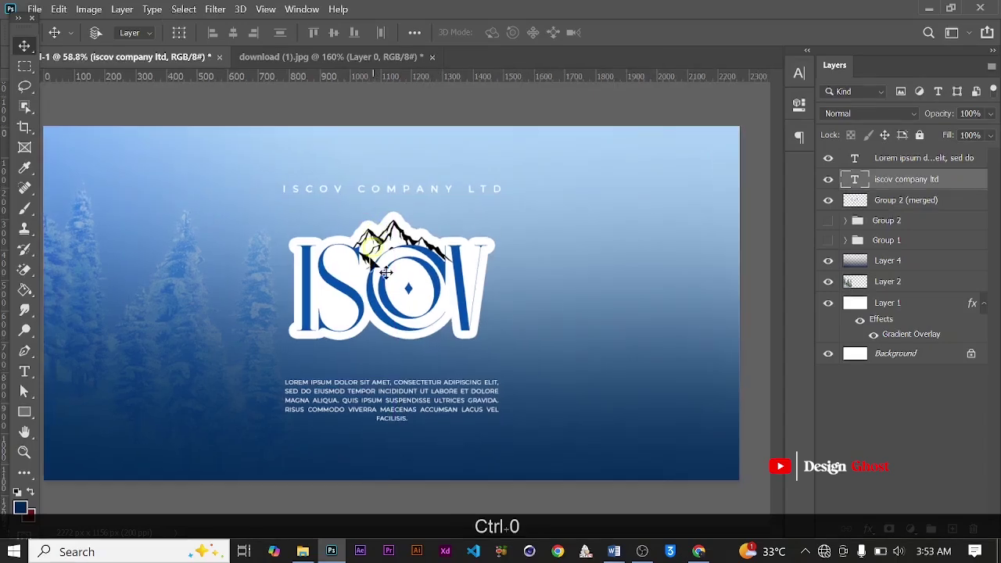
Step: Draw a rectangle about 473 by 111 px over the forest, left of the company name, and fill it white
{"action": "left_click", "coordinate": [24, 414]}
{"action": "scroll", "coordinate": [216, 301], "scroll_direction": "up", "scroll_amount": 5}
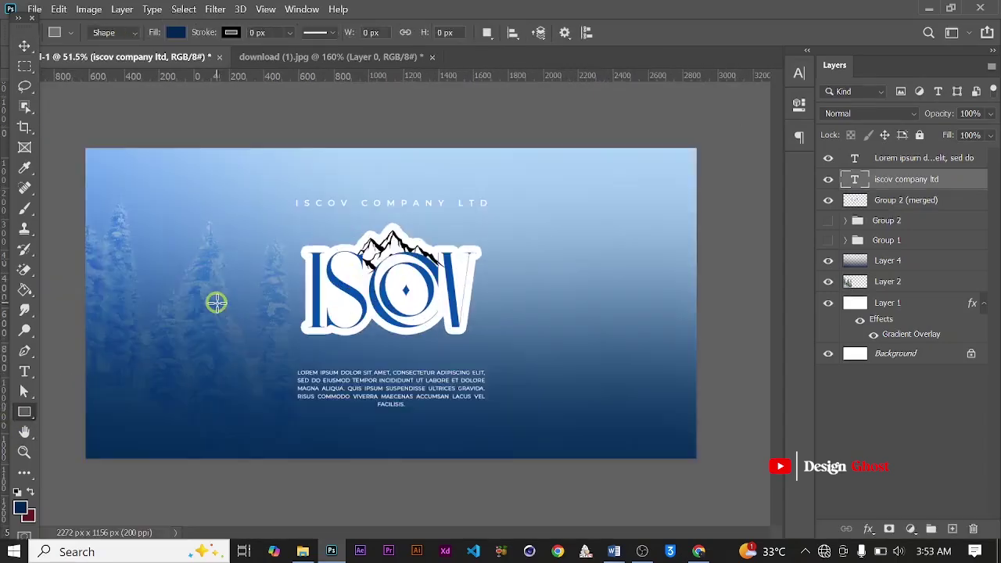
{"action": "scroll", "coordinate": [186, 265], "scroll_direction": "down", "scroll_amount": 3}
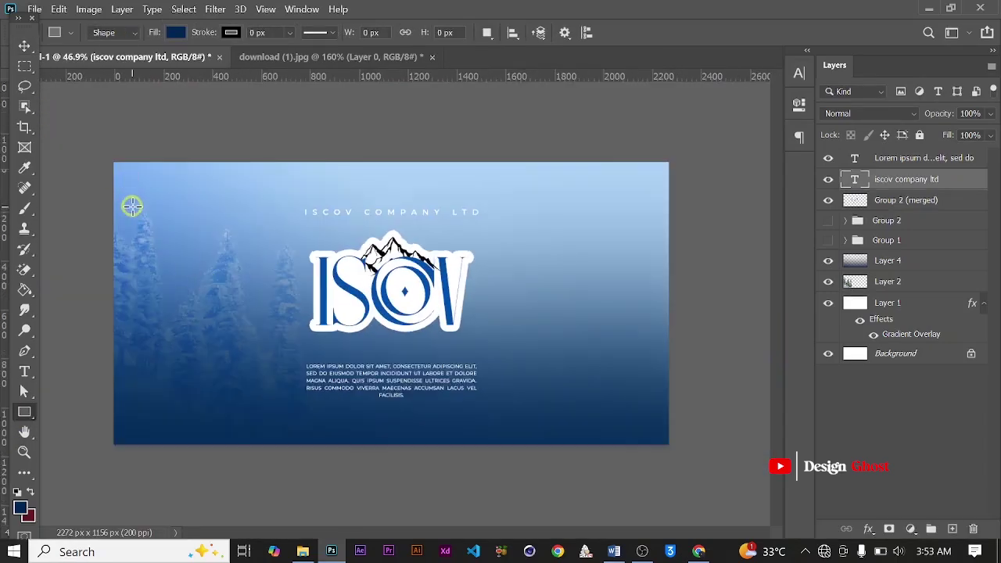
{"action": "left_click_drag", "start_coordinate": [145, 217], "coordinate": [261, 244]}
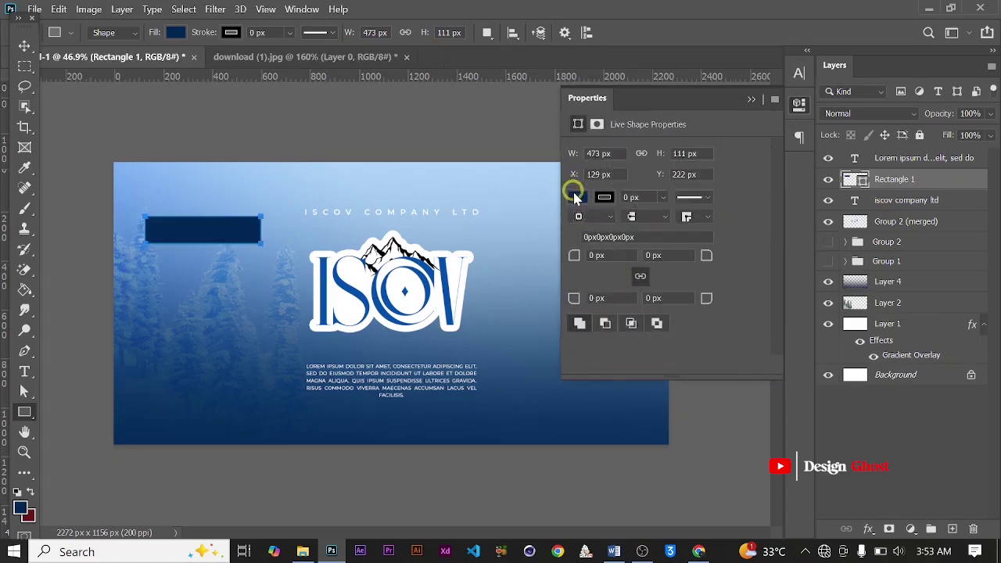
{"action": "left_click", "coordinate": [576, 197]}
{"action": "left_click", "coordinate": [582, 278]}
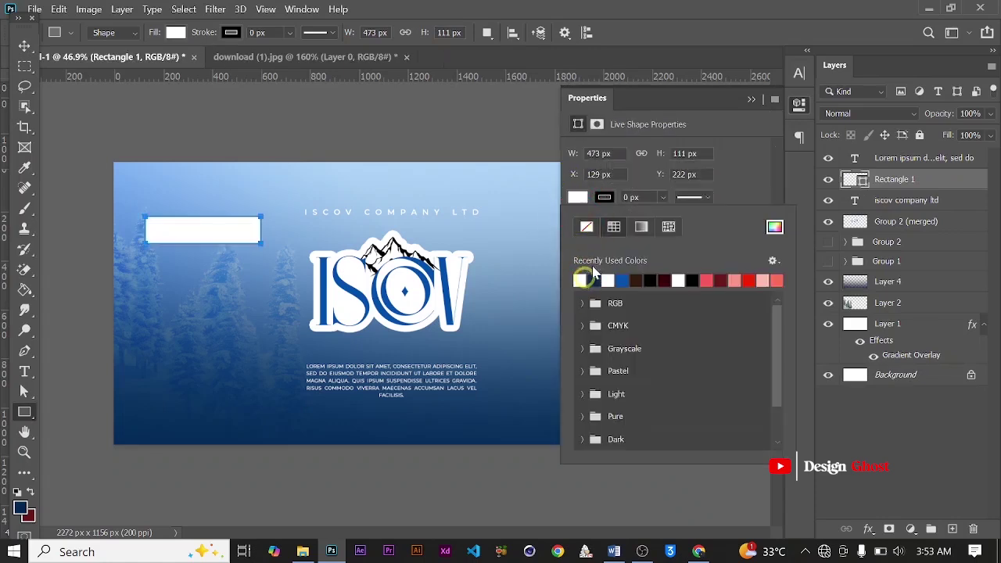
{"action": "left_click", "coordinate": [751, 101]}
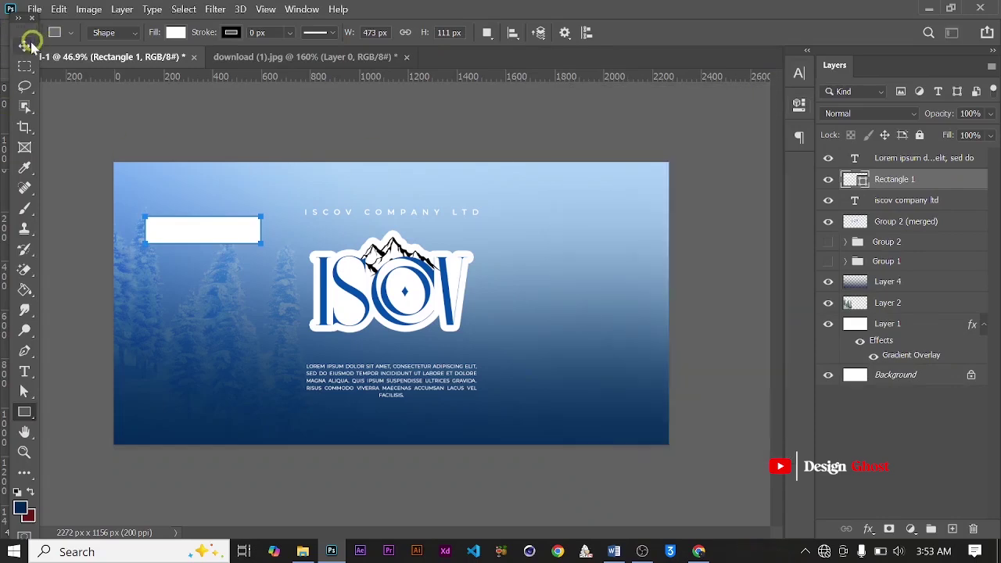
Step: Duplicate the ISCOV COMPANY LTD text and place the copy over the white rectangle
{"action": "left_click", "coordinate": [24, 46]}
{"action": "scroll", "coordinate": [331, 263], "scroll_direction": "up", "scroll_amount": 3}
{"action": "left_click_drag", "start_coordinate": [313, 263], "coordinate": [464, 264]}
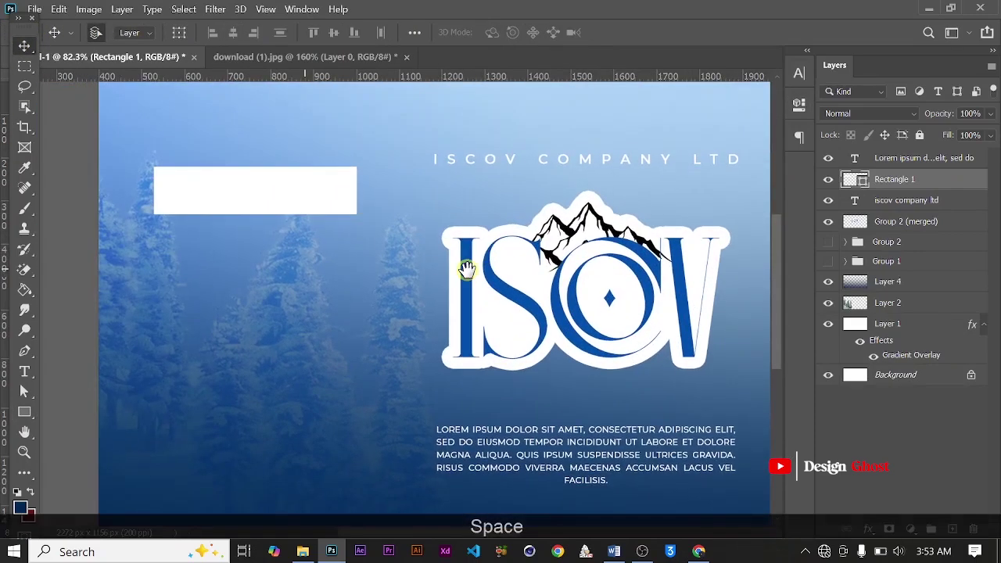
{"action": "left_click", "coordinate": [507, 156]}
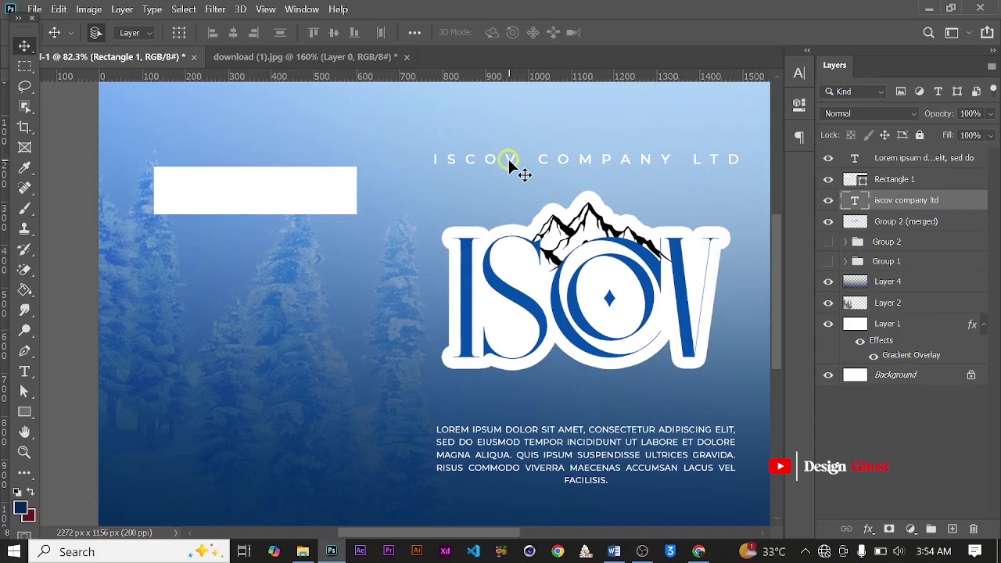
{"action": "left_click_drag", "start_coordinate": [507, 156], "coordinate": [239, 196]}
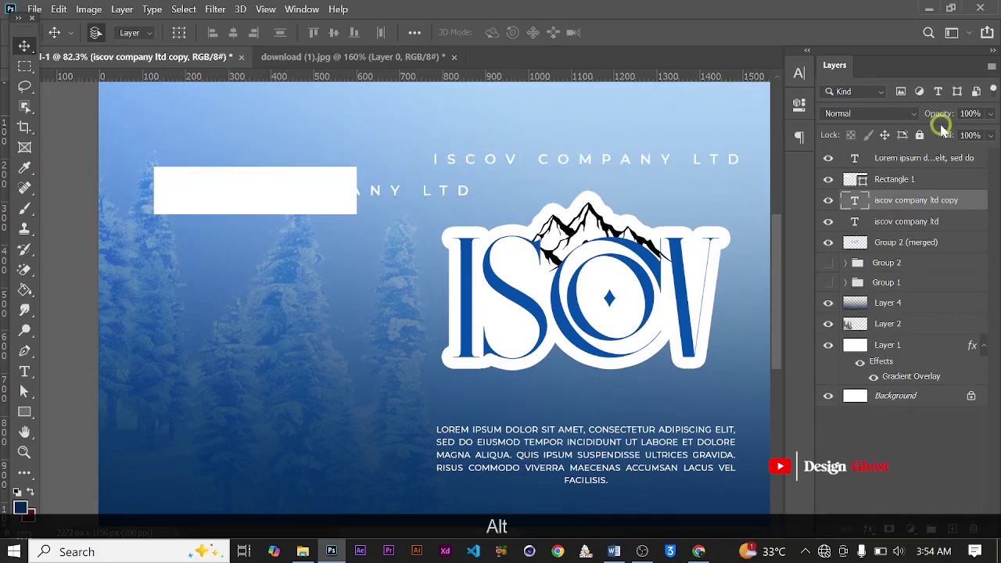
Step: Color the copied company text dark blue #002753 and bring it in front of the white rectangle
{"action": "left_click", "coordinate": [799, 73]}
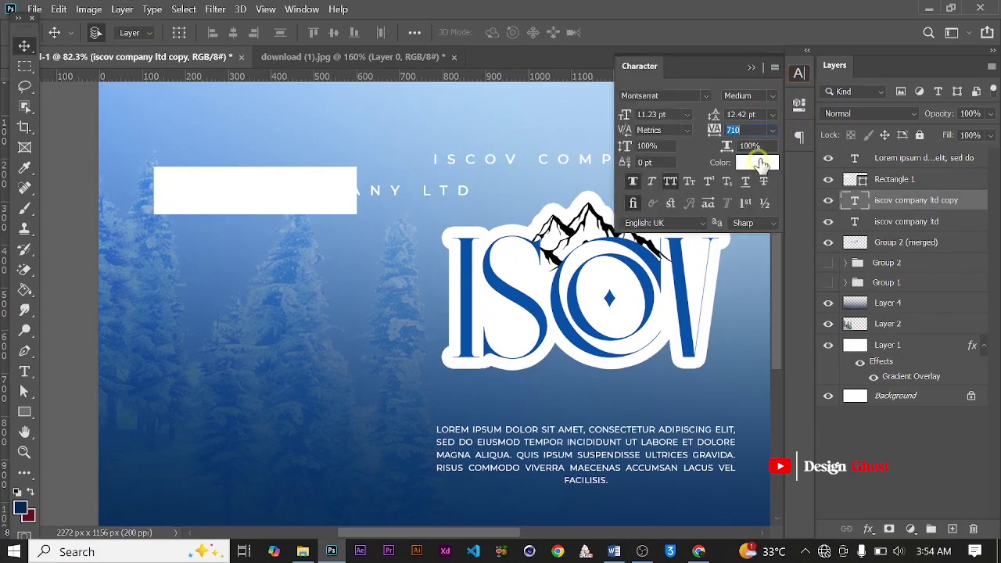
{"action": "left_click", "coordinate": [346, 430]}
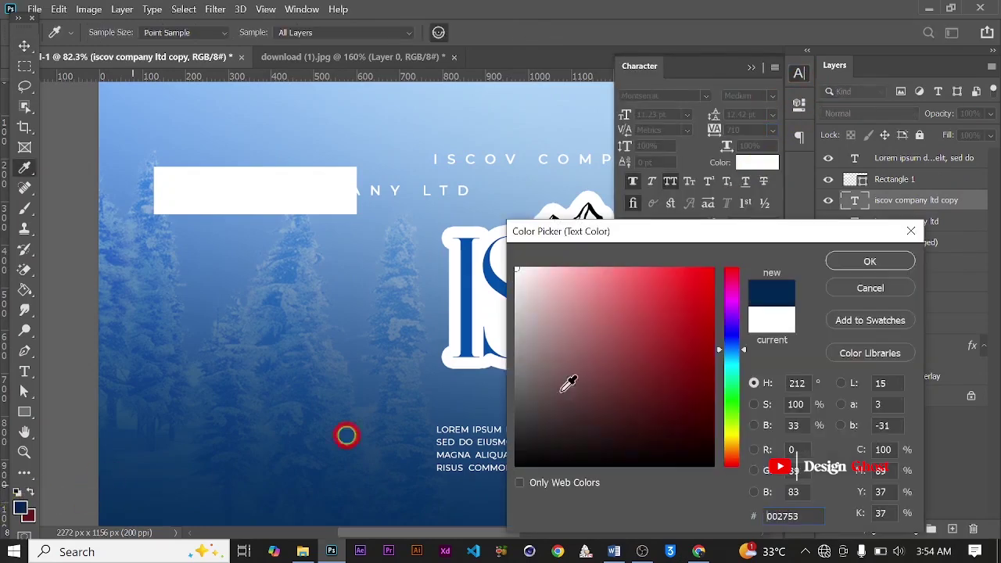
{"action": "left_click", "coordinate": [868, 263]}
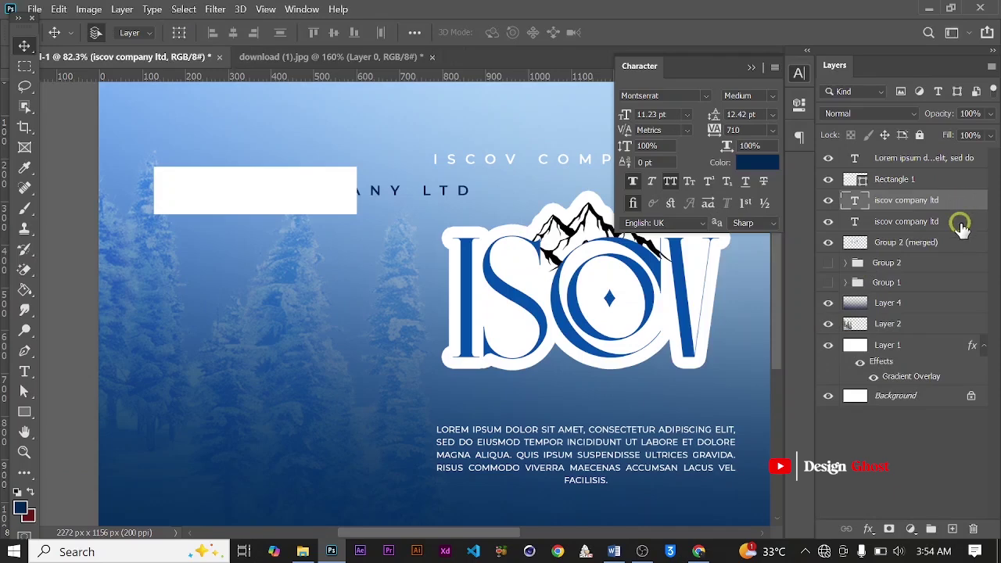
{"action": "key", "text": "ctrl+bracketright"}
{"action": "key", "text": "ctrl+bracketright"}
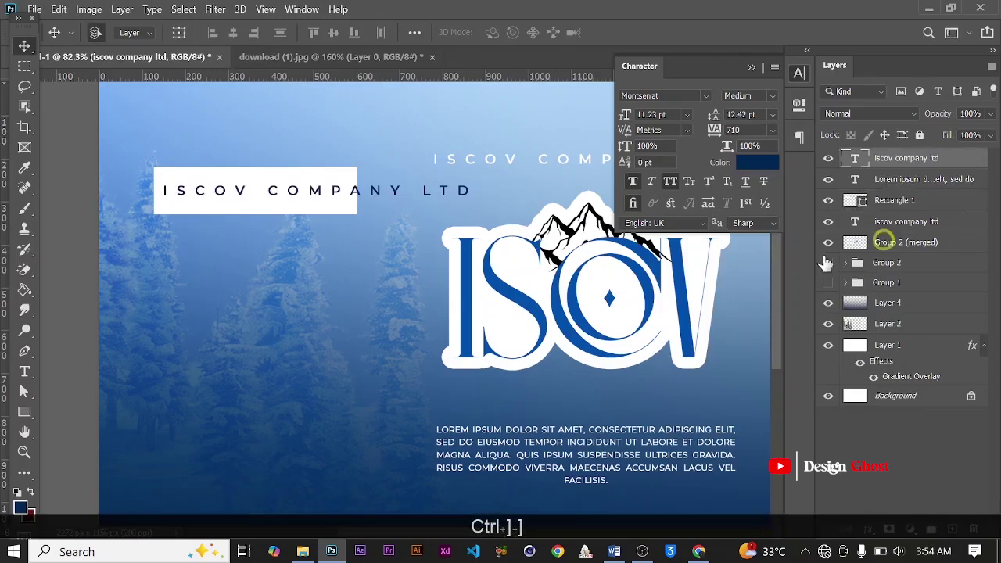
Step: Replace the copied text on the white rectangle with "MINERAL COMPONENTS"
{"action": "key", "text": "t"}
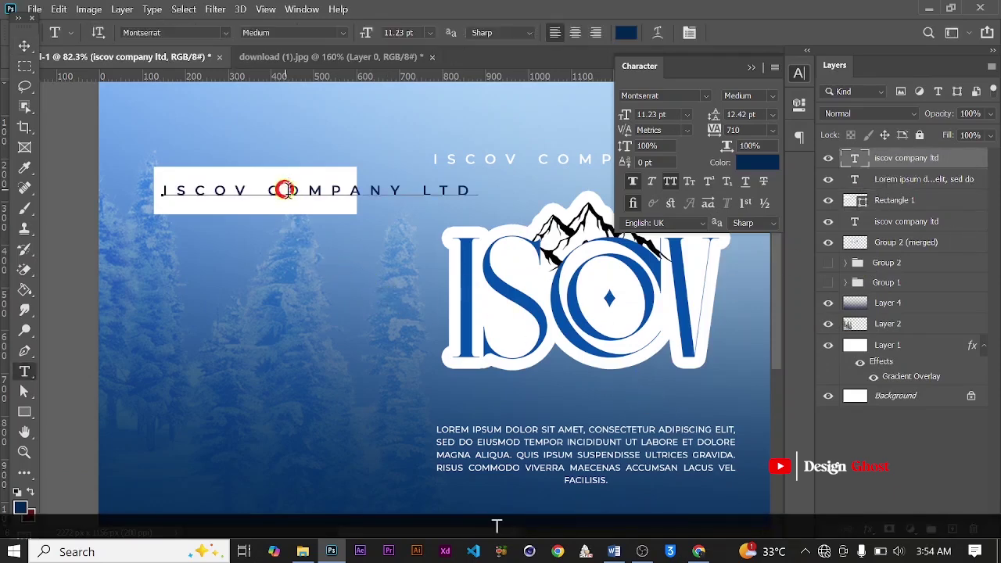
{"action": "left_click", "coordinate": [286, 190]}
{"action": "key", "text": "ctrl+a"}
{"action": "key", "text": "ctrl+h"}
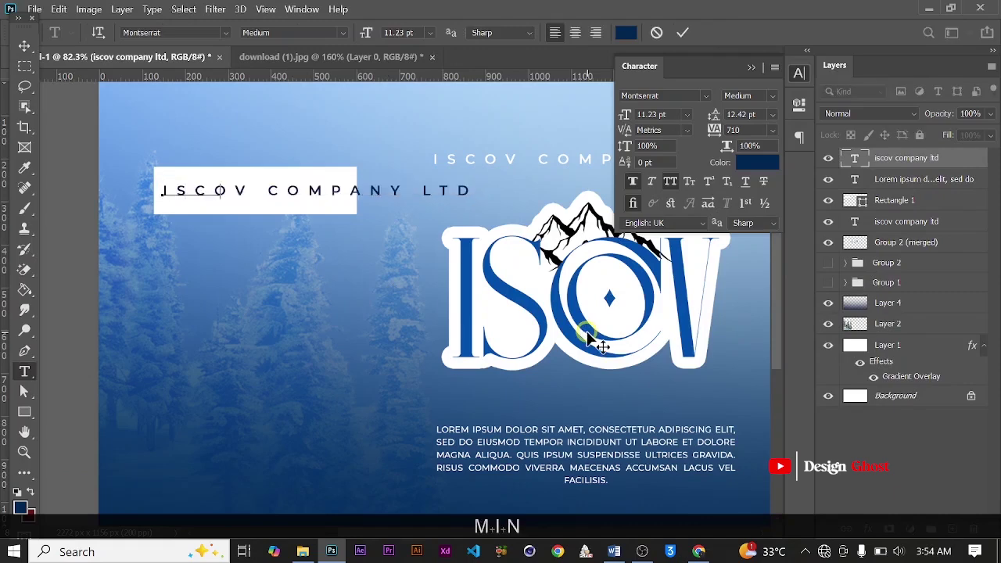
{"action": "type", "text": "MINER"}
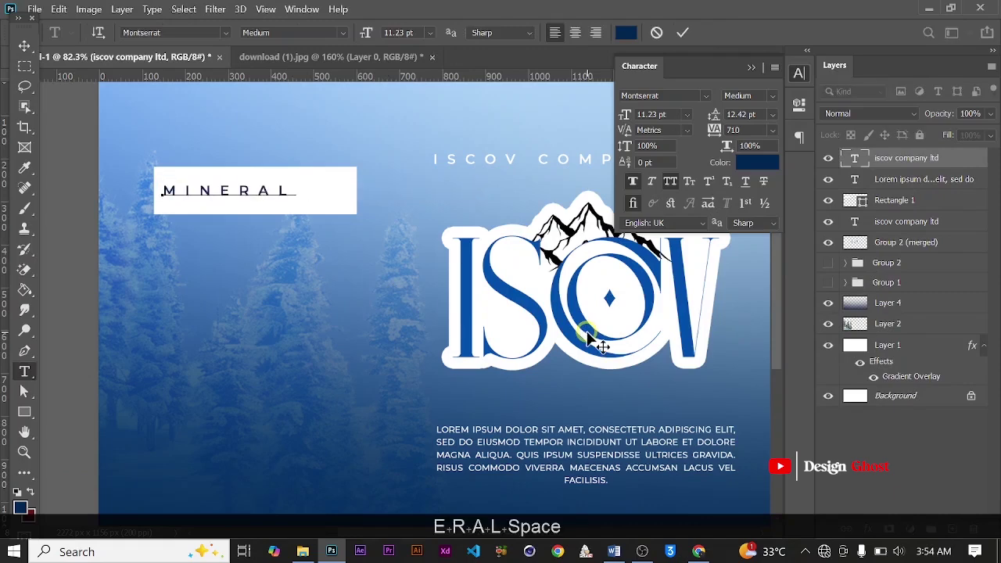
{"action": "type", "text": "AL COMPA"}
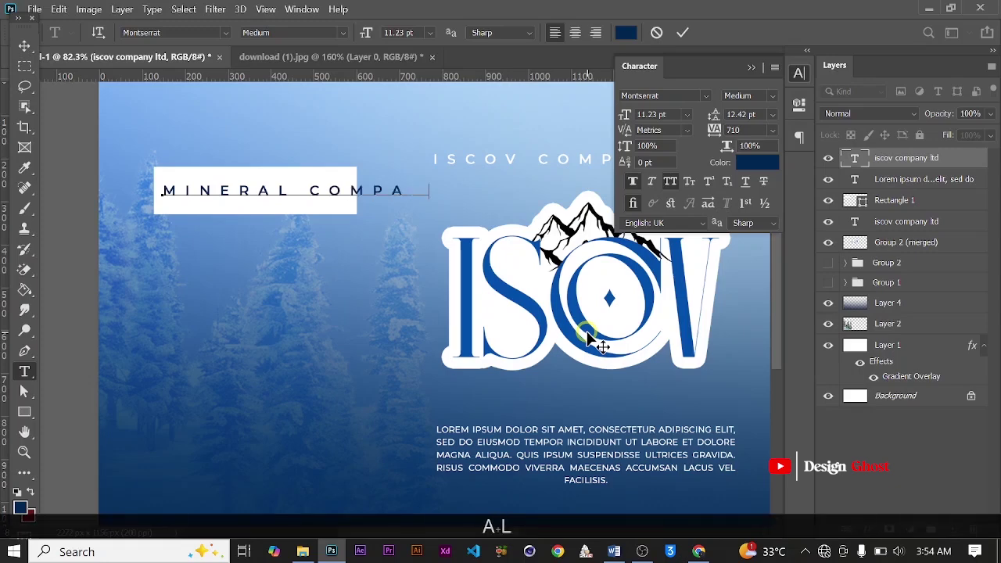
{"action": "key", "text": "BackSpace"}
{"action": "key", "text": "BackSpace"}
{"action": "key", "text": "BackSpace"}
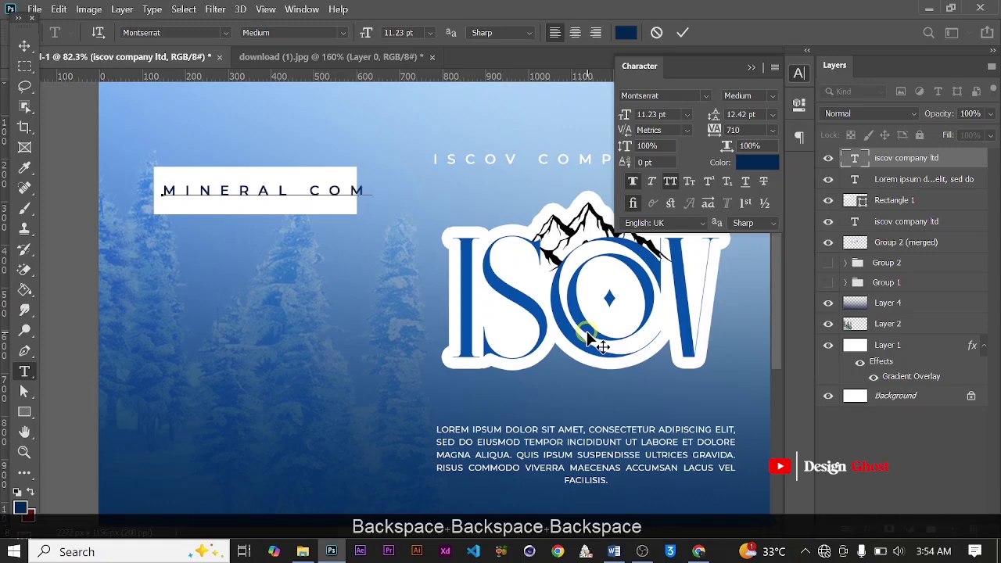
{"action": "type", "text": "PONENTS"}
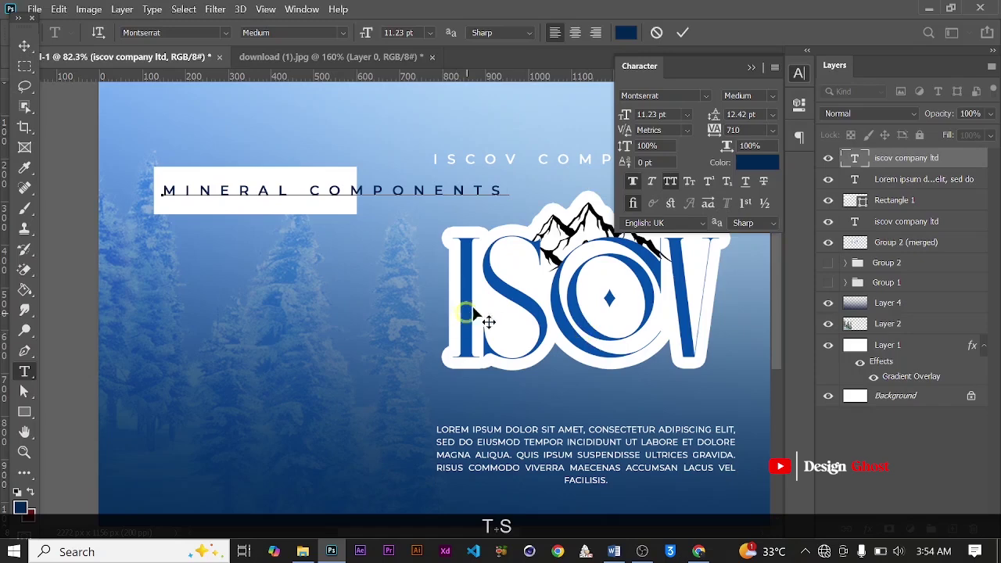
{"action": "left_click", "coordinate": [677, 32]}
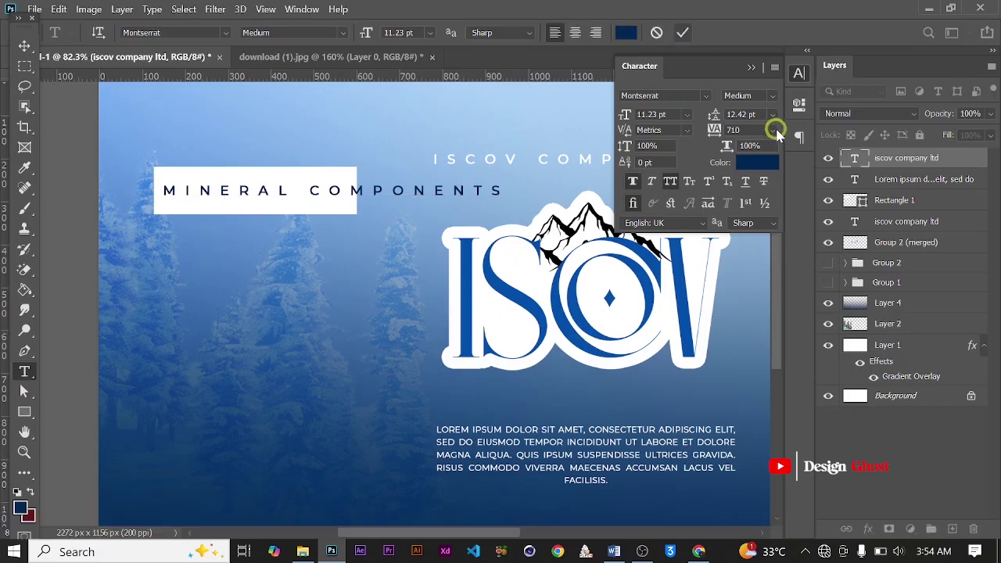
Step: Set the MINERAL COMPONENTS text's tracking to 0 and its font weight to SemiBold
{"action": "left_click", "coordinate": [772, 130]}
{"action": "left_click", "coordinate": [754, 226]}
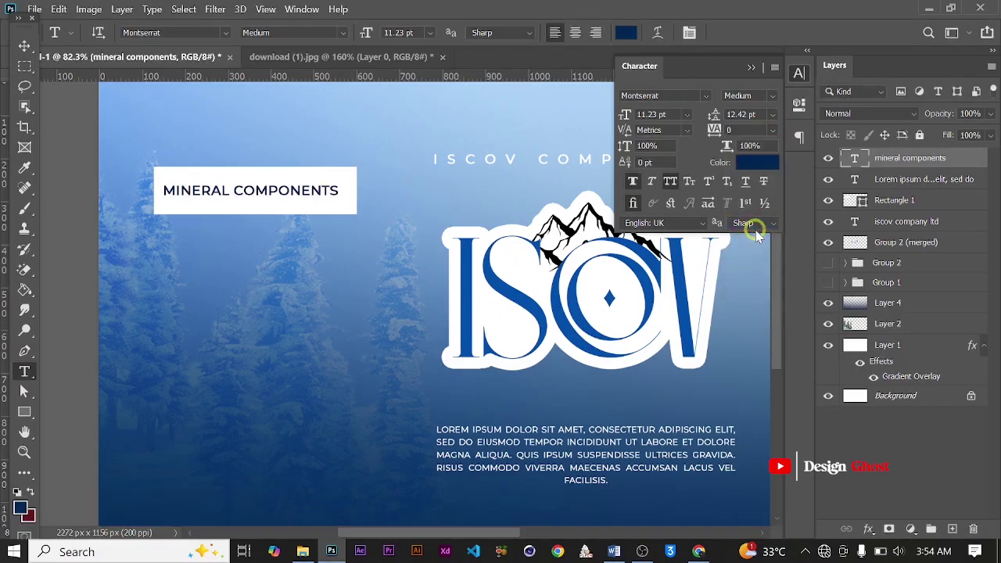
{"action": "left_click", "coordinate": [772, 97]}
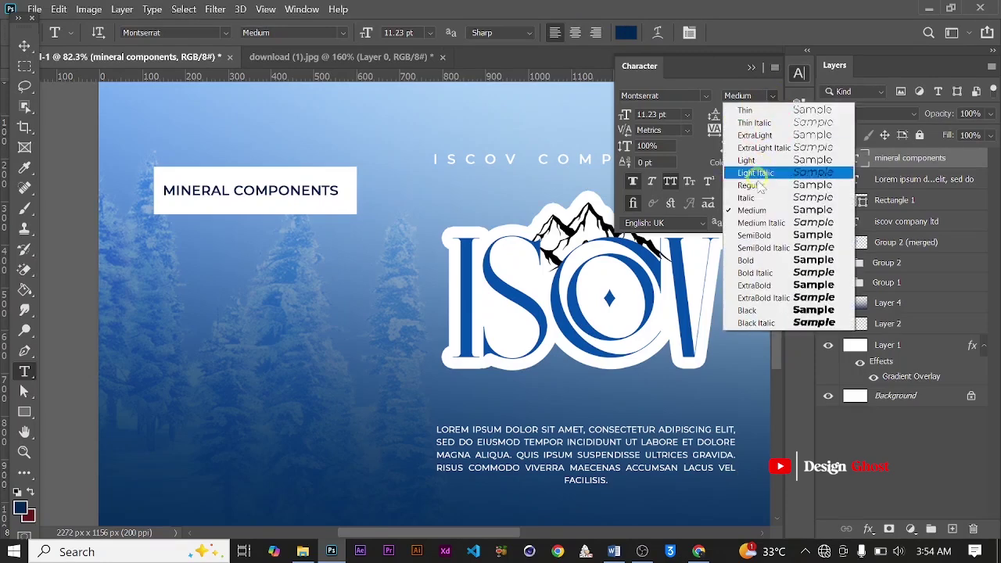
{"action": "left_click", "coordinate": [755, 236]}
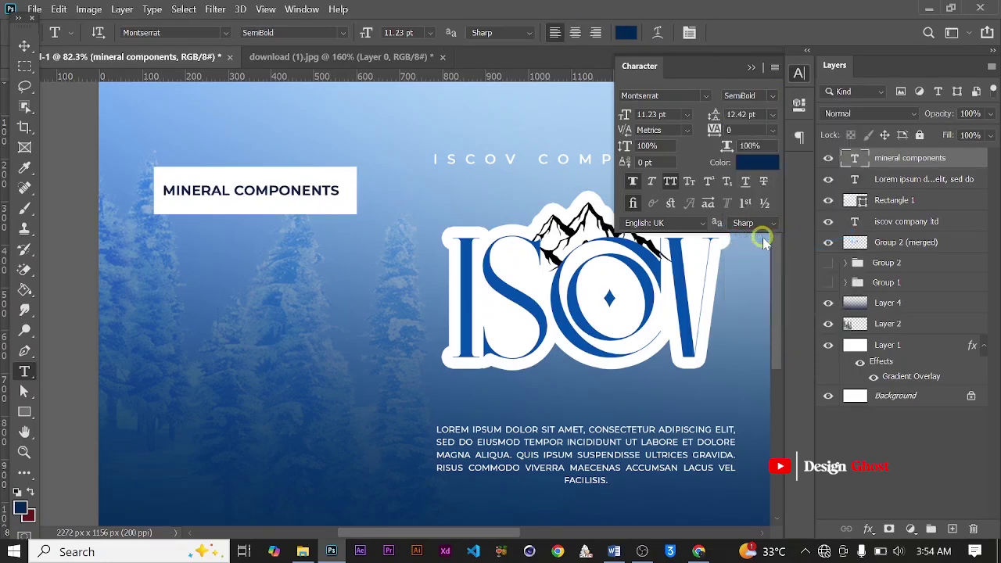
Step: Scale the MINERAL COMPONENTS text down to about 9.99 pt so it fits inside the white rectangle with wider margins
{"action": "key", "text": "v"}
{"action": "key", "text": "ctrl+t"}
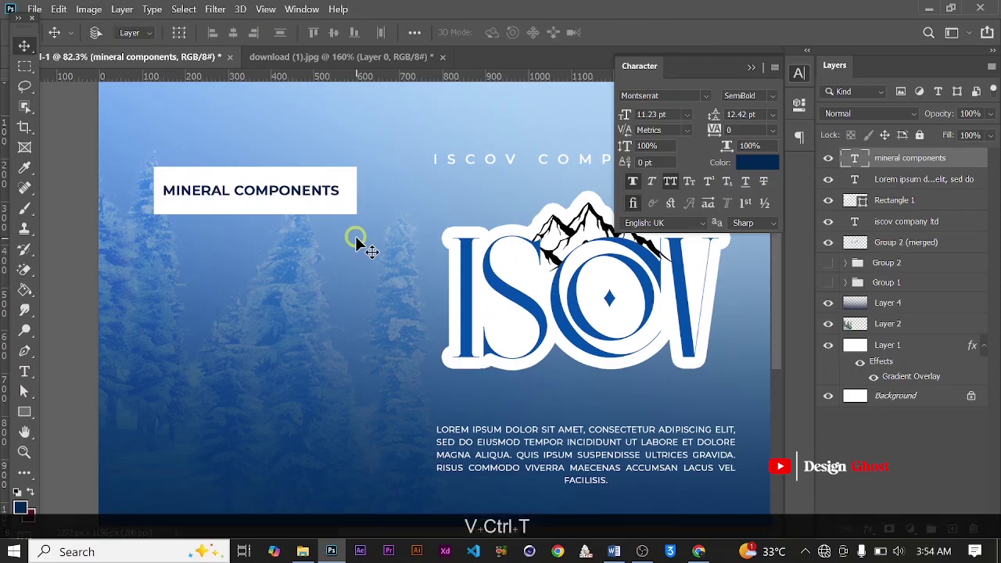
{"action": "scroll", "coordinate": [355, 235], "scroll_direction": "up", "scroll_amount": 2}
{"action": "left_click_drag", "start_coordinate": [330, 181], "coordinate": [308, 185]}
{"action": "key", "text": "Right"}
{"action": "key", "text": "Return"}
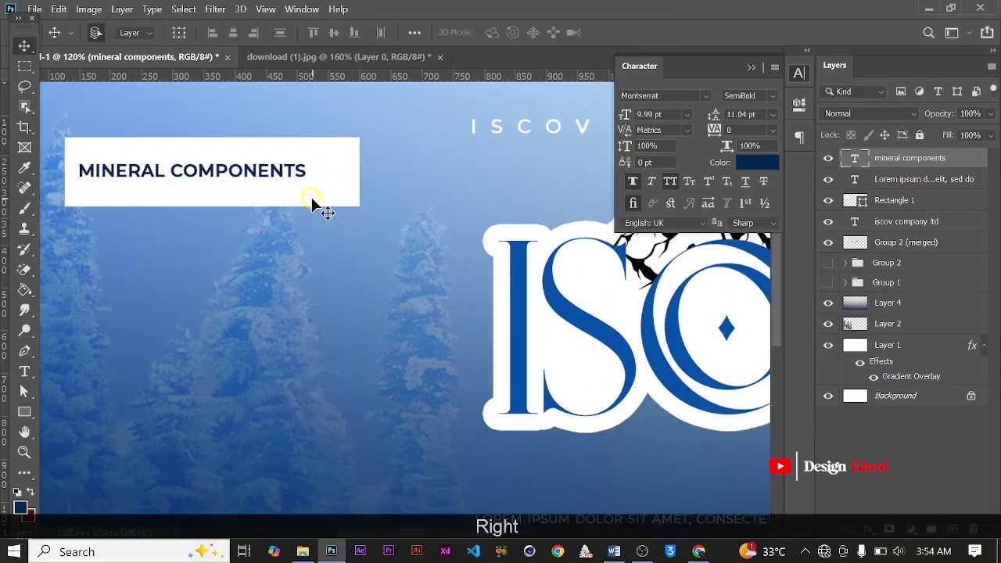
Step: Nudge the MINERAL COMPONENTS text right and down until it is centered in the white rectangle
{"action": "key", "text": "Right"}
{"action": "key", "text": "Right"}
{"action": "key", "text": "Right"}
{"action": "key", "text": "Right"}
{"action": "key", "text": "Right"}
{"action": "key", "text": "Right"}
{"action": "key", "text": "Right"}
{"action": "key", "text": "Right"}
{"action": "key", "text": "Right"}
{"action": "key", "text": "Right"}
{"action": "key", "text": "Right"}
{"action": "key", "text": "Right"}
{"action": "key", "text": "Right"}
{"action": "key", "text": "Right"}
{"action": "key", "text": "Right"}
{"action": "key", "text": "Right"}
{"action": "key", "text": "Down"}
{"action": "key", "text": "Down"}
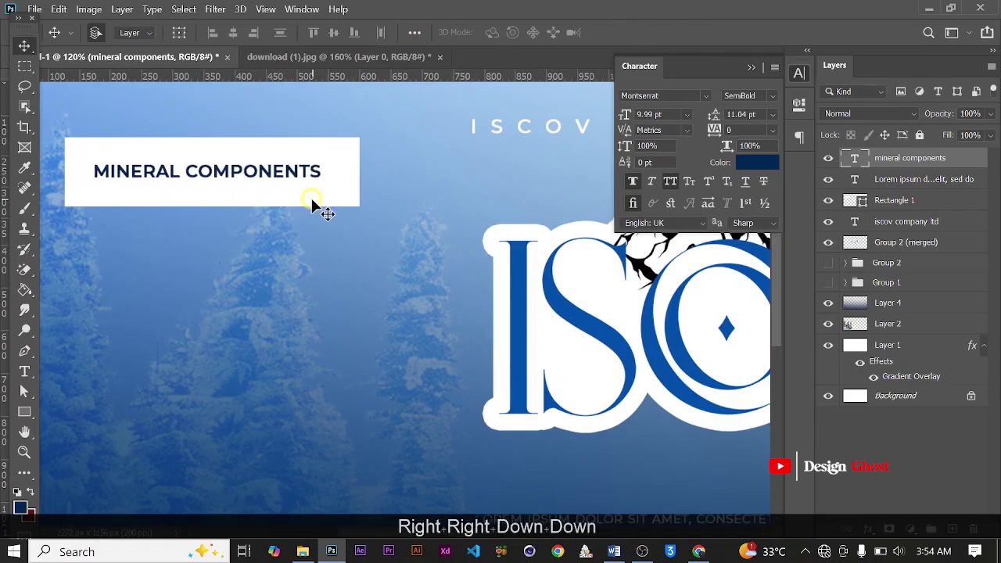
{"action": "key", "text": "Down"}
{"action": "key", "text": "Right"}
{"action": "key", "text": "Right"}
{"action": "key", "text": "Right"}
{"action": "key", "text": "Right"}
{"action": "key", "text": "Down"}
{"action": "key", "text": "Down"}
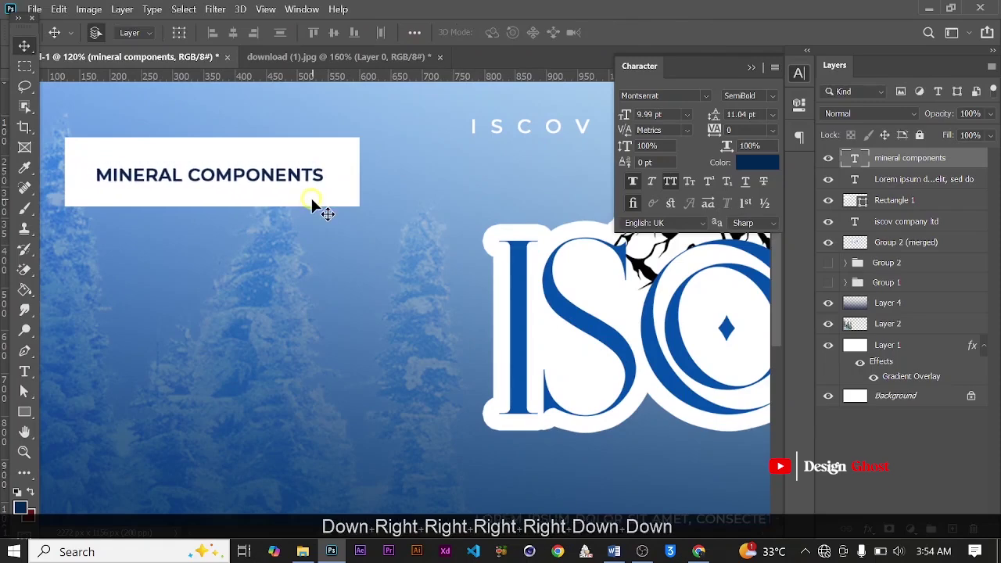
{"action": "key", "text": "Down"}
{"action": "scroll", "coordinate": [312, 206], "scroll_direction": "down", "scroll_amount": 3}
{"action": "key", "text": "ctrl+0"}
{"action": "scroll", "coordinate": [284, 229], "scroll_direction": "down", "scroll_amount": 2}
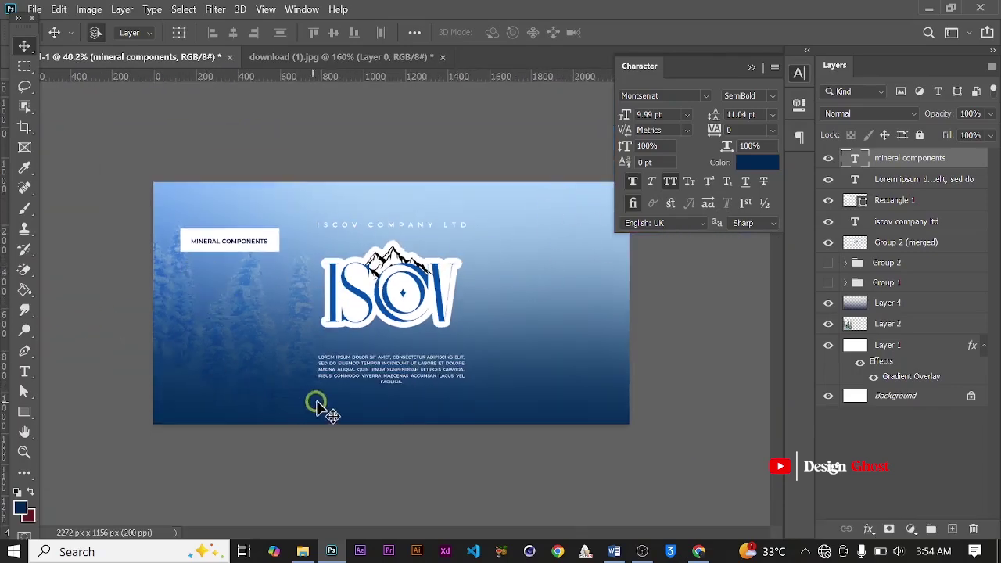
Step: Duplicate the lorem ipsum paragraph and place the copy below the white rectangle, aligned with its left edge
{"action": "scroll", "coordinate": [316, 405], "scroll_direction": "up", "scroll_amount": 4}
{"action": "scroll", "coordinate": [409, 386], "scroll_direction": "down", "scroll_amount": 4}
{"action": "scroll", "coordinate": [179, 297], "scroll_direction": "up", "scroll_amount": 3}
{"action": "key", "text": "space"}
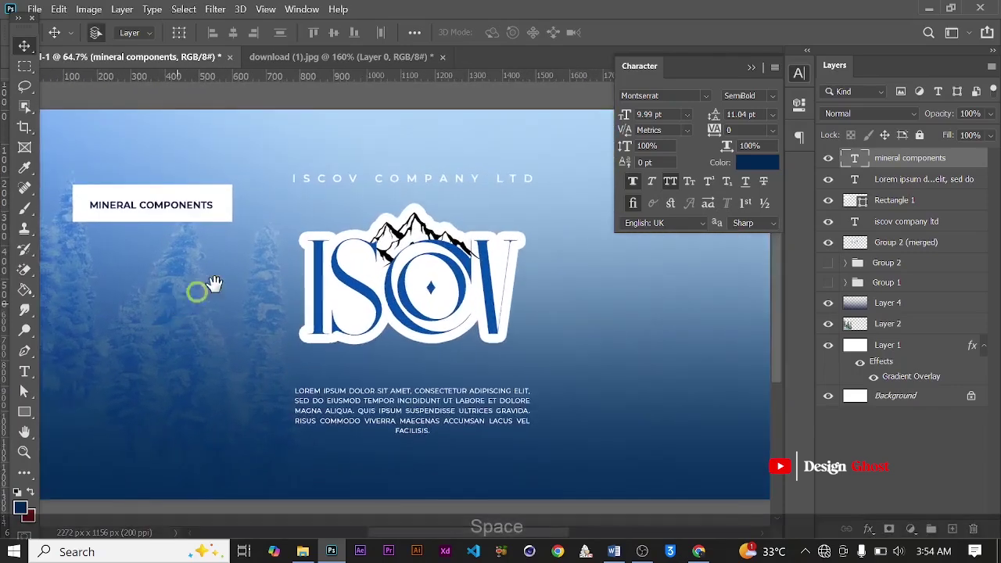
{"action": "left_click_drag", "start_coordinate": [214, 283], "coordinate": [357, 292]}
{"action": "left_click", "coordinate": [467, 362]}
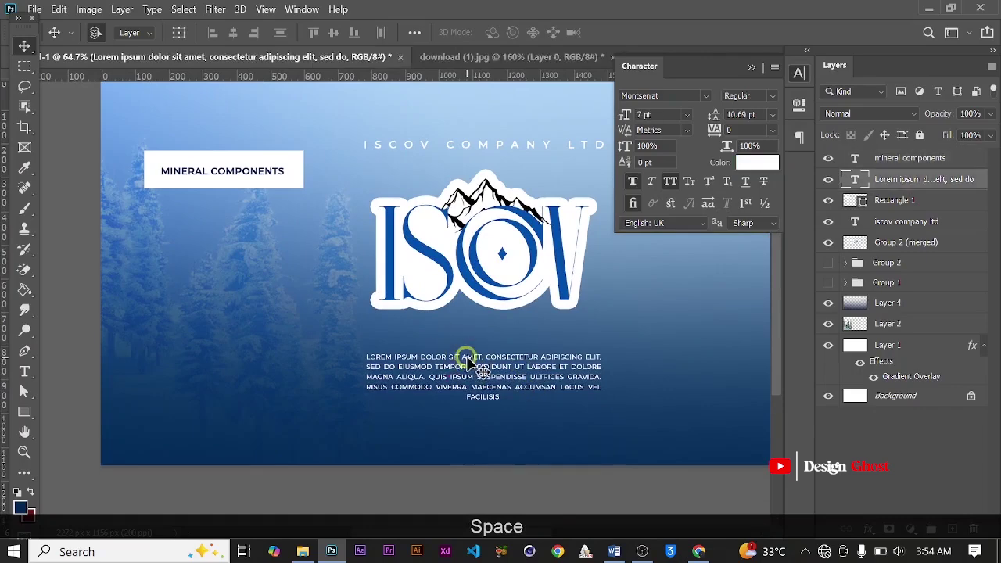
{"action": "left_click_drag", "start_coordinate": [484, 384], "coordinate": [264, 230]}
Step: Resize the copied paragraph's text box to the white rectangle's width and extend it down to the original paragraph's top
{"action": "scroll", "coordinate": [308, 235], "scroll_direction": "up", "scroll_amount": 2}
{"action": "key", "text": "t"}
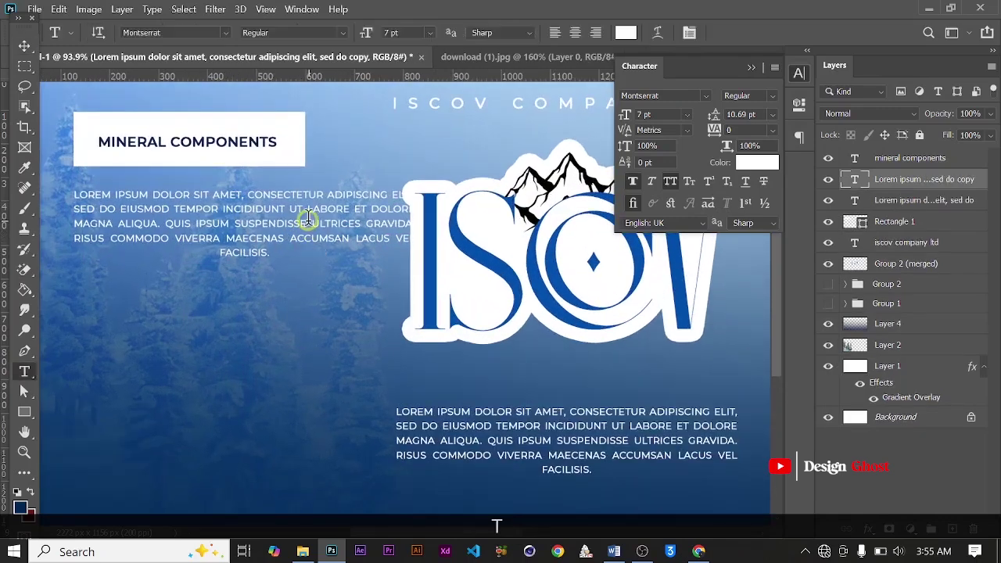
{"action": "left_click", "coordinate": [308, 221]}
{"action": "left_click_drag", "start_coordinate": [415, 224], "coordinate": [305, 224]}
{"action": "left_click_drag", "start_coordinate": [188, 265], "coordinate": [188, 406]}
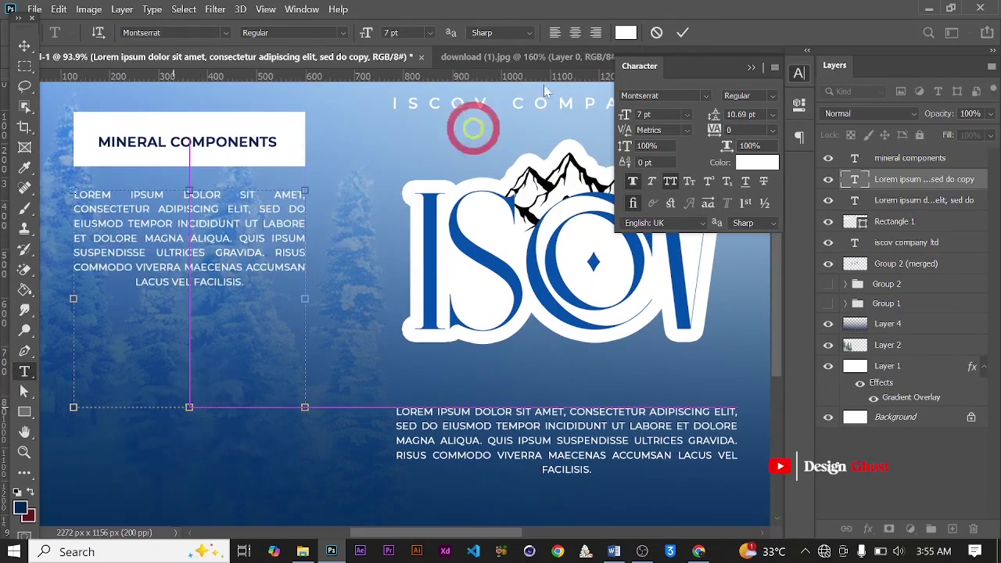
Step: Commit the resized text box and justify the copied lorem ipsum paragraph with its last line aligned left
{"action": "left_click", "coordinate": [679, 34]}
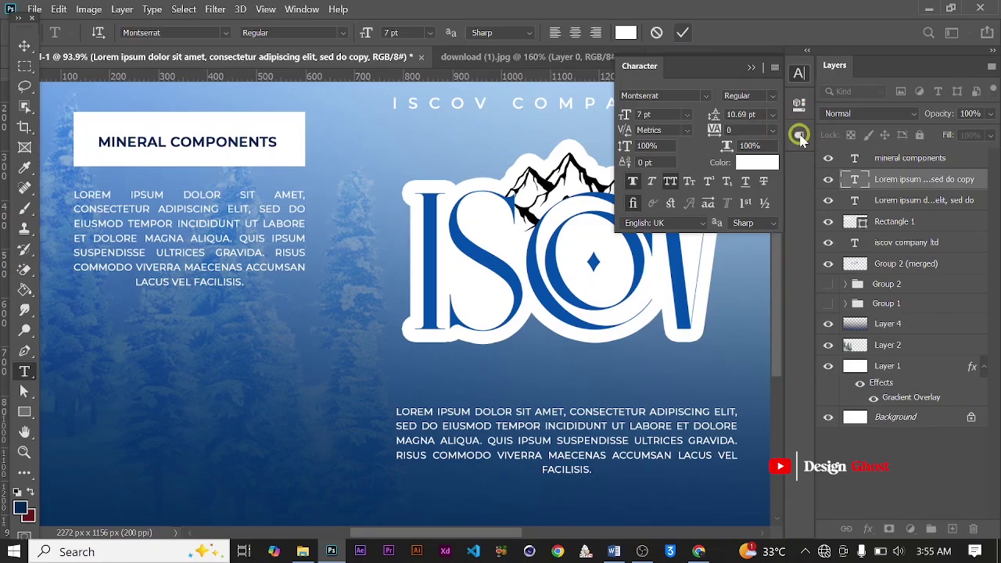
{"action": "left_click", "coordinate": [797, 134]}
{"action": "left_click", "coordinate": [699, 160]}
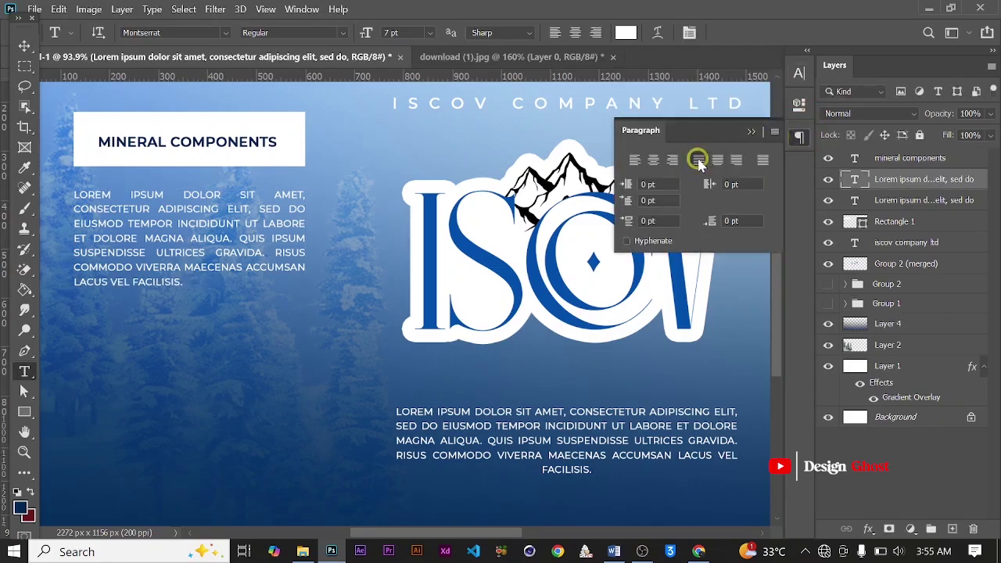
{"action": "scroll", "coordinate": [241, 208], "scroll_direction": "down", "scroll_amount": 3}
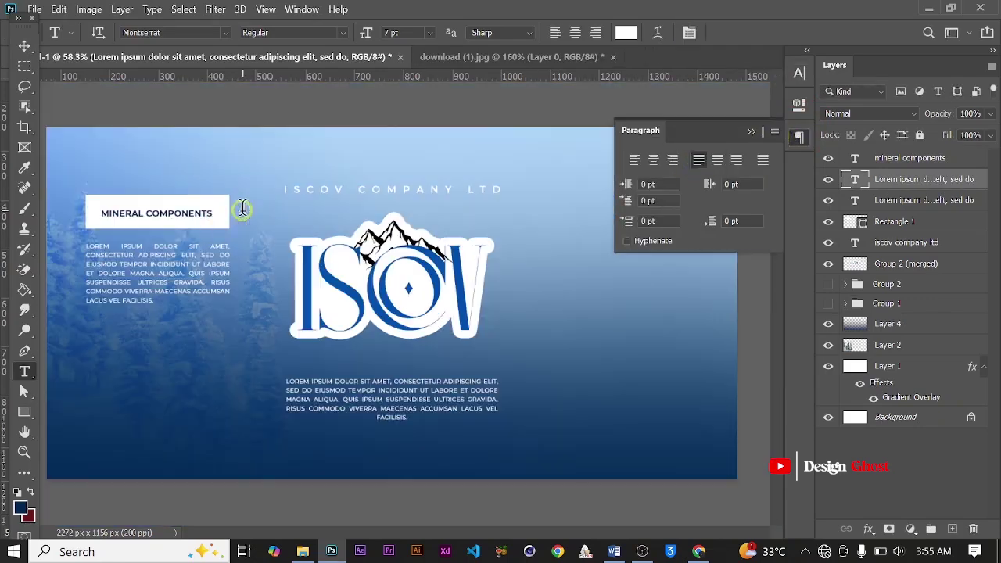
Step: Change the copied paragraph's Montserrat font style to Medium, then settle on SemiBold
{"action": "left_click", "coordinate": [22, 51]}
{"action": "left_click", "coordinate": [798, 73]}
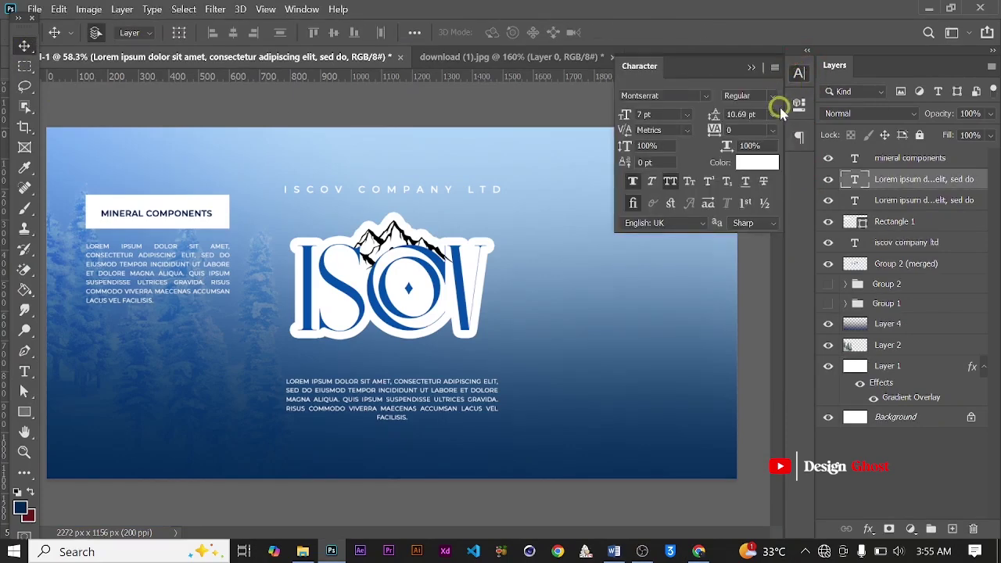
{"action": "left_click", "coordinate": [772, 97]}
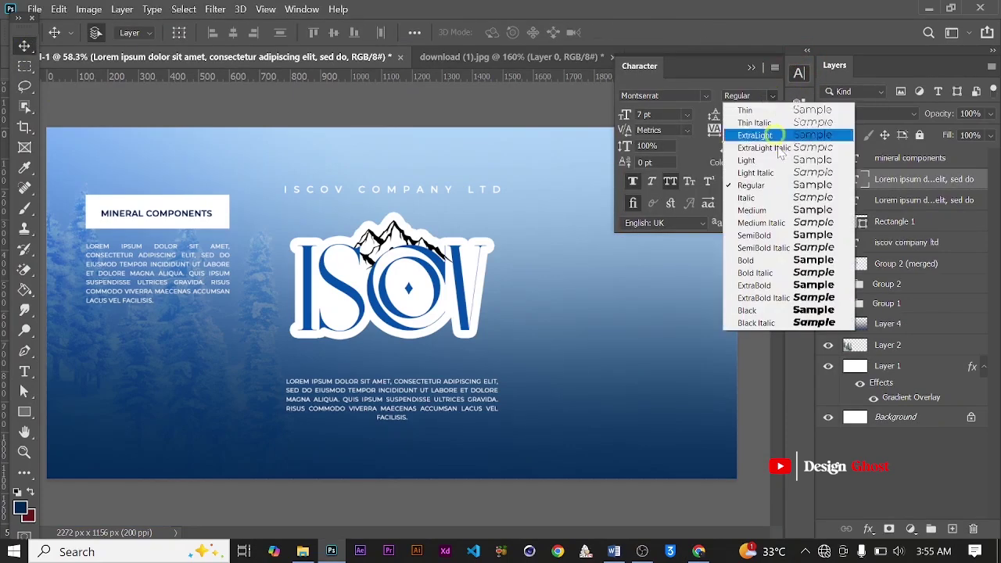
{"action": "left_click", "coordinate": [754, 210]}
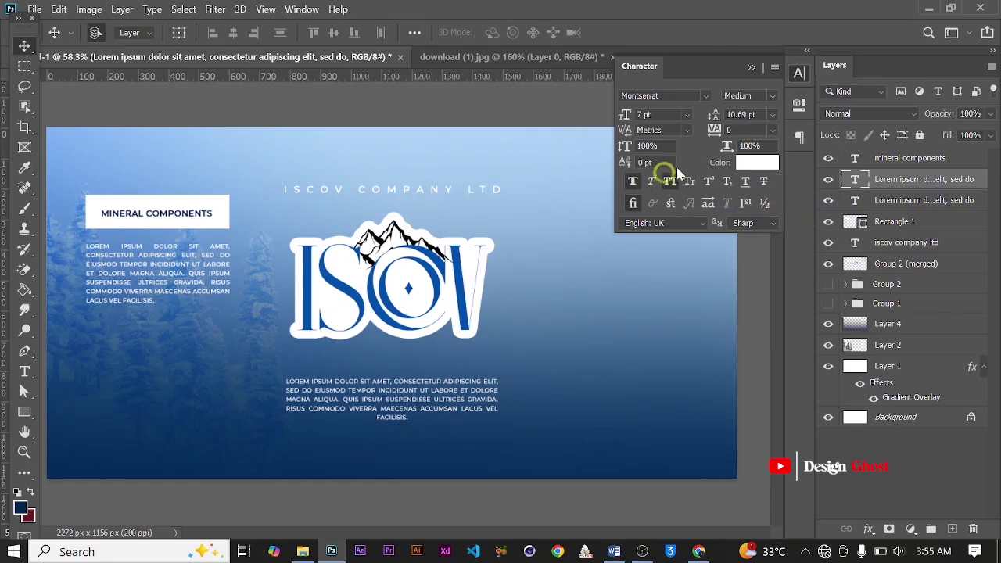
{"action": "left_click", "coordinate": [772, 95]}
{"action": "left_click", "coordinate": [764, 232]}
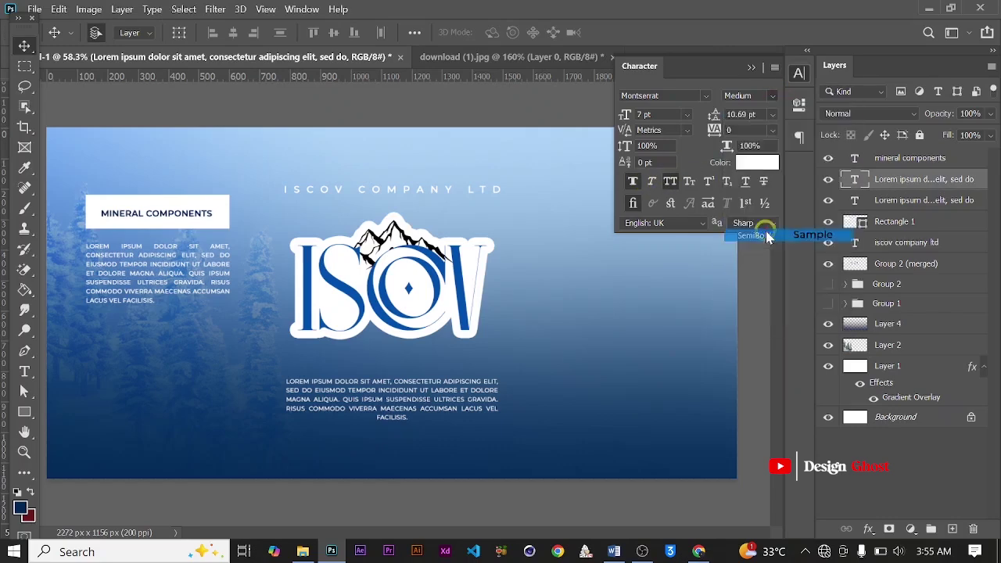
{"action": "left_click", "coordinate": [753, 67]}
Step: Examine the justified paragraph under the MINERAL COMPONENTS heading up close and against the whole label layout
{"action": "scroll", "coordinate": [102, 297], "scroll_direction": "up", "scroll_amount": 3}
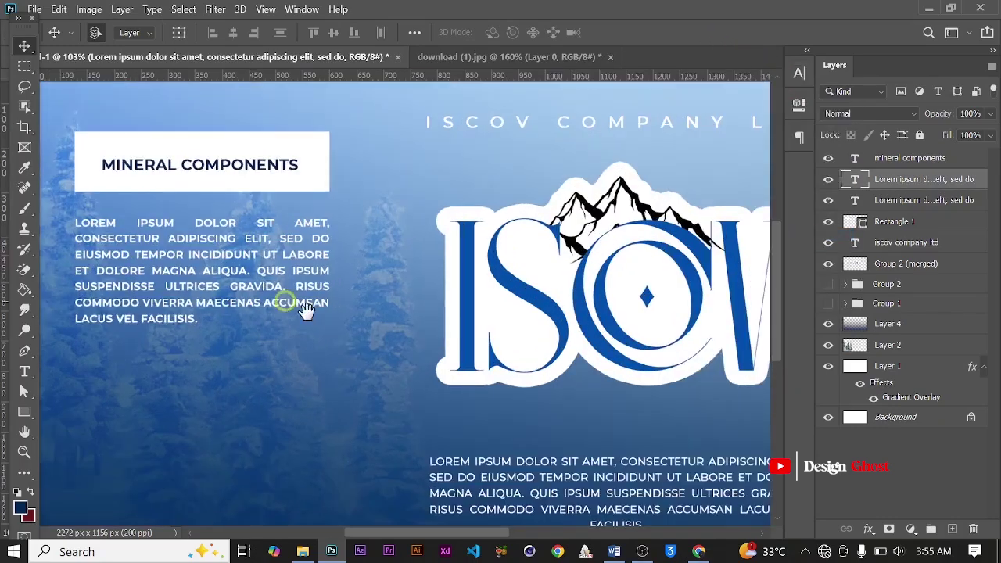
{"action": "left_click_drag", "start_coordinate": [290, 308], "coordinate": [383, 237]}
{"action": "scroll", "coordinate": [383, 237], "scroll_direction": "down", "scroll_amount": 2}
{"action": "key", "text": "ctrl+0"}
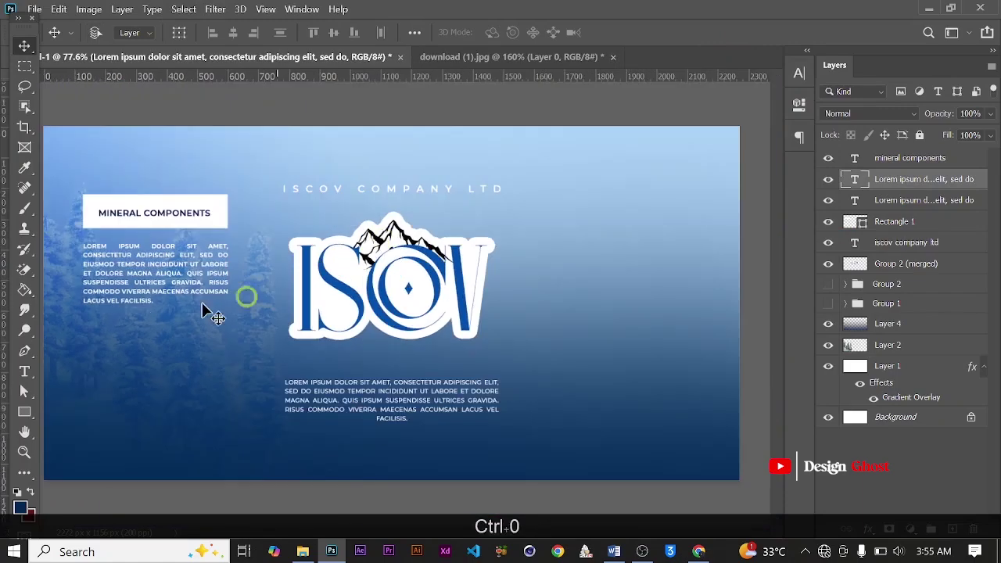
{"action": "scroll", "coordinate": [167, 290], "scroll_direction": "up", "scroll_amount": 5}
{"action": "left_click_drag", "start_coordinate": [217, 302], "coordinate": [307, 268]}
{"action": "scroll", "coordinate": [319, 279], "scroll_direction": "down", "scroll_amount": 4}
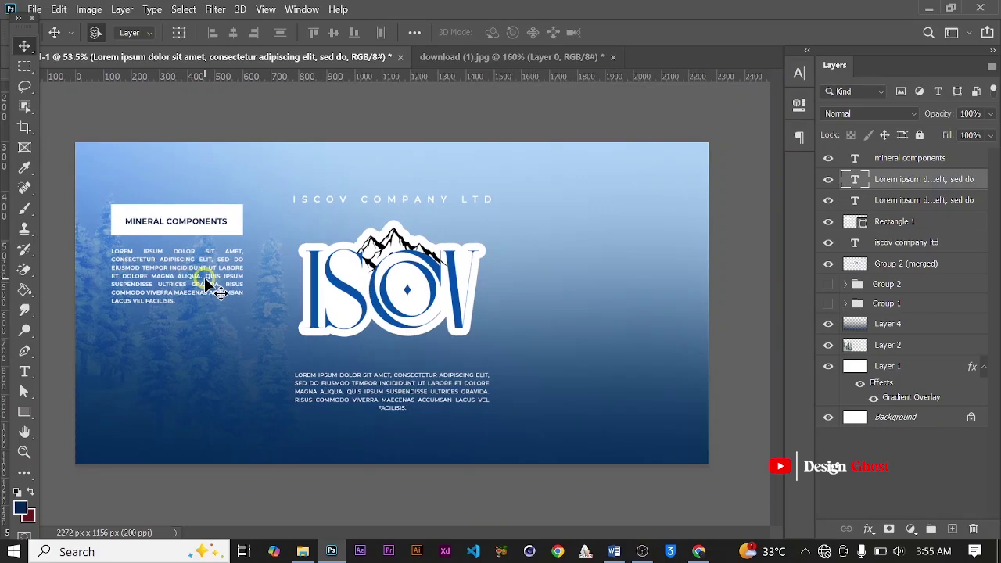
{"action": "scroll", "coordinate": [219, 292], "scroll_direction": "up", "scroll_amount": 2}
{"action": "scroll", "coordinate": [206, 286], "scroll_direction": "down", "scroll_amount": 2}
{"action": "key", "text": "Return"}
{"action": "key", "text": "ctrl+0"}
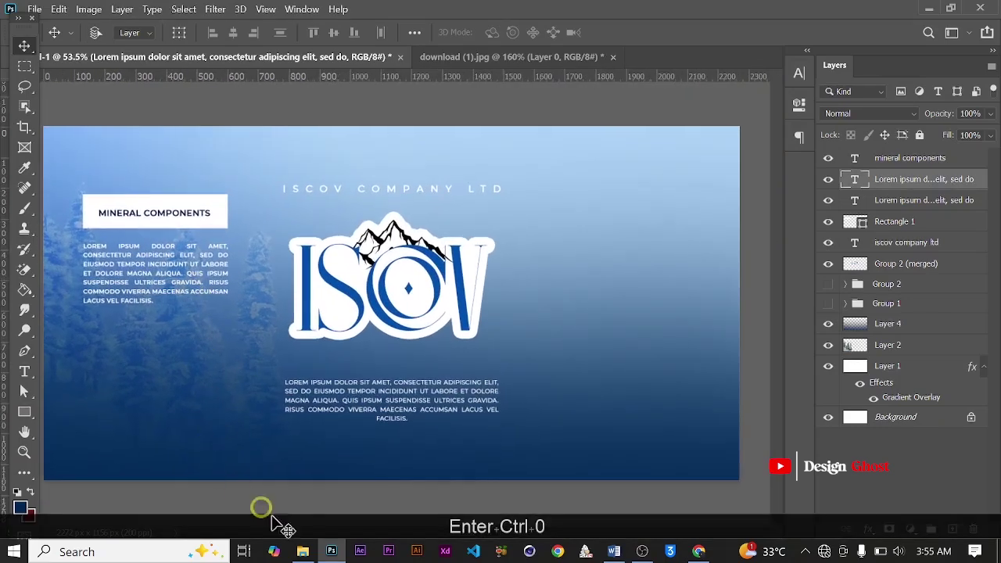
Step: Open the barcode image from the Water folder as its own document in Photoshop
{"action": "left_click", "coordinate": [304, 550]}
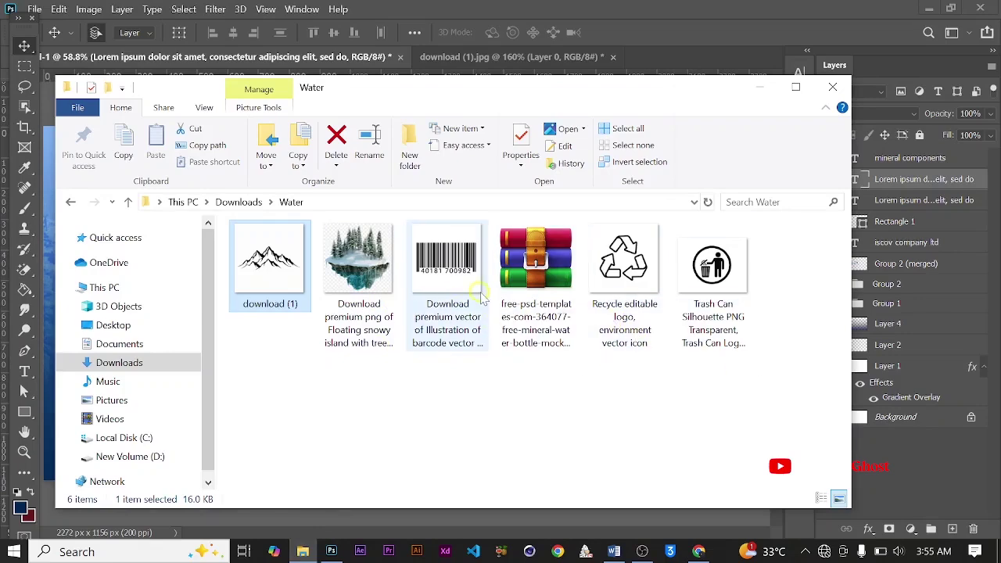
{"action": "left_click", "coordinate": [466, 228]}
{"action": "left_click_drag", "start_coordinate": [574, 6], "coordinate": [575, 7]}
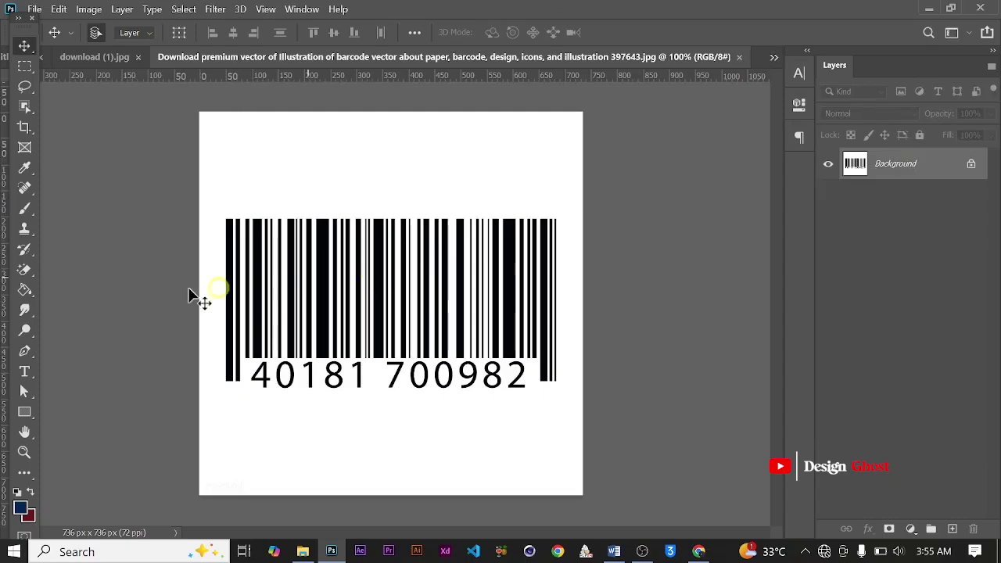
Step: Remove the white background around the barcode with the Magic Eraser at tolerance 32
{"action": "left_click", "coordinate": [21, 268]}
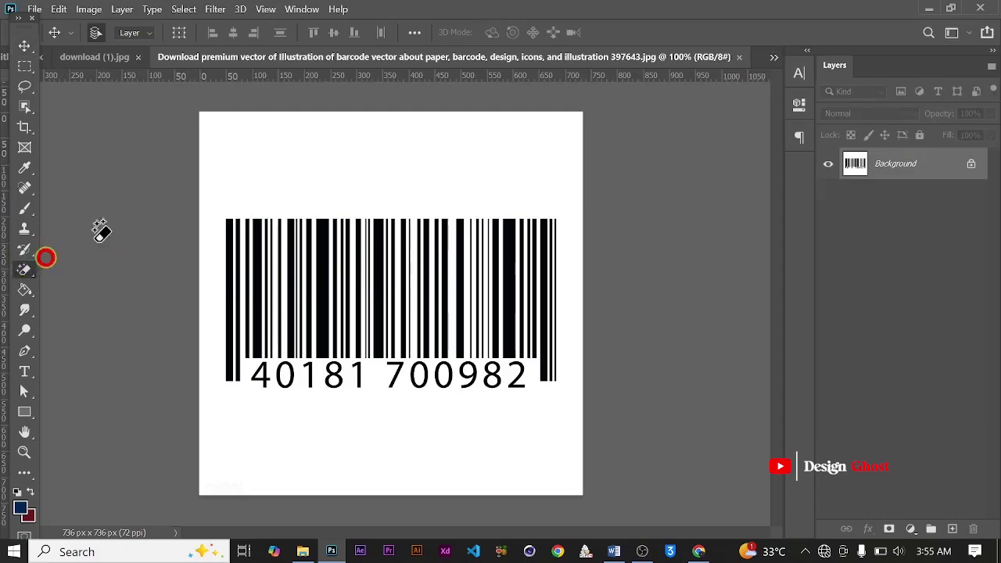
{"action": "left_click", "coordinate": [479, 200]}
{"action": "scroll", "coordinate": [311, 361], "scroll_direction": "up", "scroll_amount": 2}
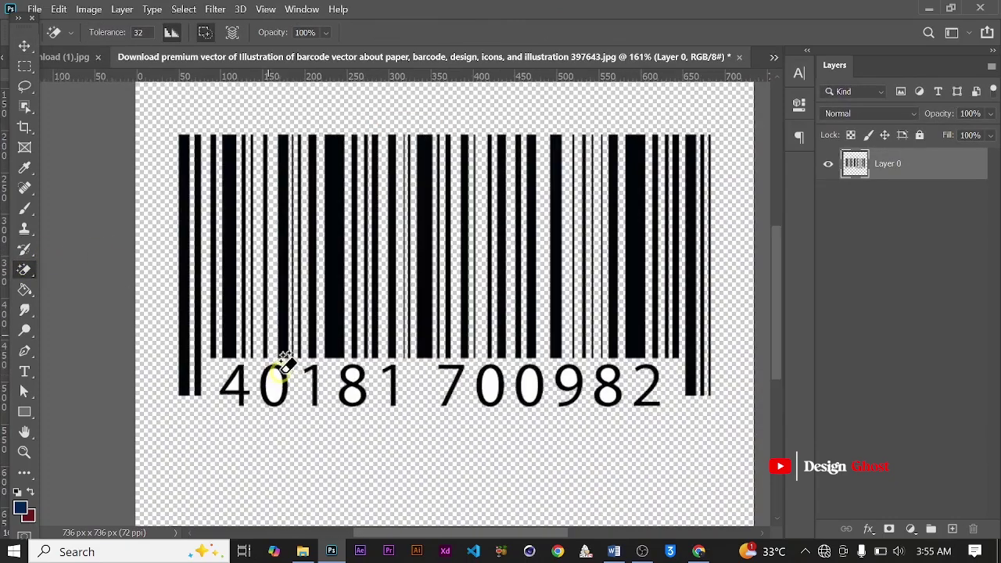
Step: Erase the remaining white areas enclosed inside the barcode's digits with the Magic Eraser
{"action": "scroll", "coordinate": [261, 384], "scroll_direction": "up", "scroll_amount": 2}
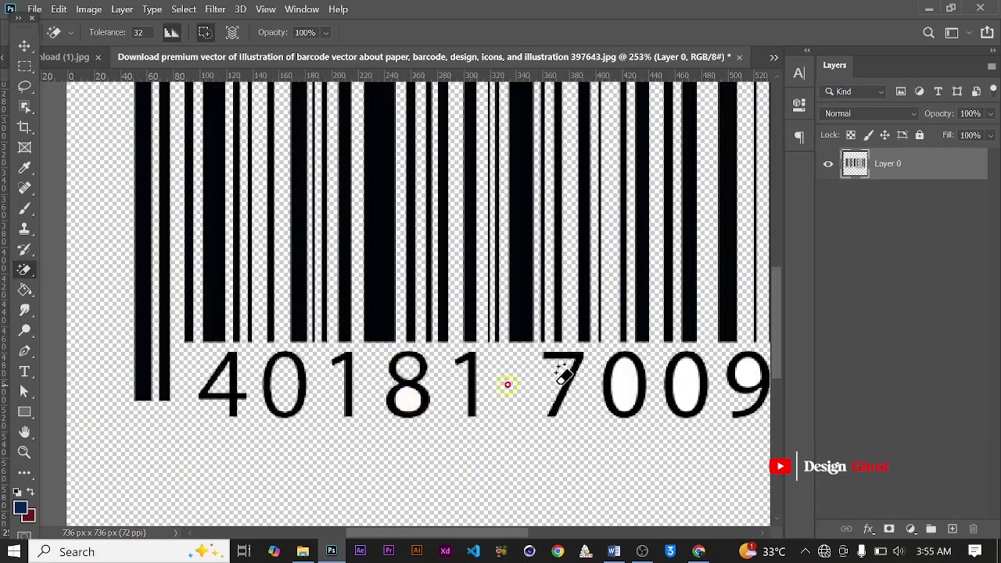
{"action": "left_click", "coordinate": [623, 381]}
{"action": "left_click", "coordinate": [683, 381]}
{"action": "left_click", "coordinate": [751, 373]}
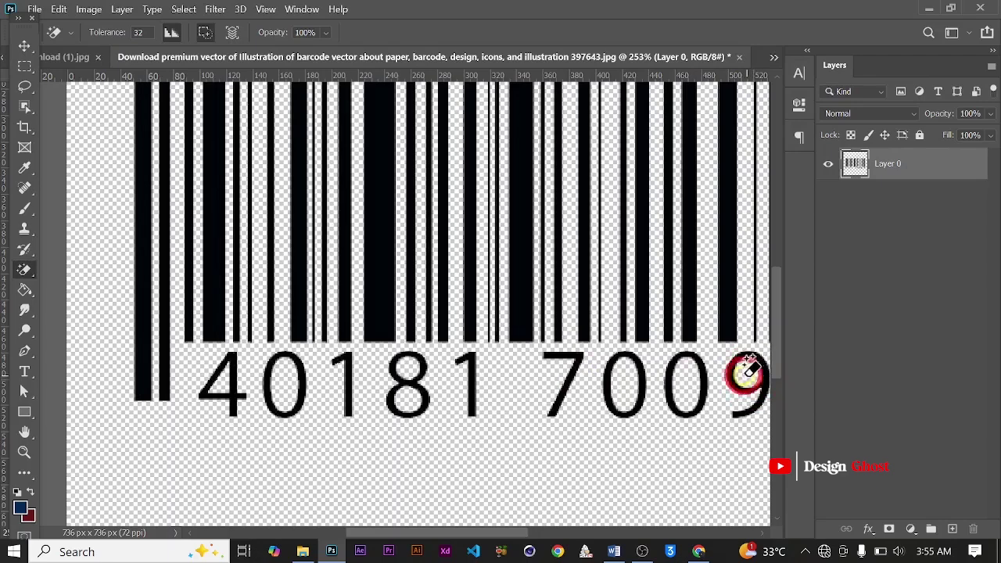
{"action": "scroll", "coordinate": [751, 371], "scroll_direction": "down", "scroll_amount": 2}
{"action": "scroll", "coordinate": [743, 377], "scroll_direction": "down", "scroll_amount": 2}
{"action": "scroll", "coordinate": [480, 375], "scroll_direction": "up", "scroll_amount": 3}
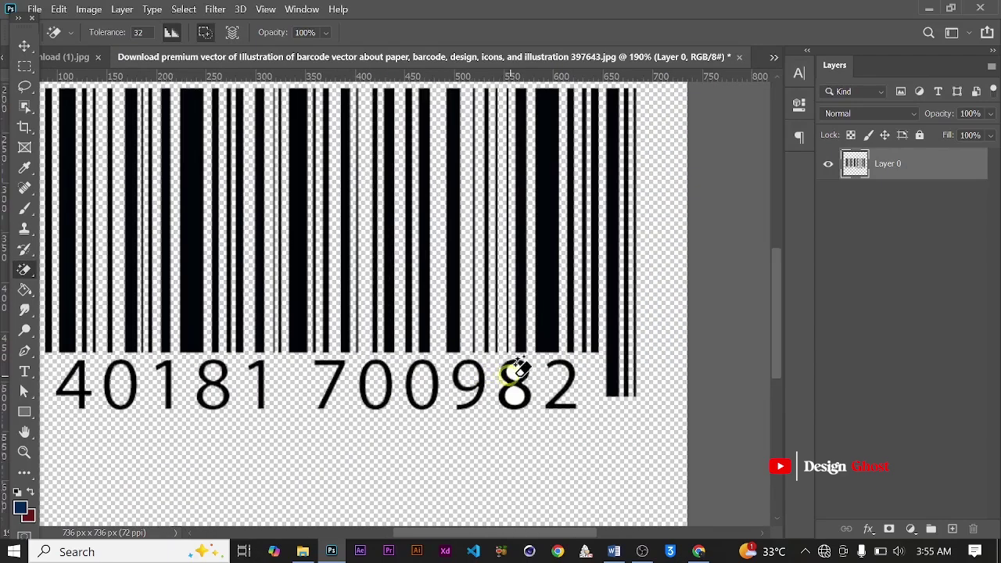
{"action": "left_click", "coordinate": [511, 395]}
{"action": "scroll", "coordinate": [511, 396], "scroll_direction": "down", "scroll_amount": 3}
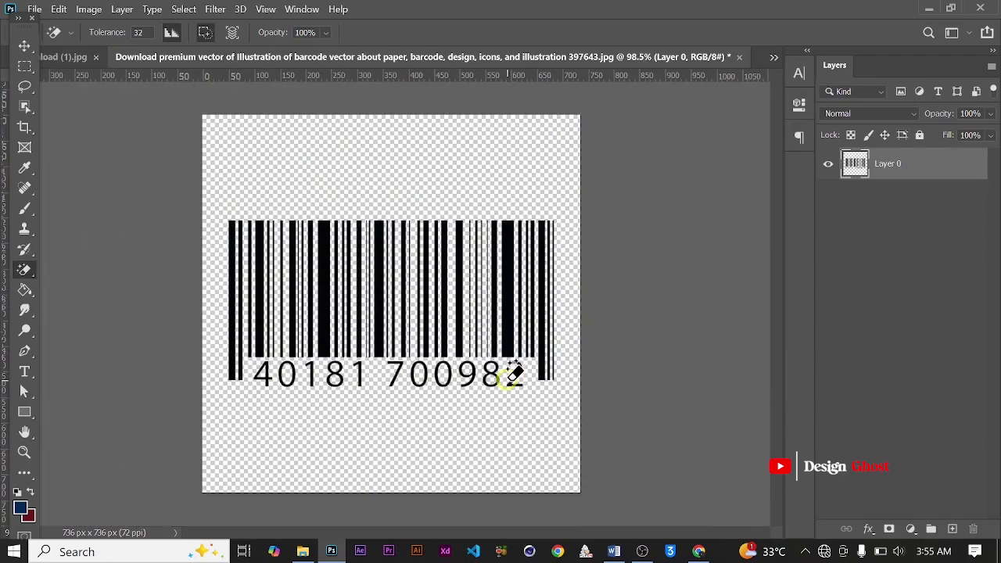
Step: Move the cut-out barcode into the label document and place it below the Mineral Components paragraph
{"action": "key", "text": "v"}
{"action": "left_click_drag", "start_coordinate": [509, 248], "coordinate": [317, 391]}
{"action": "left_click_drag", "start_coordinate": [113, 104], "coordinate": [402, 335]}
Step: Scale the barcode down to about the paragraph's width and nudge it left to center it beneath the text
{"action": "key", "text": "ctrl+t"}
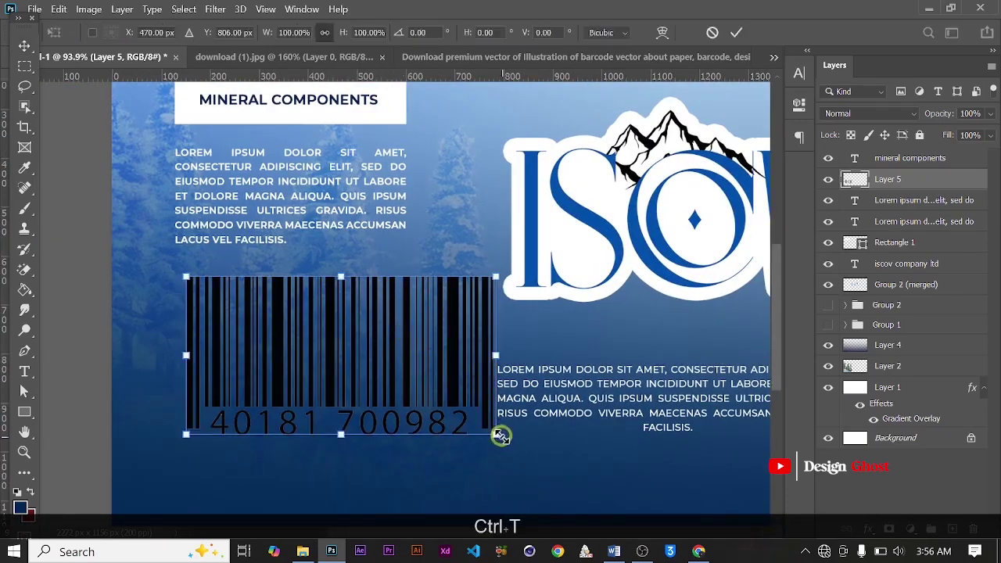
{"action": "left_click_drag", "start_coordinate": [494, 435], "coordinate": [408, 411]}
{"action": "key", "text": "Return"}
{"action": "key", "text": "ctrl+0"}
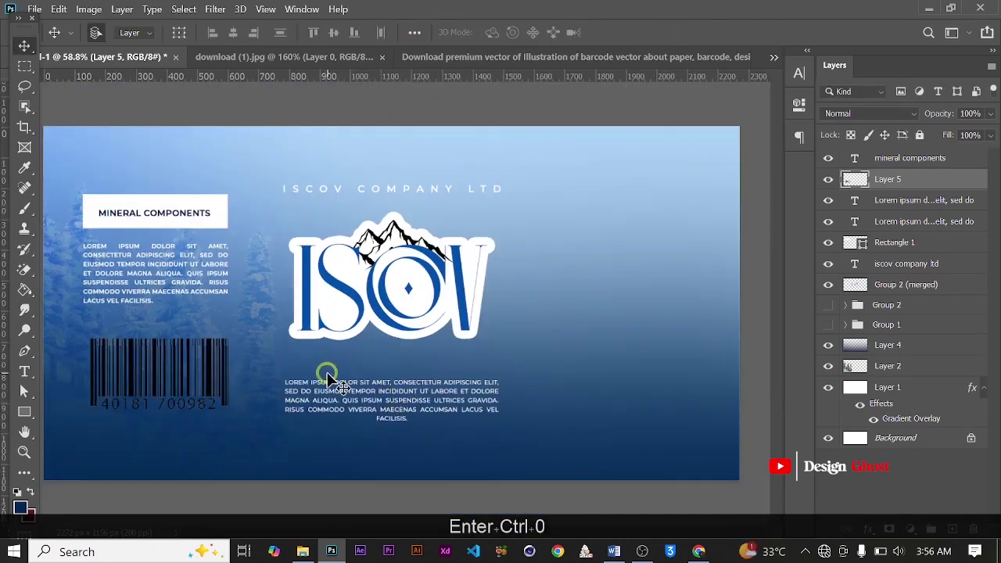
{"action": "key", "text": "Left"}
{"action": "key", "text": "Left"}
{"action": "key", "text": "Left"}
{"action": "key", "text": "Left"}
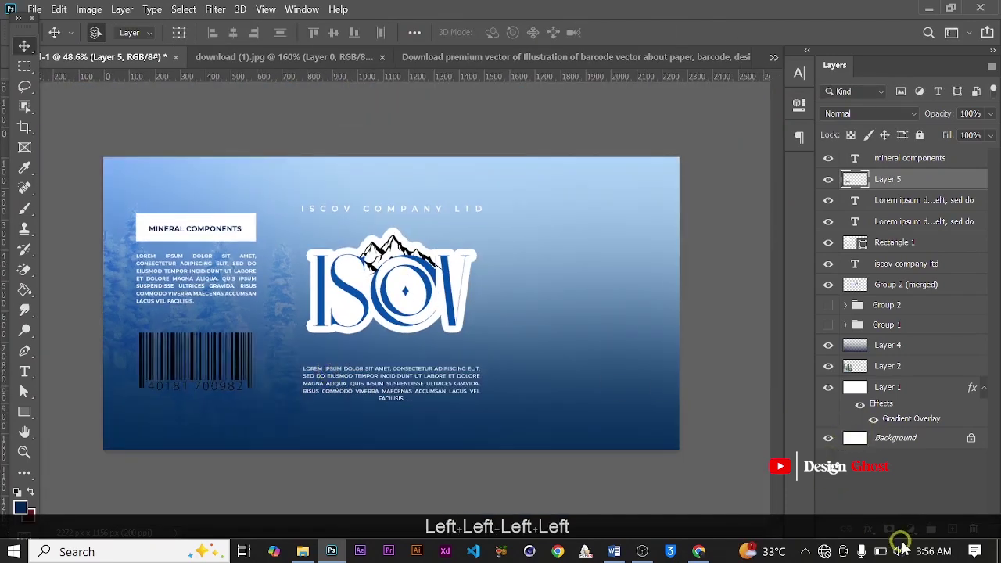
Step: Apply a white (ffffff) Color Overlay at 100% opacity to the barcode layer
{"action": "left_click", "coordinate": [868, 530]}
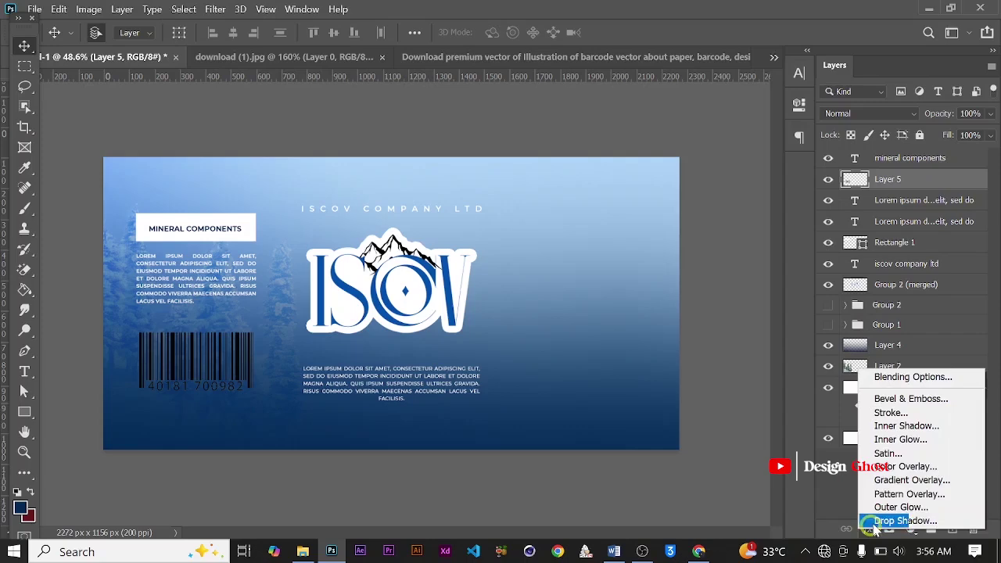
{"action": "left_click", "coordinate": [894, 468]}
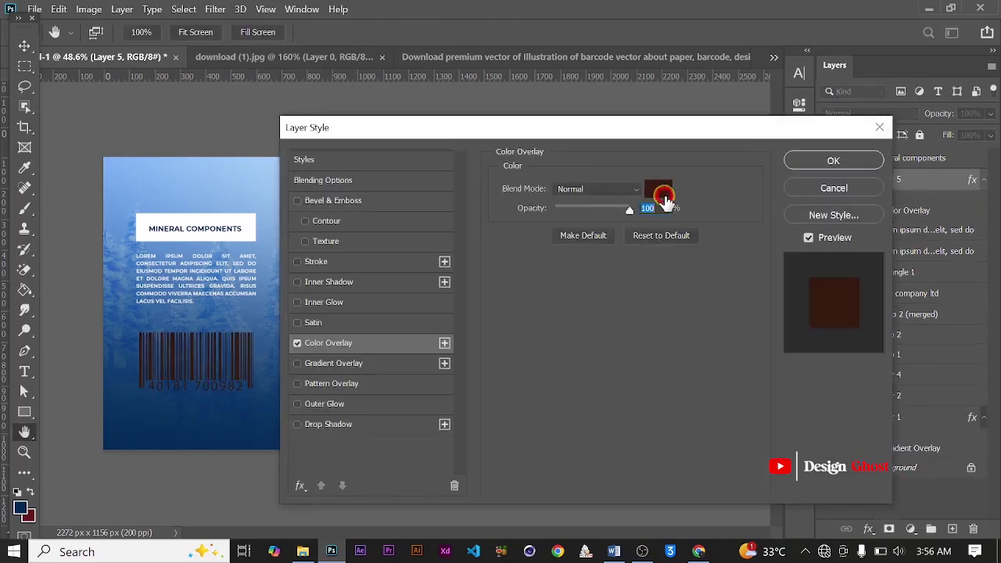
{"action": "left_click", "coordinate": [663, 196]}
{"action": "left_click", "coordinate": [516, 269]}
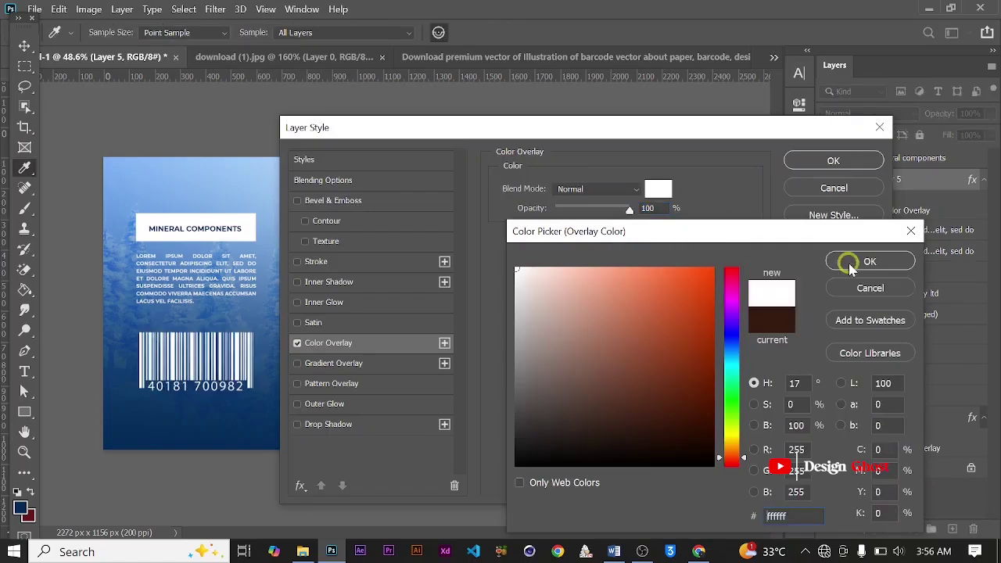
{"action": "left_click", "coordinate": [827, 160]}
{"action": "scroll", "coordinate": [252, 358], "scroll_direction": "up", "scroll_amount": 4}
{"action": "key", "text": "space"}
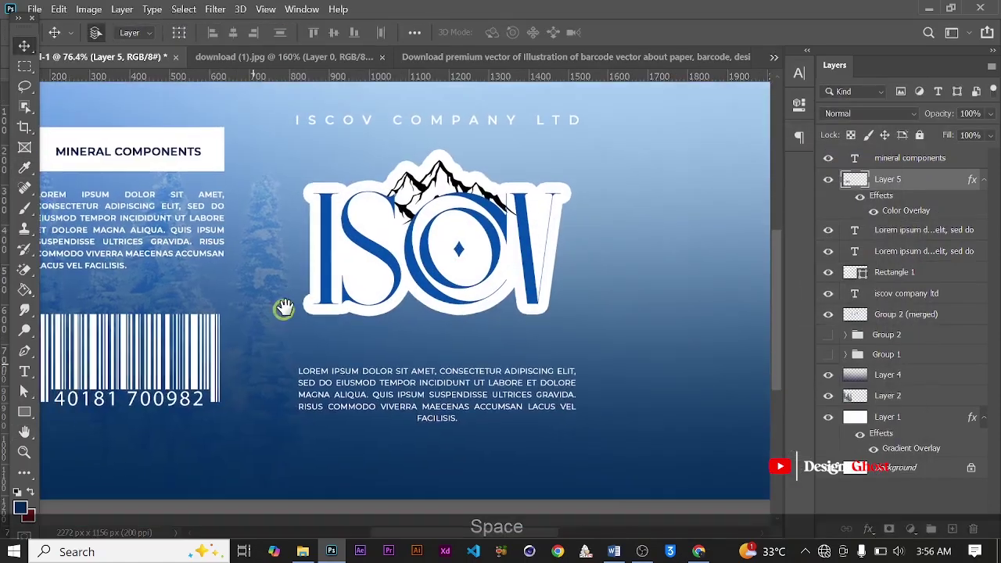
{"action": "left_click_drag", "start_coordinate": [284, 308], "coordinate": [316, 307]}
{"action": "key", "text": "Return"}
{"action": "key", "text": "ctrl+0"}
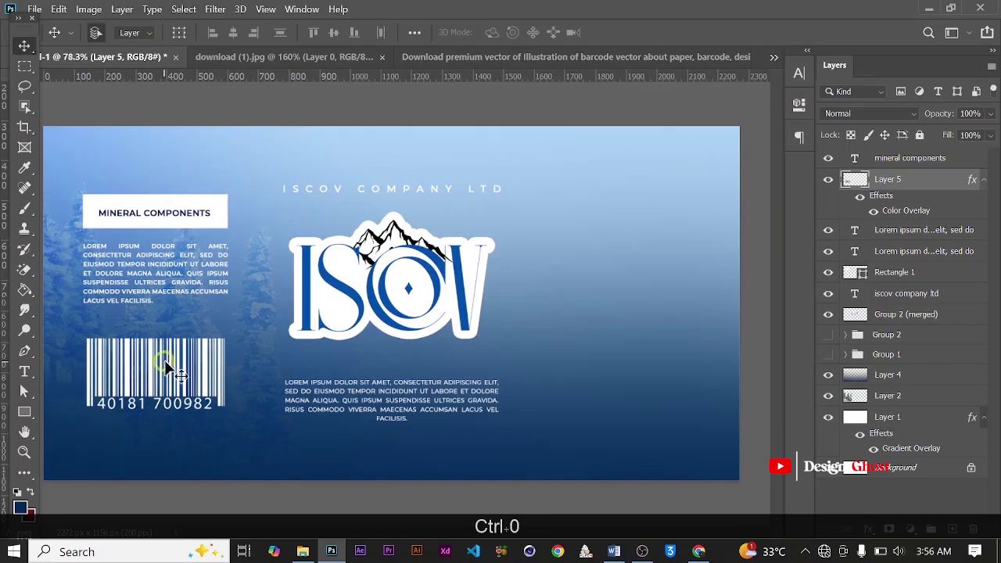
Step: Draw a thin horizontal rectangle about 469 px wide and 4 px high between the paragraph and the barcode
{"action": "scroll", "coordinate": [165, 365], "scroll_direction": "up", "scroll_amount": 4}
{"action": "key", "text": "space"}
{"action": "left_click_drag", "start_coordinate": [193, 360], "coordinate": [384, 320]}
{"action": "left_click", "coordinate": [24, 413]}
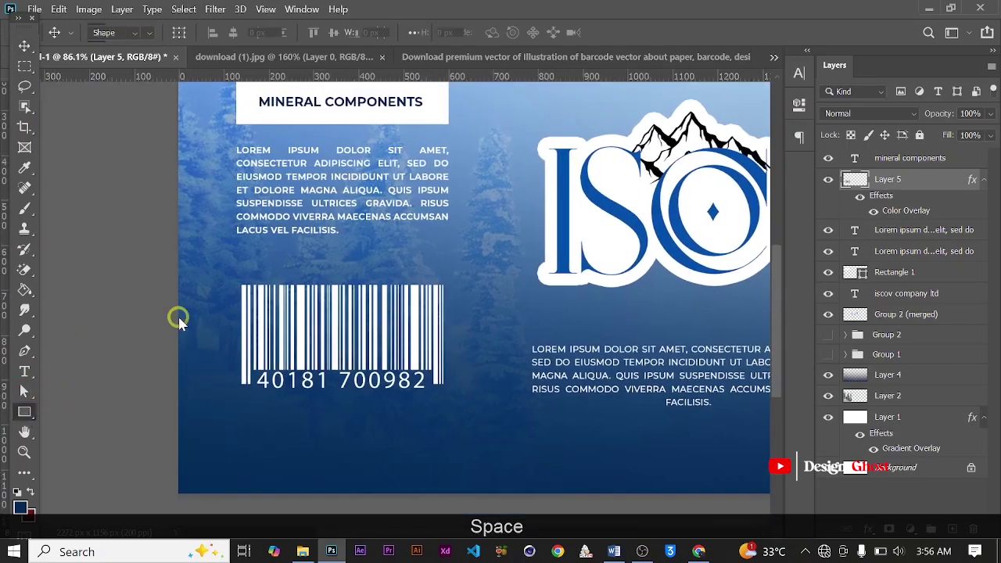
{"action": "scroll", "coordinate": [177, 315], "scroll_direction": "up", "scroll_amount": 2}
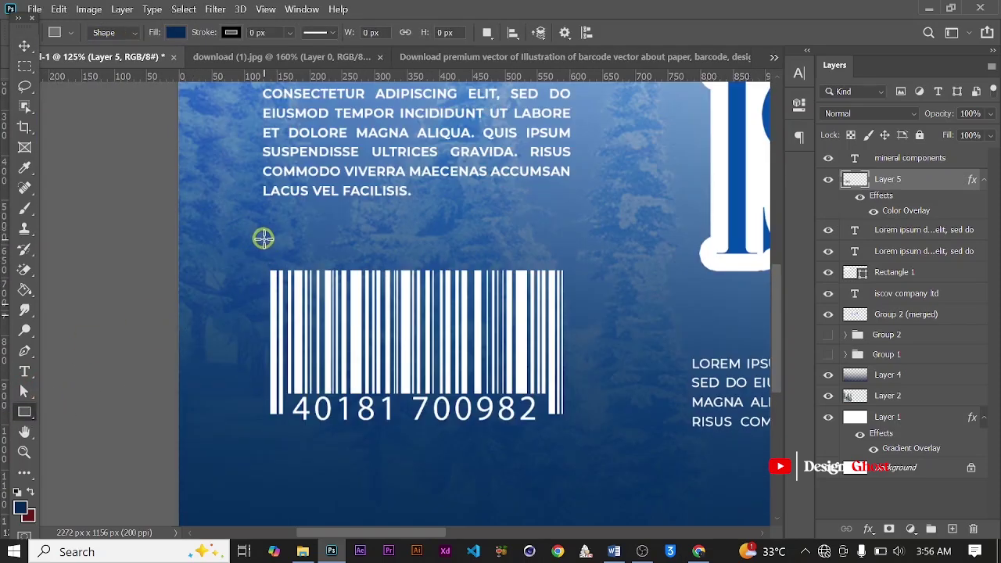
{"action": "left_click_drag", "start_coordinate": [264, 238], "coordinate": [567, 236]}
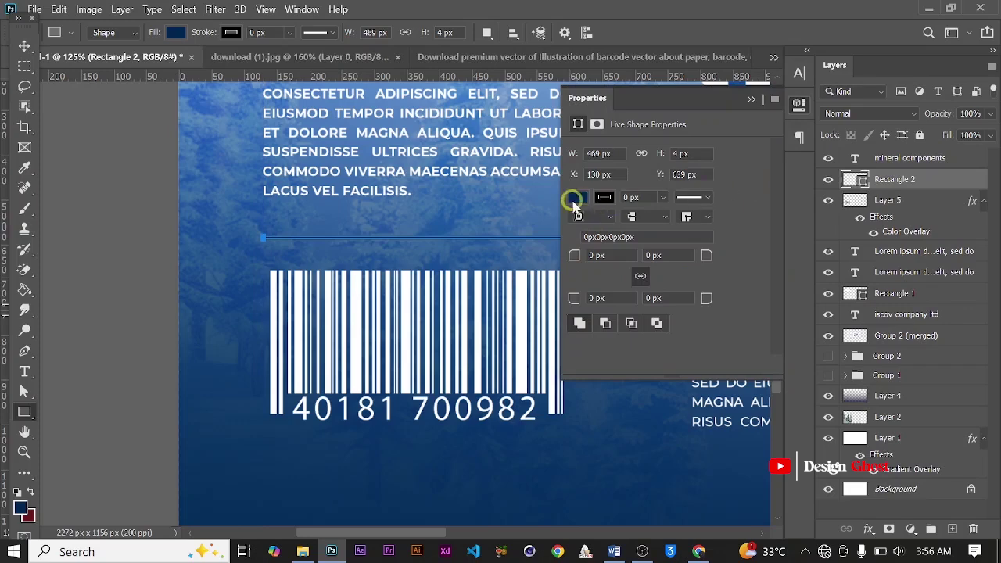
Step: Fill the thin divider rectangle above the barcode with white
{"action": "left_click", "coordinate": [575, 200]}
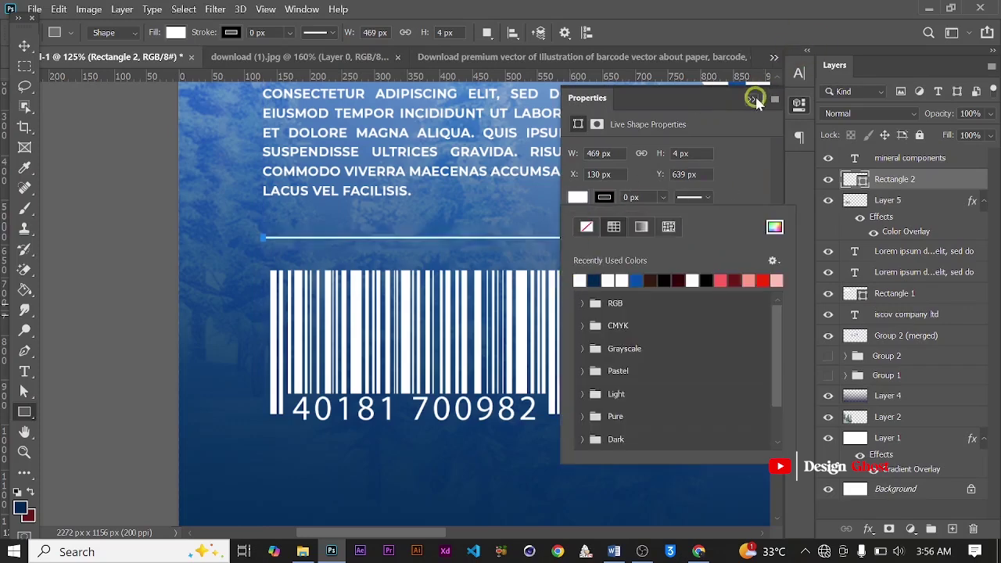
{"action": "left_click", "coordinate": [753, 99]}
{"action": "left_click", "coordinate": [24, 47]}
Step: Enlarge the barcode to about 104% so both of its sides line up with the ends of the divider line
{"action": "scroll", "coordinate": [463, 335], "scroll_direction": "up", "scroll_amount": 1}
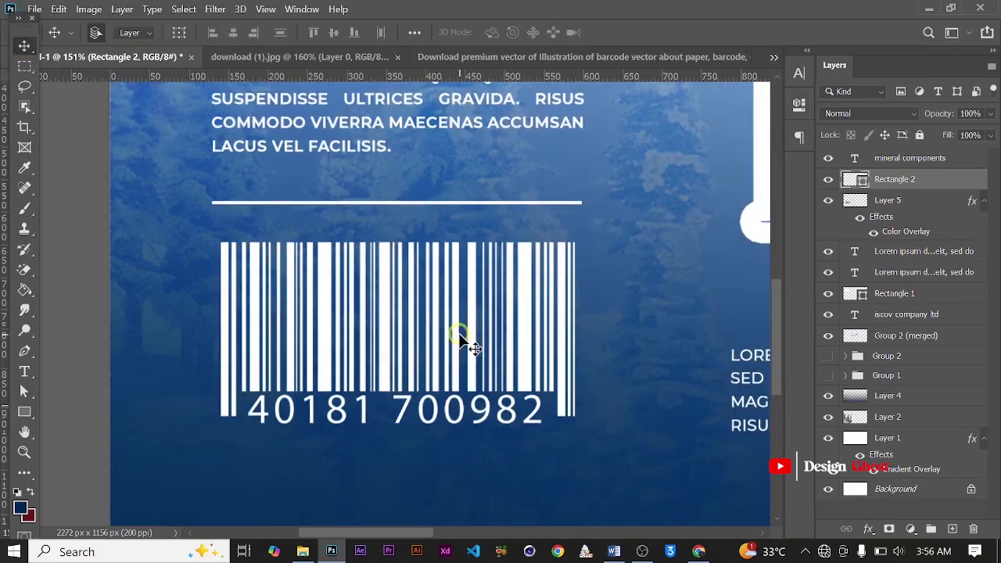
{"action": "left_click", "coordinate": [458, 330], "text": "ctrl"}
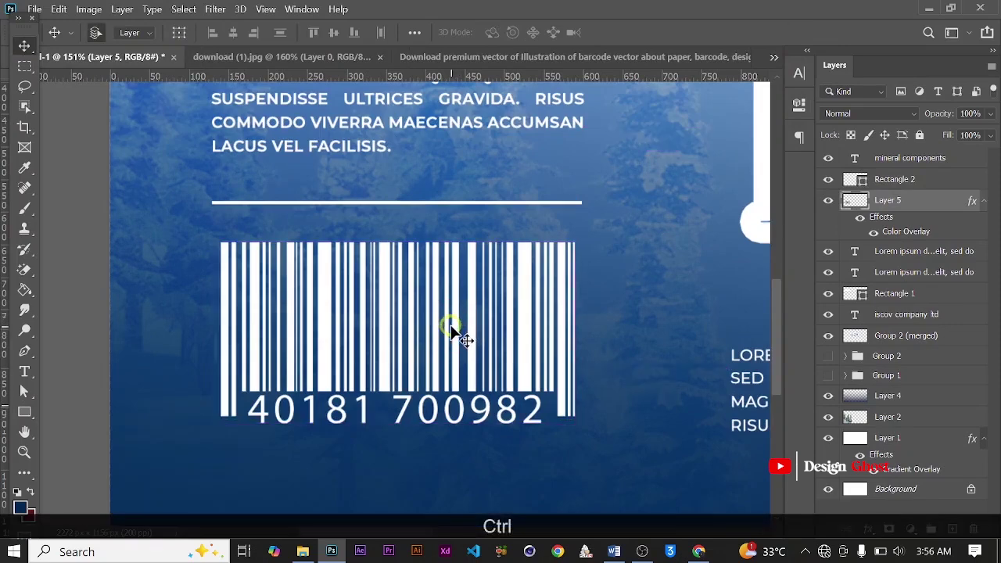
{"action": "key", "text": "ctrl+t"}
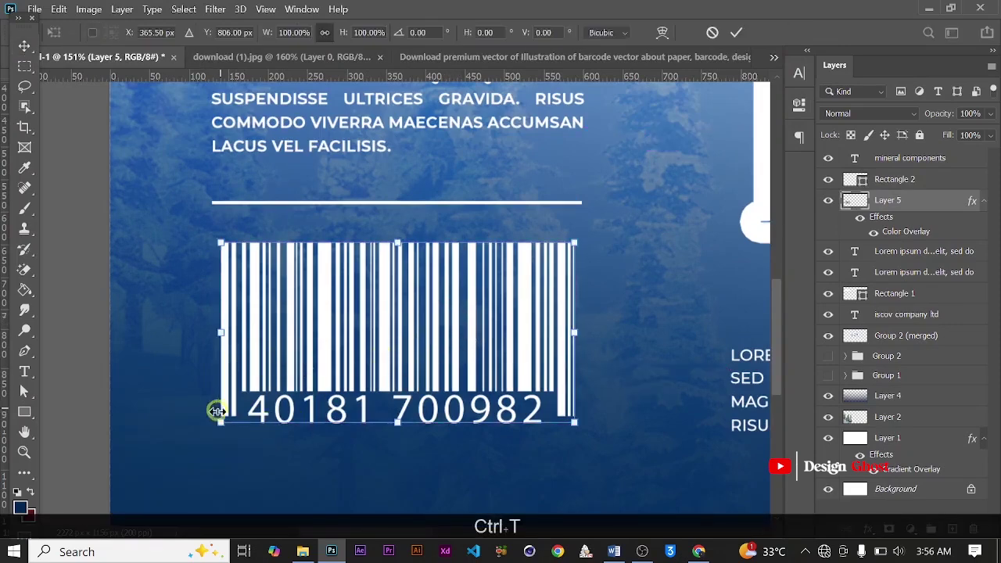
{"action": "left_click_drag", "start_coordinate": [218, 422], "coordinate": [214, 426]}
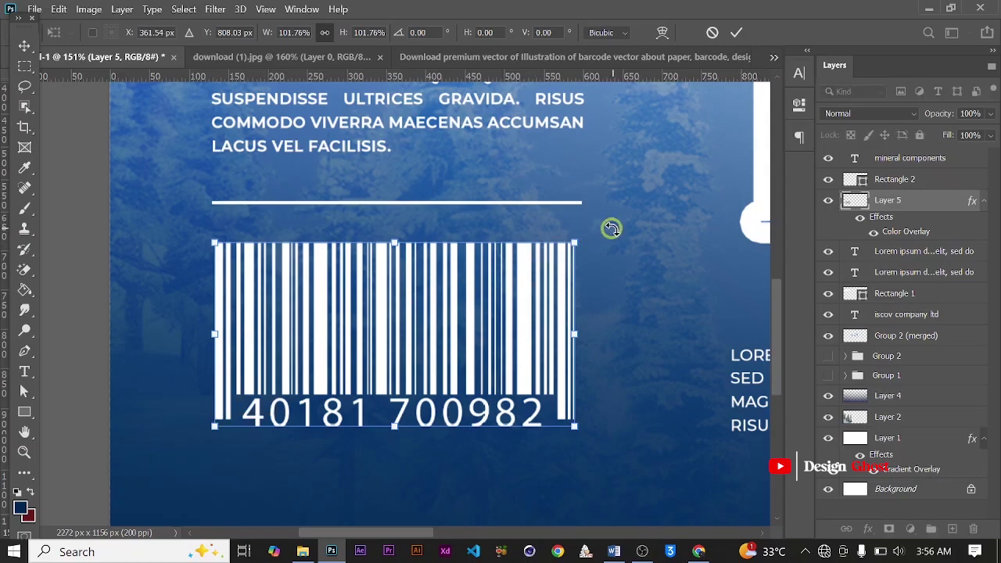
{"action": "left_click_drag", "start_coordinate": [578, 242], "coordinate": [582, 238]}
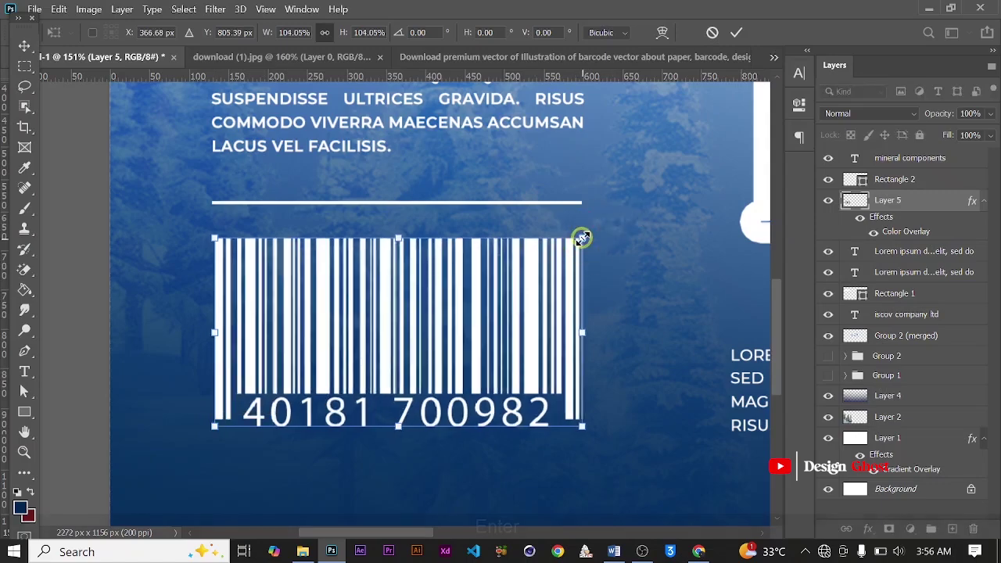
{"action": "key", "text": "Return"}
{"action": "key", "text": "ctrl+0"}
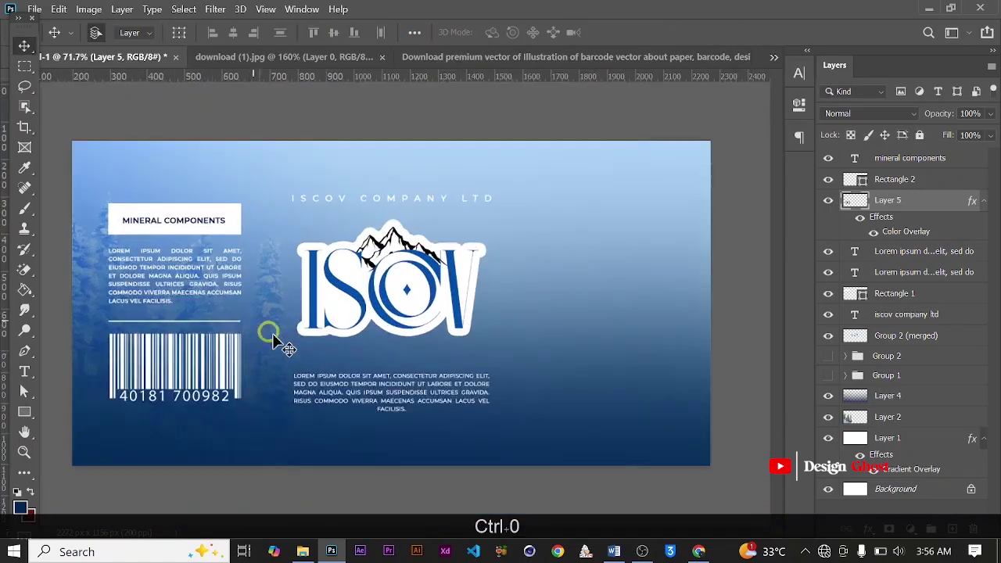
Step: Nudge the barcode up slightly, closer to the divider line
{"action": "scroll", "coordinate": [273, 340], "scroll_direction": "up", "scroll_amount": 5}
{"action": "left_click_drag", "start_coordinate": [341, 342], "coordinate": [404, 302]}
{"action": "left_click_drag", "start_coordinate": [244, 354], "coordinate": [350, 307]}
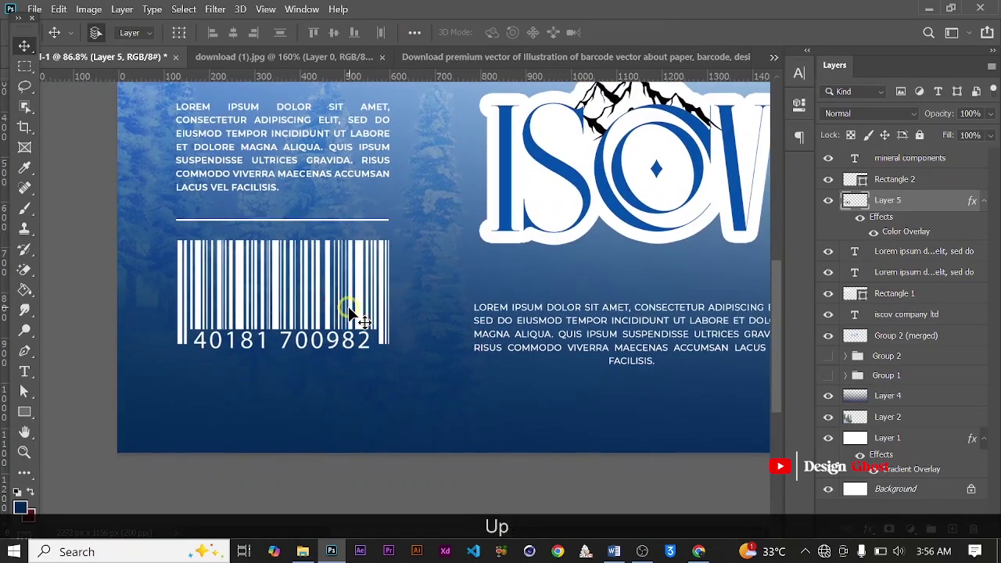
{"action": "key", "text": "Up"}
{"action": "key", "text": "Up"}
{"action": "key", "text": "Up"}
{"action": "key", "text": "Up"}
{"action": "key", "text": "Up"}
{"action": "key", "text": "Up"}
{"action": "key", "text": "Up"}
{"action": "key", "text": "Up"}
{"action": "key", "text": "Up"}
{"action": "key", "text": "Up"}
{"action": "key", "text": "ctrl+0"}
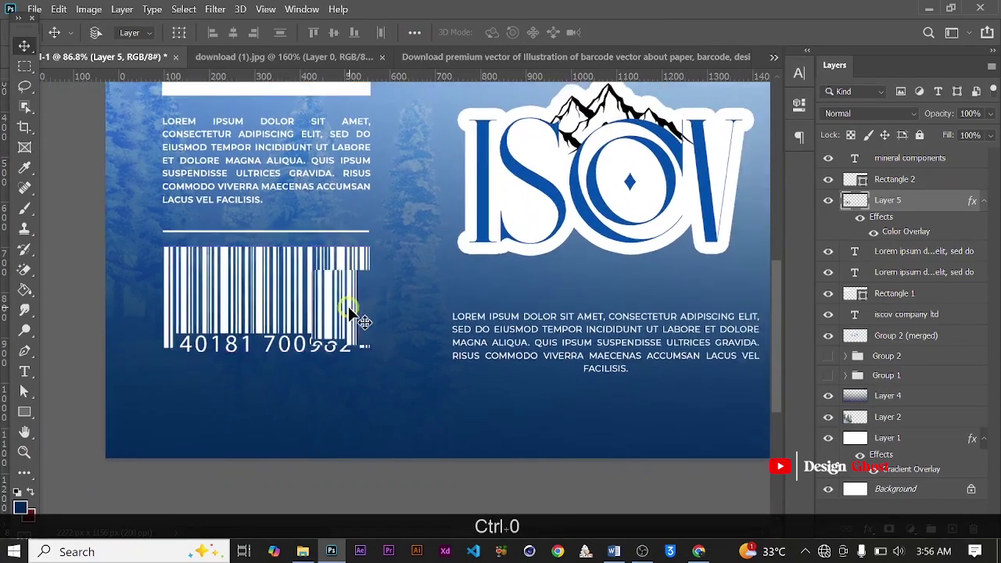
Step: Close the barcode source image without saving its changes
{"action": "scroll", "coordinate": [302, 346], "scroll_direction": "up", "scroll_amount": 5}
{"action": "scroll", "coordinate": [384, 351], "scroll_direction": "down", "scroll_amount": 4}
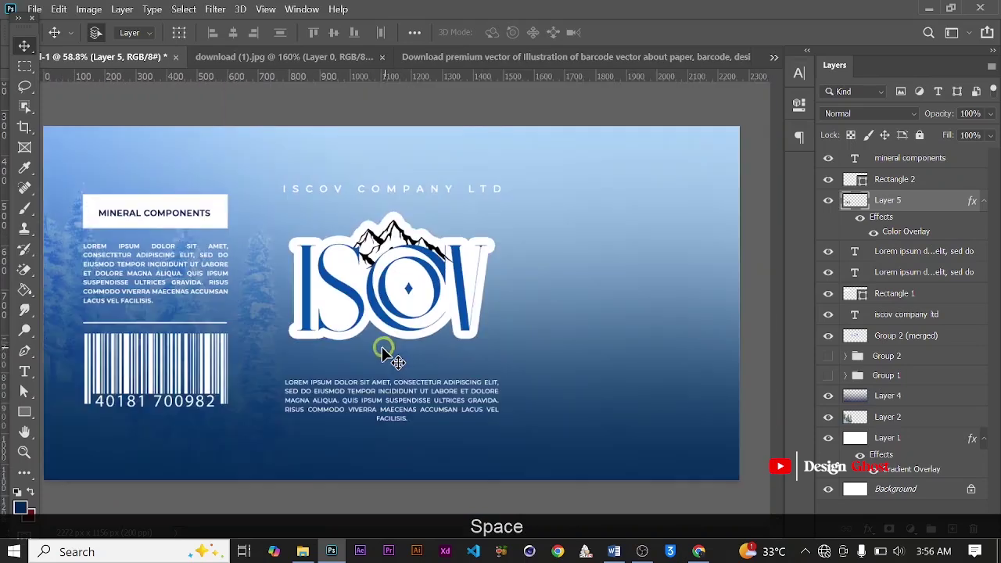
{"action": "scroll", "coordinate": [265, 363], "scroll_direction": "up", "scroll_amount": 3}
{"action": "left_click_drag", "start_coordinate": [305, 395], "coordinate": [425, 346]}
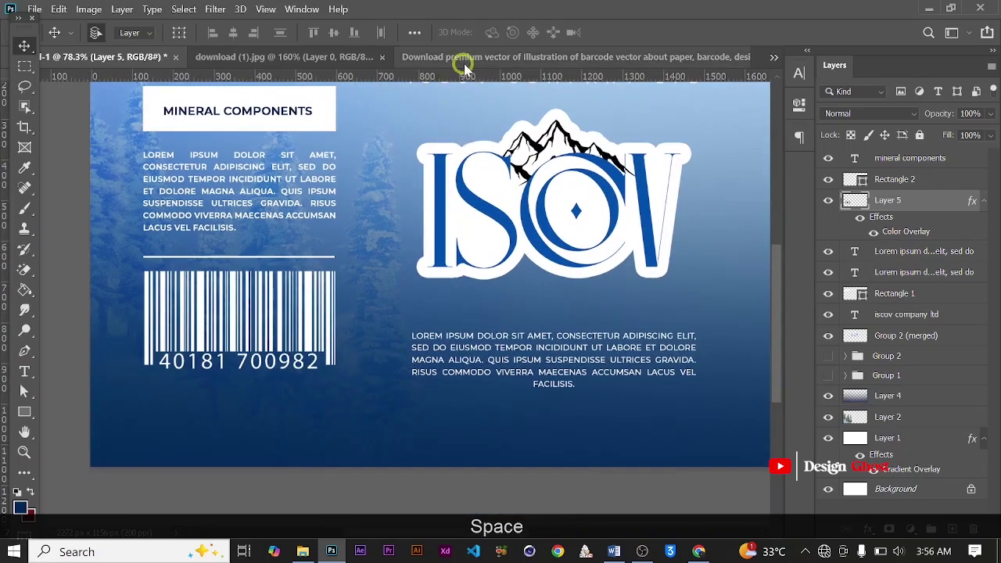
{"action": "left_click", "coordinate": [747, 58]}
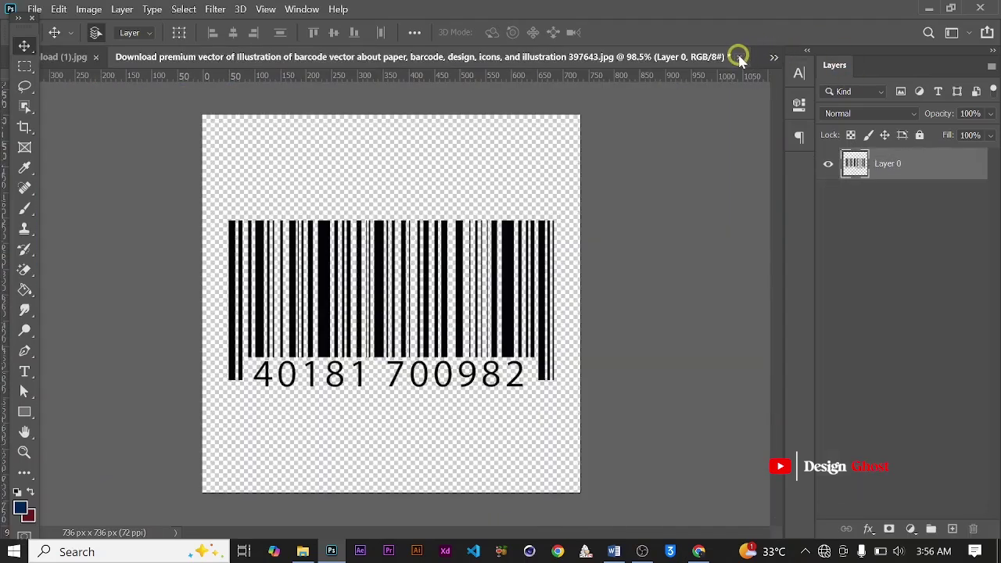
{"action": "left_click", "coordinate": [739, 57]}
{"action": "left_click", "coordinate": [500, 225]}
Step: Open the recycle logo and trash can silhouette images from the Water folder in Downloads as separate documents
{"action": "left_click", "coordinate": [303, 552]}
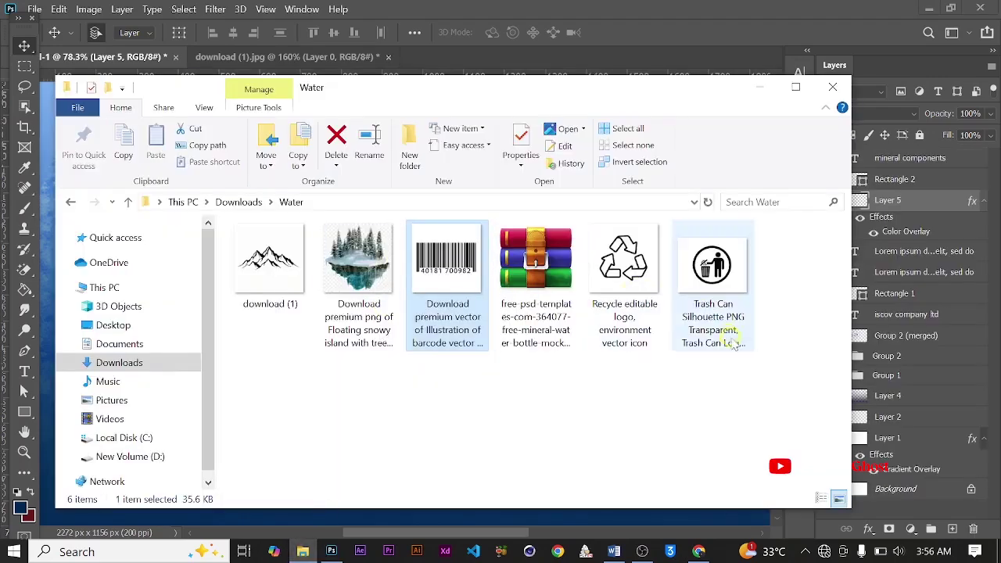
{"action": "left_click_drag", "start_coordinate": [759, 330], "coordinate": [623, 288]}
{"action": "left_click_drag", "start_coordinate": [638, 62], "coordinate": [640, 11]}
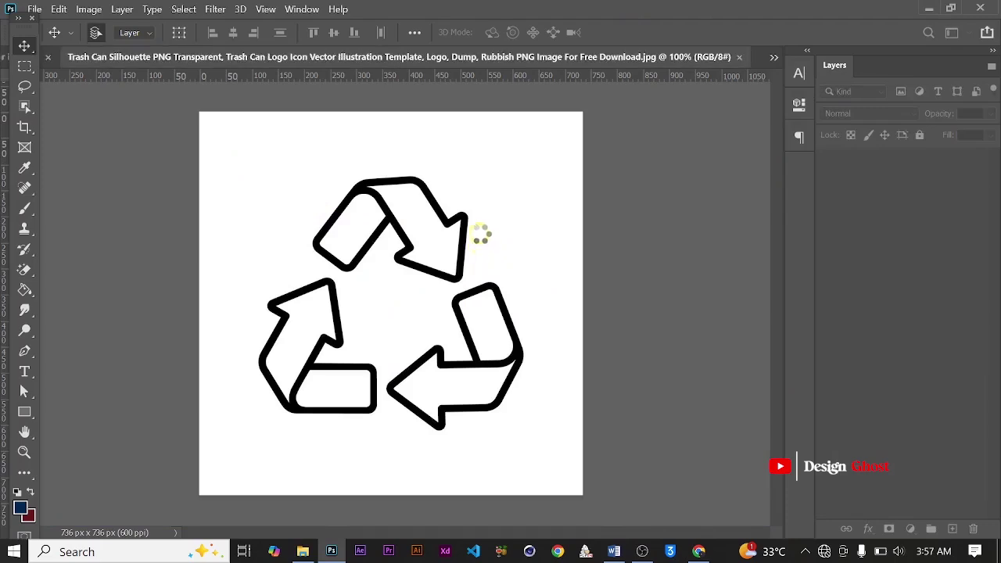
{"action": "left_click", "coordinate": [776, 59]}
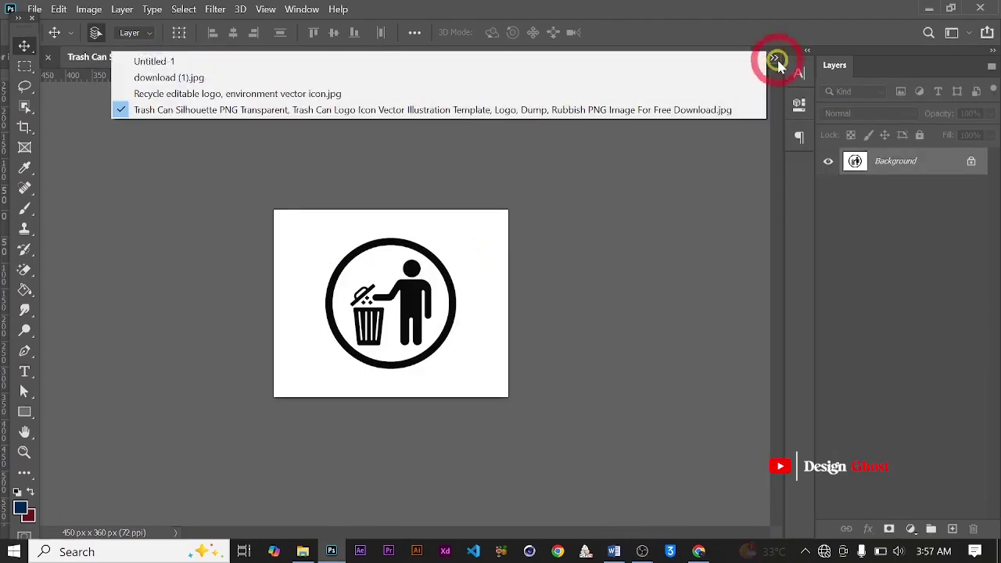
{"action": "left_click", "coordinate": [420, 91]}
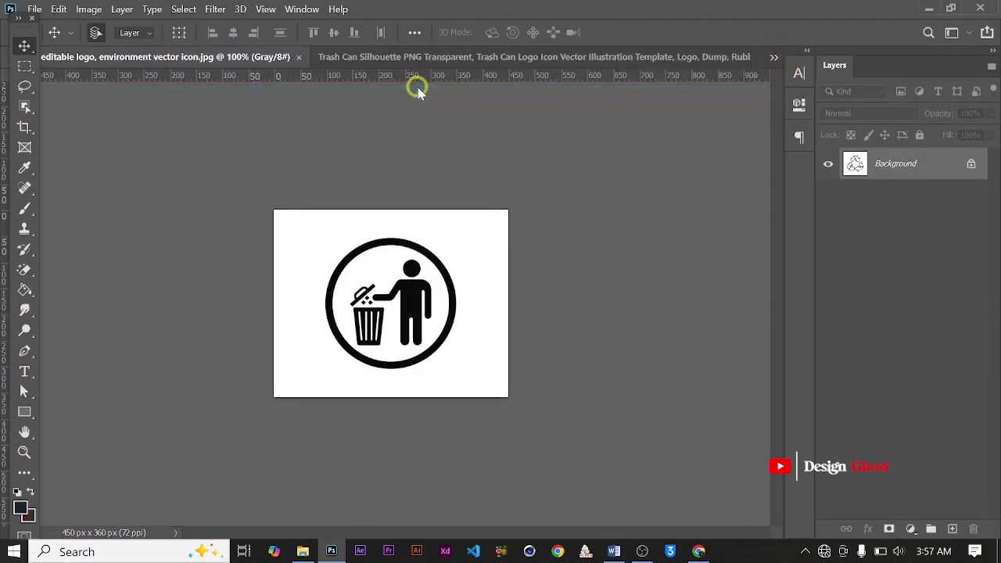
{"action": "scroll", "coordinate": [425, 246], "scroll_direction": "down", "scroll_amount": 1}
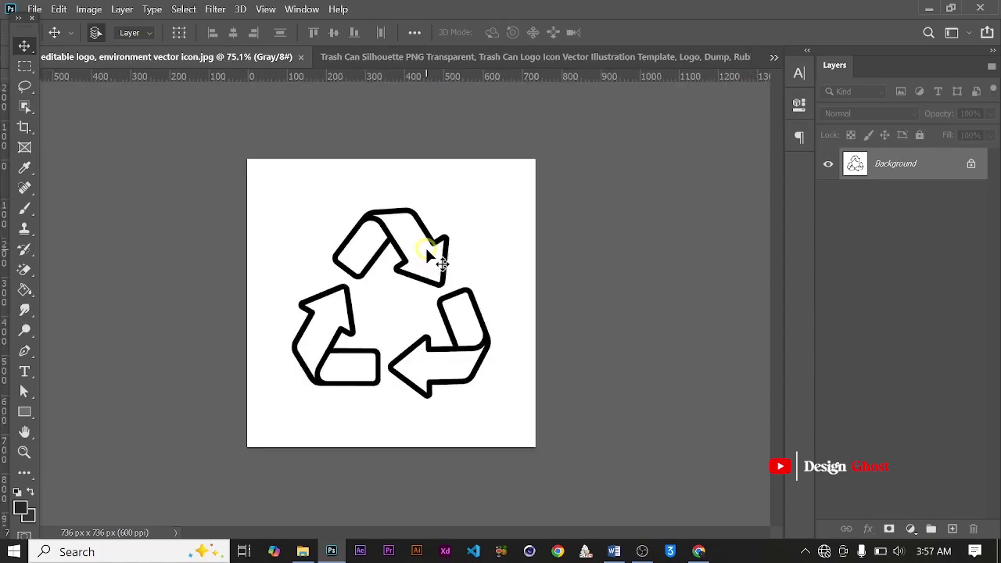
Step: Close the mountain source image download (1).jpg without saving its changes
{"action": "left_click", "coordinate": [773, 58]}
{"action": "left_click", "coordinate": [446, 67]}
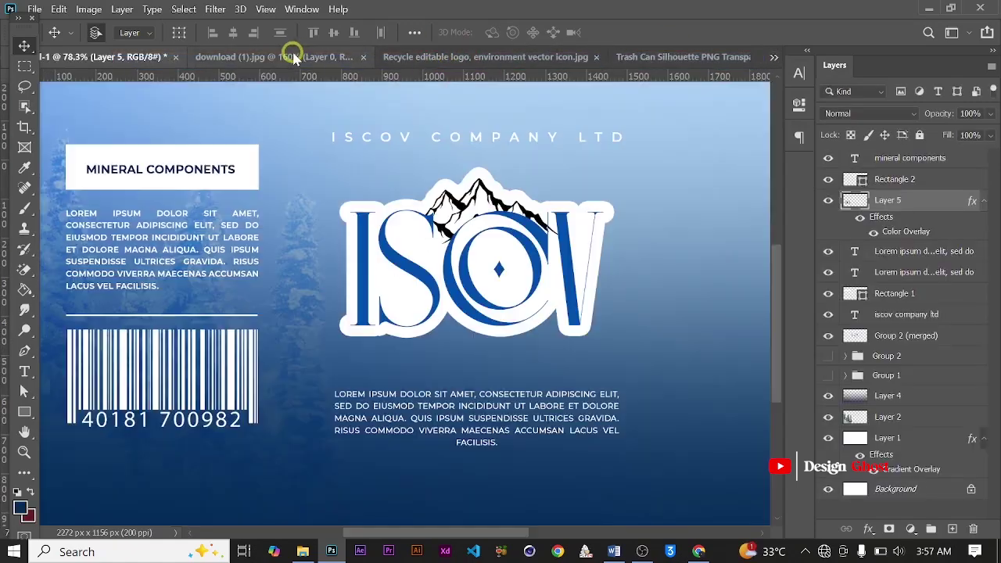
{"action": "left_click", "coordinate": [297, 56]}
{"action": "left_click", "coordinate": [383, 57]}
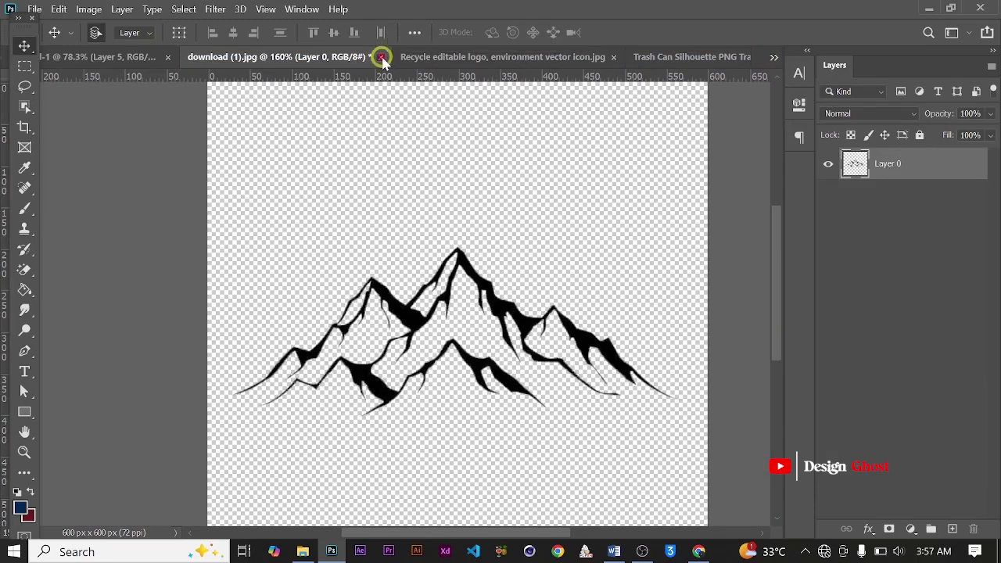
{"action": "left_click", "coordinate": [505, 221]}
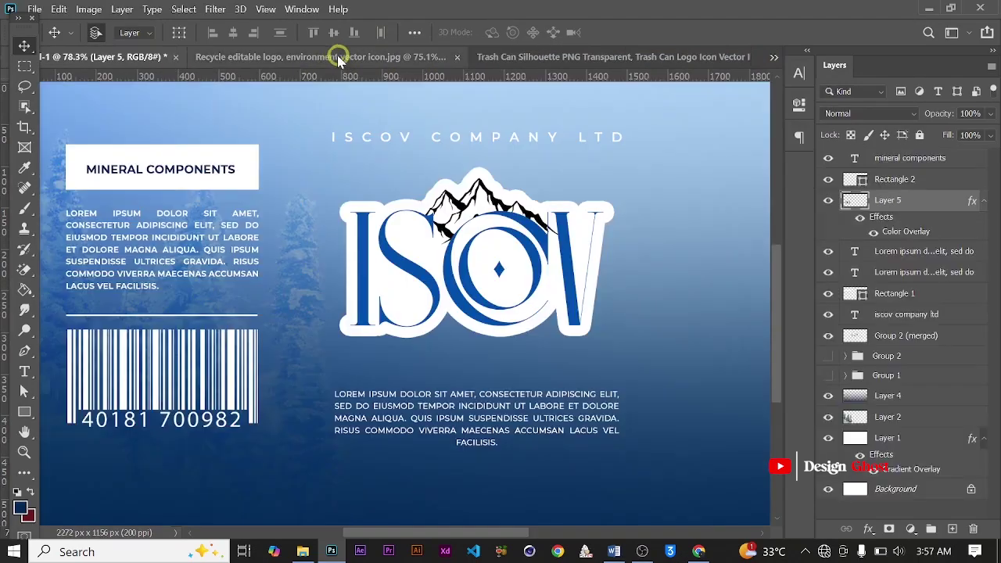
Step: Remove the white background around the recycle arrows with the Magic Eraser, keeping the arrows' white fill
{"action": "left_click", "coordinate": [336, 58]}
{"action": "scroll", "coordinate": [430, 226], "scroll_direction": "down", "scroll_amount": 2}
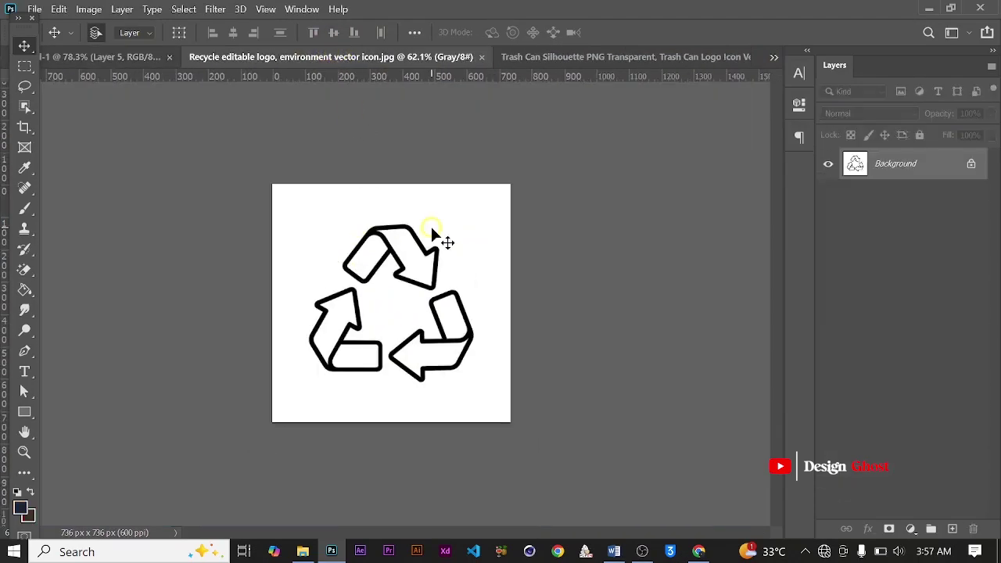
{"action": "scroll", "coordinate": [432, 228], "scroll_direction": "up", "scroll_amount": 3}
{"action": "key", "text": "e"}
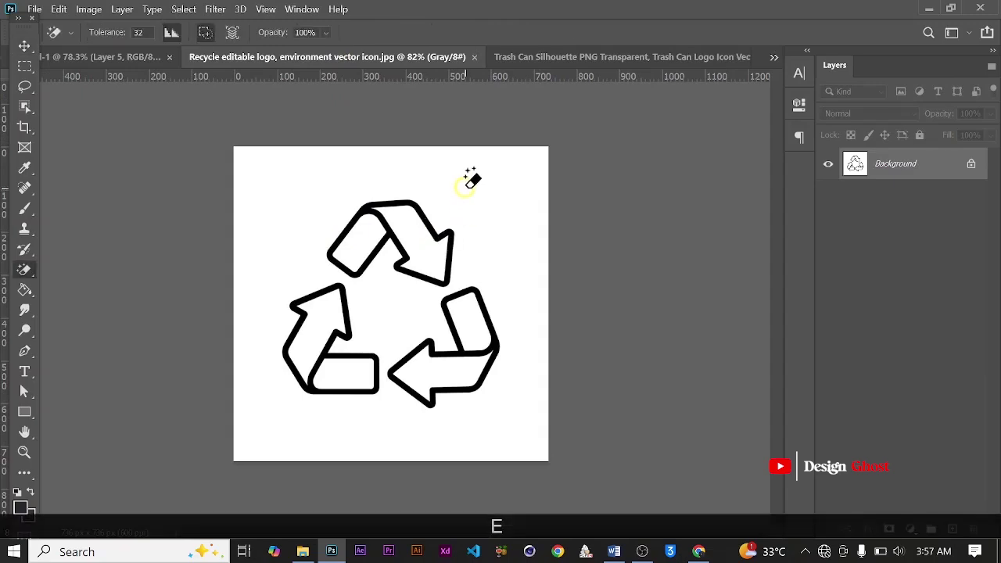
{"action": "left_click", "coordinate": [467, 184]}
{"action": "scroll", "coordinate": [419, 250], "scroll_direction": "up", "scroll_amount": 2}
{"action": "scroll", "coordinate": [422, 251], "scroll_direction": "down", "scroll_amount": 2}
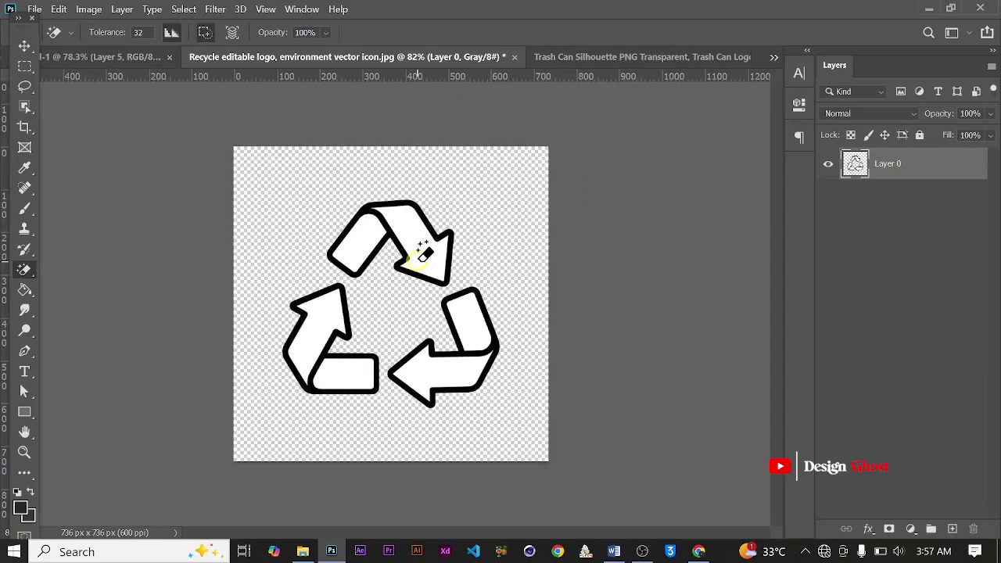
Step: Bring the cut-out recycle icon into the Untitled-1 label document, over the barcode area
{"action": "key", "text": "v"}
{"action": "left_click_drag", "start_coordinate": [425, 264], "coordinate": [217, 431]}
{"action": "scroll", "coordinate": [216, 430], "scroll_direction": "up", "scroll_amount": 2}
{"action": "key", "text": "space"}
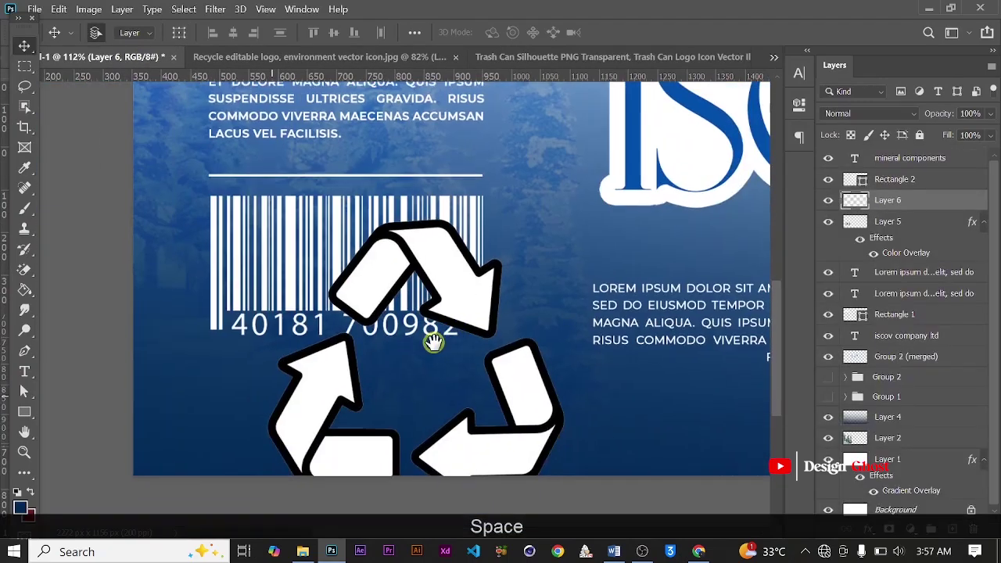
Step: Scale the recycle icon down to a small symbol just below the left end of the barcode
{"action": "key", "text": "ctrl"}
{"action": "key", "text": "ctrl"}
{"action": "key", "text": "ctrl+t"}
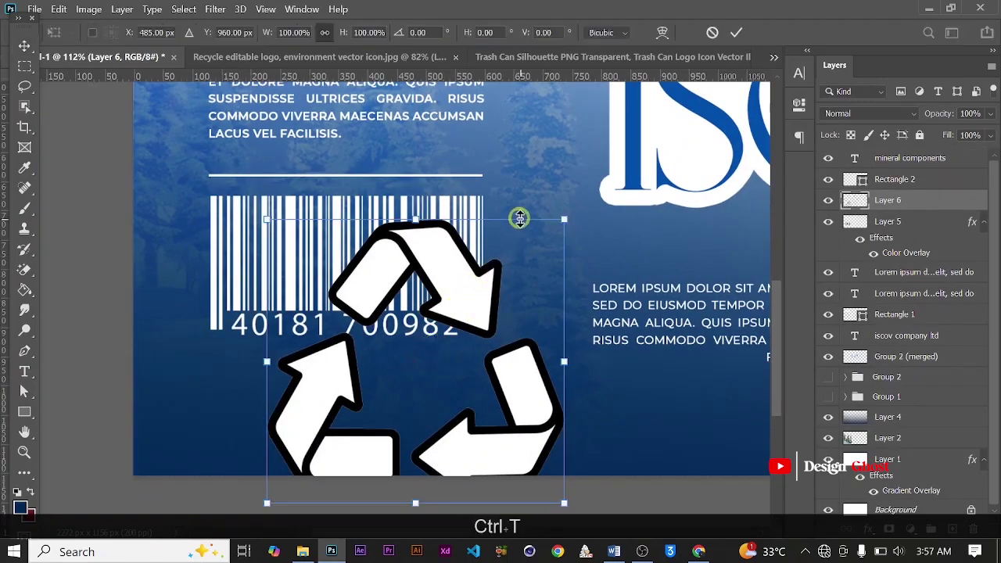
{"action": "left_click_drag", "start_coordinate": [561, 221], "coordinate": [234, 394]}
{"action": "key", "text": "Return"}
{"action": "key", "text": "ctrl+0"}
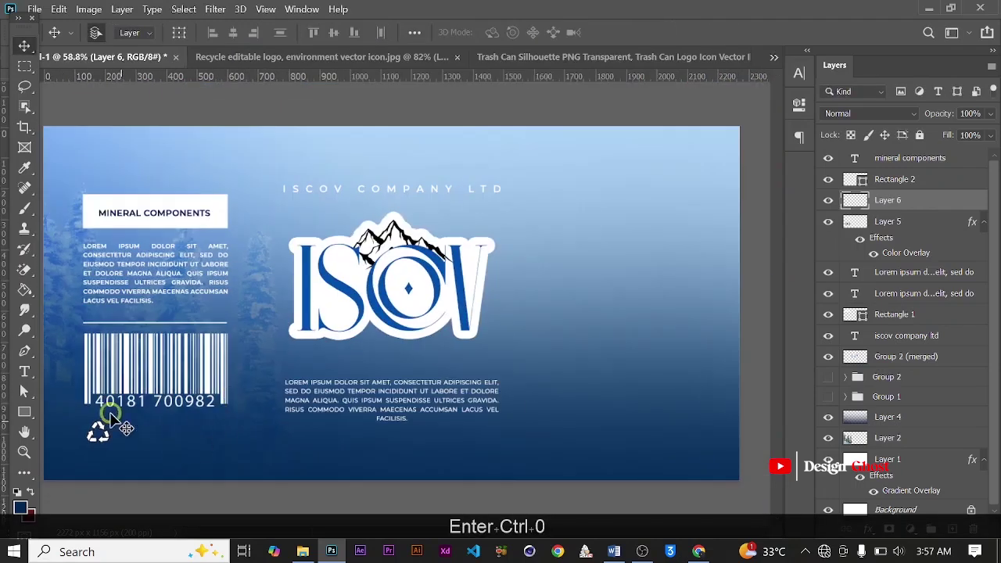
Step: Erase the white background outside and inside the circle of the trash can image with the Magic Eraser
{"action": "scroll", "coordinate": [110, 414], "scroll_direction": "up", "scroll_amount": 5}
{"action": "key", "text": "space"}
{"action": "left_click_drag", "start_coordinate": [133, 424], "coordinate": [187, 384]}
{"action": "scroll", "coordinate": [303, 299], "scroll_direction": "down", "scroll_amount": 4}
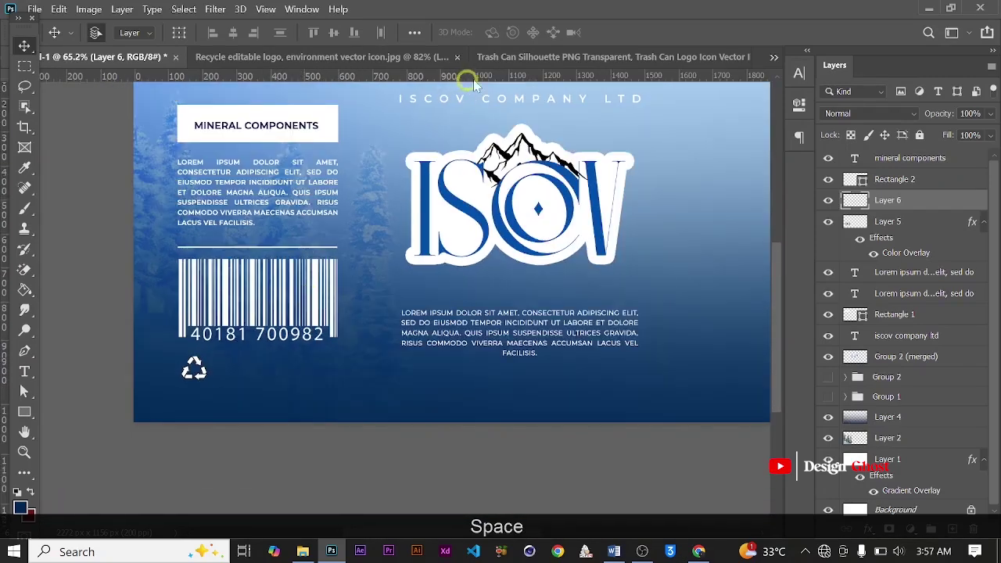
{"action": "left_click", "coordinate": [519, 60]}
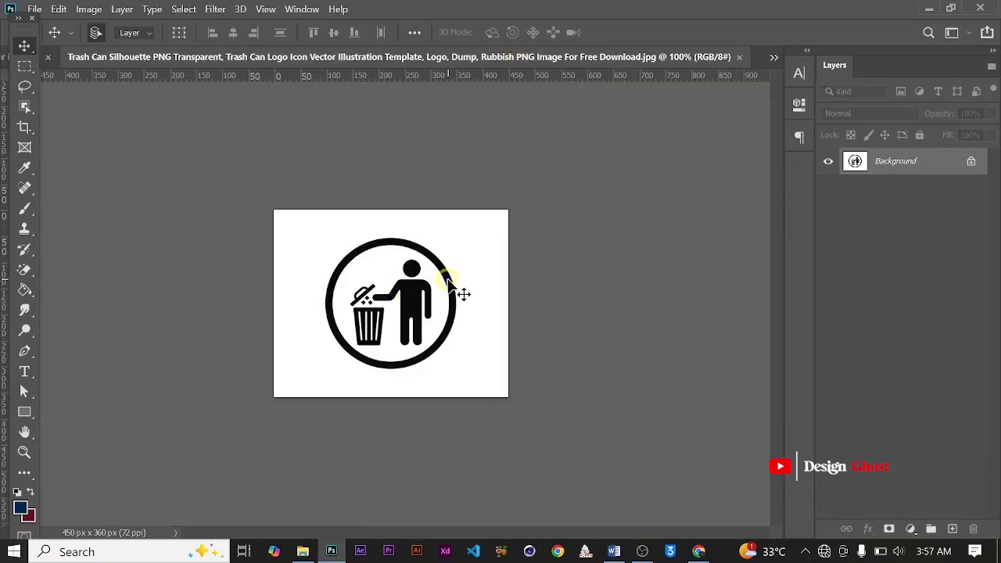
{"action": "key", "text": "e"}
{"action": "left_click", "coordinate": [477, 244]}
{"action": "left_click", "coordinate": [381, 268]}
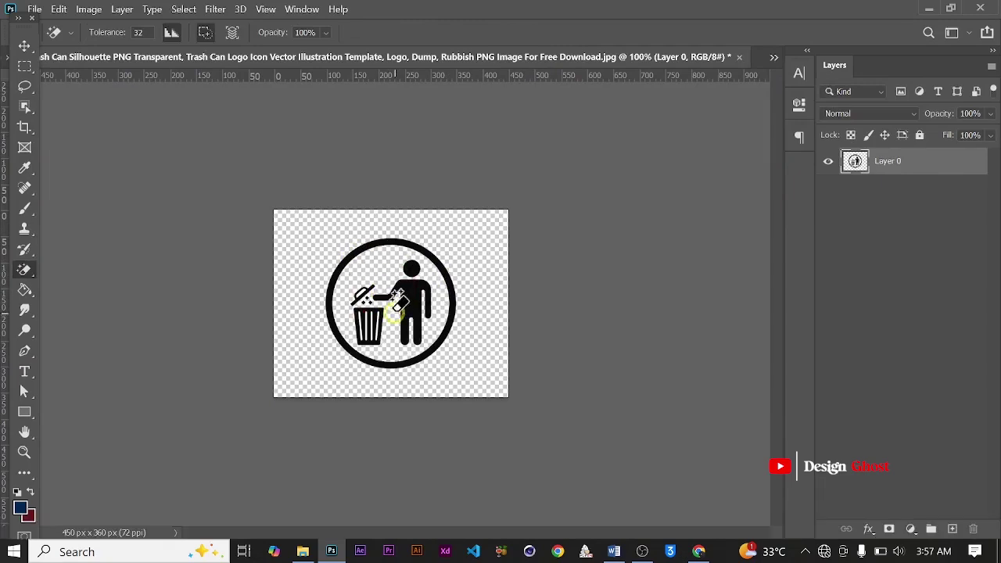
Step: Erase the remaining white areas inside the trash can's lid and its four vertical slots
{"action": "scroll", "coordinate": [360, 282], "scroll_direction": "up", "scroll_amount": 6}
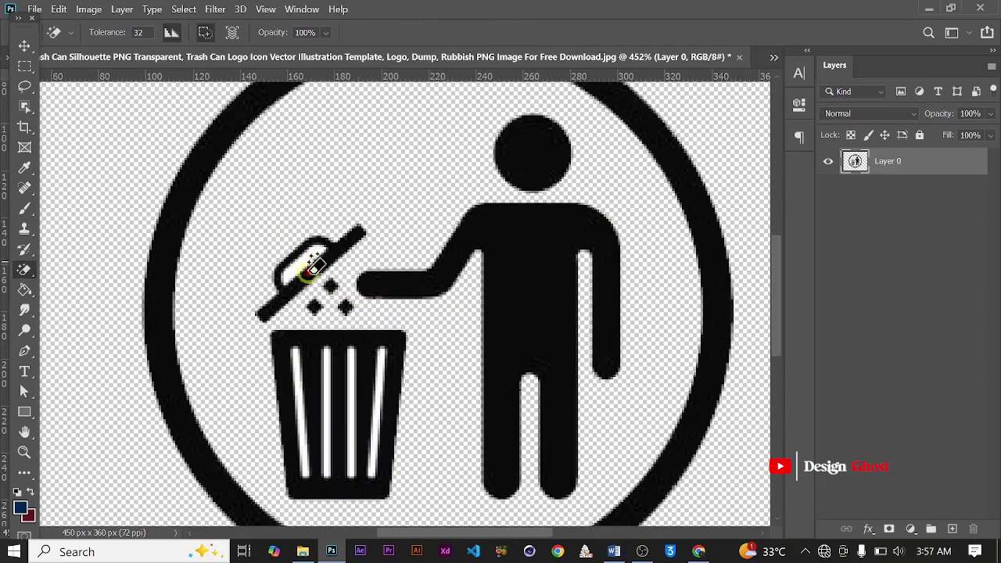
{"action": "left_click", "coordinate": [312, 268]}
{"action": "left_click", "coordinate": [298, 359]}
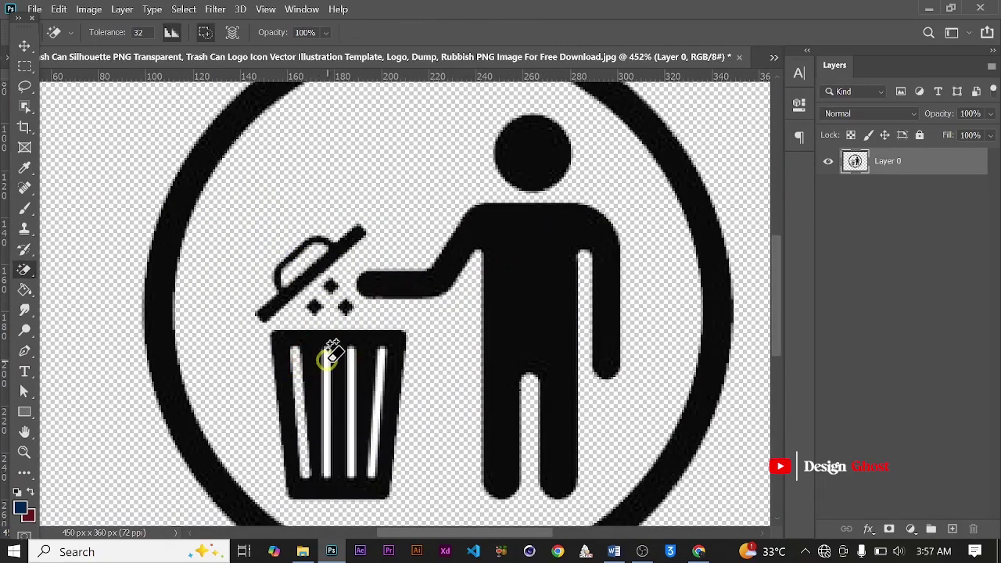
{"action": "left_click", "coordinate": [327, 358]}
{"action": "left_click", "coordinate": [352, 358]}
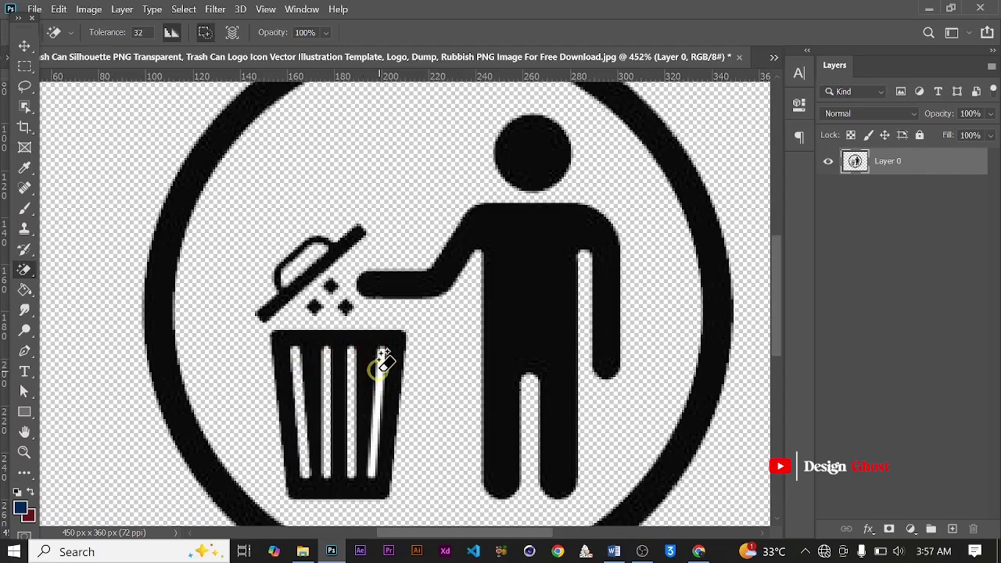
{"action": "left_click", "coordinate": [379, 370]}
{"action": "scroll", "coordinate": [410, 362], "scroll_direction": "down", "scroll_amount": 8}
Step: Copy the cut-out trash can icon and paste it into the Untitled-1 label document
{"action": "left_click", "coordinate": [30, 44]}
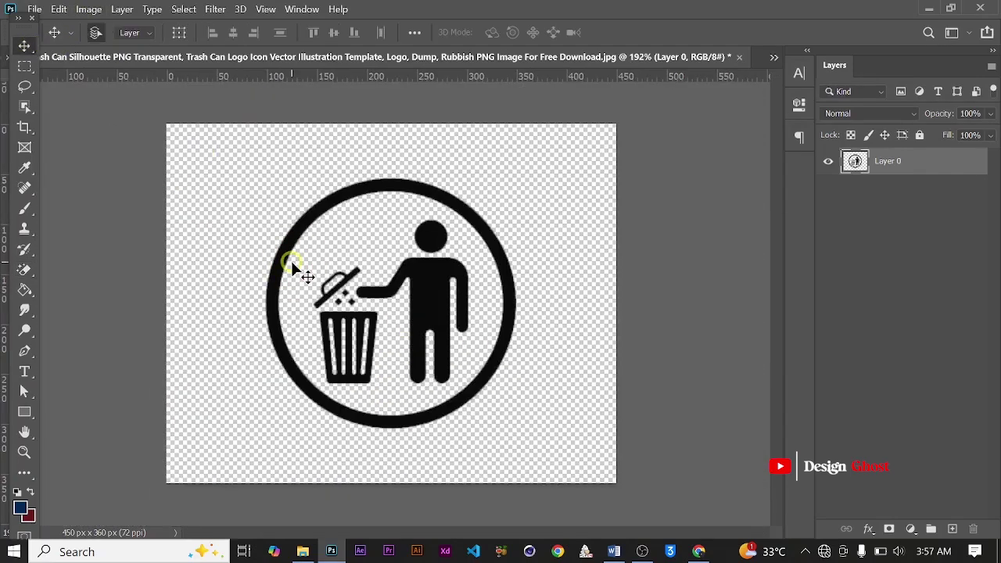
{"action": "scroll", "coordinate": [395, 250], "scroll_direction": "down", "scroll_amount": 3}
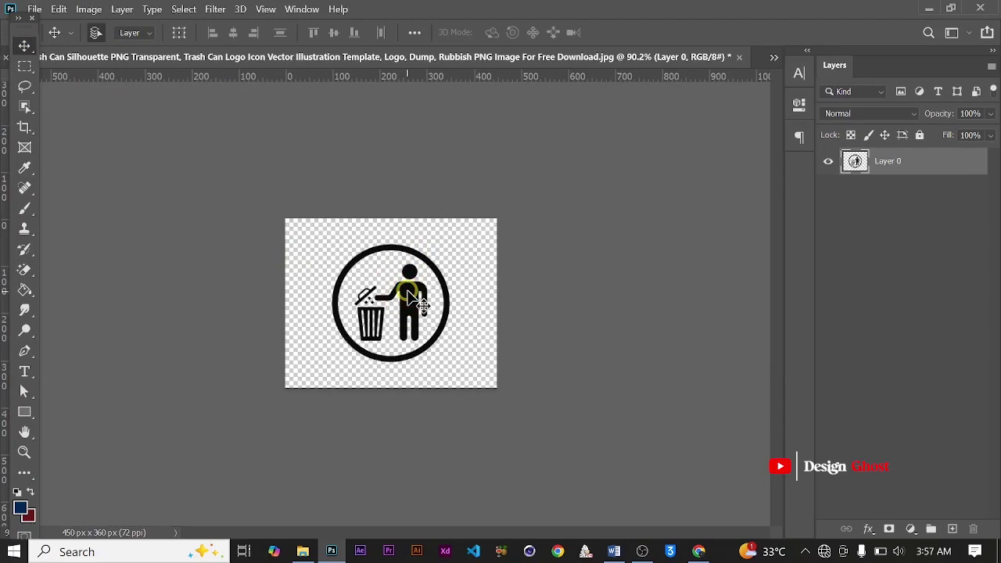
{"action": "key", "text": "ctrl+c"}
{"action": "left_click", "coordinate": [774, 56]}
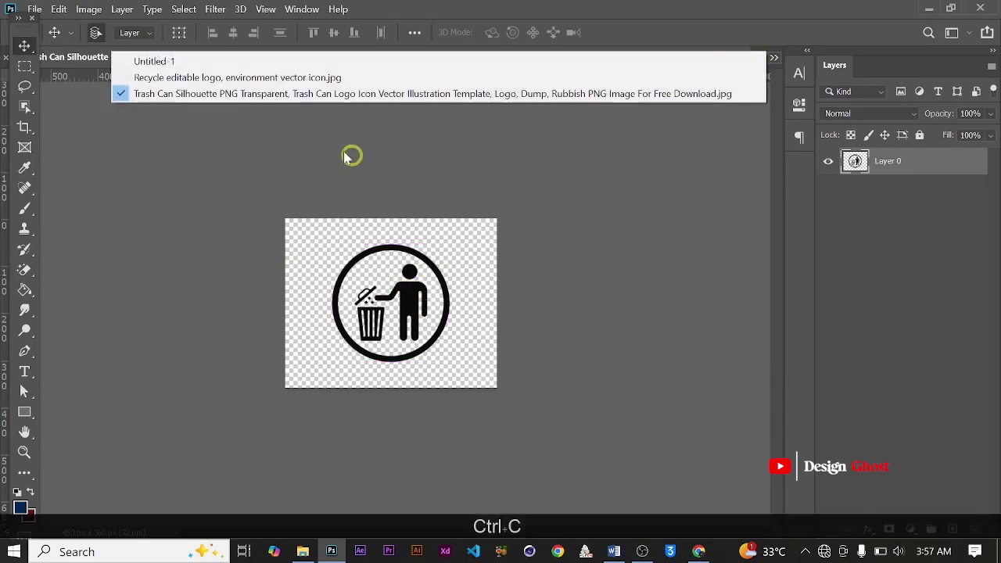
{"action": "left_click", "coordinate": [273, 65]}
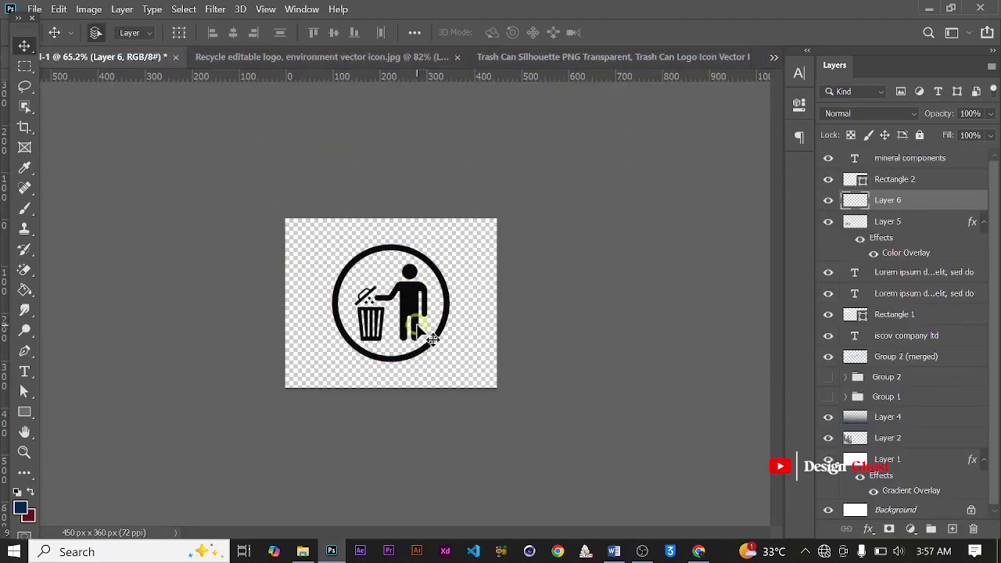
{"action": "key", "text": "ctrl+v"}
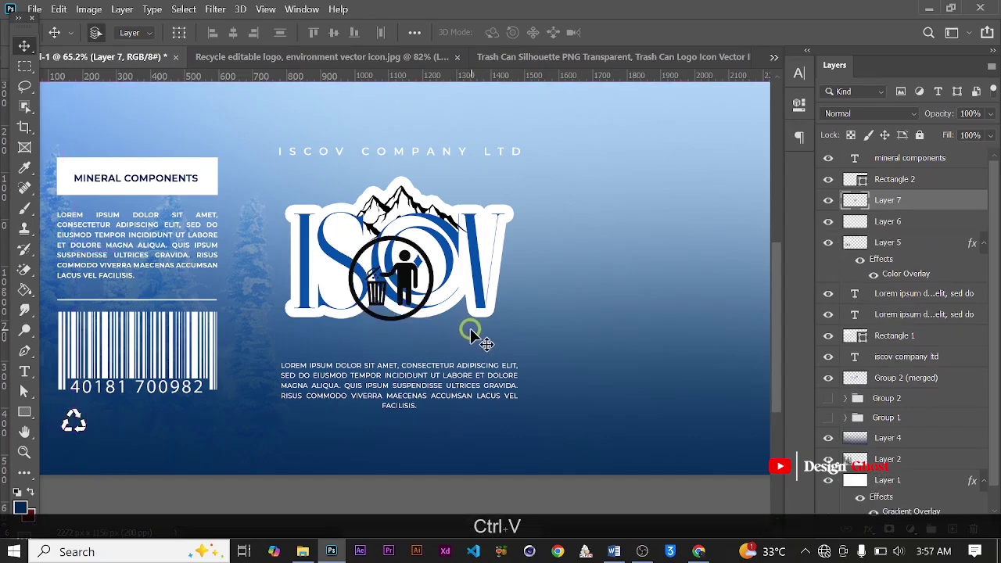
Step: Move the trash can icon off the ISOV logo to the barcode's lower edge, beside the recycle icon
{"action": "scroll", "coordinate": [402, 282], "scroll_direction": "up", "scroll_amount": 5}
{"action": "key", "text": "space"}
{"action": "left_click_drag", "start_coordinate": [403, 283], "coordinate": [314, 357]}
{"action": "key", "text": "space"}
{"action": "left_click_drag", "start_coordinate": [100, 389], "coordinate": [278, 307]}
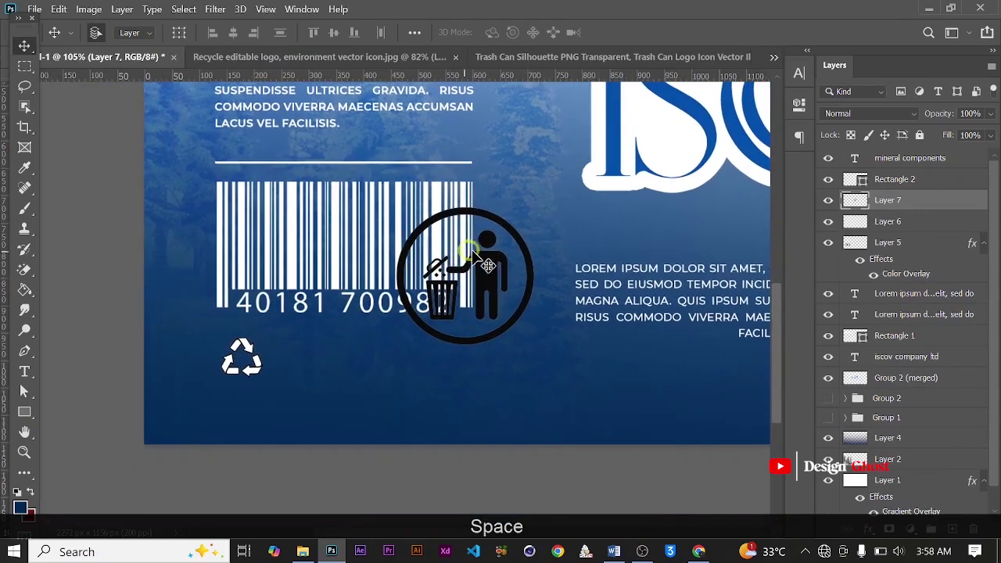
{"action": "left_click_drag", "start_coordinate": [485, 268], "coordinate": [356, 332]}
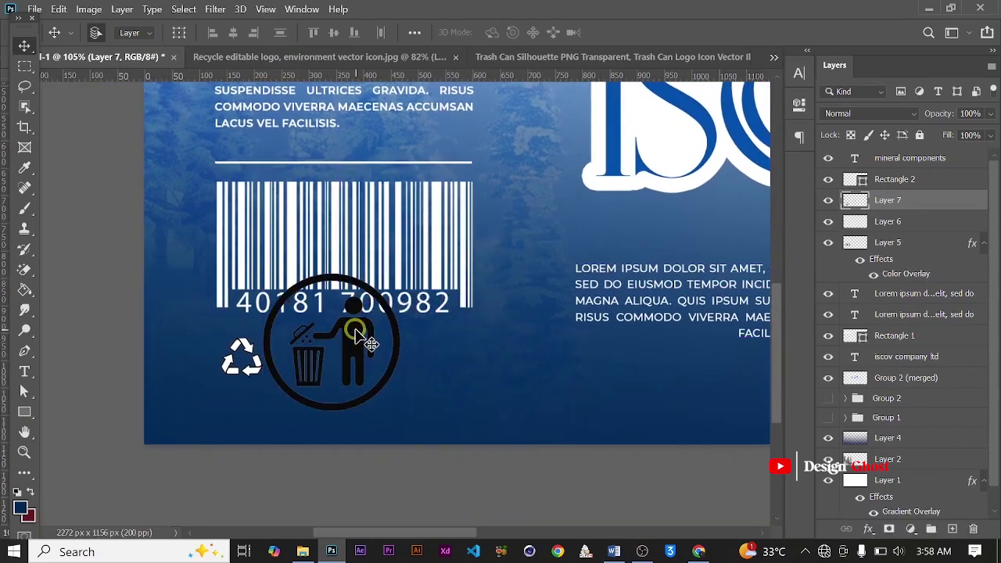
Step: Scale the trash can icon to about 29.84% and align it just to the right of the recycle icon
{"action": "key", "text": "ctrl+t"}
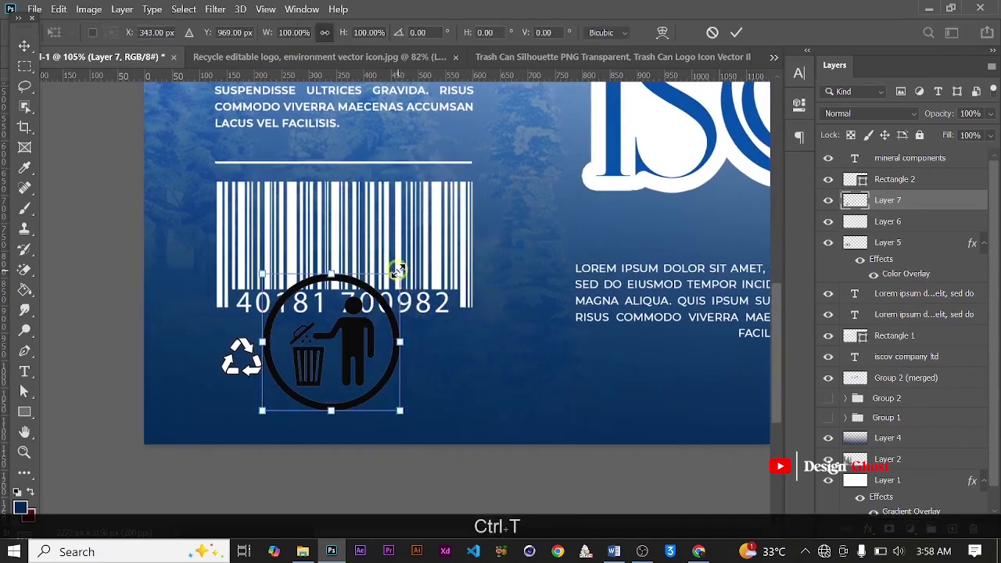
{"action": "left_click_drag", "start_coordinate": [399, 270], "coordinate": [311, 357]}
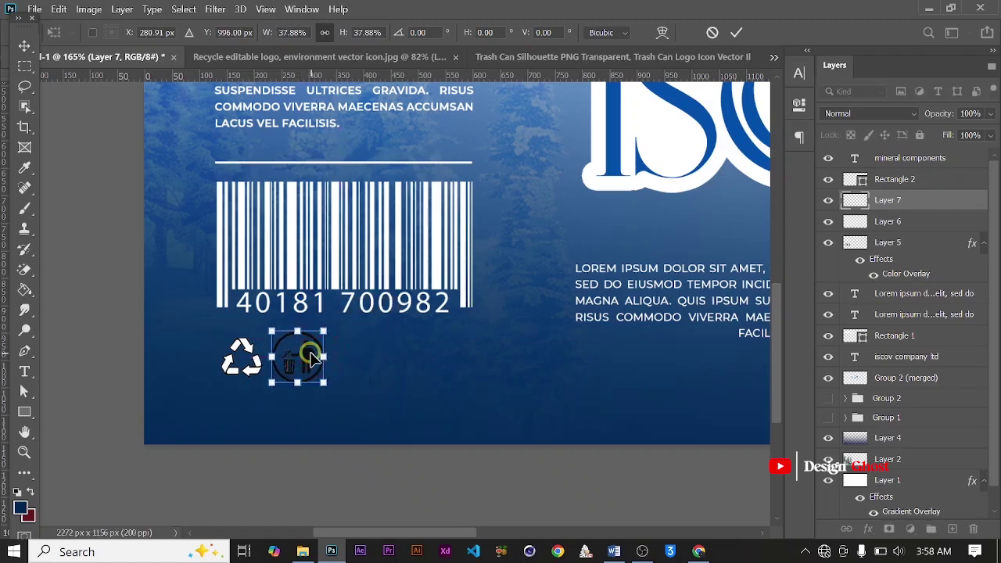
{"action": "scroll", "coordinate": [320, 344], "scroll_direction": "up", "scroll_amount": 3}
{"action": "left_click_drag", "start_coordinate": [342, 305], "coordinate": [318, 315]}
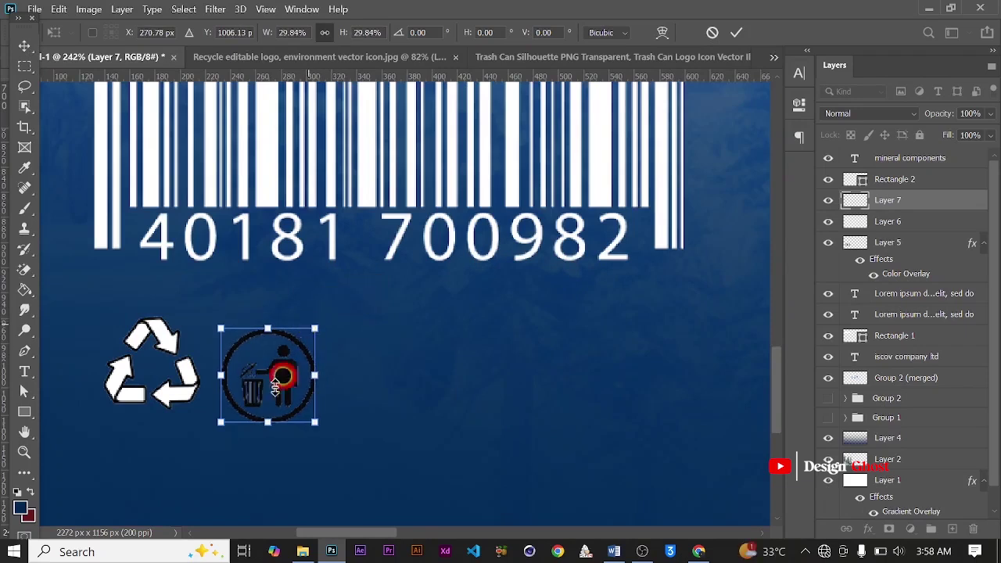
{"action": "left_click_drag", "start_coordinate": [284, 368], "coordinate": [285, 359]}
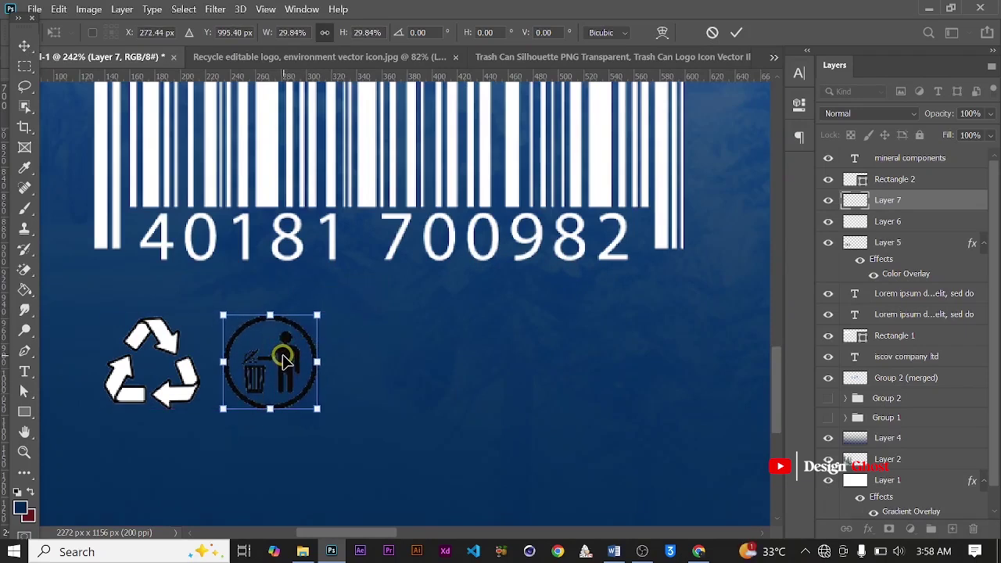
{"action": "key", "text": "Return"}
{"action": "key", "text": "Right"}
{"action": "key", "text": "Right"}
{"action": "key", "text": "Right"}
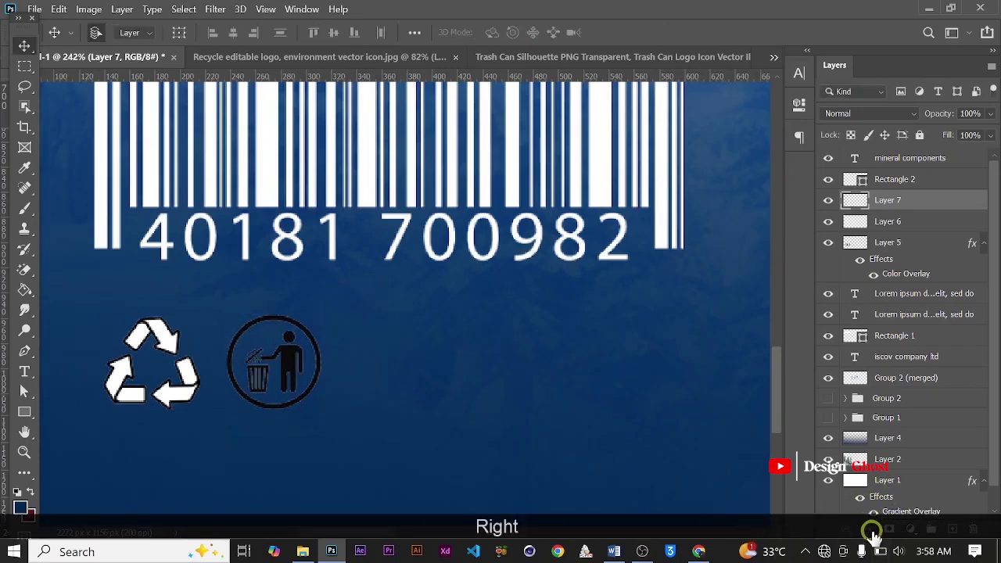
Step: Apply a white Color Overlay at 100% opacity to the trash can icon
{"action": "left_click", "coordinate": [872, 534]}
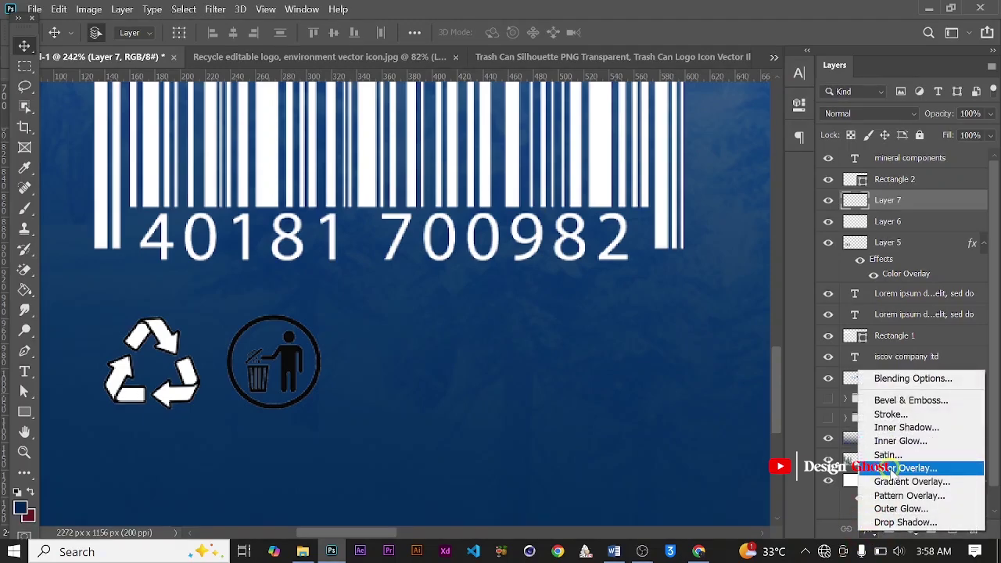
{"action": "left_click", "coordinate": [891, 466]}
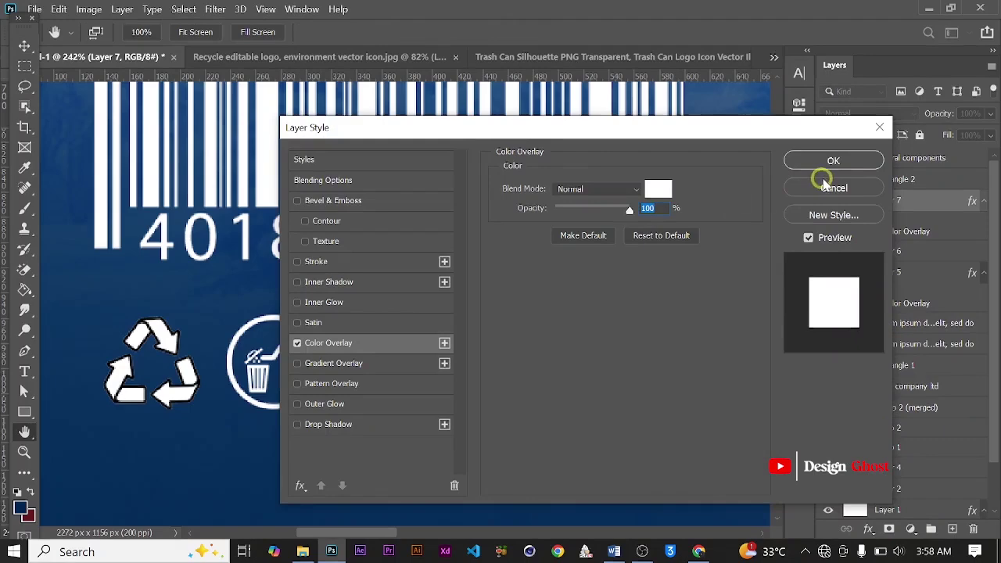
{"action": "left_click", "coordinate": [831, 162]}
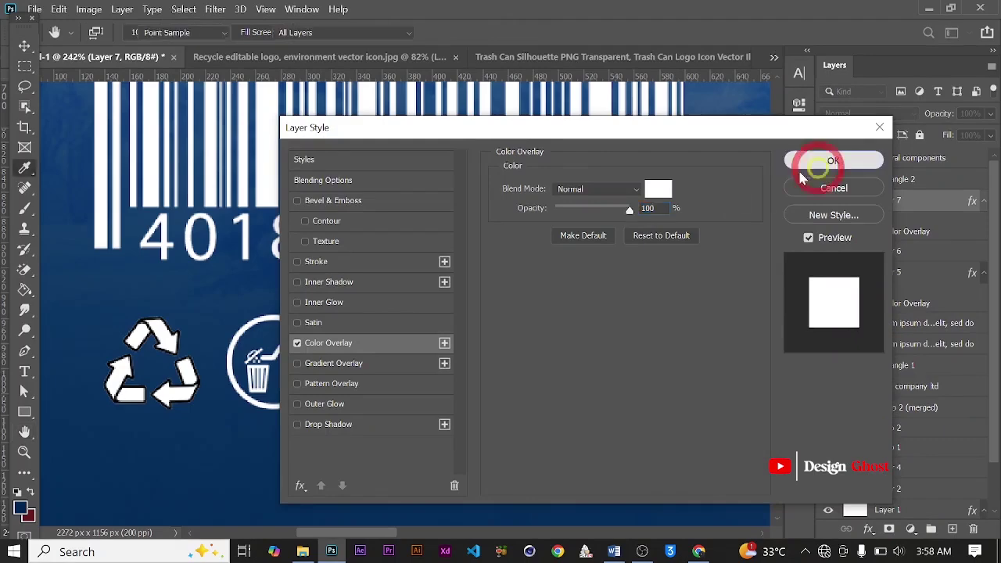
{"action": "key", "text": "ctrl+0"}
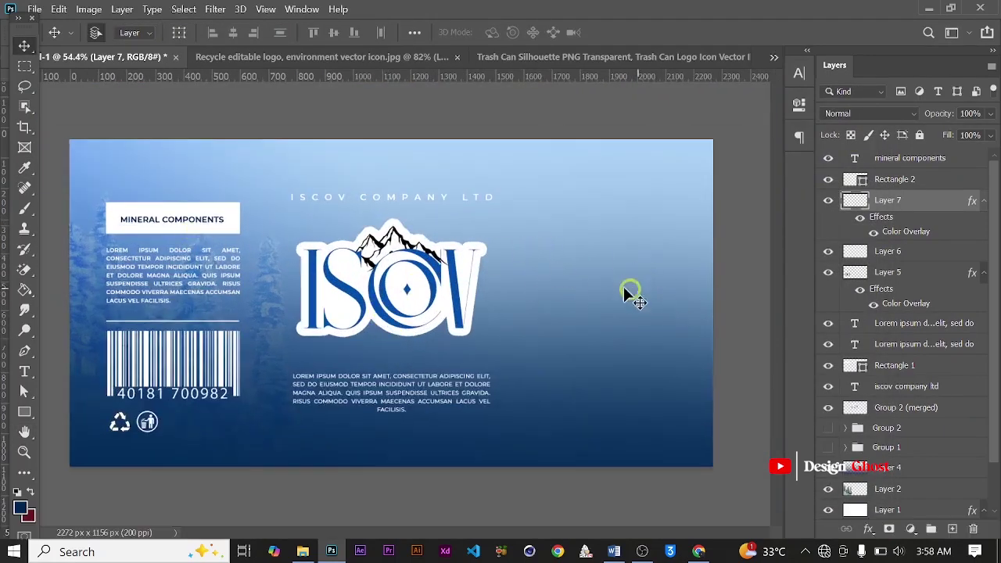
Step: Duplicate the Mineral Components paragraph onto the label's empty right side and rotate the copy -90 degrees
{"action": "left_click", "coordinate": [196, 278]}
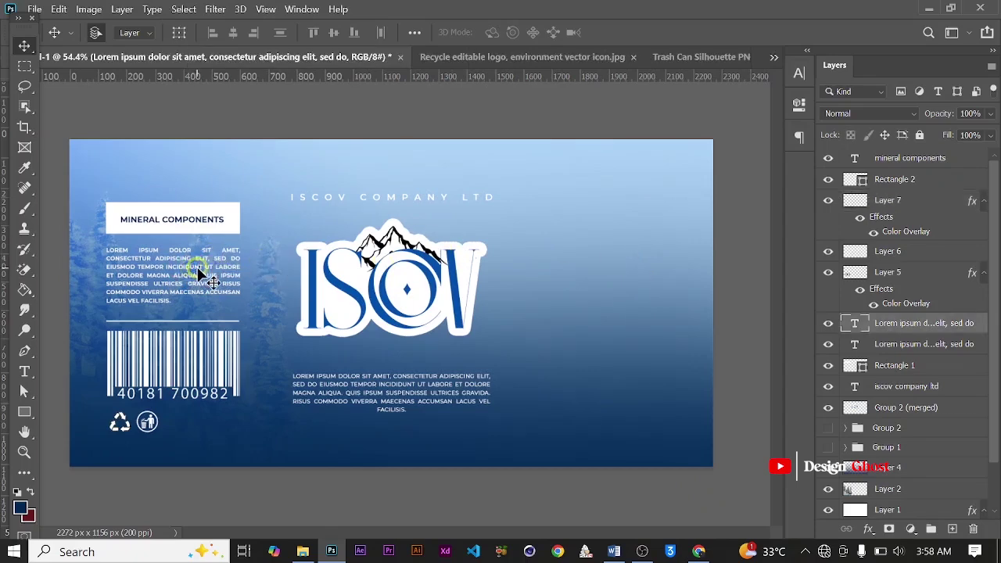
{"action": "left_click_drag", "start_coordinate": [196, 278], "coordinate": [621, 353]}
{"action": "key", "text": "ctrl+t"}
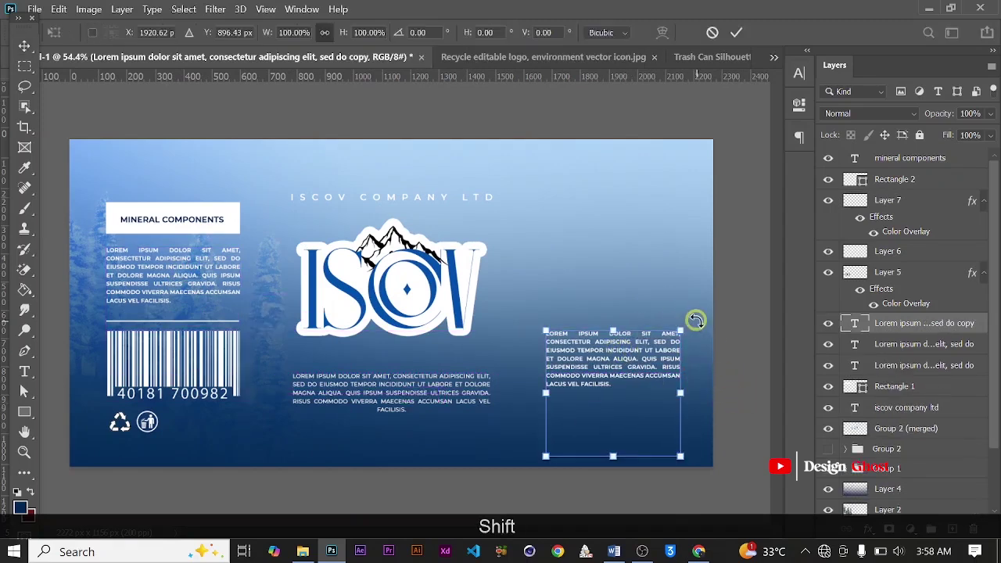
{"action": "left_click_drag", "start_coordinate": [693, 320], "coordinate": [490, 283]}
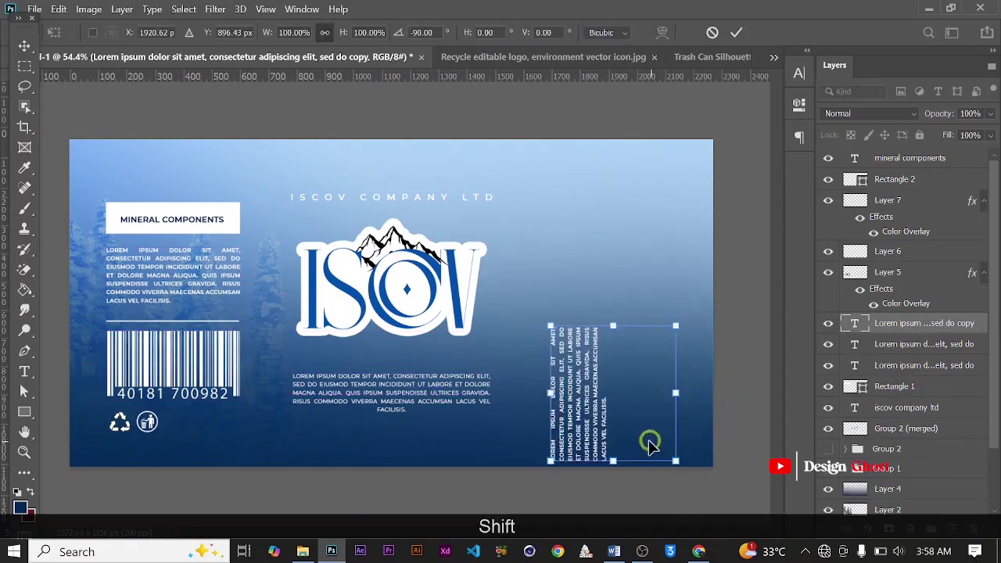
{"action": "left_click_drag", "start_coordinate": [604, 399], "coordinate": [630, 368]}
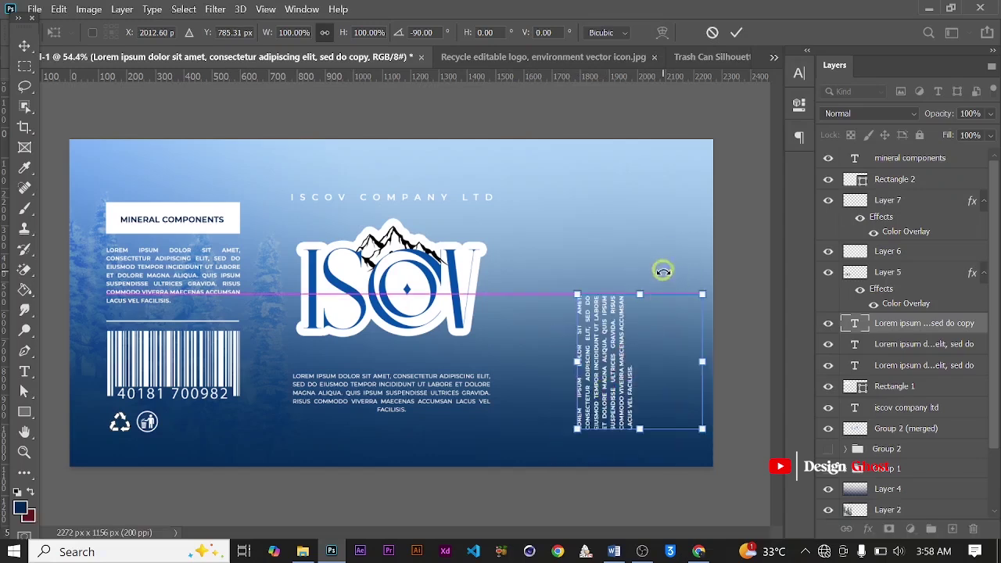
{"action": "double_click", "coordinate": [630, 333]}
Step: Extend the rotated paragraph's text box upward, level with the top of the Mineral Components box
{"action": "key", "text": "t"}
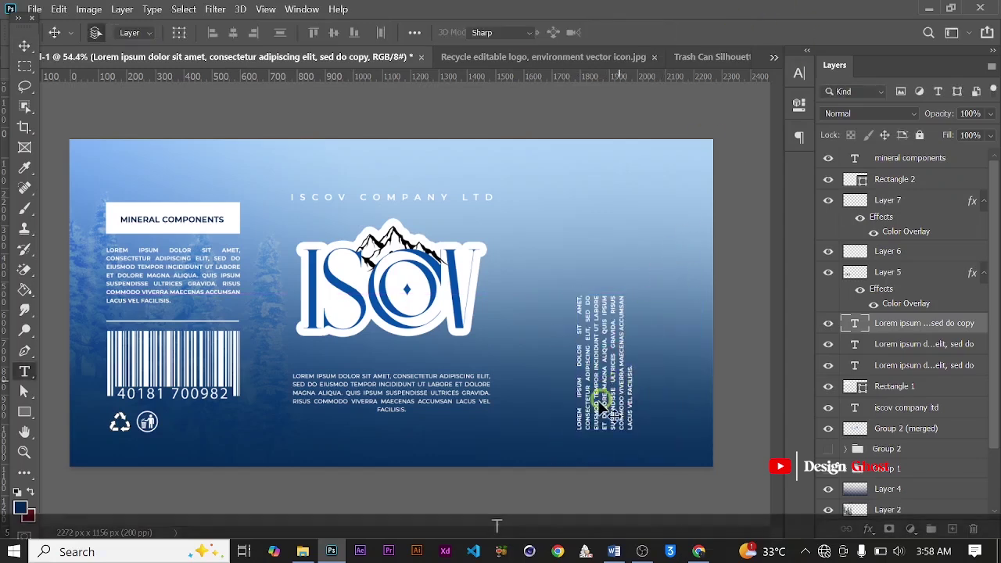
{"action": "left_click", "coordinate": [599, 376]}
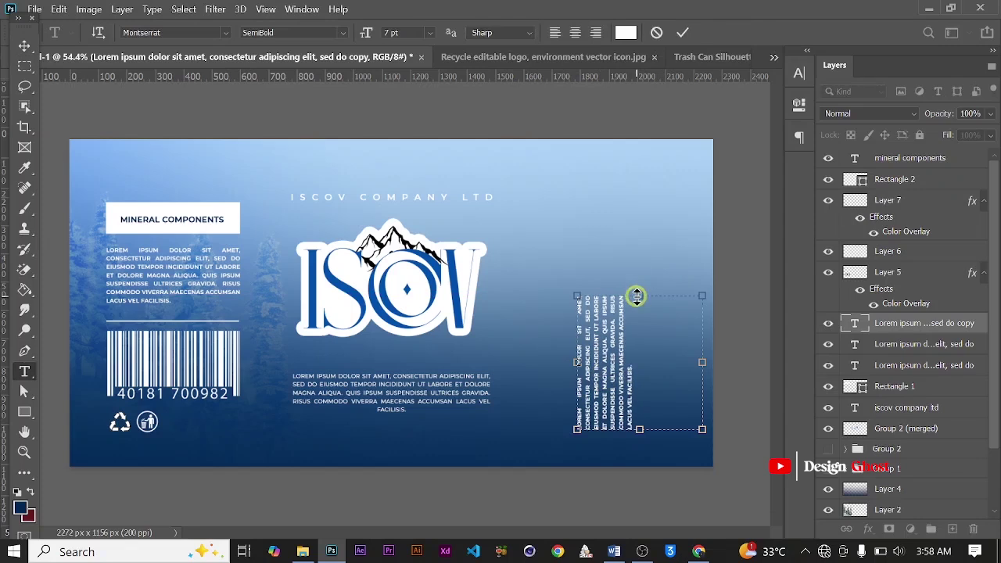
{"action": "left_click_drag", "start_coordinate": [638, 293], "coordinate": [640, 202]}
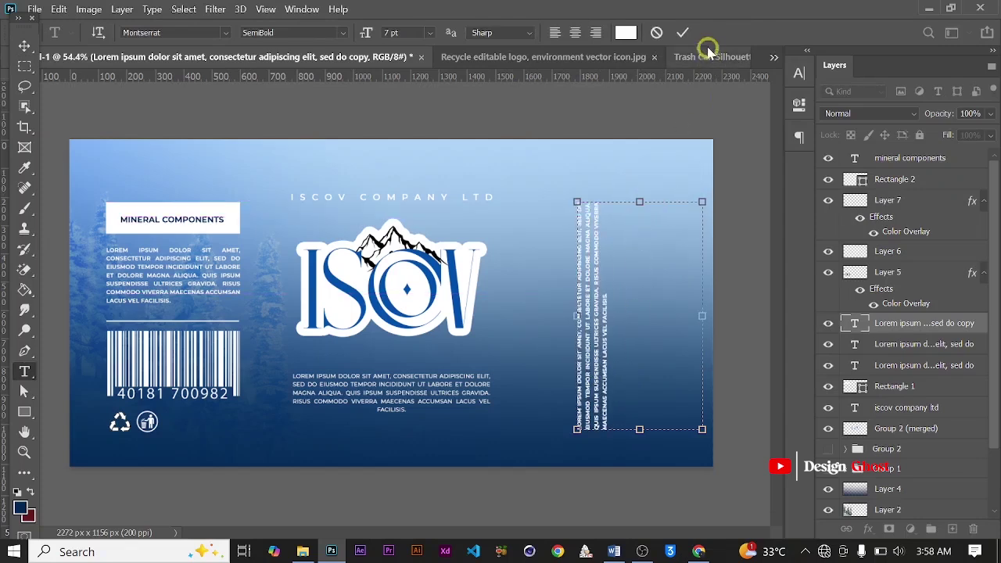
{"action": "left_click", "coordinate": [684, 33]}
{"action": "left_click", "coordinate": [25, 45]}
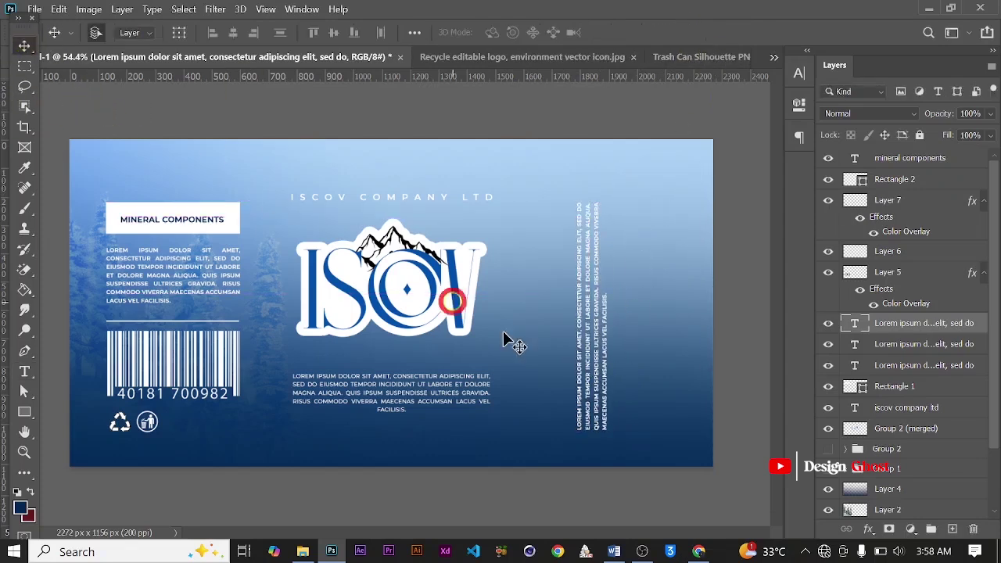
Step: Duplicate the vertical paragraph and move the copy to its right as a separate, parallel text block
{"action": "scroll", "coordinate": [557, 381], "scroll_direction": "down", "scroll_amount": 2}
{"action": "scroll", "coordinate": [557, 382], "scroll_direction": "up", "scroll_amount": 2}
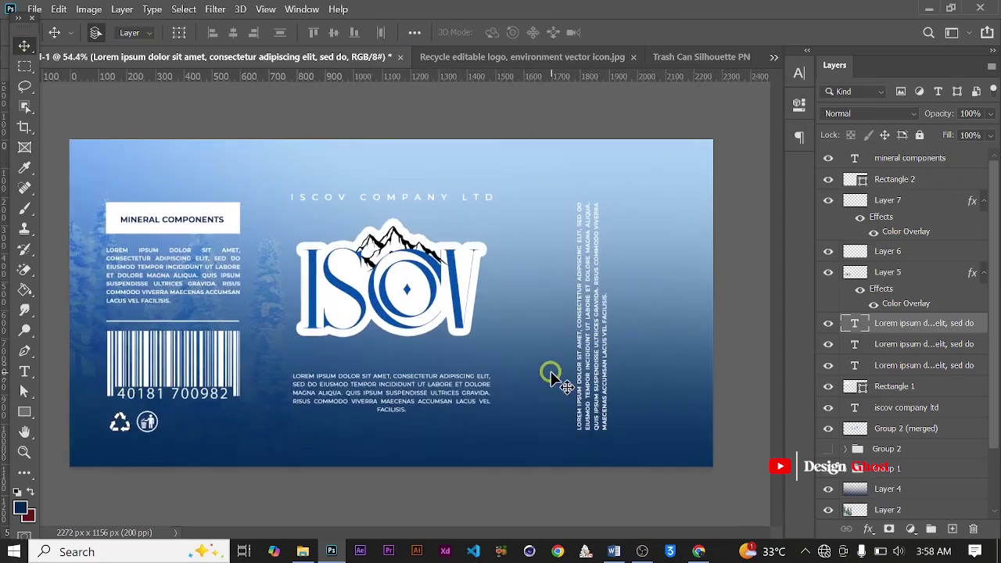
{"action": "key", "text": "ctrl+j"}
{"action": "key", "text": "Right"}
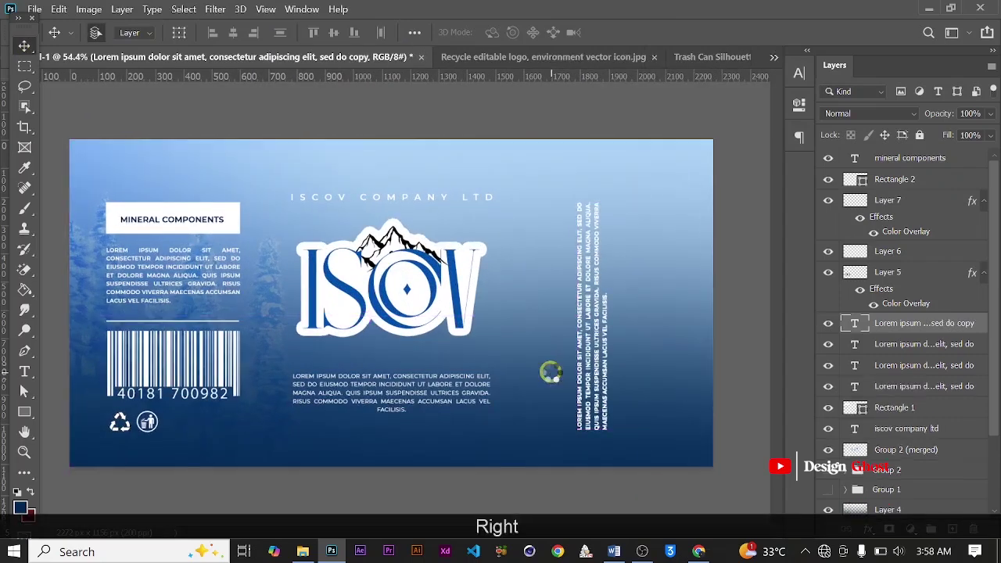
{"action": "key", "text": "Right"}
{"action": "key", "text": "Right"}
{"action": "key", "text": "Right"}
{"action": "key", "text": "Right"}
{"action": "key", "text": "Right"}
{"action": "key", "text": "Right"}
{"action": "key", "text": "Right"}
{"action": "key", "text": "Right"}
{"action": "key", "text": "Right"}
{"action": "key", "text": "Right"}
{"action": "key", "text": "Right"}
{"action": "key", "text": "Right"}
{"action": "key", "text": "Right"}
{"action": "key", "text": "Right"}
{"action": "key", "text": "Right"}
{"action": "key", "text": "Right"}
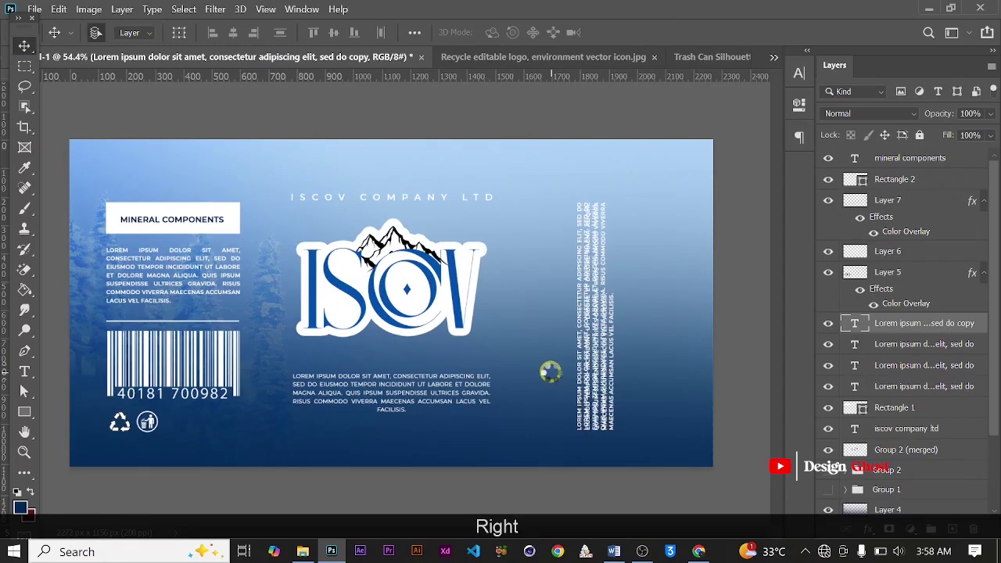
{"action": "key", "text": "Right"}
{"action": "key", "text": "Right"}
{"action": "key", "text": "Right"}
{"action": "key", "text": "Right"}
{"action": "key", "text": "Right"}
{"action": "key", "text": "Right"}
{"action": "key", "text": "Right"}
{"action": "key", "text": "Right"}
{"action": "key", "text": "Right"}
{"action": "key", "text": "Right"}
{"action": "key", "text": "Right"}
{"action": "key", "text": "Right"}
{"action": "key", "text": "Right"}
{"action": "key", "text": "Right"}
{"action": "key", "text": "Right"}
{"action": "key", "text": "Right"}
{"action": "key", "text": "Right"}
{"action": "key", "text": "Right"}
{"action": "key", "text": "Right"}
{"action": "key", "text": "Right"}
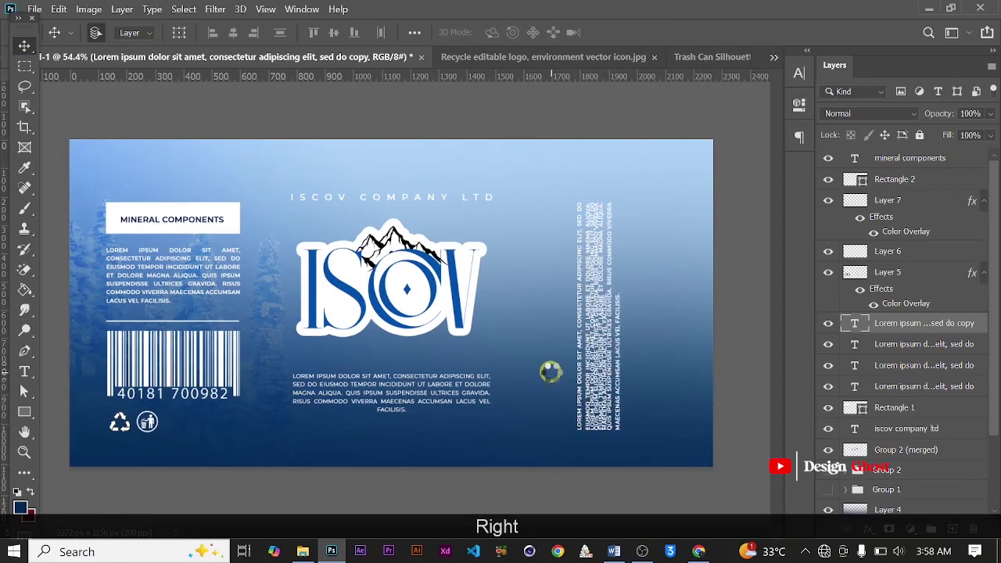
{"action": "key", "text": "Right"}
{"action": "key", "text": "Right"}
{"action": "key", "text": "Right"}
{"action": "key", "text": "Right"}
{"action": "key", "text": "Right"}
{"action": "key", "text": "Right"}
{"action": "scroll", "coordinate": [557, 378], "scroll_direction": "up", "scroll_amount": 3}
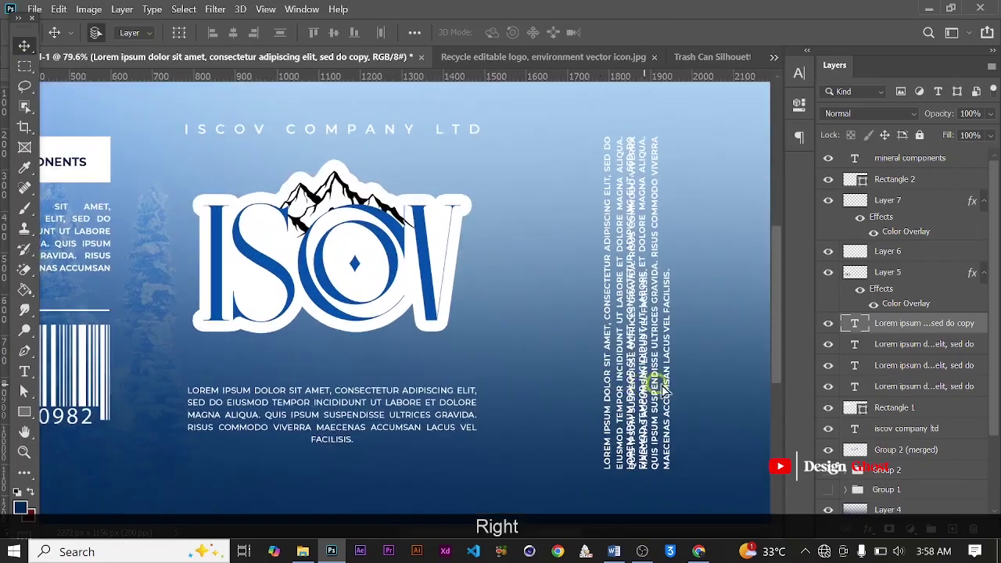
{"action": "left_click_drag", "start_coordinate": [663, 388], "coordinate": [677, 391]}
{"action": "scroll", "coordinate": [677, 395], "scroll_direction": "down", "scroll_amount": 4}
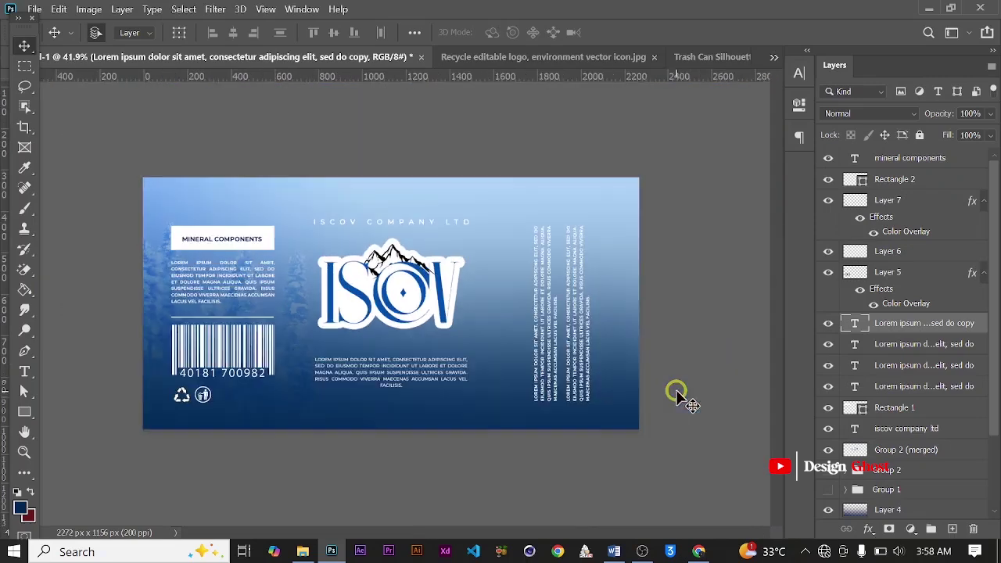
Step: Select both vertical paragraphs and nudge them together slightly toward the label's right edge
{"action": "scroll", "coordinate": [586, 369], "scroll_direction": "up", "scroll_amount": 2}
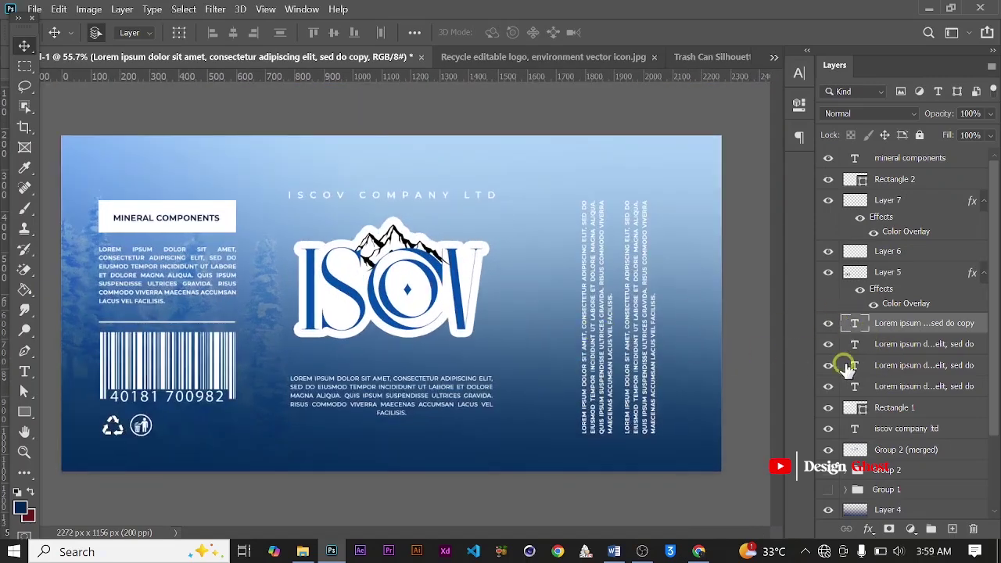
{"action": "left_click", "coordinate": [878, 348], "text": "ctrl"}
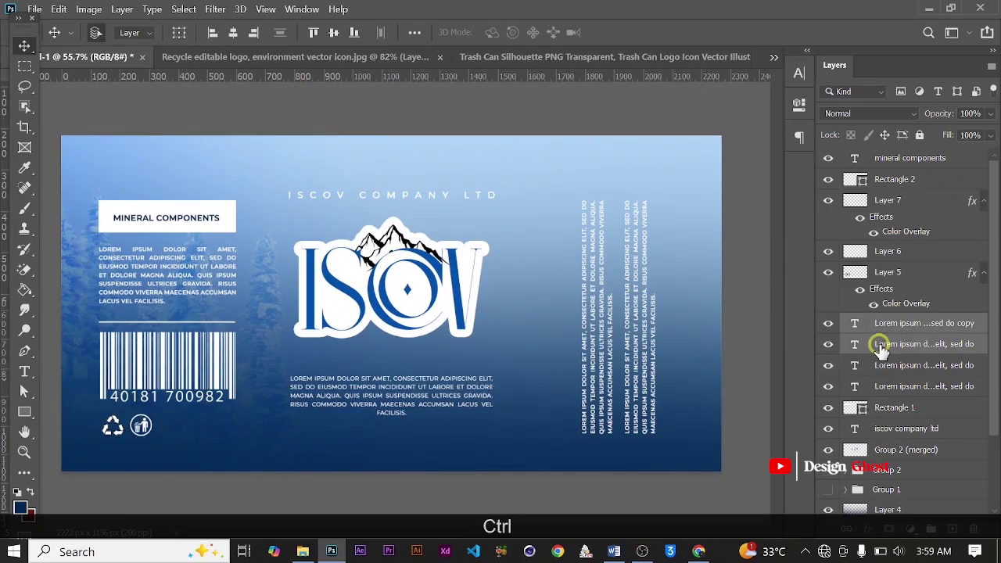
{"action": "key", "text": "Right"}
{"action": "key", "text": "Right"}
{"action": "key", "text": "Right"}
{"action": "key", "text": "Right"}
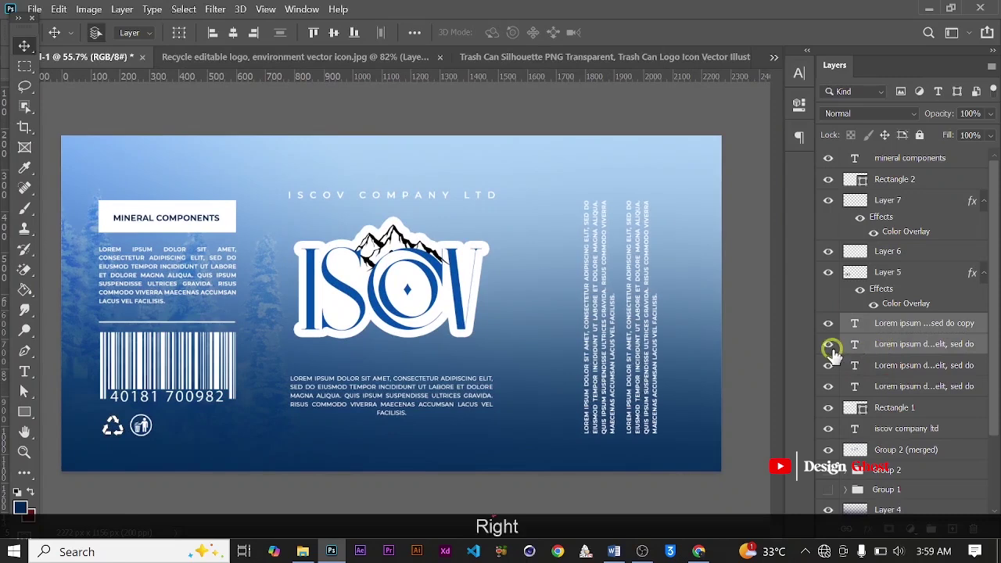
{"action": "key", "text": "Right"}
{"action": "key", "text": "Right"}
{"action": "key", "text": "Right"}
{"action": "key", "text": "Left"}
{"action": "key", "text": "Left"}
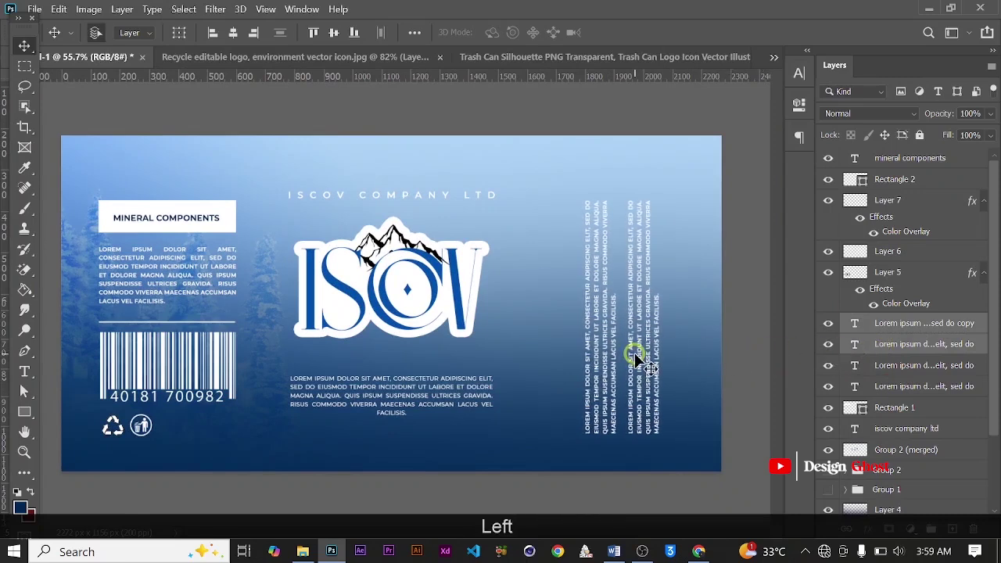
{"action": "key", "text": "Left"}
{"action": "key", "text": "Left"}
{"action": "key", "text": "Left"}
{"action": "scroll", "coordinate": [565, 353], "scroll_direction": "down", "scroll_amount": 3}
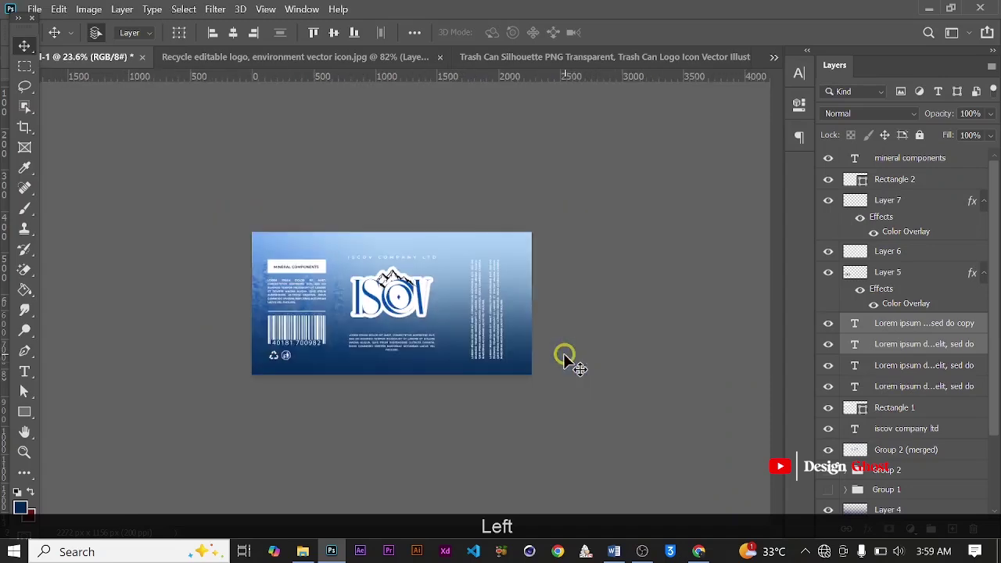
{"action": "key", "text": "ctrl+0"}
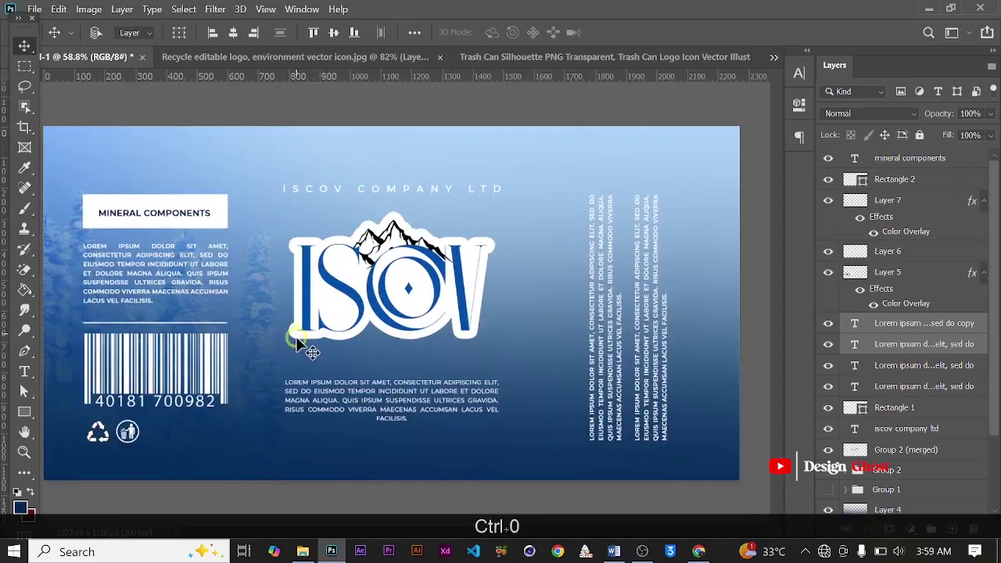
{"action": "scroll", "coordinate": [358, 302], "scroll_direction": "down", "scroll_amount": 2}
{"action": "scroll", "coordinate": [357, 301], "scroll_direction": "up", "scroll_amount": 5}
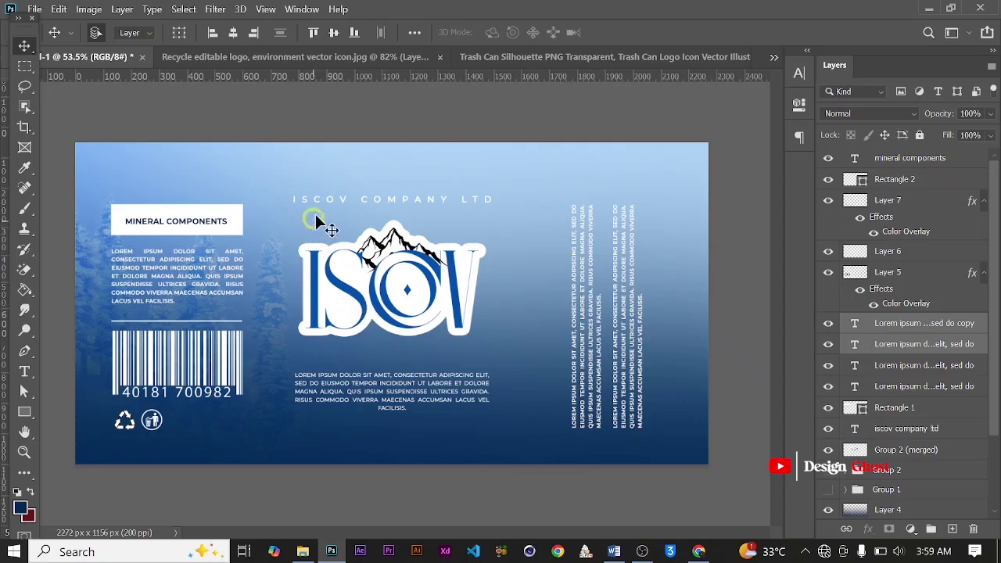
Step: Close the recycle logo and trash can image documents without saving their changes
{"action": "left_click", "coordinate": [342, 57]}
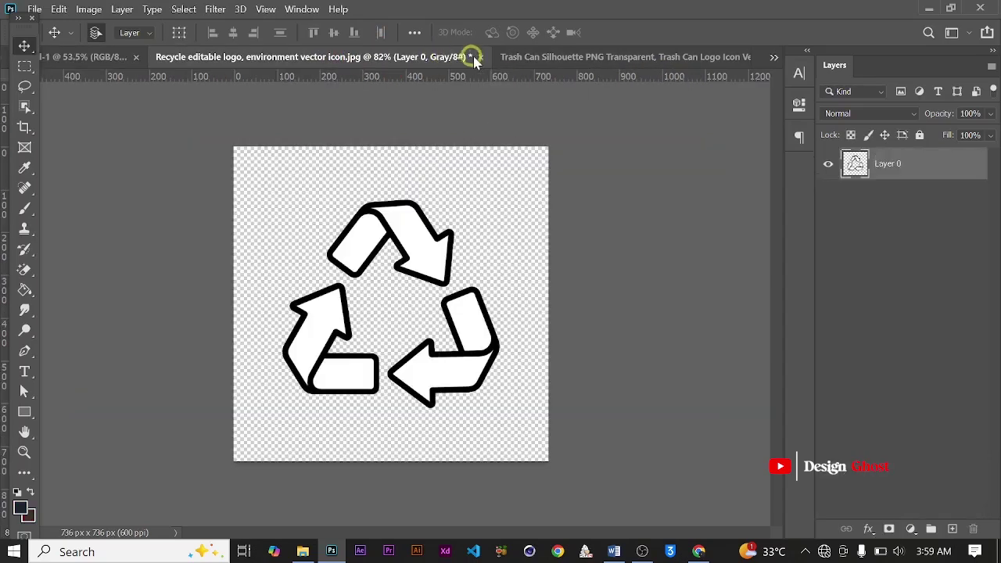
{"action": "left_click", "coordinate": [477, 57]}
{"action": "left_click", "coordinate": [505, 221]}
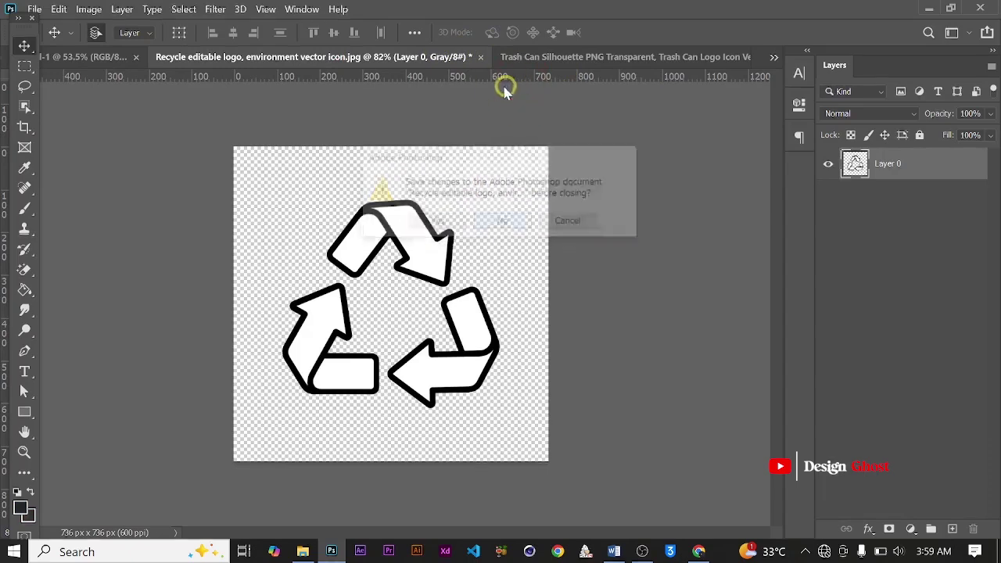
{"action": "left_click", "coordinate": [446, 61]}
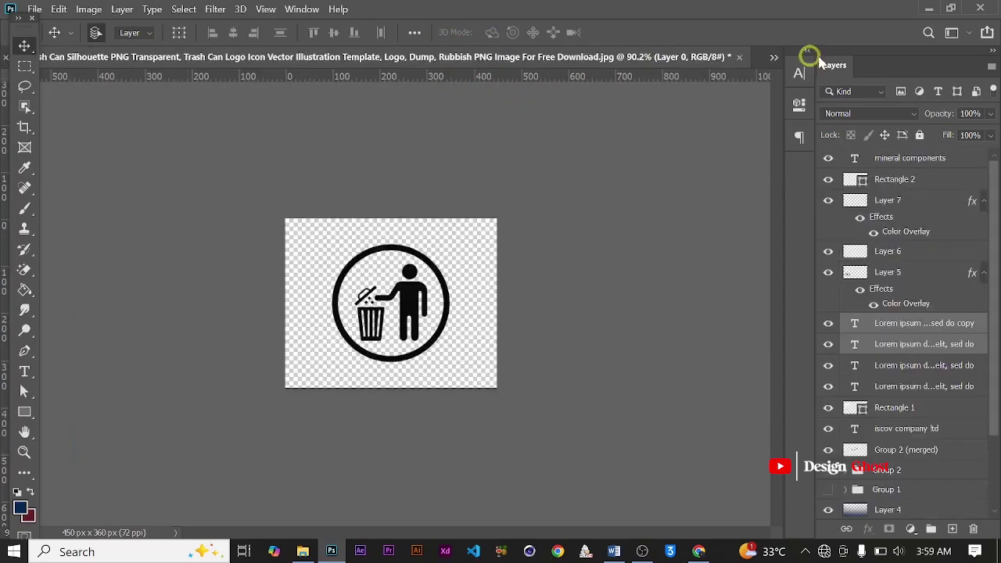
{"action": "left_click", "coordinate": [739, 58]}
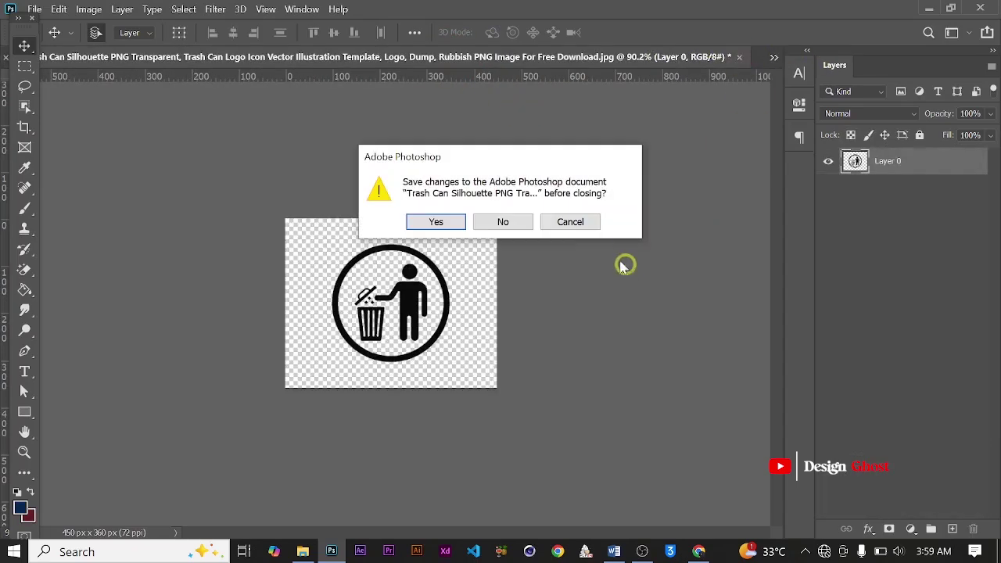
{"action": "left_click", "coordinate": [521, 222]}
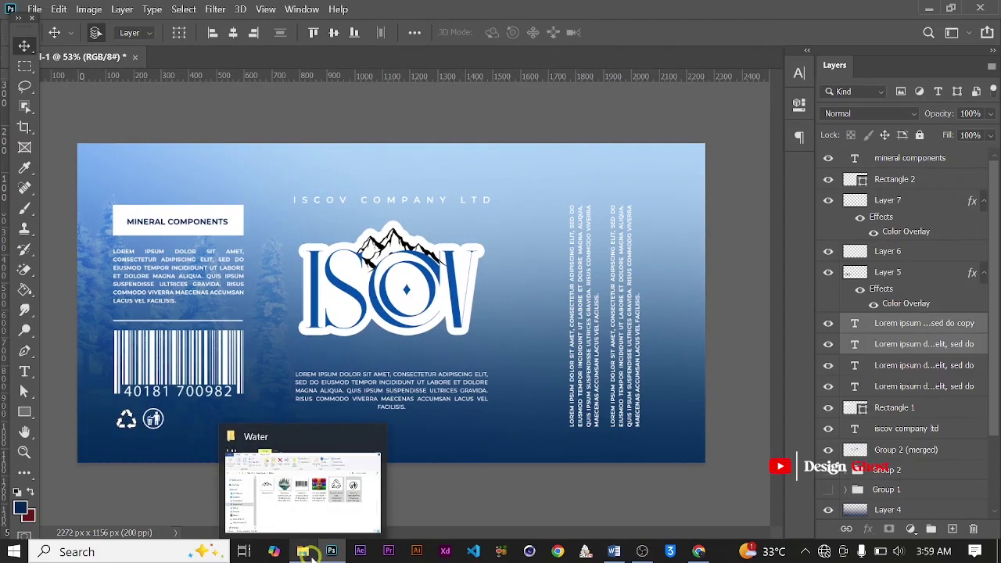
Step: Open the free mineral water bottle mockup ZIP archive from the Water folder and preview Mineral_Water_Bottle_Mockup_v02.jpg
{"action": "left_click", "coordinate": [307, 553]}
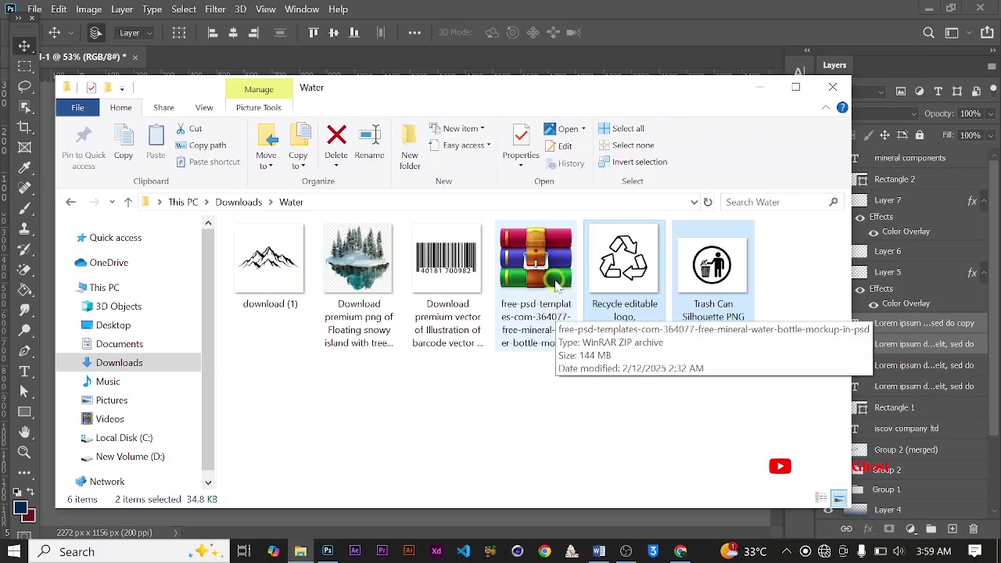
{"action": "left_click", "coordinate": [555, 286]}
{"action": "double_click", "coordinate": [555, 285]}
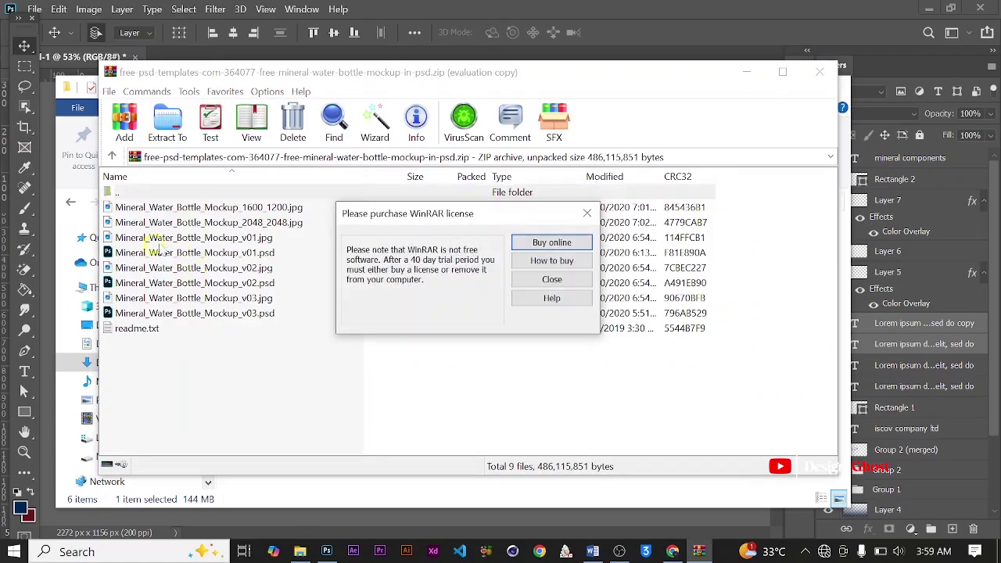
{"action": "left_click", "coordinate": [586, 213]}
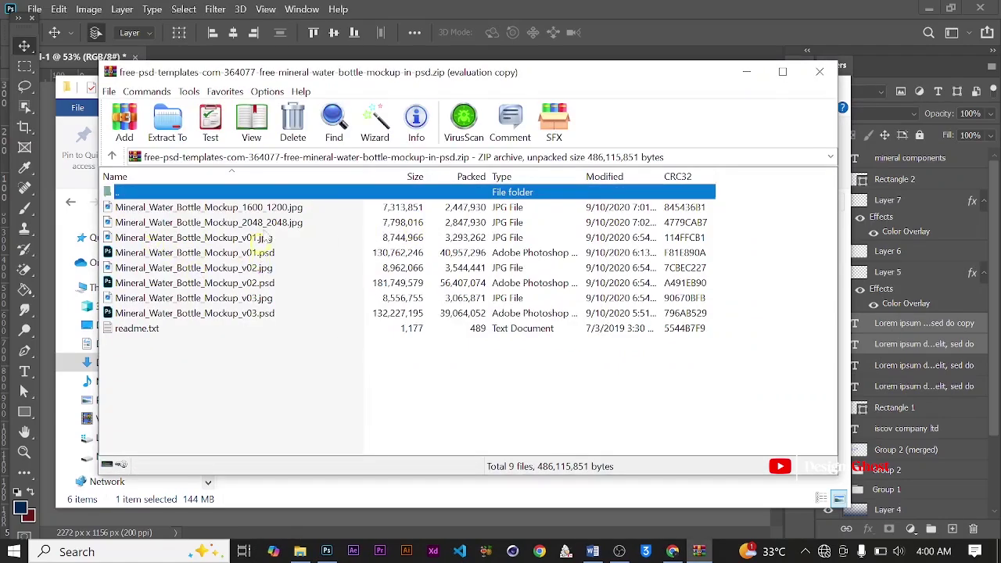
{"action": "double_click", "coordinate": [199, 268]}
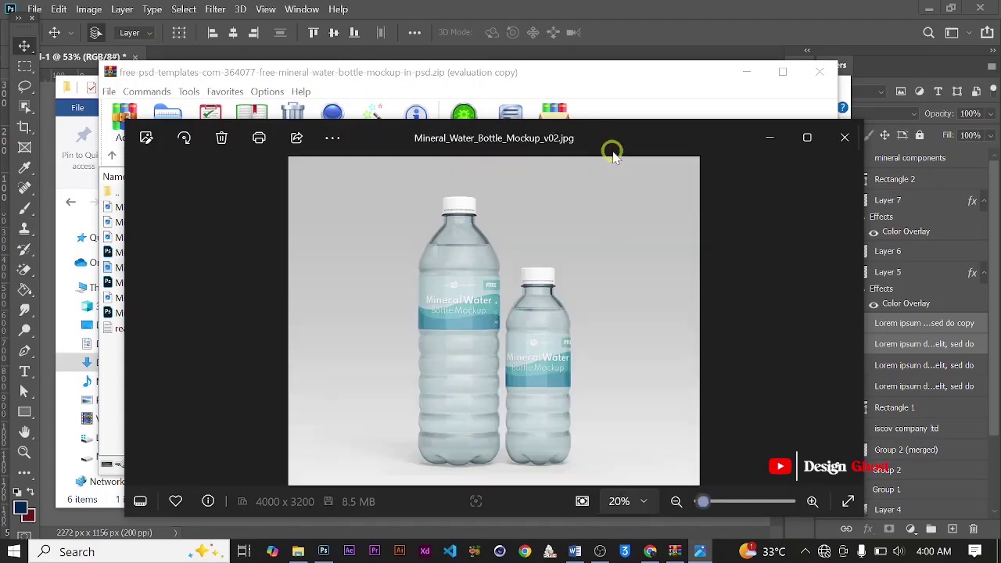
{"action": "left_click", "coordinate": [842, 139]}
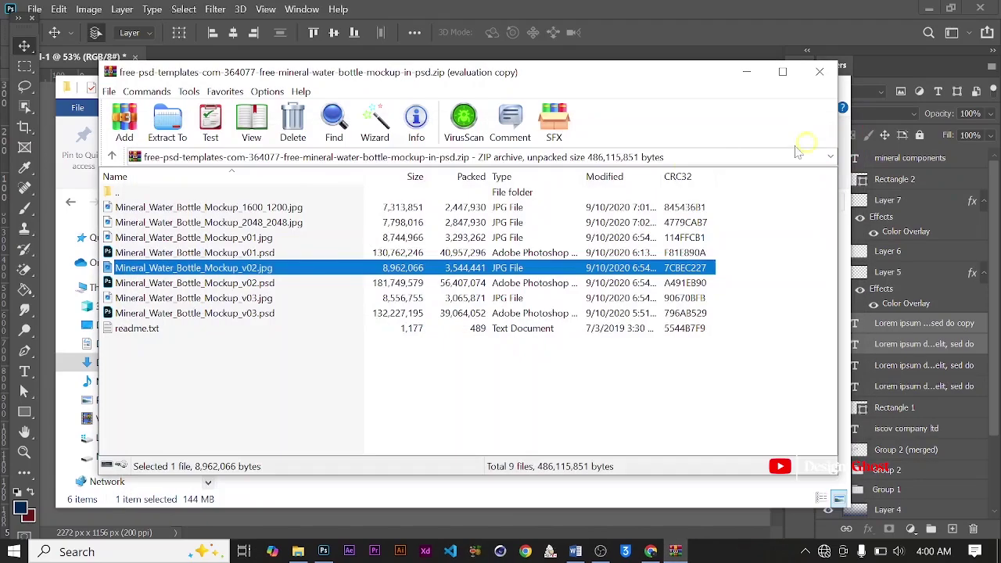
Step: Open Mineral_Water_Bottle_Mockup_v02.psd from the archive in Photoshop and hide its free-psd-templates.com layer
{"action": "left_click", "coordinate": [209, 283]}
{"action": "left_click_drag", "start_coordinate": [391, 164], "coordinate": [623, 6]}
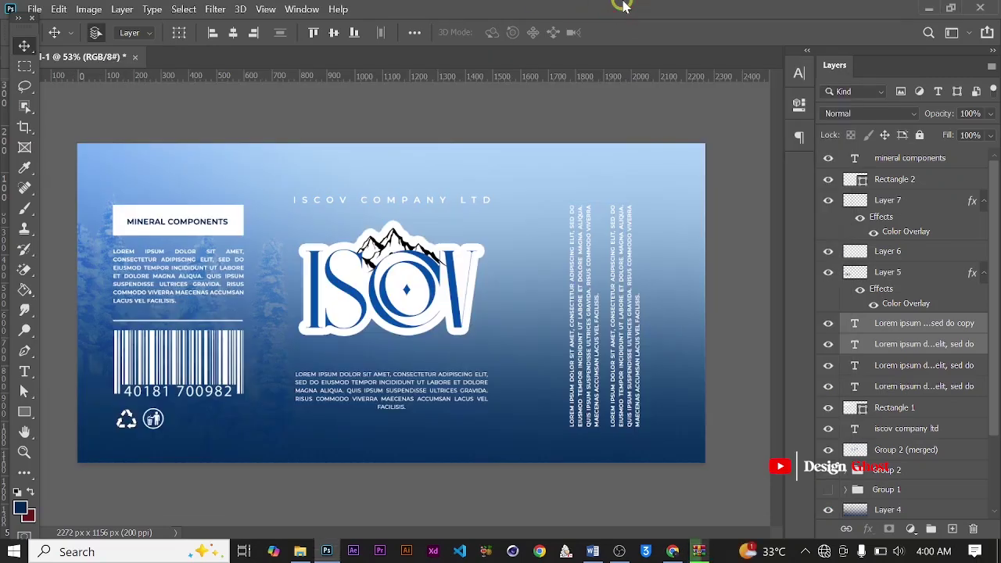
{"action": "left_click", "coordinate": [584, 103]}
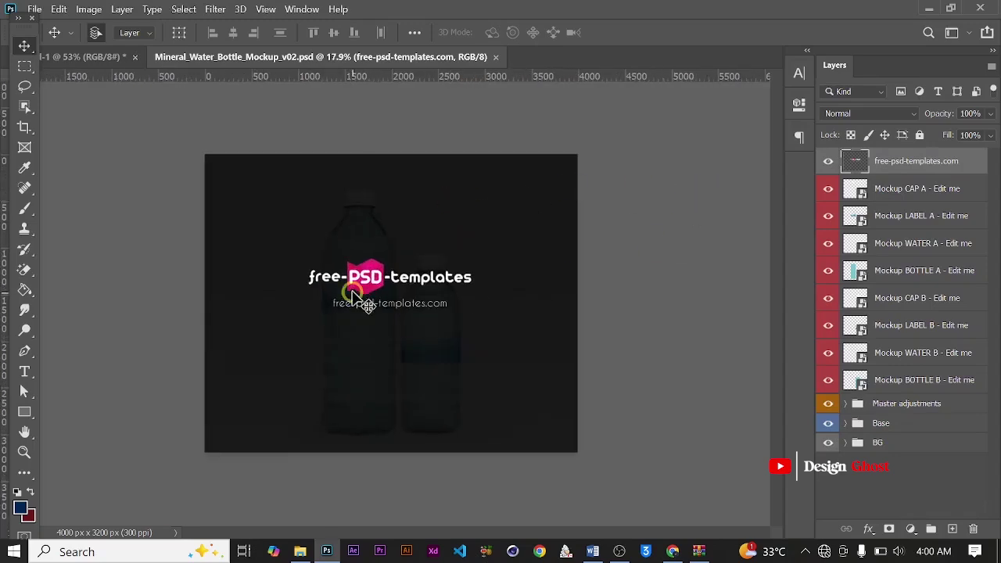
{"action": "scroll", "coordinate": [420, 257], "scroll_direction": "up", "scroll_amount": 3}
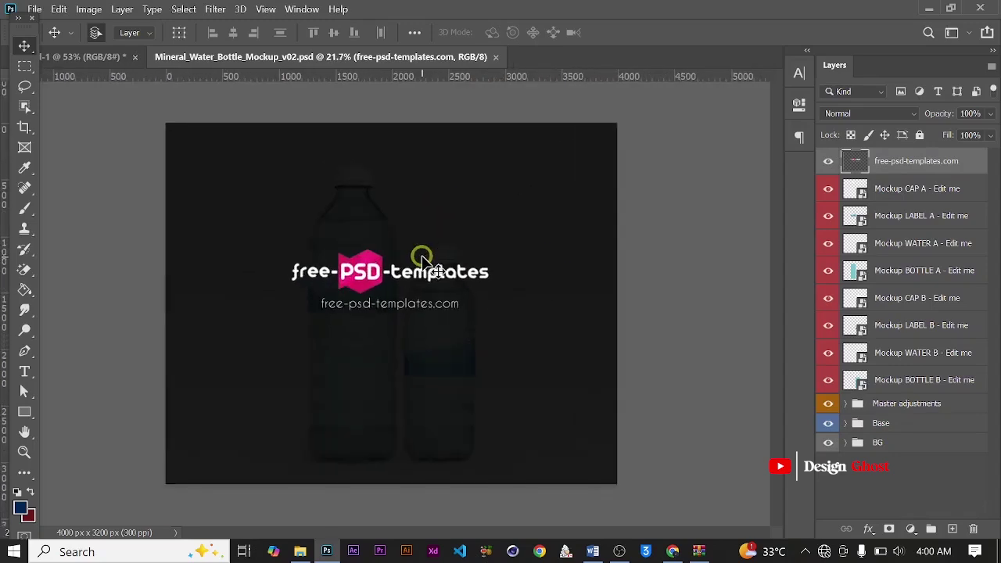
{"action": "left_click", "coordinate": [827, 161]}
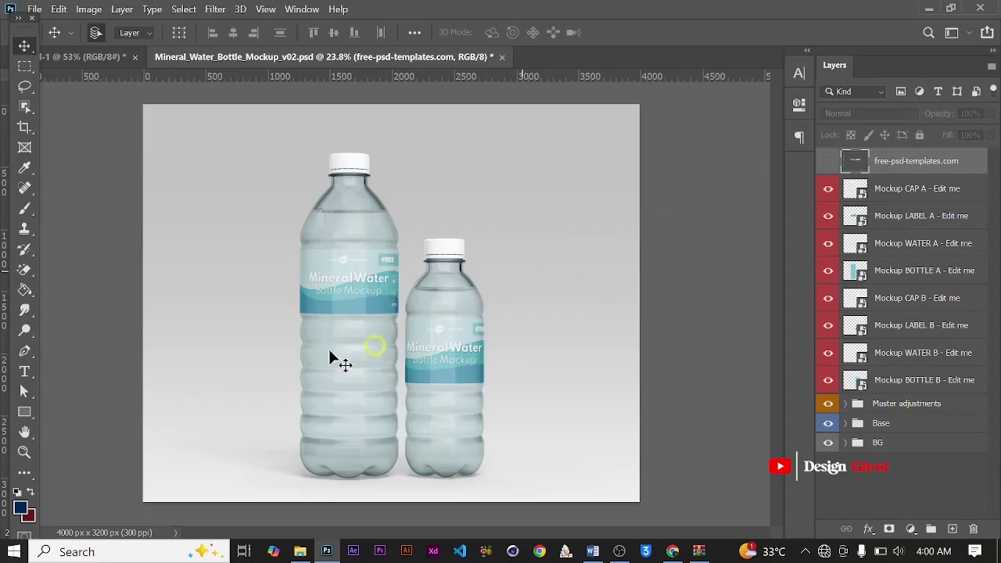
{"action": "scroll", "coordinate": [321, 353], "scroll_direction": "up", "scroll_amount": 2}
{"action": "scroll", "coordinate": [316, 349], "scroll_direction": "down", "scroll_amount": 2}
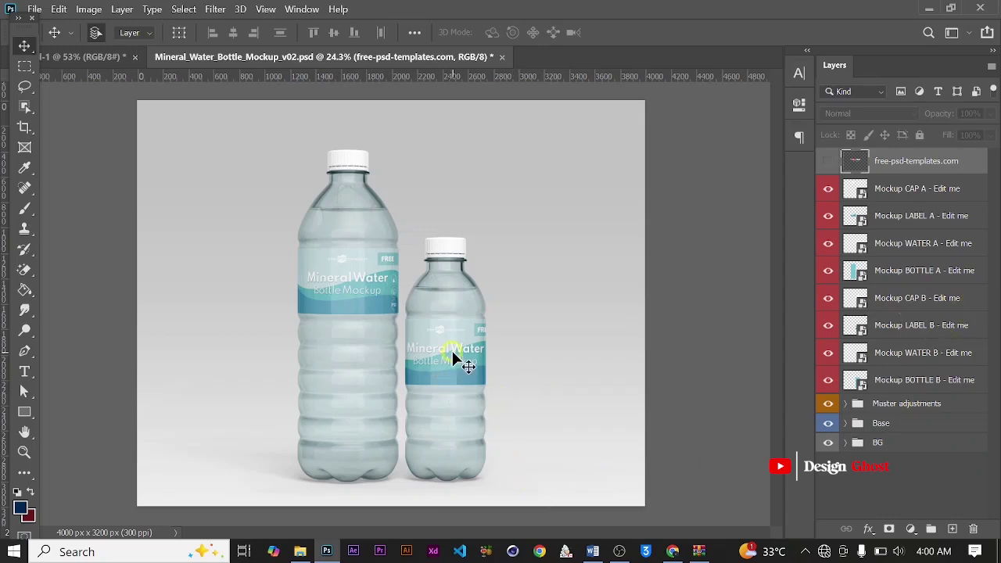
{"action": "scroll", "coordinate": [452, 350], "scroll_direction": "up", "scroll_amount": 3}
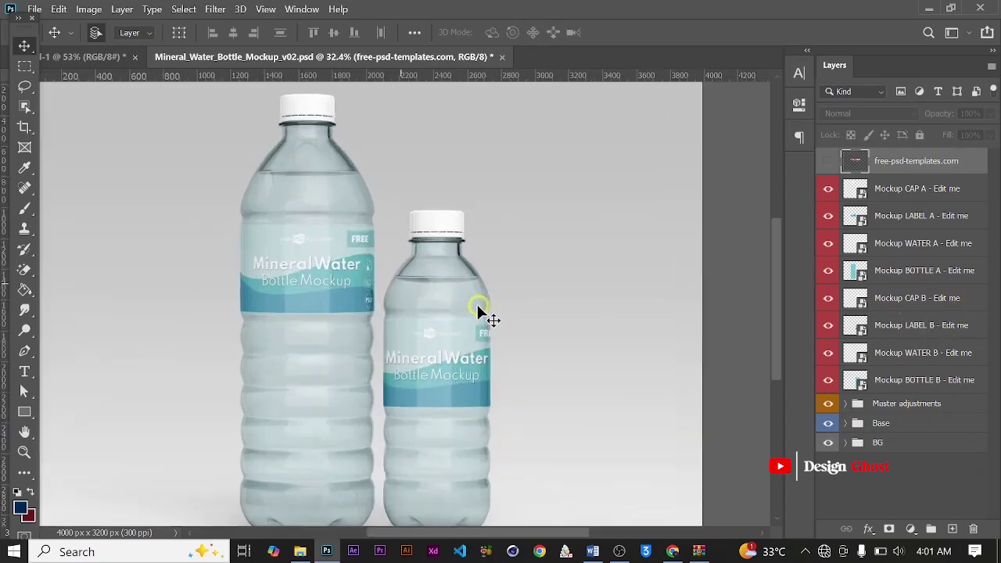
{"action": "scroll", "coordinate": [404, 337], "scroll_direction": "down", "scroll_amount": 3}
{"action": "scroll", "coordinate": [415, 331], "scroll_direction": "up", "scroll_amount": 3}
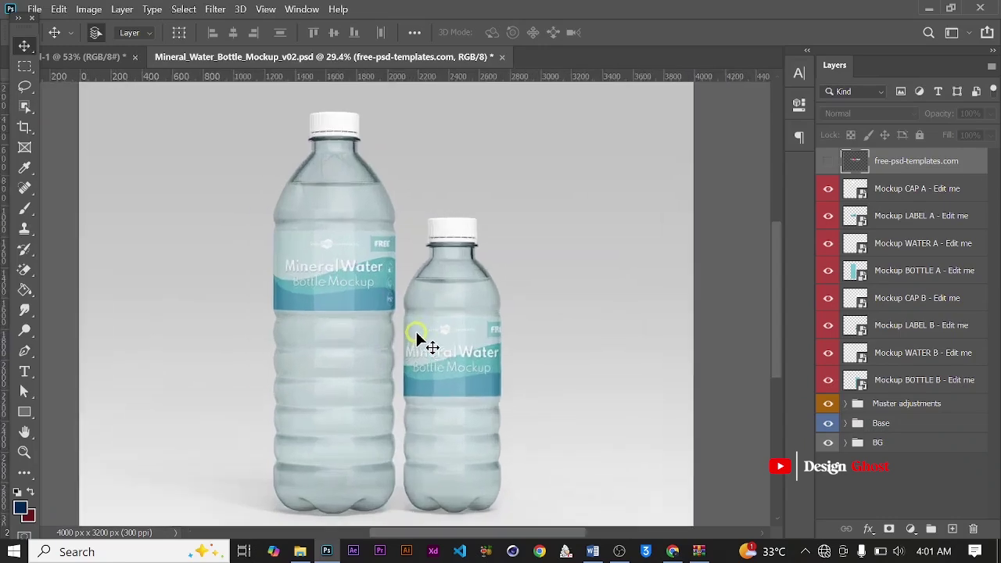
{"action": "scroll", "coordinate": [416, 332], "scroll_direction": "down", "scroll_amount": 2}
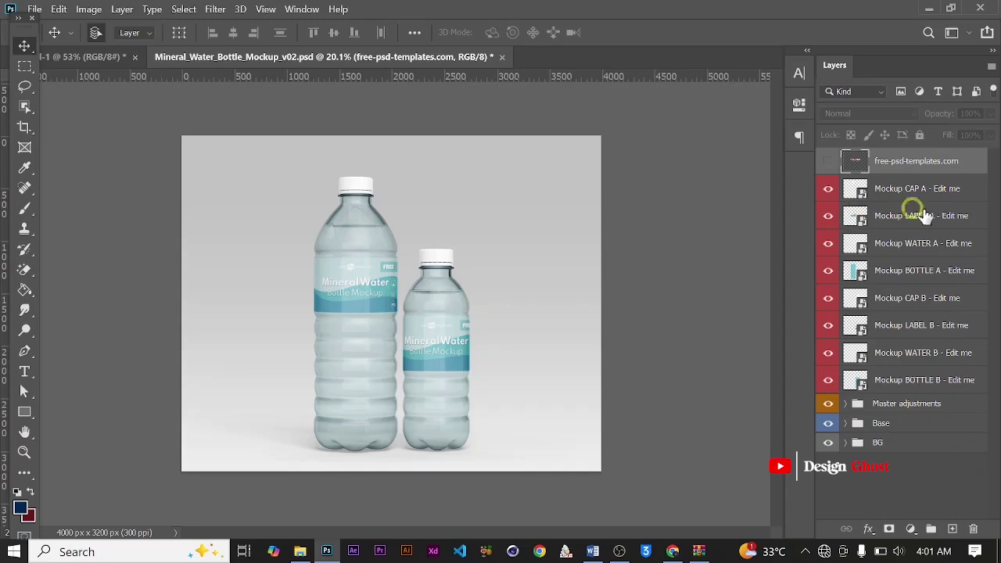
Step: Open the contents of the Mockup LABEL A - Edit me smart object for the large bottle's label
{"action": "left_click", "coordinate": [853, 218]}
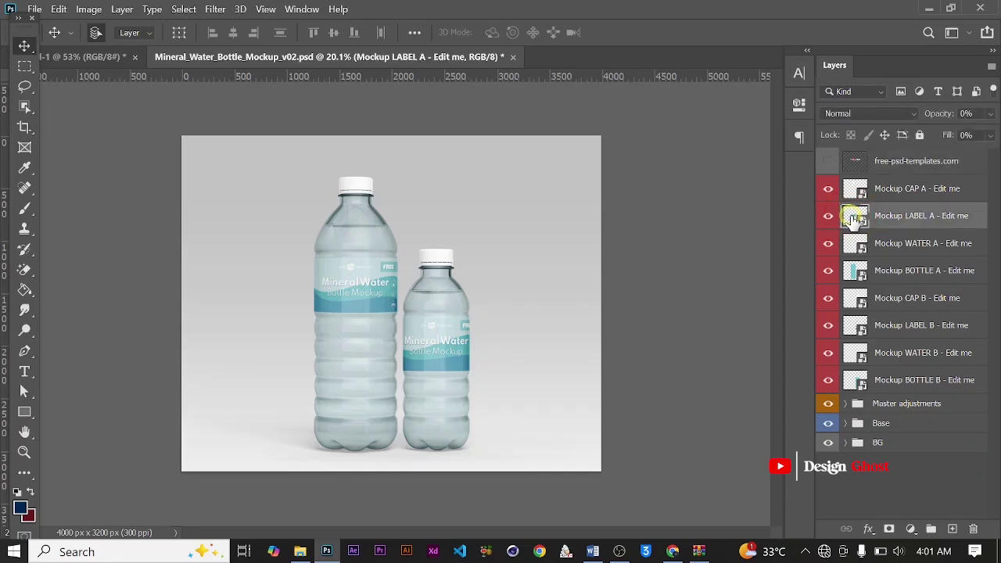
{"action": "double_click", "coordinate": [853, 218]}
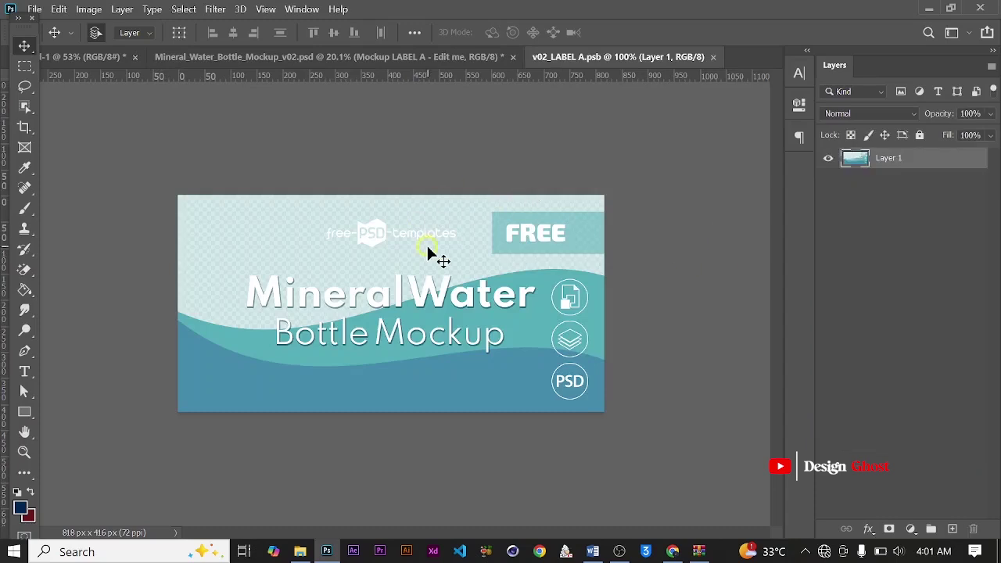
{"action": "scroll", "coordinate": [462, 297], "scroll_direction": "up", "scroll_amount": 5}
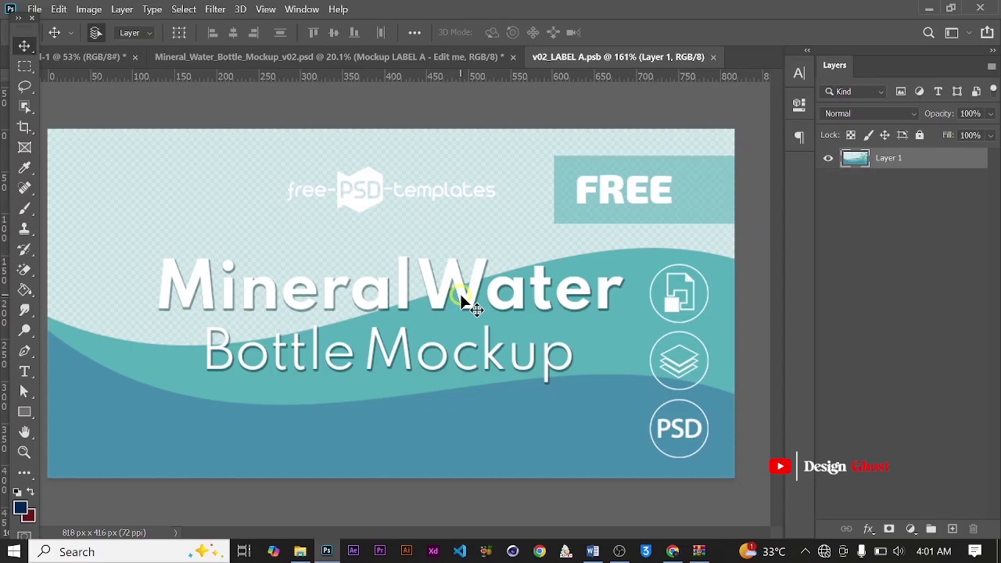
{"action": "scroll", "coordinate": [461, 301], "scroll_direction": "down", "scroll_amount": 2}
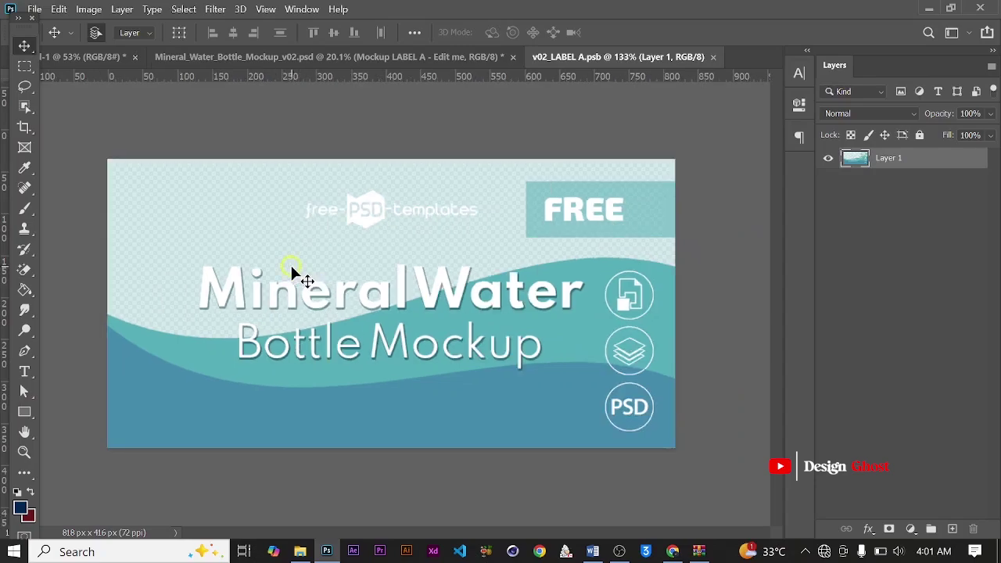
Step: Return to the ISOV label document and unlock its Background layer
{"action": "left_click", "coordinate": [109, 65]}
{"action": "scroll", "coordinate": [570, 356], "scroll_direction": "down", "scroll_amount": 1}
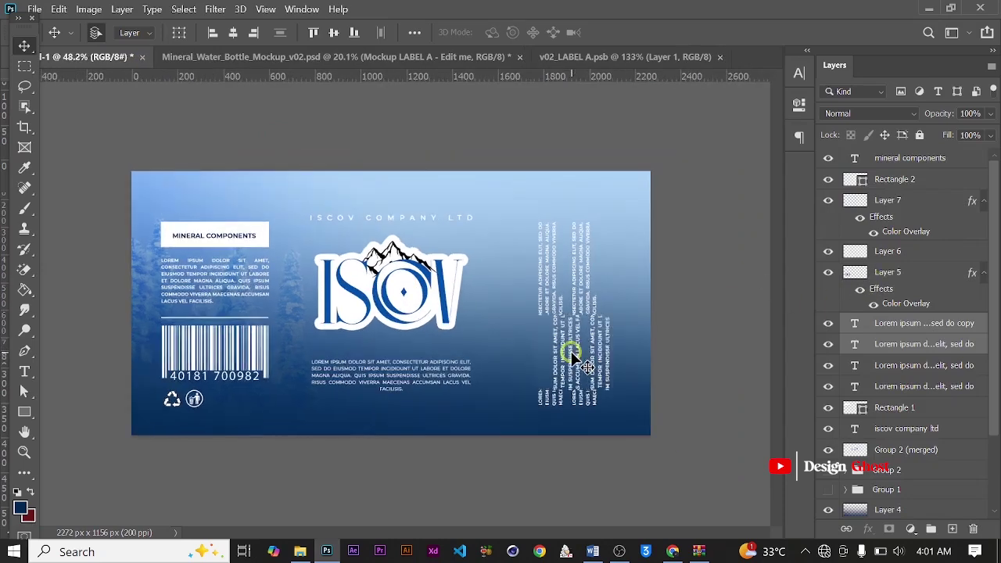
{"action": "scroll", "coordinate": [571, 355], "scroll_direction": "up", "scroll_amount": 1}
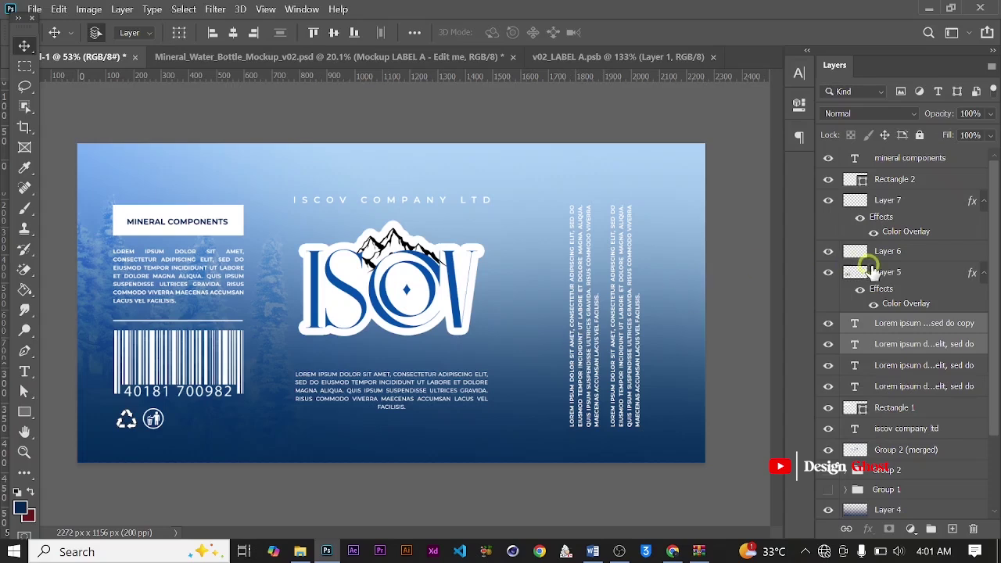
{"action": "left_click", "coordinate": [873, 158]}
{"action": "scroll", "coordinate": [904, 365], "scroll_direction": "down", "scroll_amount": 2}
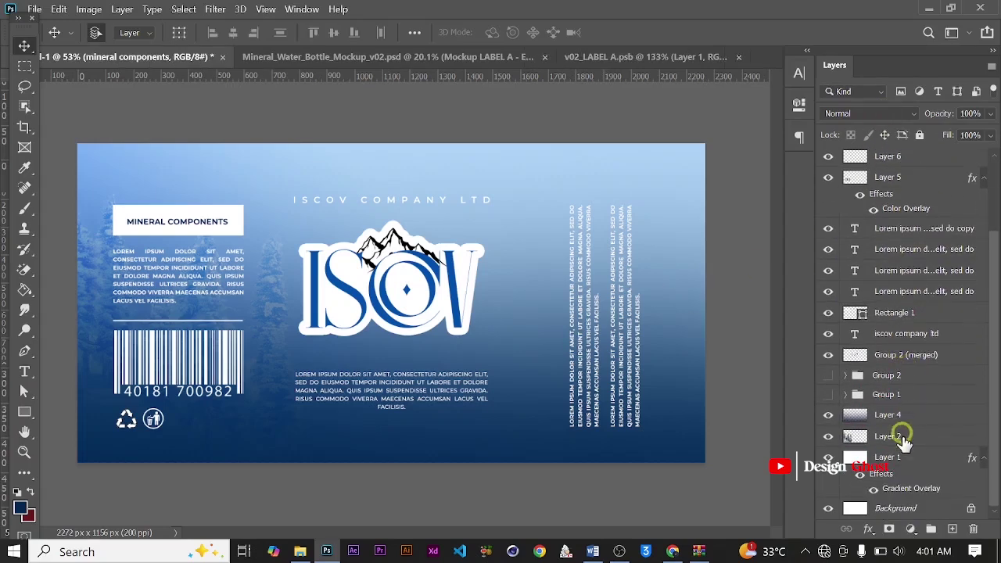
{"action": "left_click", "coordinate": [970, 509]}
Step: Select all layers from the bottom one up to the mineral components text and stamp them into a new merged layer
{"action": "left_click", "coordinate": [942, 506]}
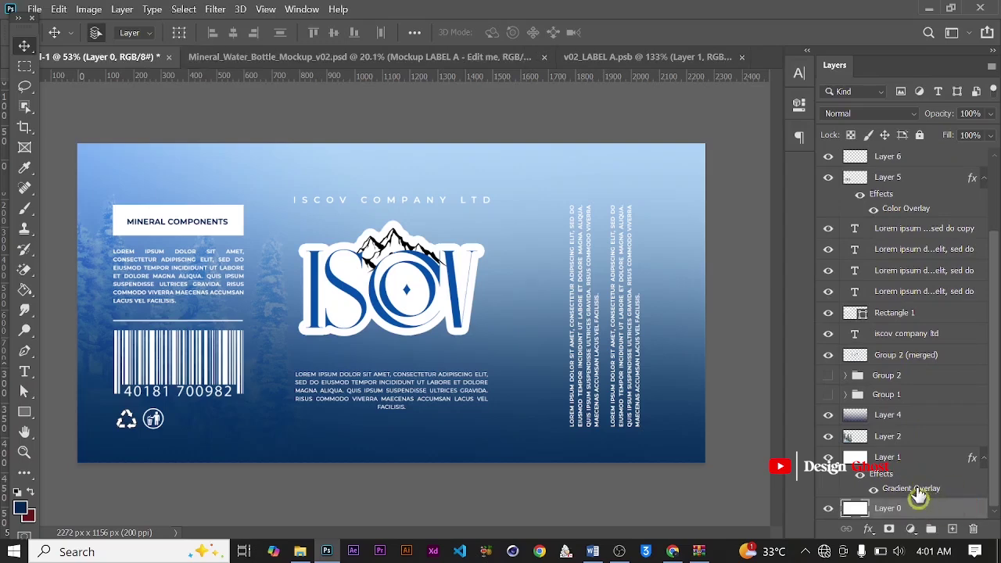
{"action": "scroll", "coordinate": [912, 339], "scroll_direction": "up", "scroll_amount": 2}
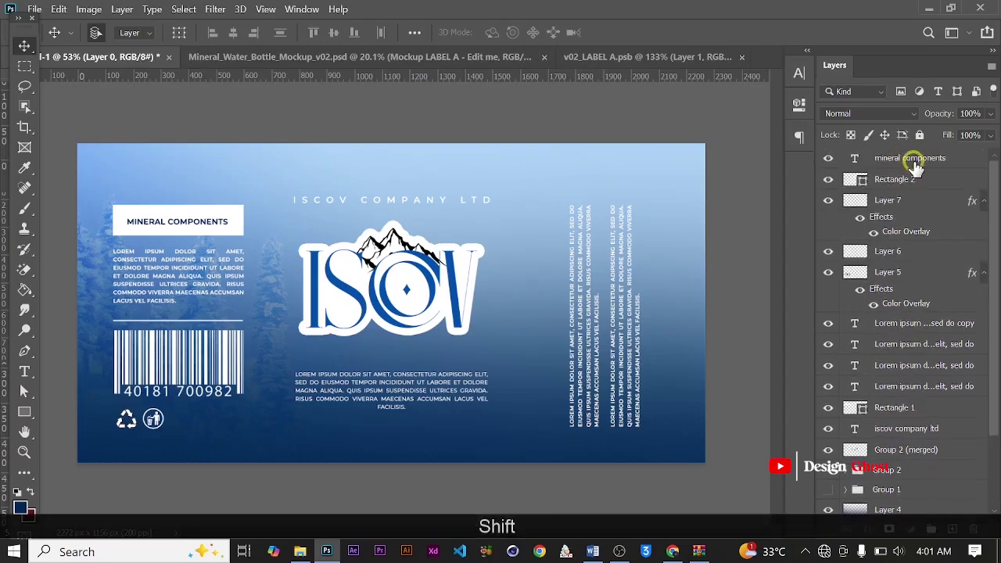
{"action": "left_click", "coordinate": [913, 160], "text": "shift"}
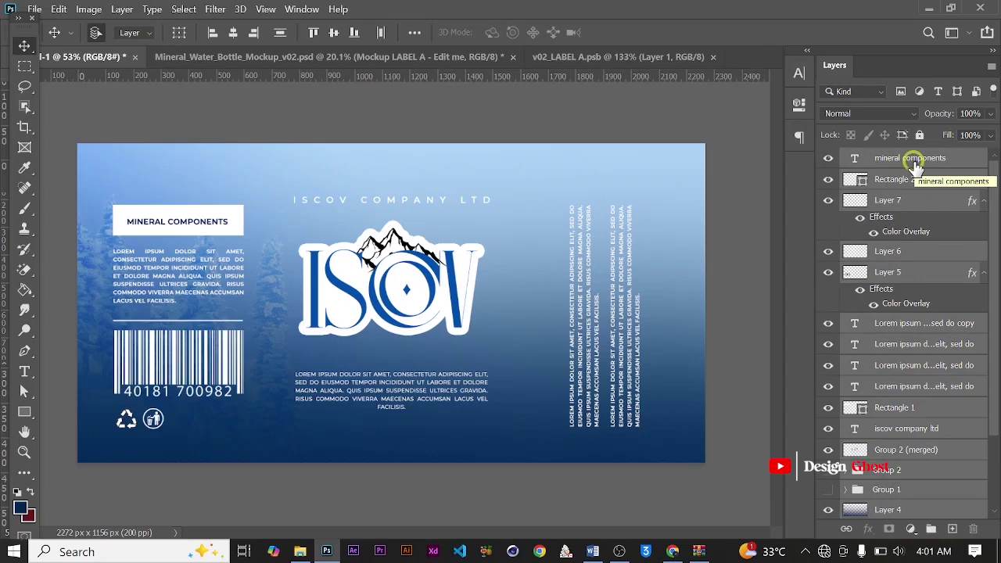
{"action": "key", "text": "ctrl+alt+e"}
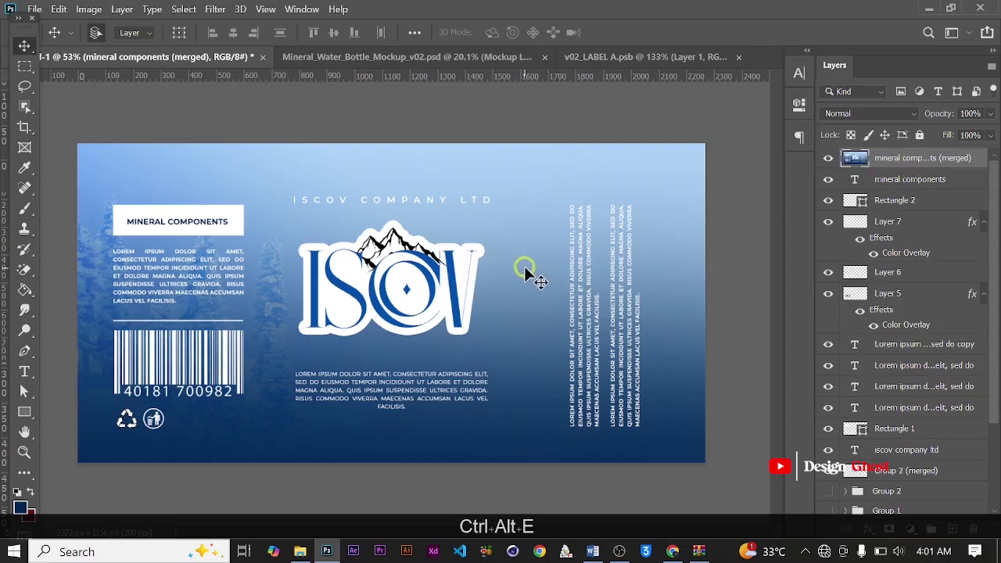
Step: Copy the merged label artwork into v02_LABEL A.psb and scale it down to about 50%
{"action": "left_click_drag", "start_coordinate": [525, 271], "coordinate": [335, 296]}
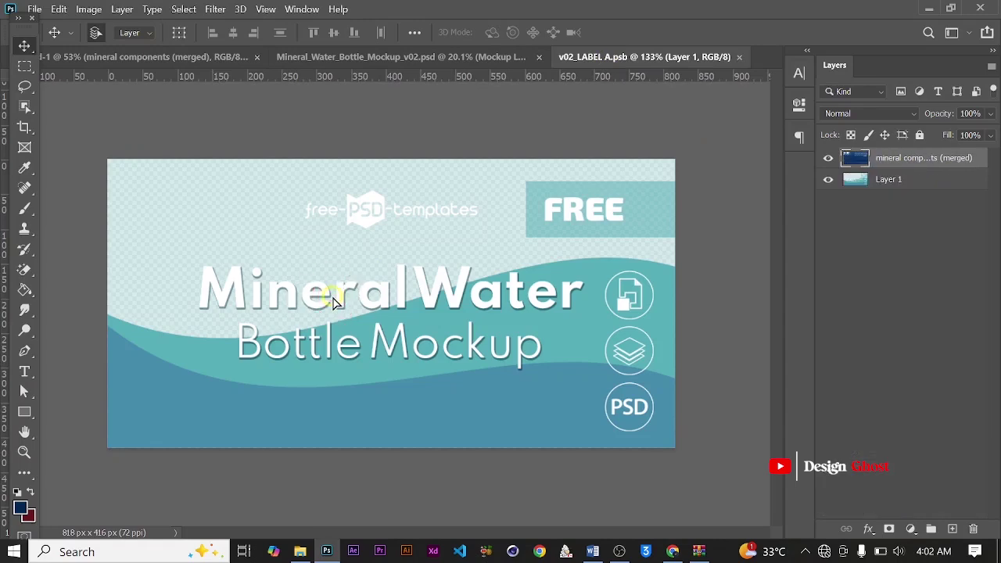
{"action": "scroll", "coordinate": [348, 301], "scroll_direction": "down", "scroll_amount": 5}
{"action": "key", "text": "ctrl+t"}
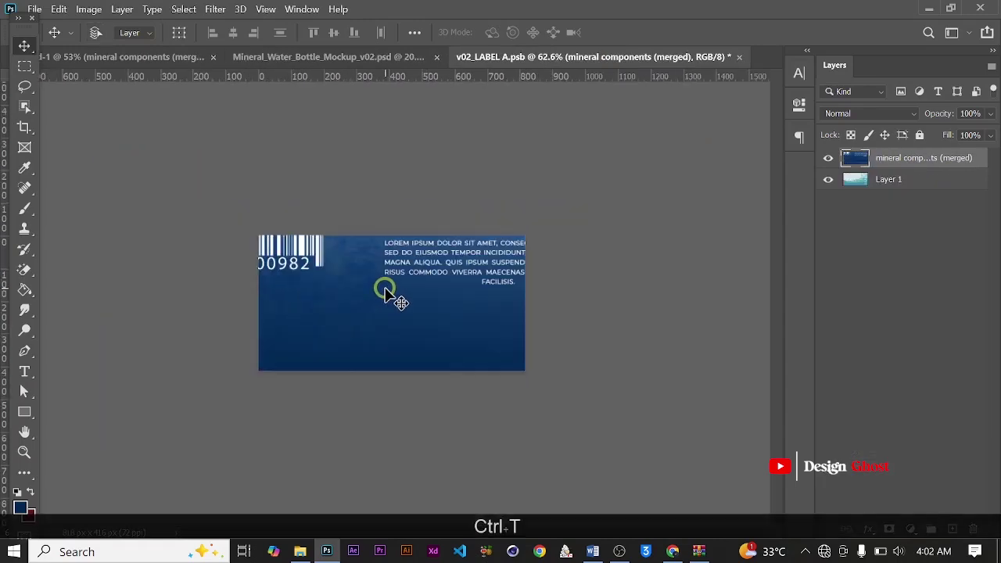
{"action": "scroll", "coordinate": [385, 290], "scroll_direction": "down", "scroll_amount": 4}
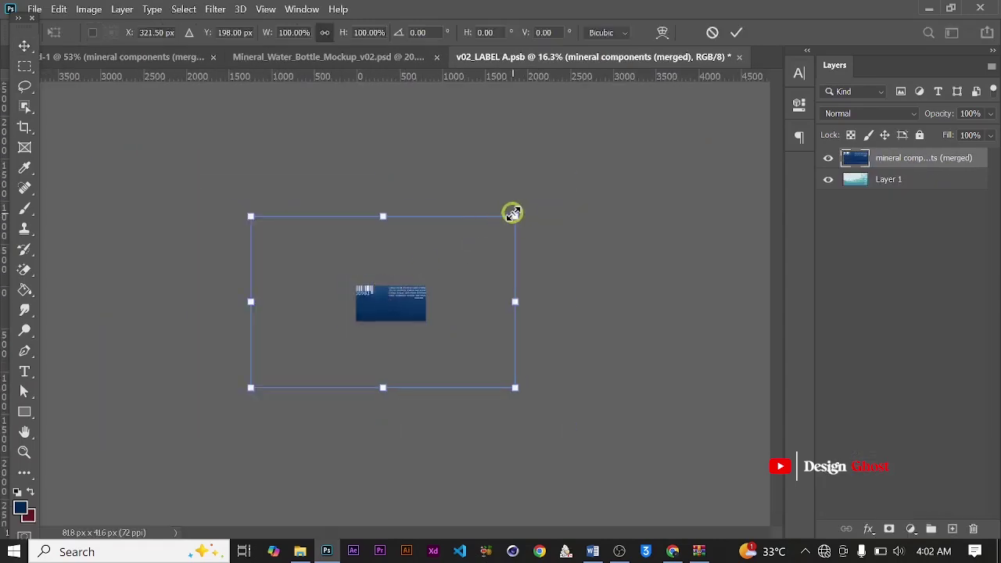
{"action": "left_click_drag", "start_coordinate": [513, 214], "coordinate": [395, 313]}
{"action": "scroll", "coordinate": [412, 335], "scroll_direction": "up", "scroll_amount": 4}
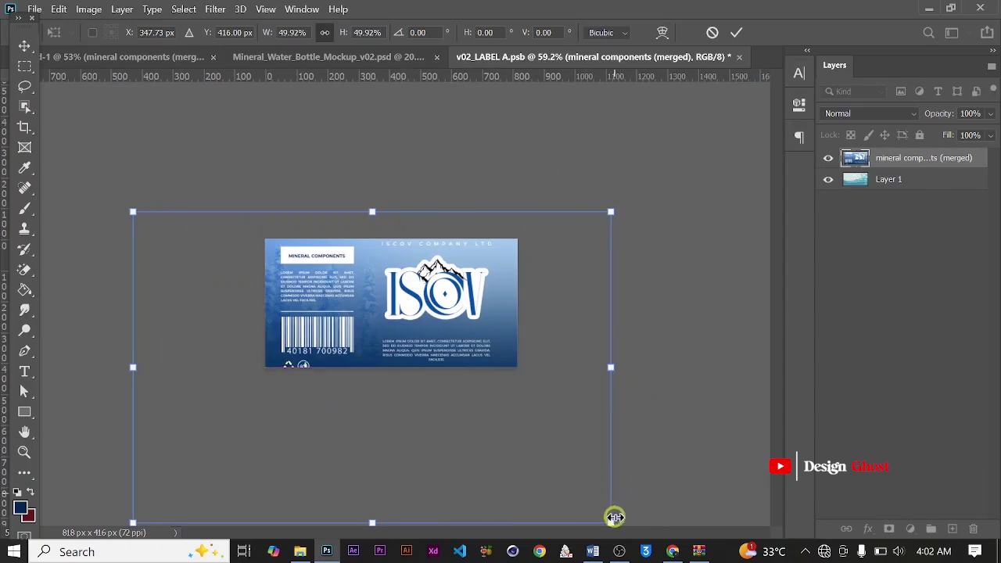
Step: Scale the merged artwork down further and position it so the whole design fills the label canvas
{"action": "left_click_drag", "start_coordinate": [613, 522], "coordinate": [543, 429]}
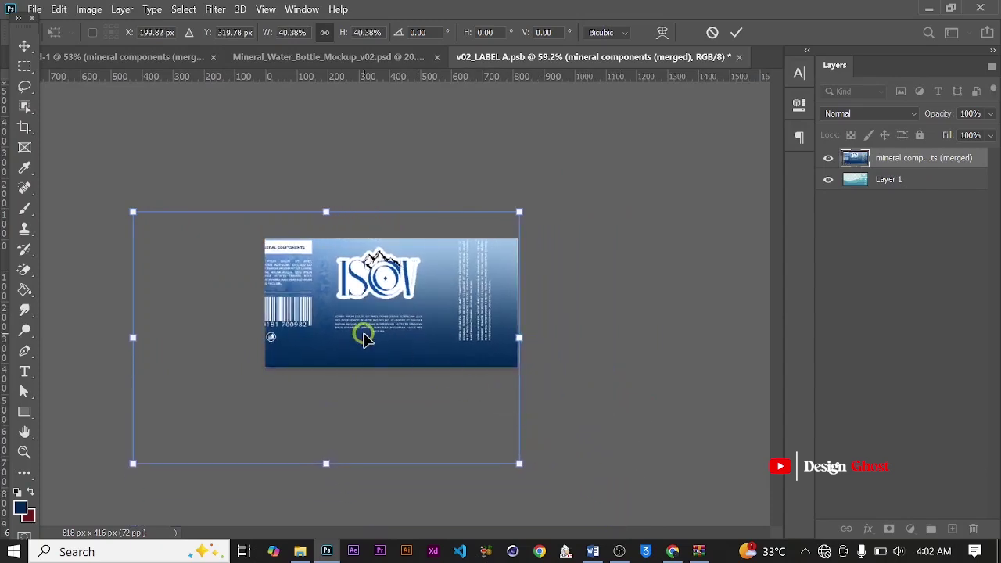
{"action": "scroll", "coordinate": [103, 201], "scroll_direction": "up", "scroll_amount": 2}
{"action": "scroll", "coordinate": [101, 192], "scroll_direction": "down", "scroll_amount": 2}
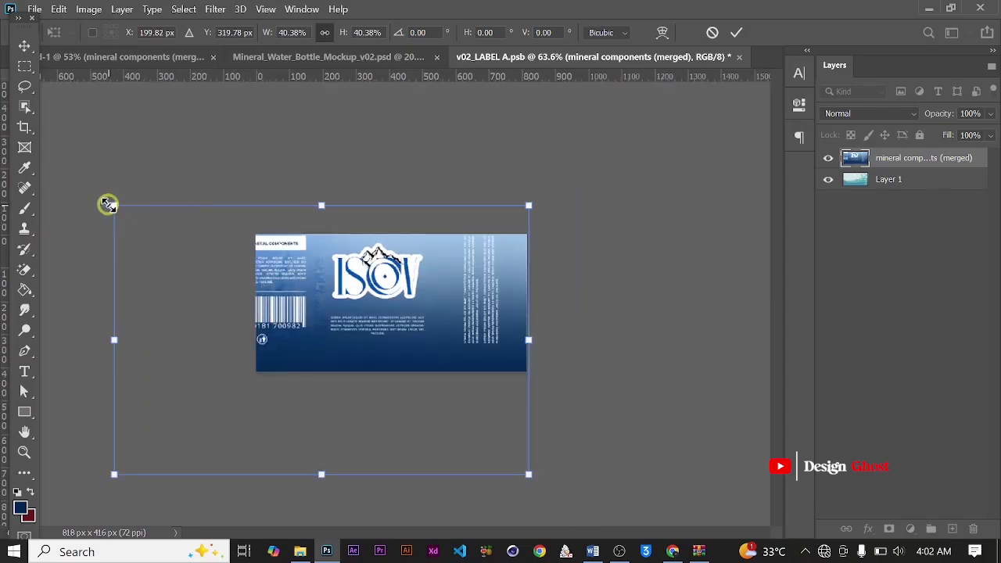
{"action": "left_click_drag", "start_coordinate": [110, 205], "coordinate": [154, 217]}
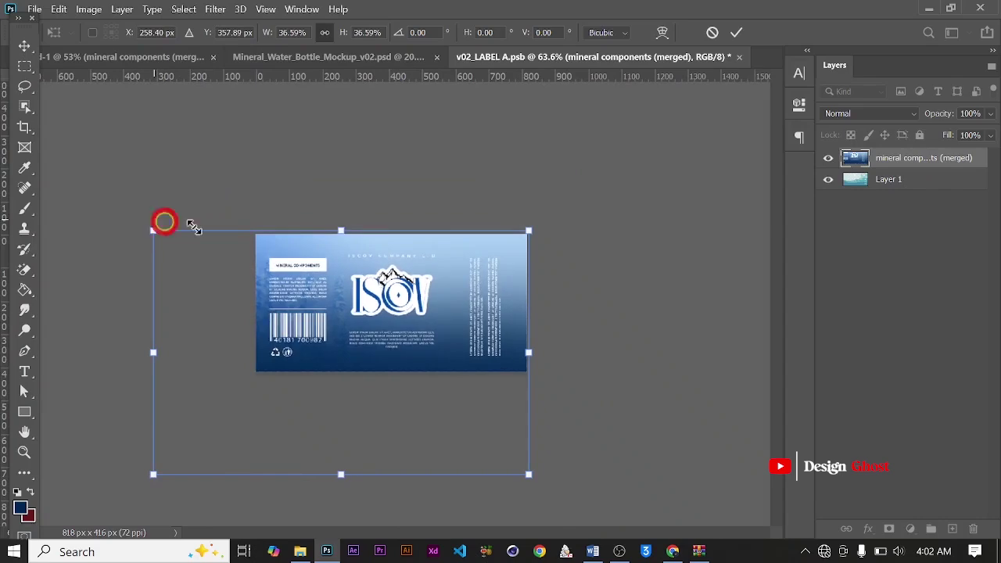
{"action": "key", "text": "Return"}
{"action": "key", "text": "ctrl+0"}
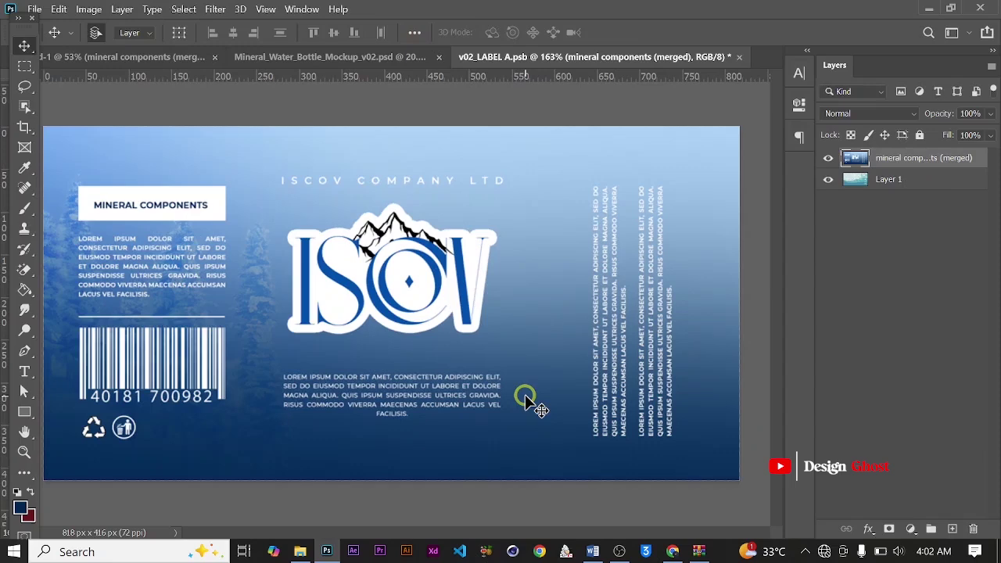
{"action": "scroll", "coordinate": [524, 395], "scroll_direction": "down", "scroll_amount": 3}
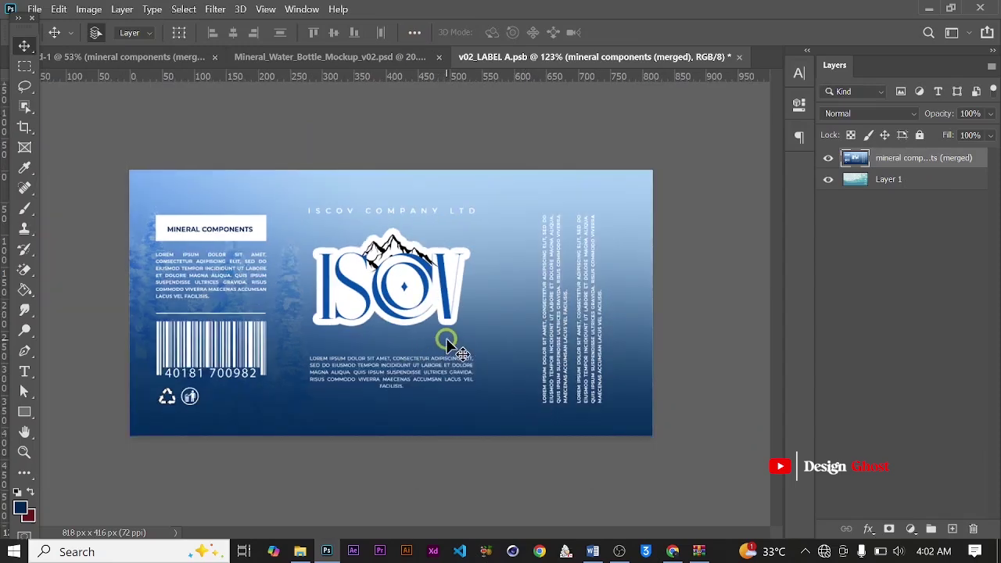
{"action": "scroll", "coordinate": [447, 344], "scroll_direction": "up", "scroll_amount": 2}
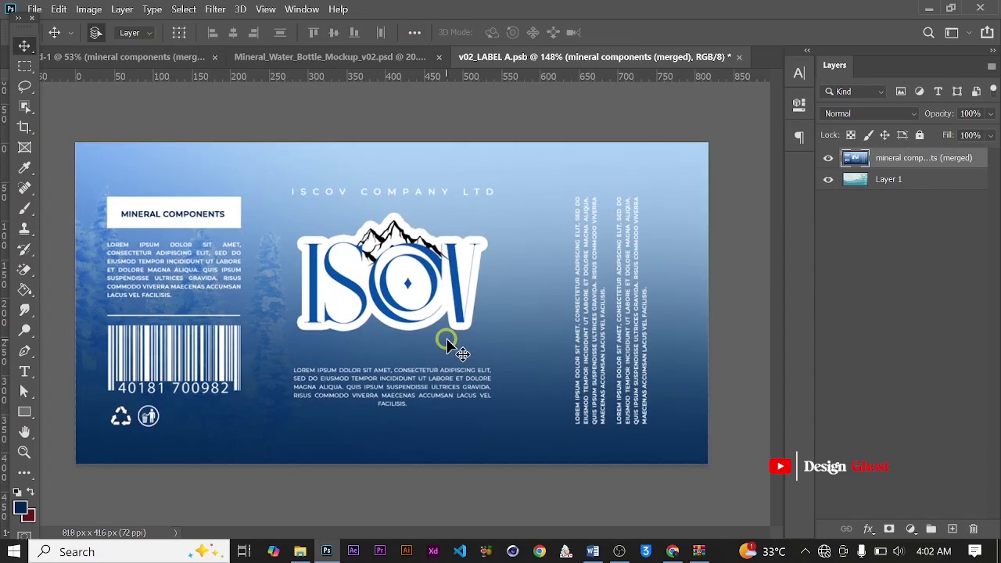
Step: Save the LABEL A smart object and return to the mockup document to check the large bottle's label
{"action": "key", "text": "ctrl+s"}
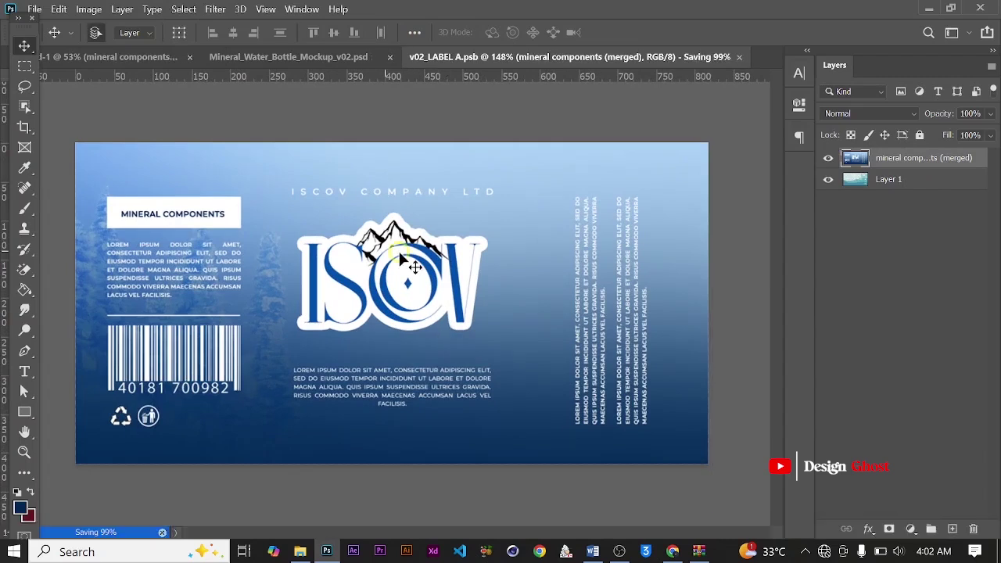
{"action": "left_click", "coordinate": [280, 58]}
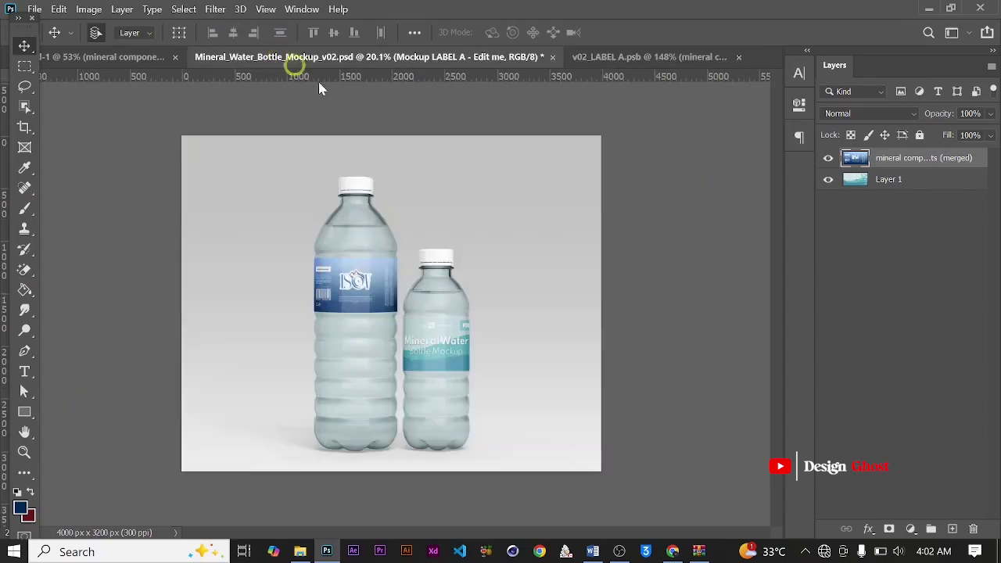
{"action": "scroll", "coordinate": [355, 315], "scroll_direction": "up", "scroll_amount": 5}
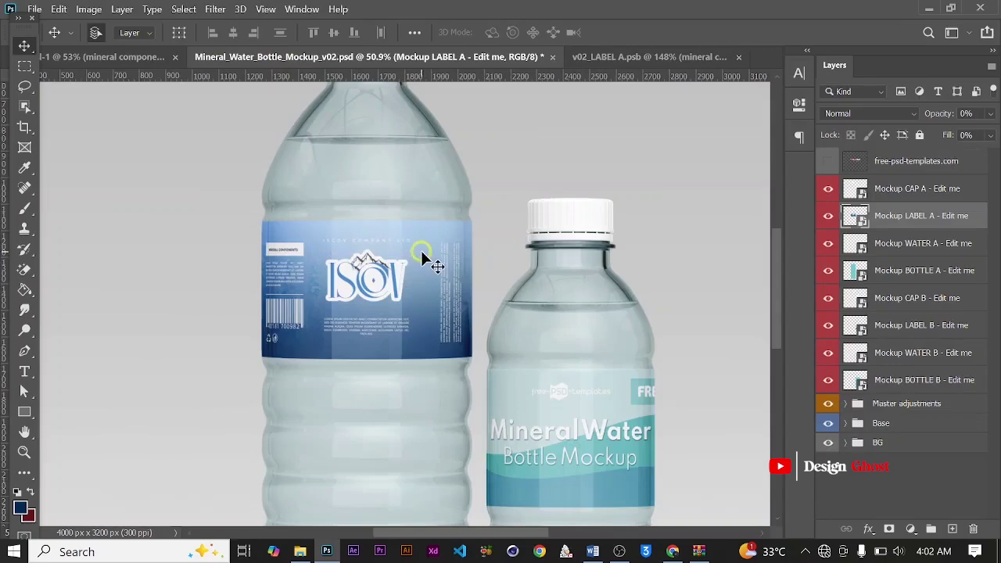
{"action": "scroll", "coordinate": [423, 254], "scroll_direction": "up", "scroll_amount": 1}
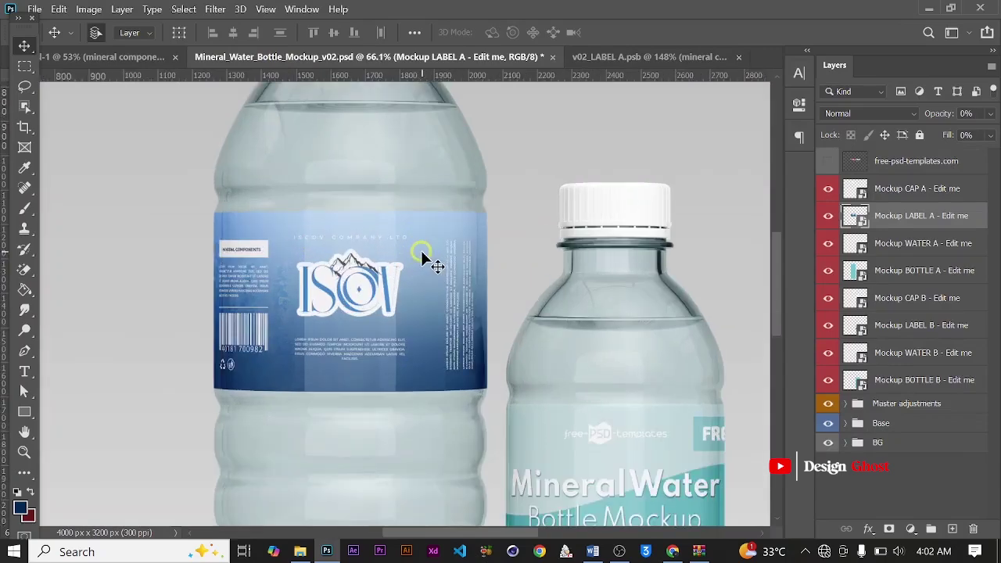
{"action": "scroll", "coordinate": [422, 252], "scroll_direction": "down", "scroll_amount": 3}
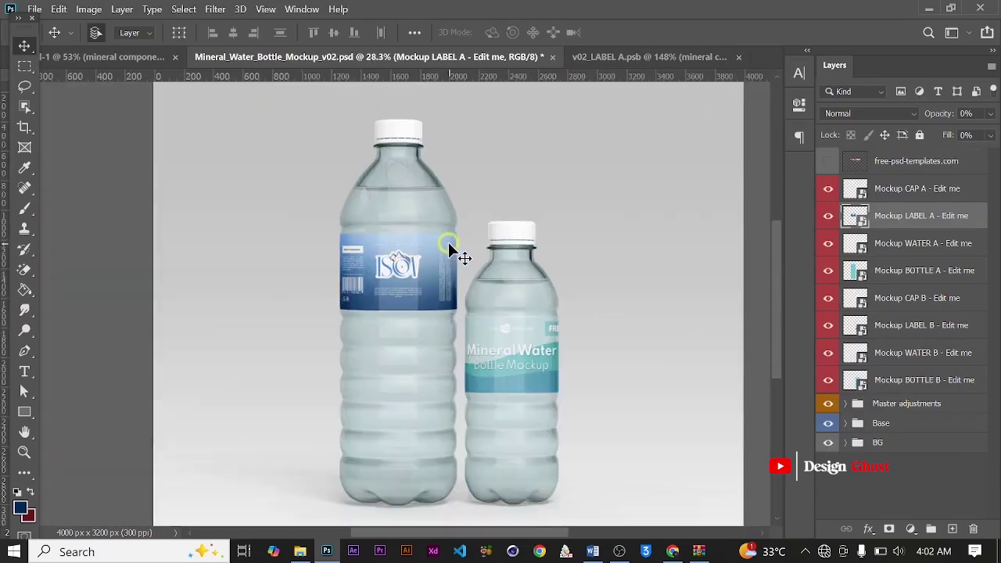
{"action": "scroll", "coordinate": [450, 247], "scroll_direction": "up", "scroll_amount": 1}
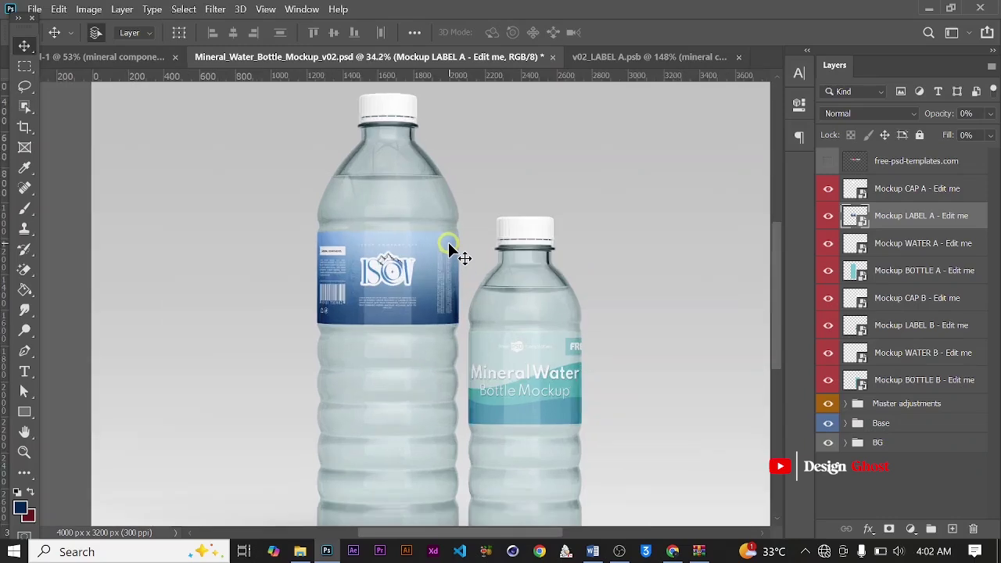
{"action": "scroll", "coordinate": [449, 249], "scroll_direction": "down", "scroll_amount": 2}
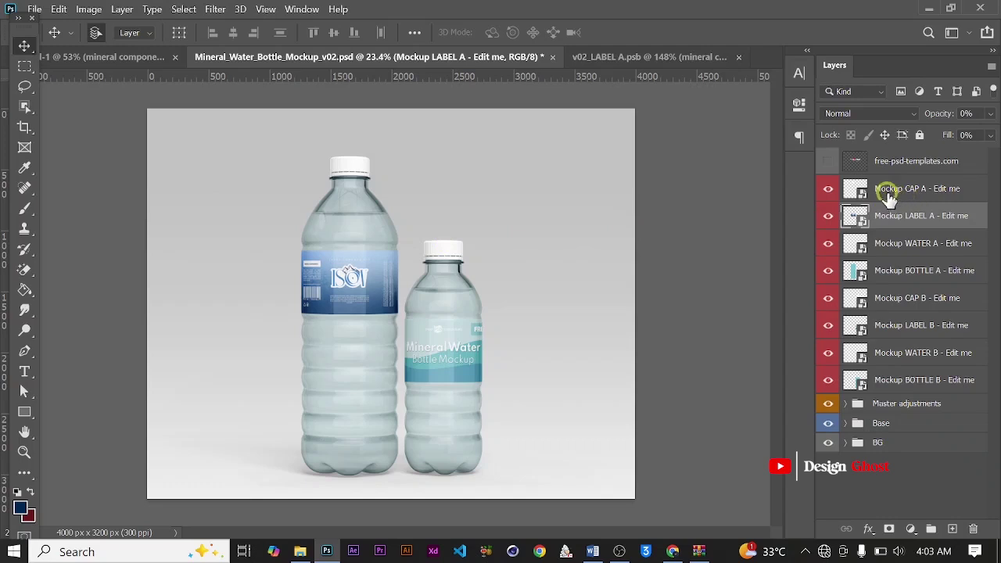
Step: Open the Mockup CAP A smart object and fill a new layer above its background with the dark navy foreground color
{"action": "left_click", "coordinate": [852, 190]}
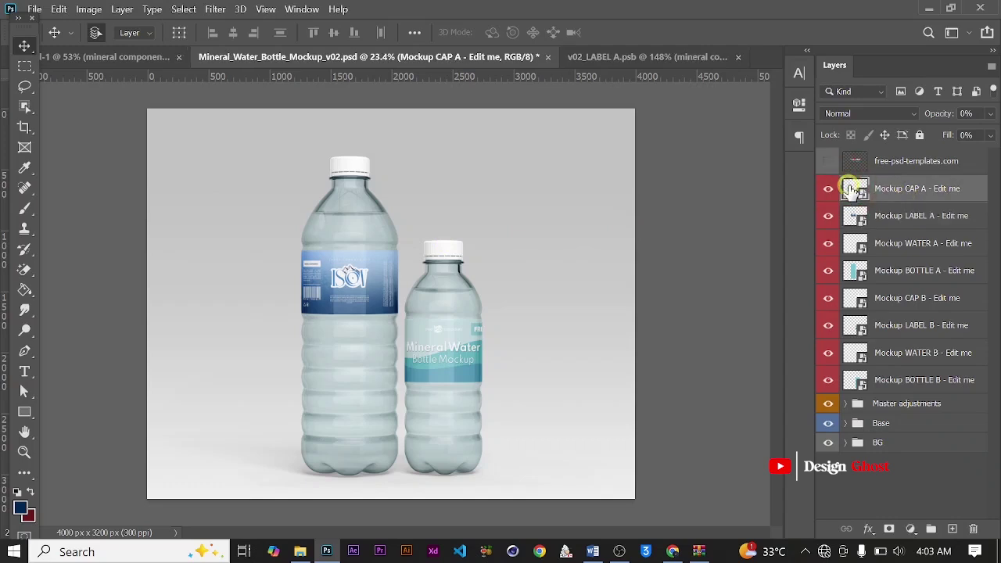
{"action": "double_click", "coordinate": [852, 190]}
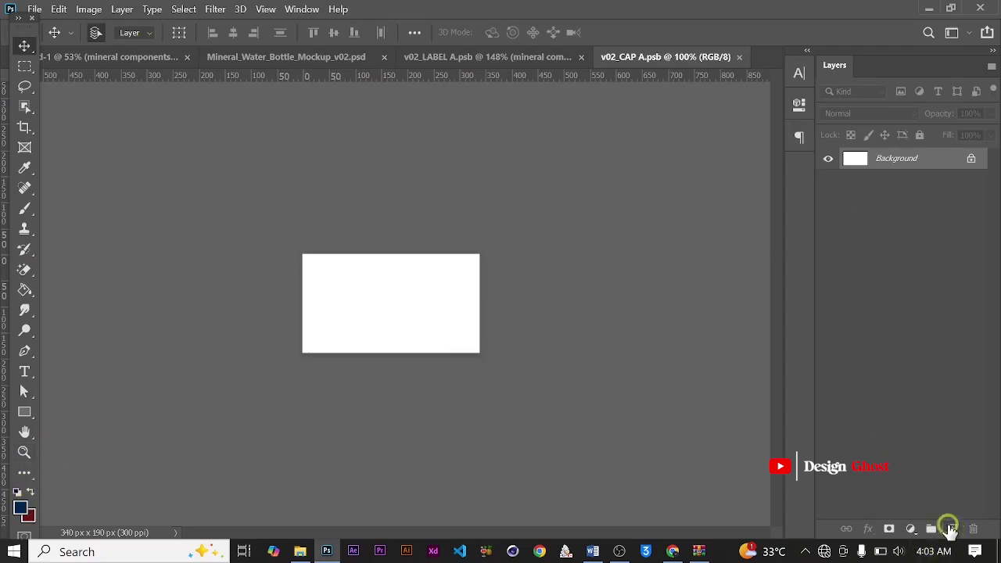
{"action": "left_click", "coordinate": [949, 529]}
{"action": "key", "text": "g"}
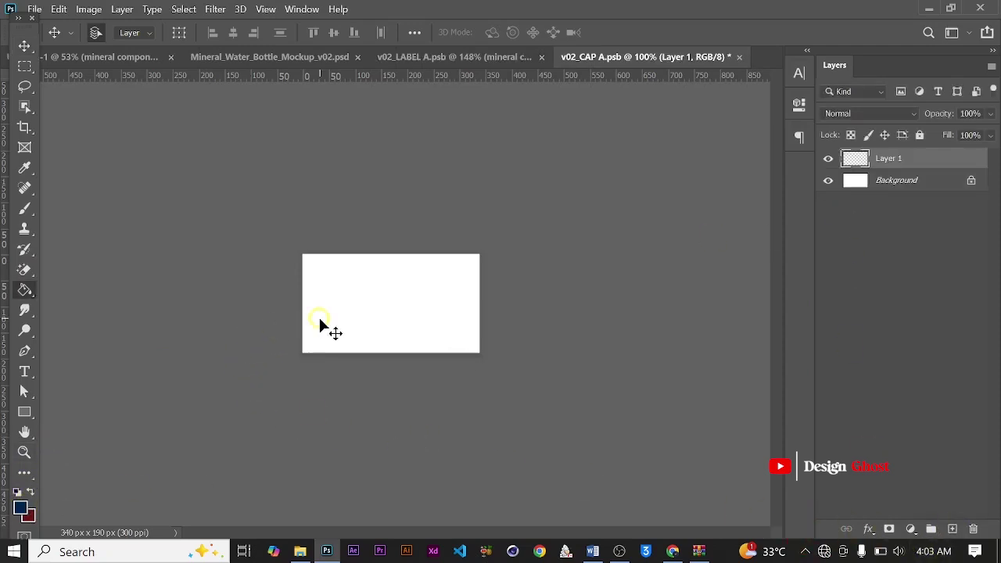
{"action": "left_click", "coordinate": [399, 316]}
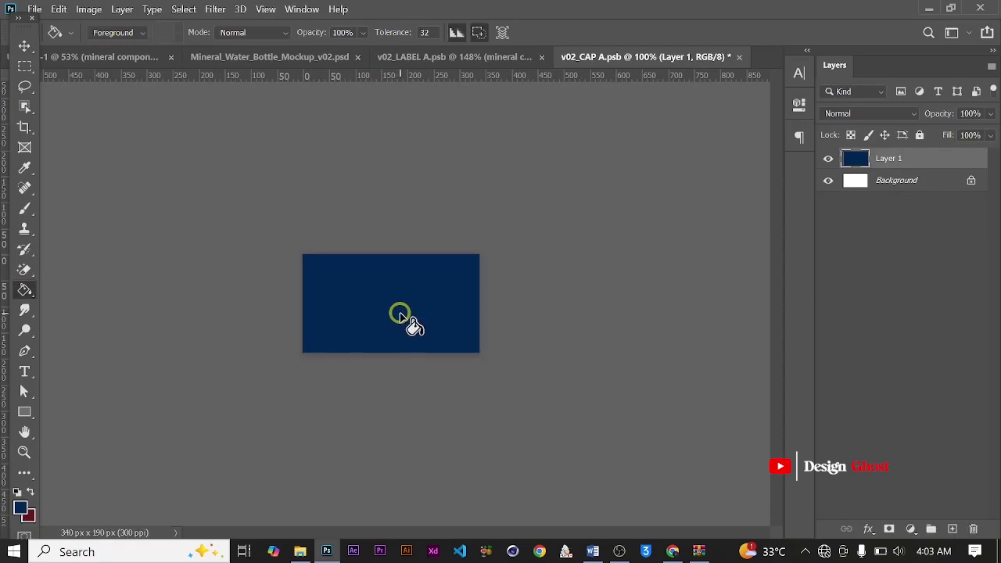
Step: Save the CAP A smart object, accepting the format options, and return to the mockup document
{"action": "key", "text": "ctrl+s"}
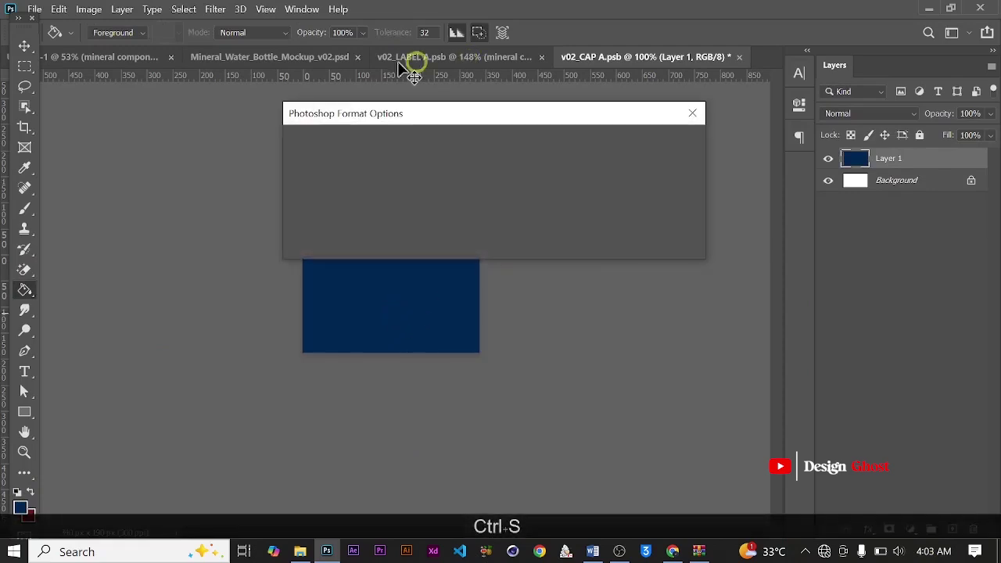
{"action": "left_click", "coordinate": [670, 143]}
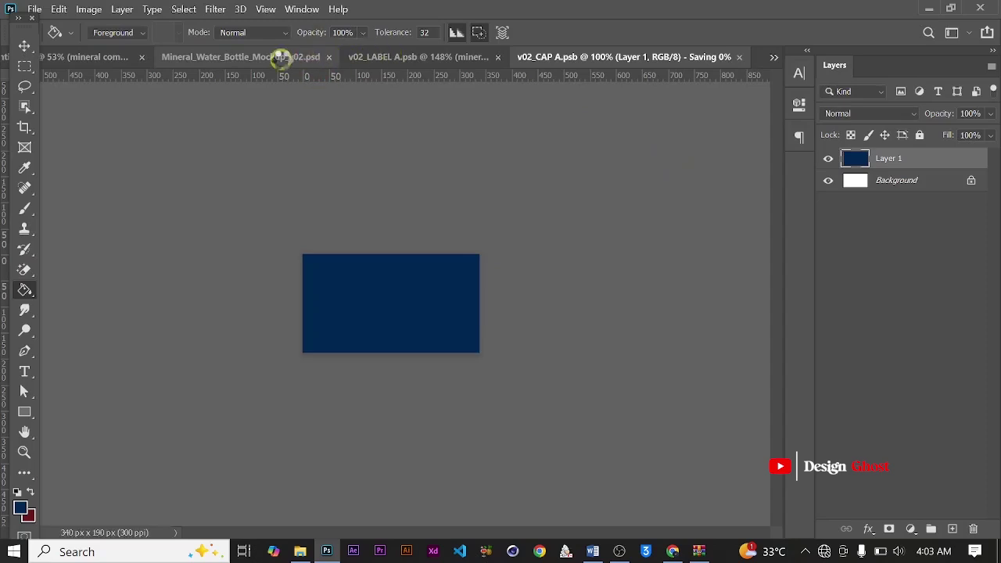
{"action": "left_click", "coordinate": [283, 57]}
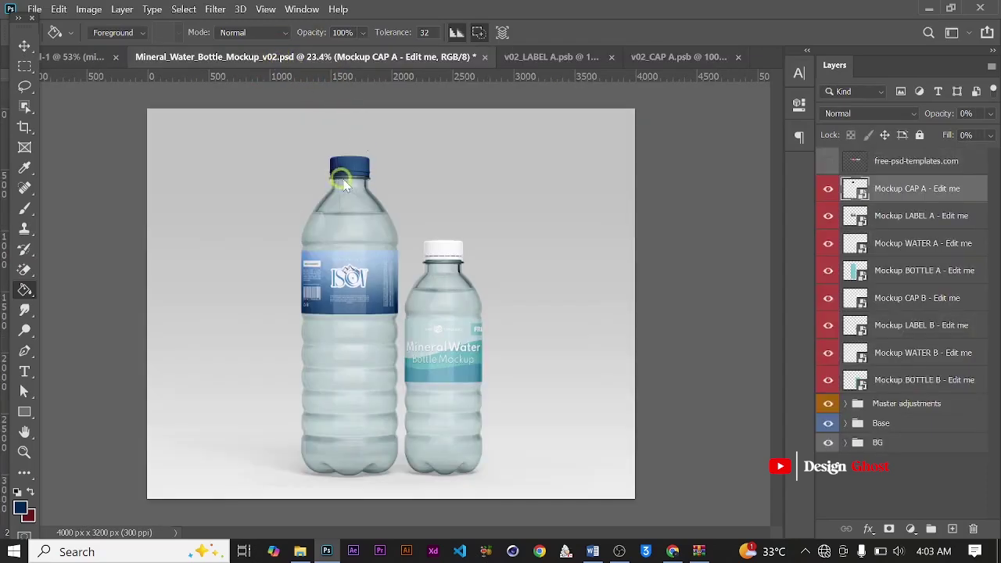
Step: Examine the large bottle's cap and label alongside the small bottle in the mockup
{"action": "scroll", "coordinate": [356, 169], "scroll_direction": "up", "scroll_amount": 3}
{"action": "scroll", "coordinate": [356, 168], "scroll_direction": "up", "scroll_amount": 3}
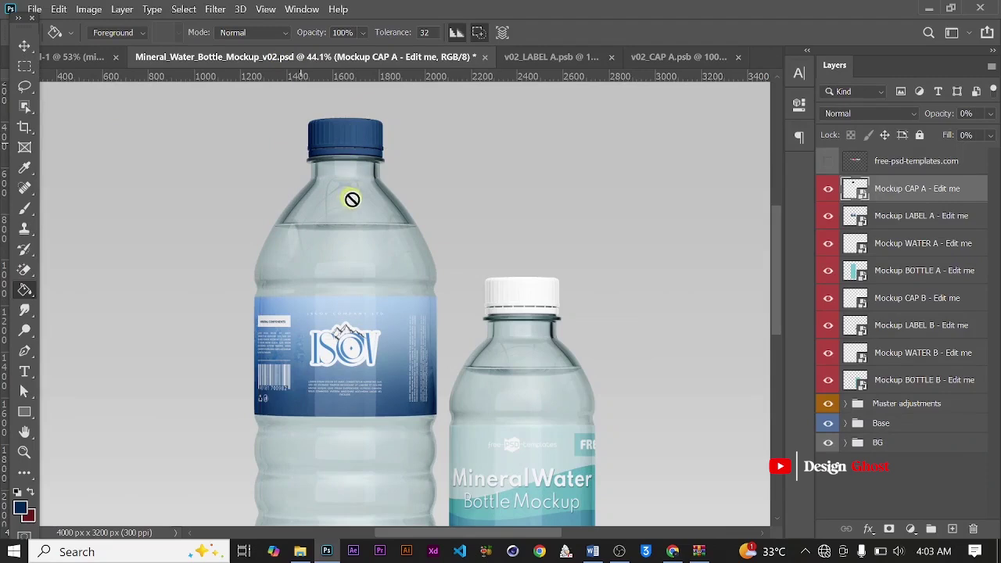
{"action": "scroll", "coordinate": [372, 222], "scroll_direction": "down", "scroll_amount": 5}
{"action": "scroll", "coordinate": [430, 258], "scroll_direction": "down", "scroll_amount": 2}
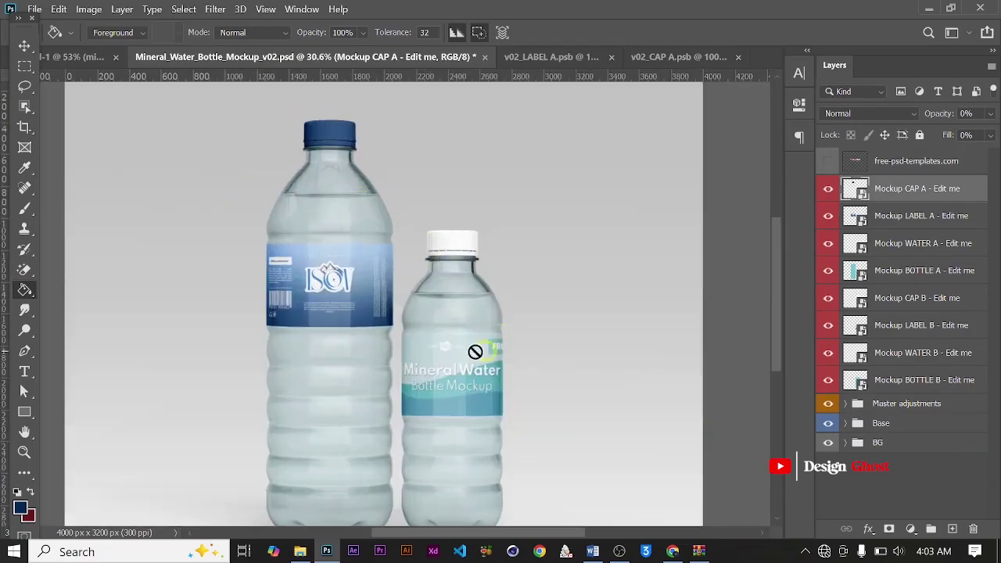
{"action": "scroll", "coordinate": [441, 328], "scroll_direction": "up", "scroll_amount": 1}
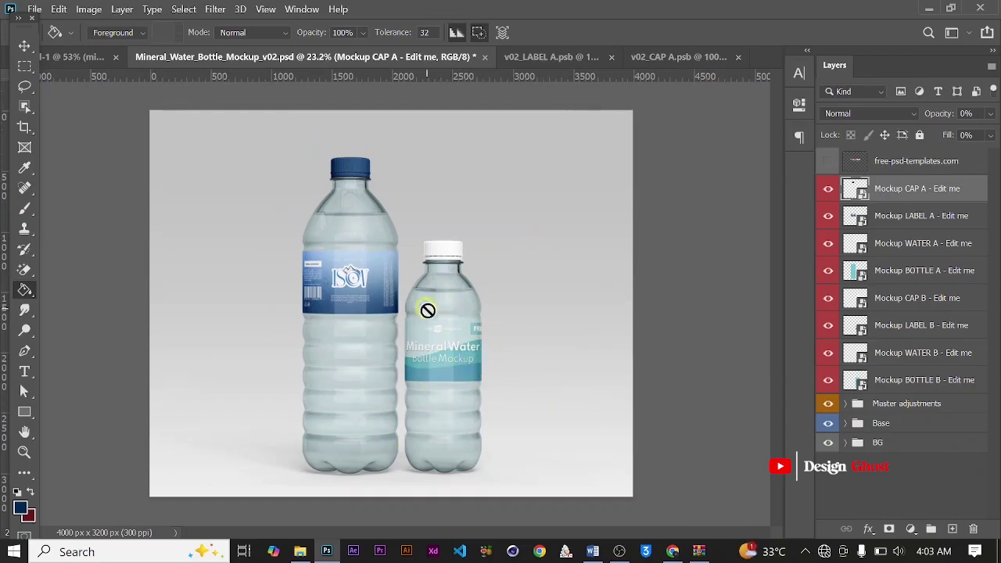
{"action": "scroll", "coordinate": [448, 345], "scroll_direction": "up", "scroll_amount": 1}
{"action": "scroll", "coordinate": [445, 344], "scroll_direction": "down", "scroll_amount": 1}
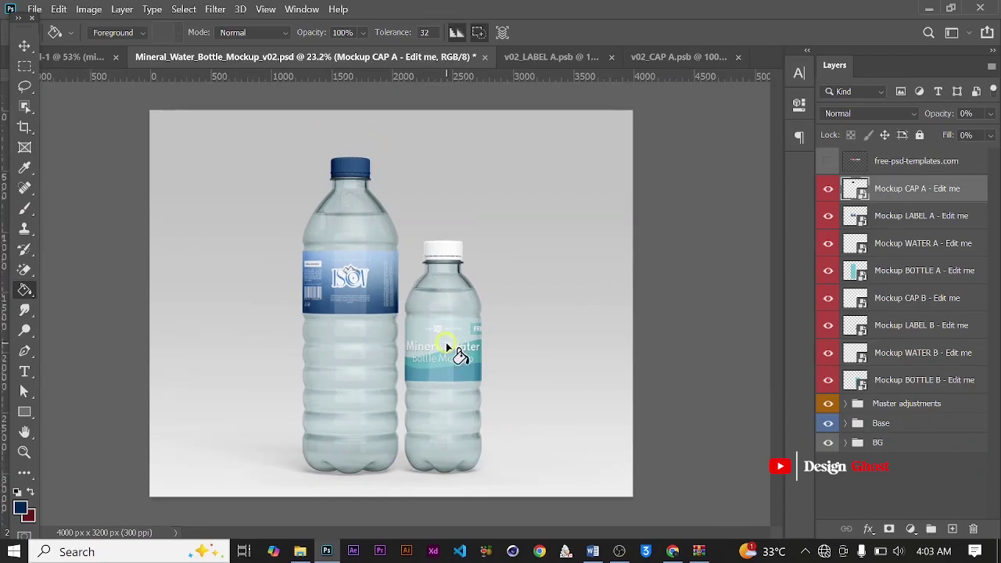
{"action": "scroll", "coordinate": [447, 347], "scroll_direction": "up", "scroll_amount": 1}
{"action": "scroll", "coordinate": [447, 346], "scroll_direction": "down", "scroll_amount": 1}
{"action": "scroll", "coordinate": [448, 347], "scroll_direction": "up", "scroll_amount": 1}
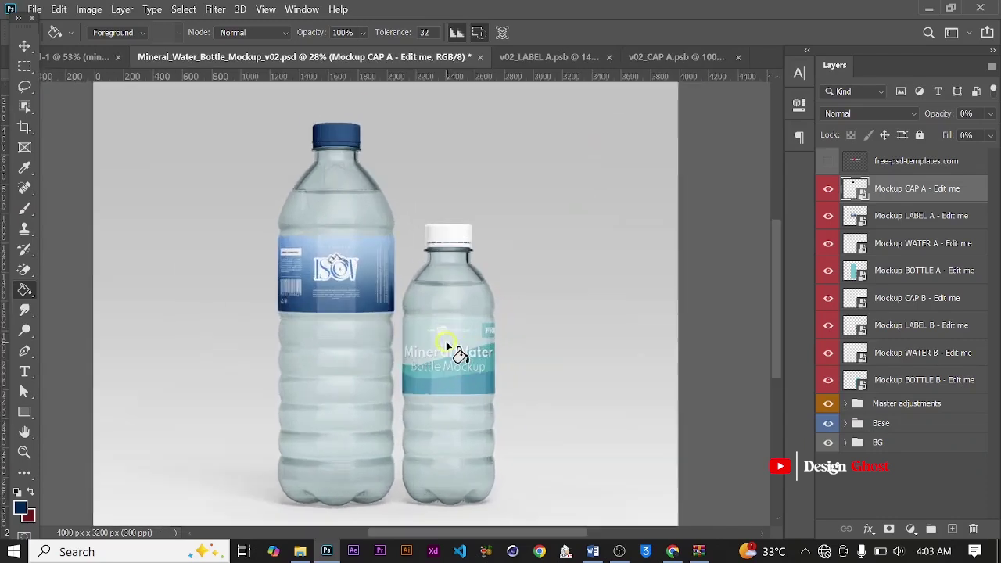